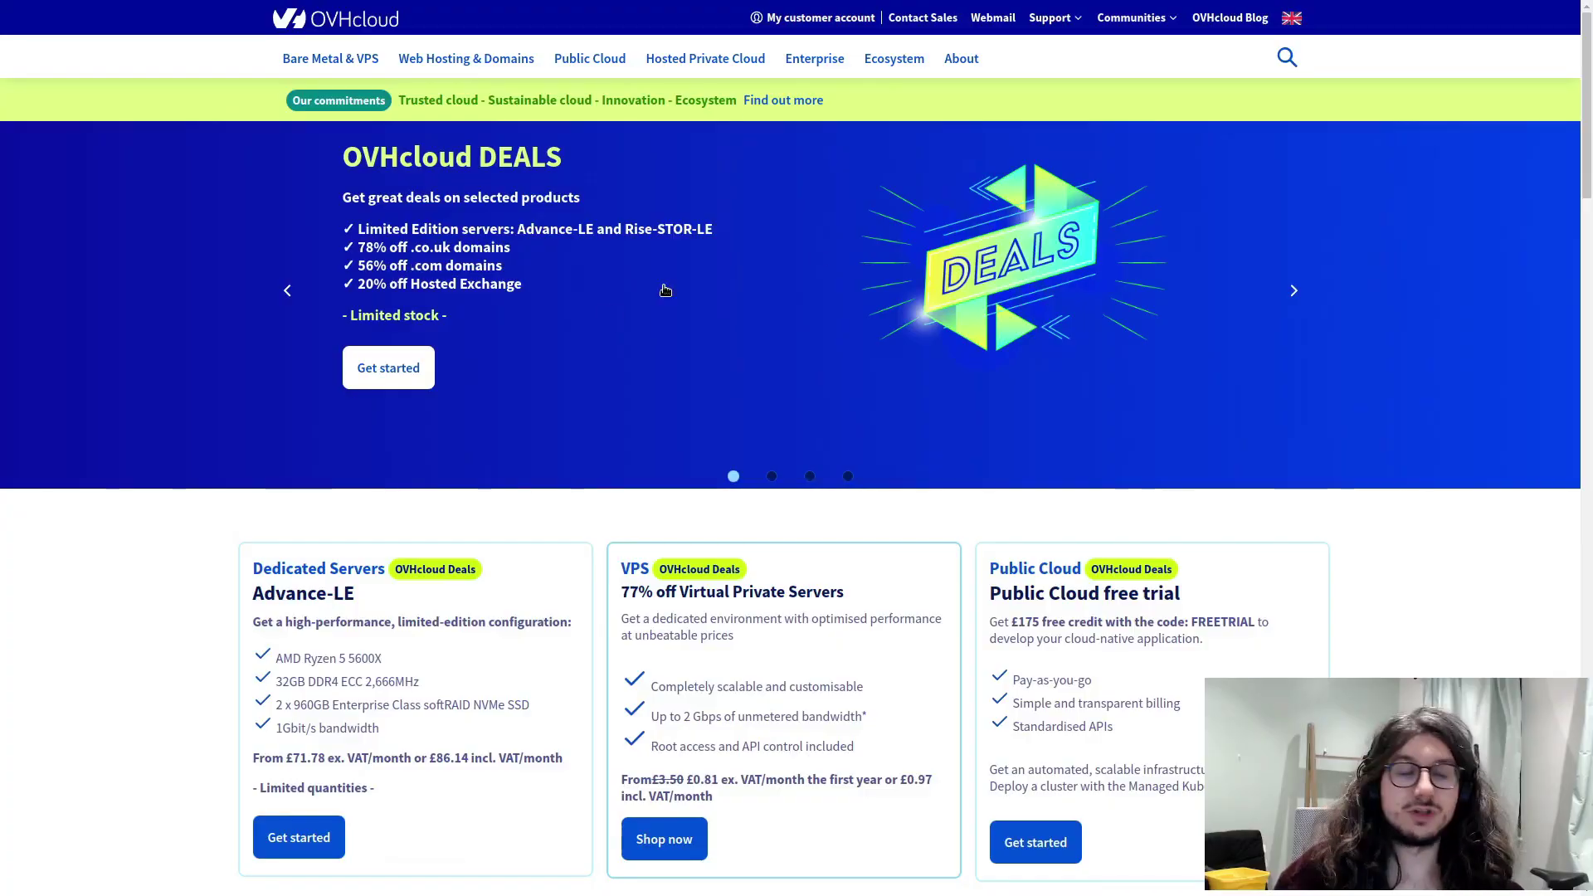
- Open the All VPS solutions page from Bare Metal & VPS and scroll to the pricing cards
left_click(331, 58)
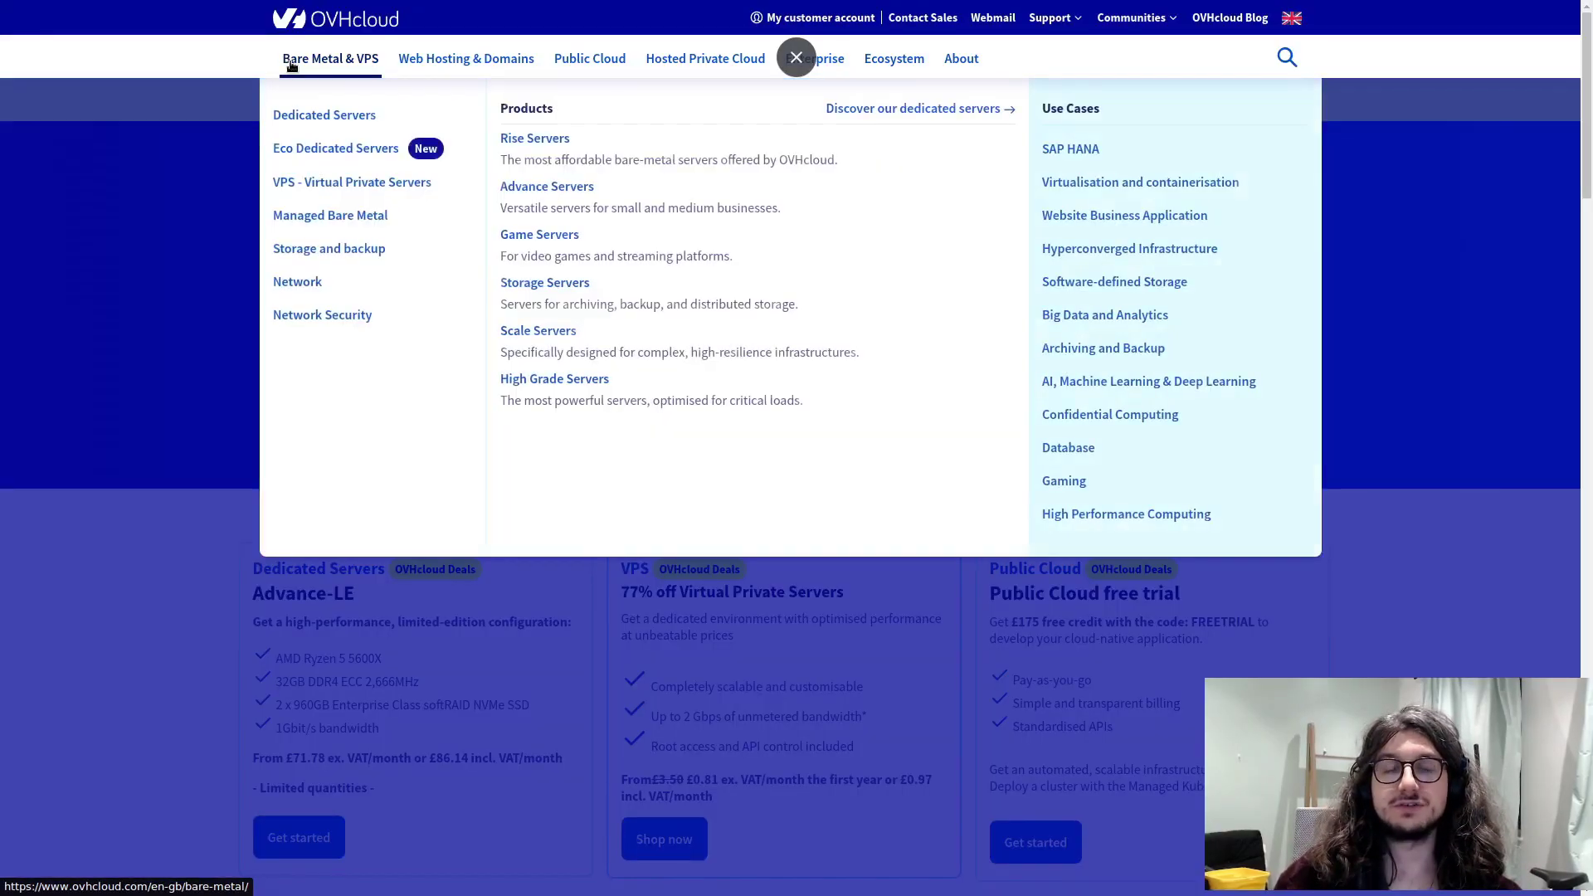
left_click(365, 182)
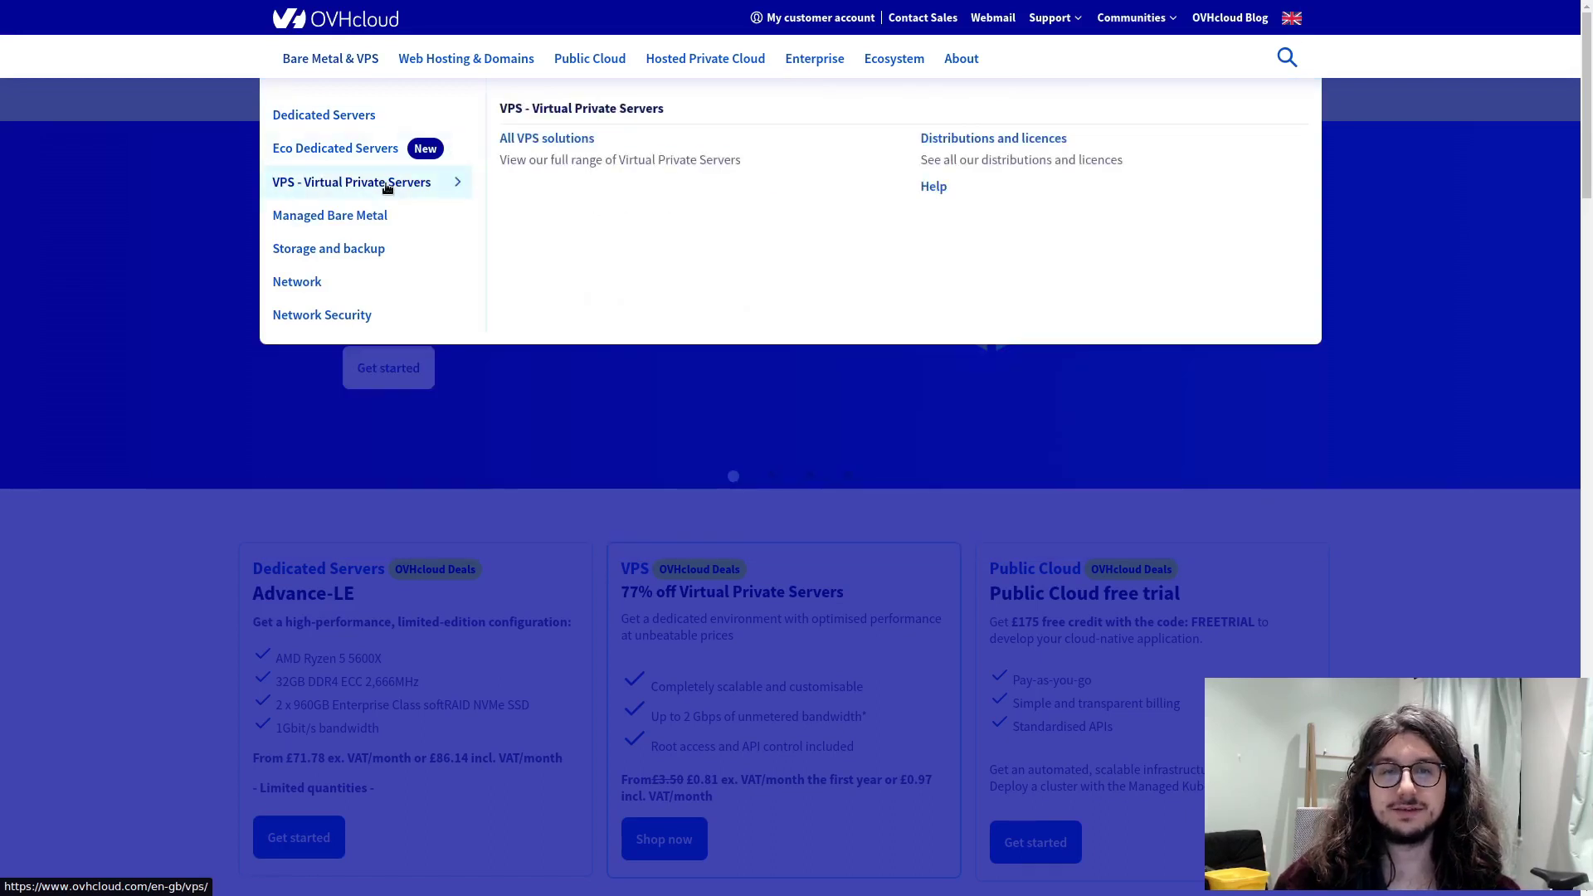
left_click(590, 157)
scroll(494, 306, "up", 1)
scroll(492, 332, "down", 2)
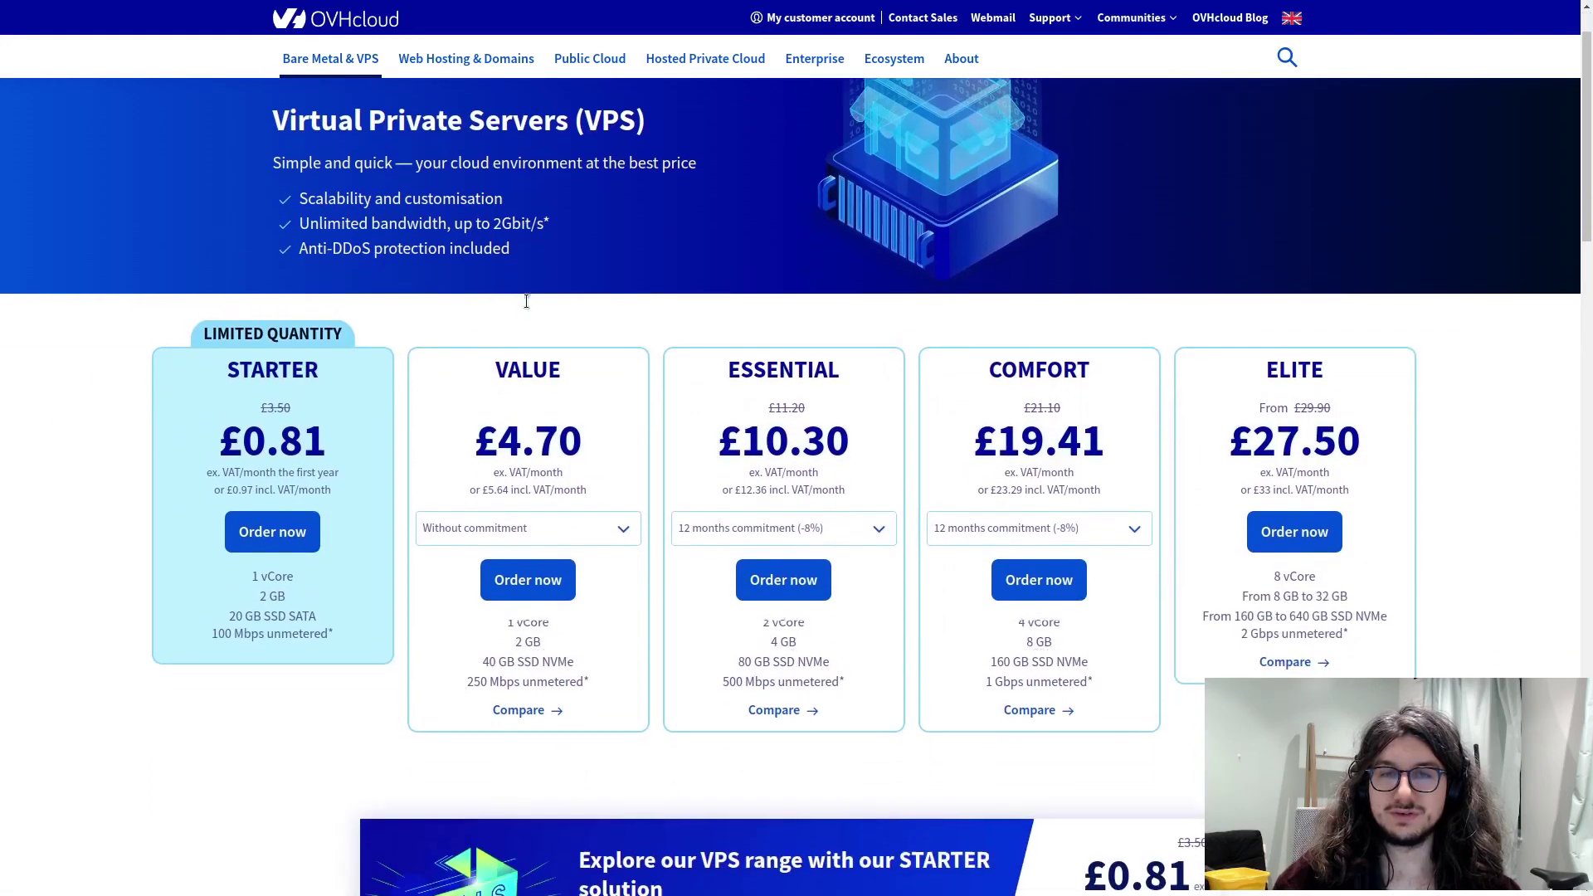
scroll(232, 365, "down", 1)
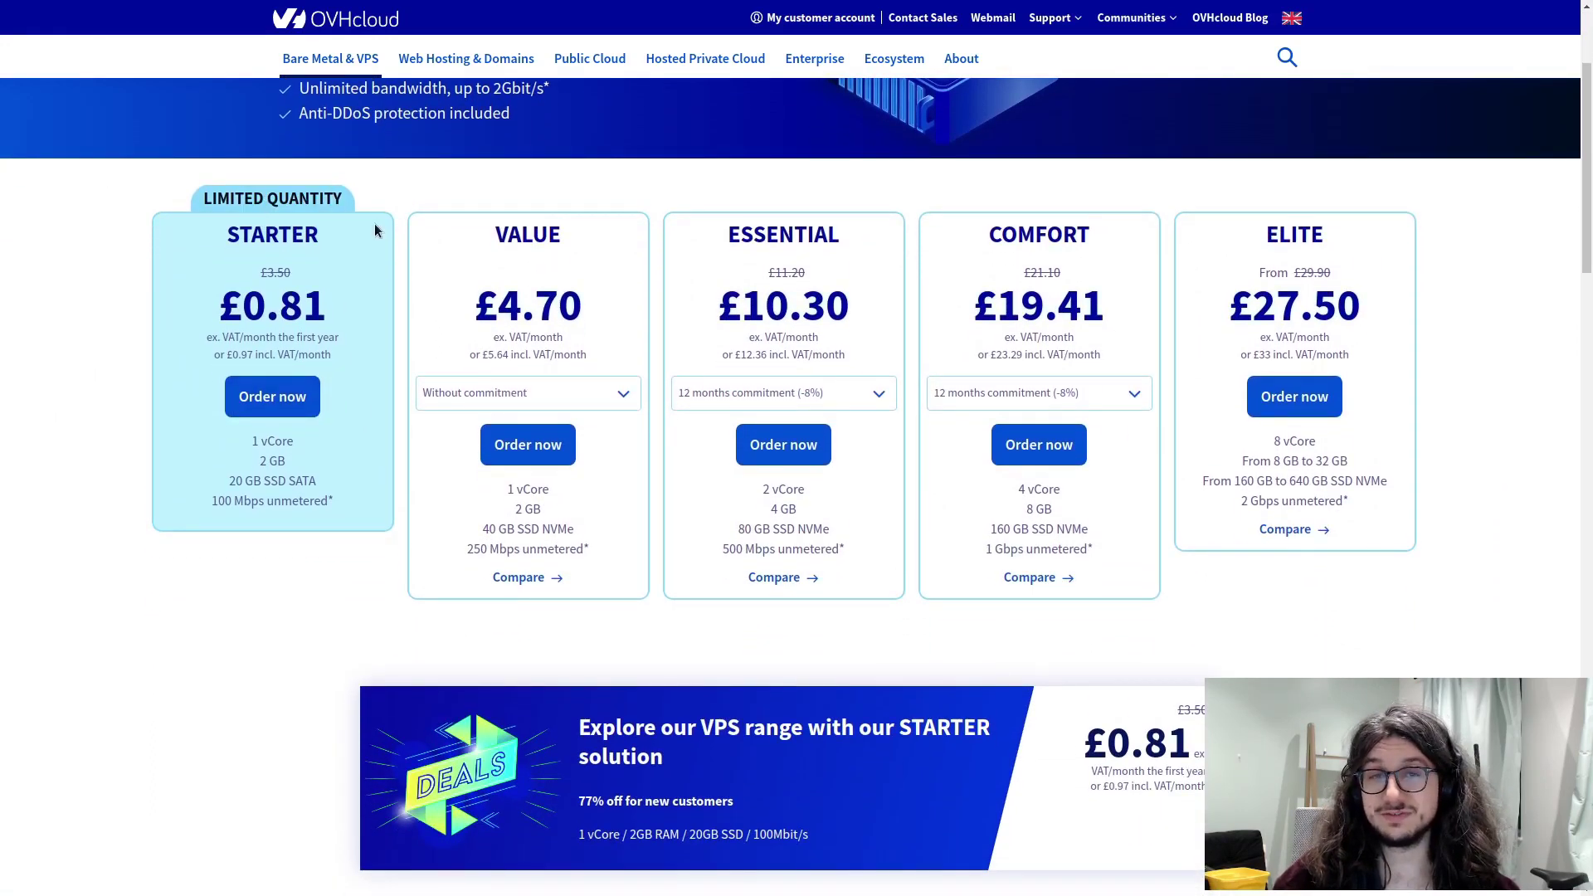
left_click_drag(473, 311, 611, 306)
left_click(446, 423)
scroll(304, 428, "down", 1)
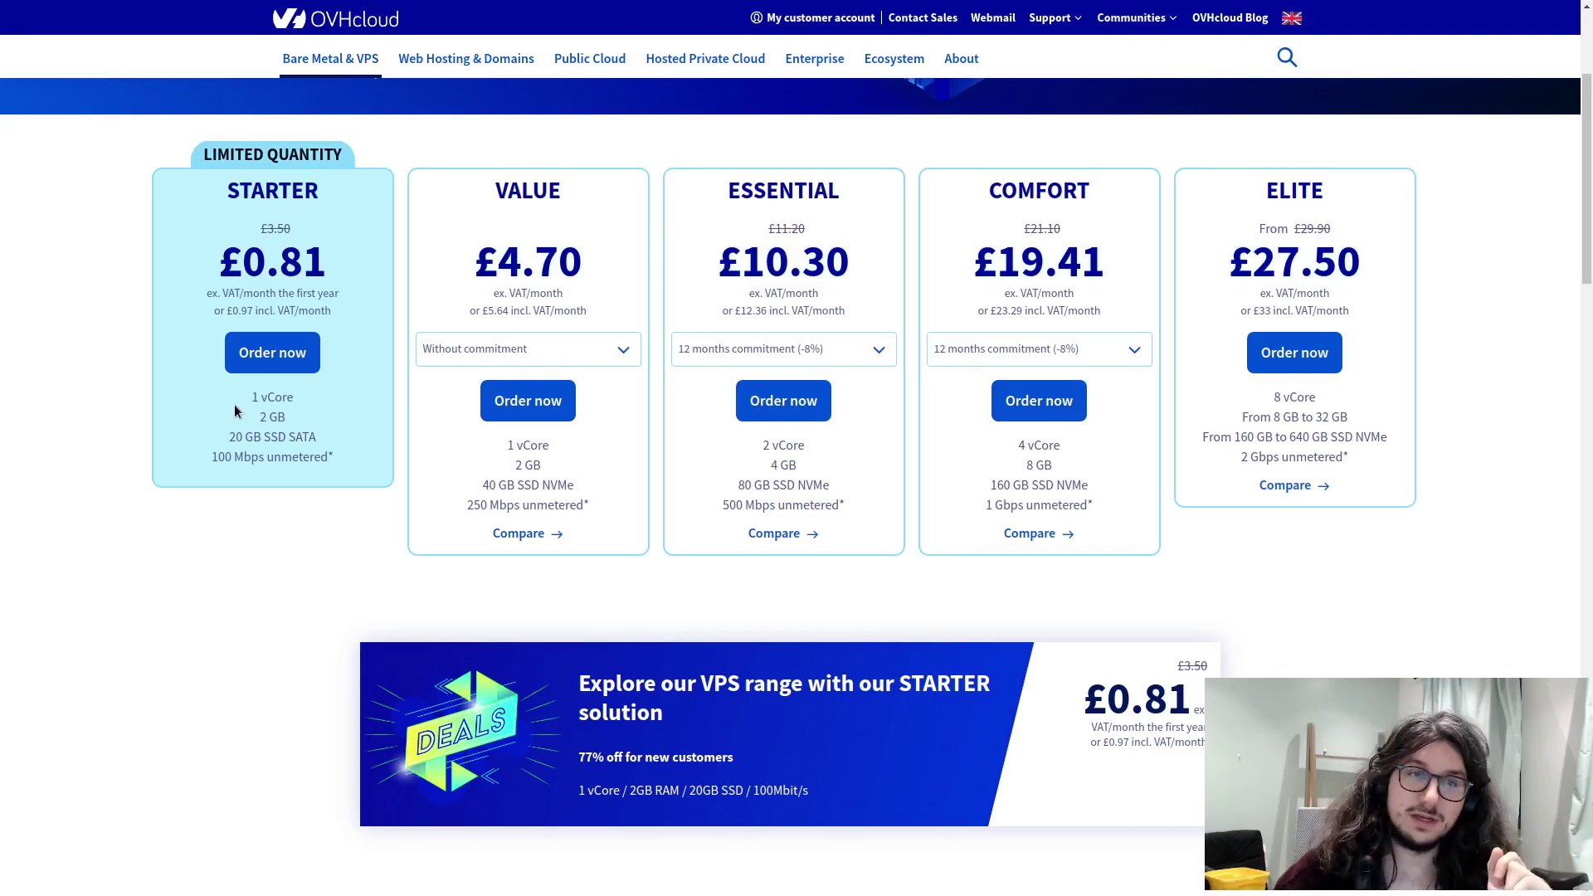
- Compare the Starter plan's 1 vCore, 20 GB SSD SATA and bandwidth with the £4.70 Value price
left_click_drag(252, 399, 282, 398)
left_click(284, 400)
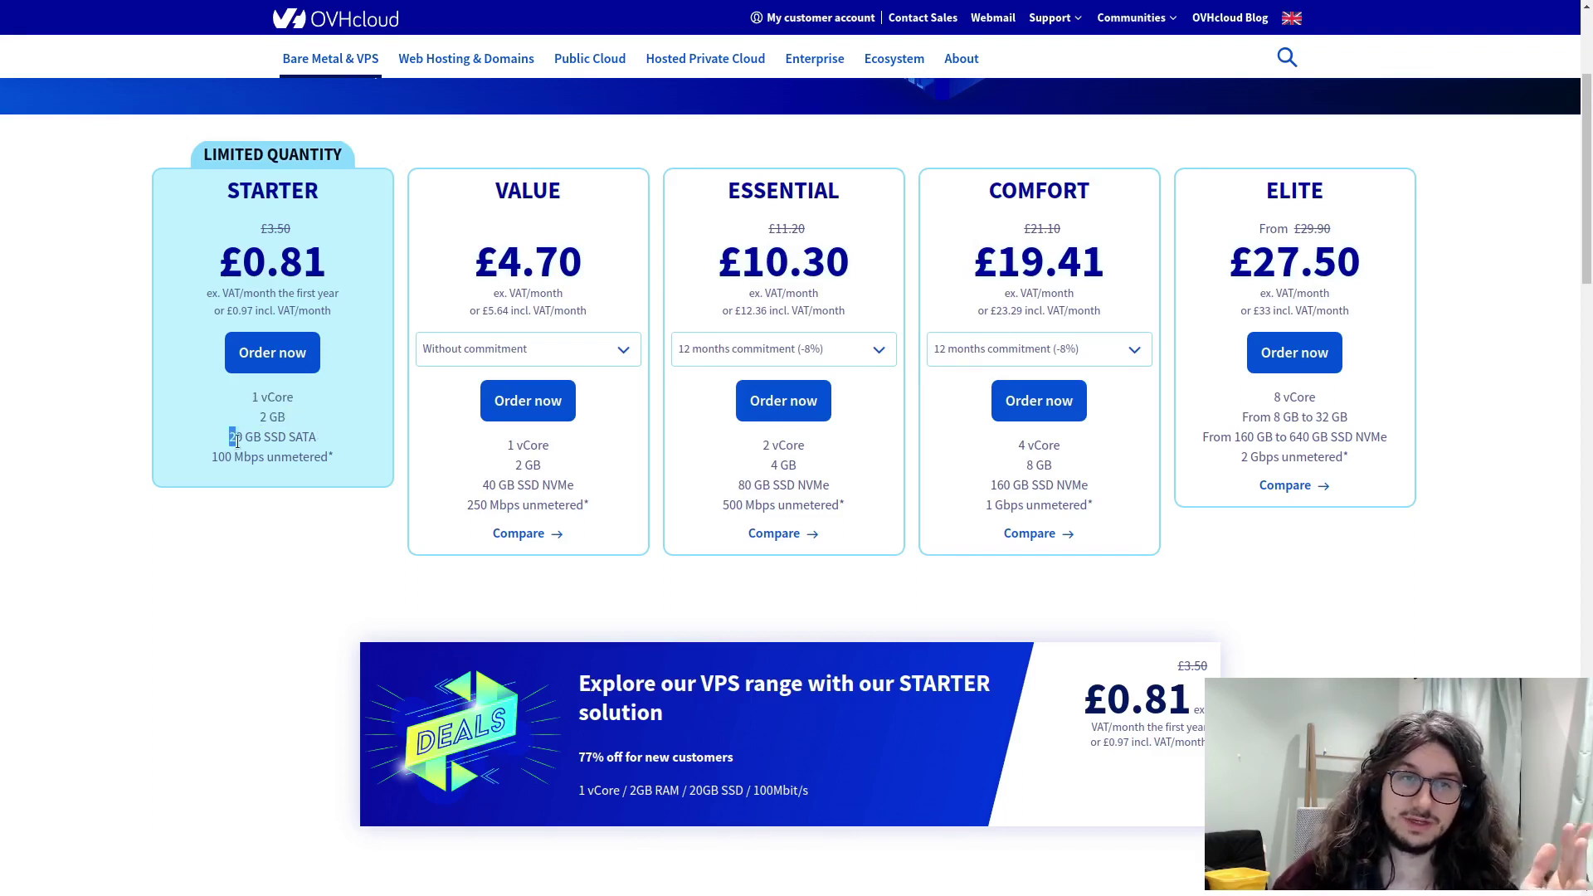
left_click_drag(236, 441, 318, 438)
left_click_drag(211, 457, 311, 456)
left_click(336, 463)
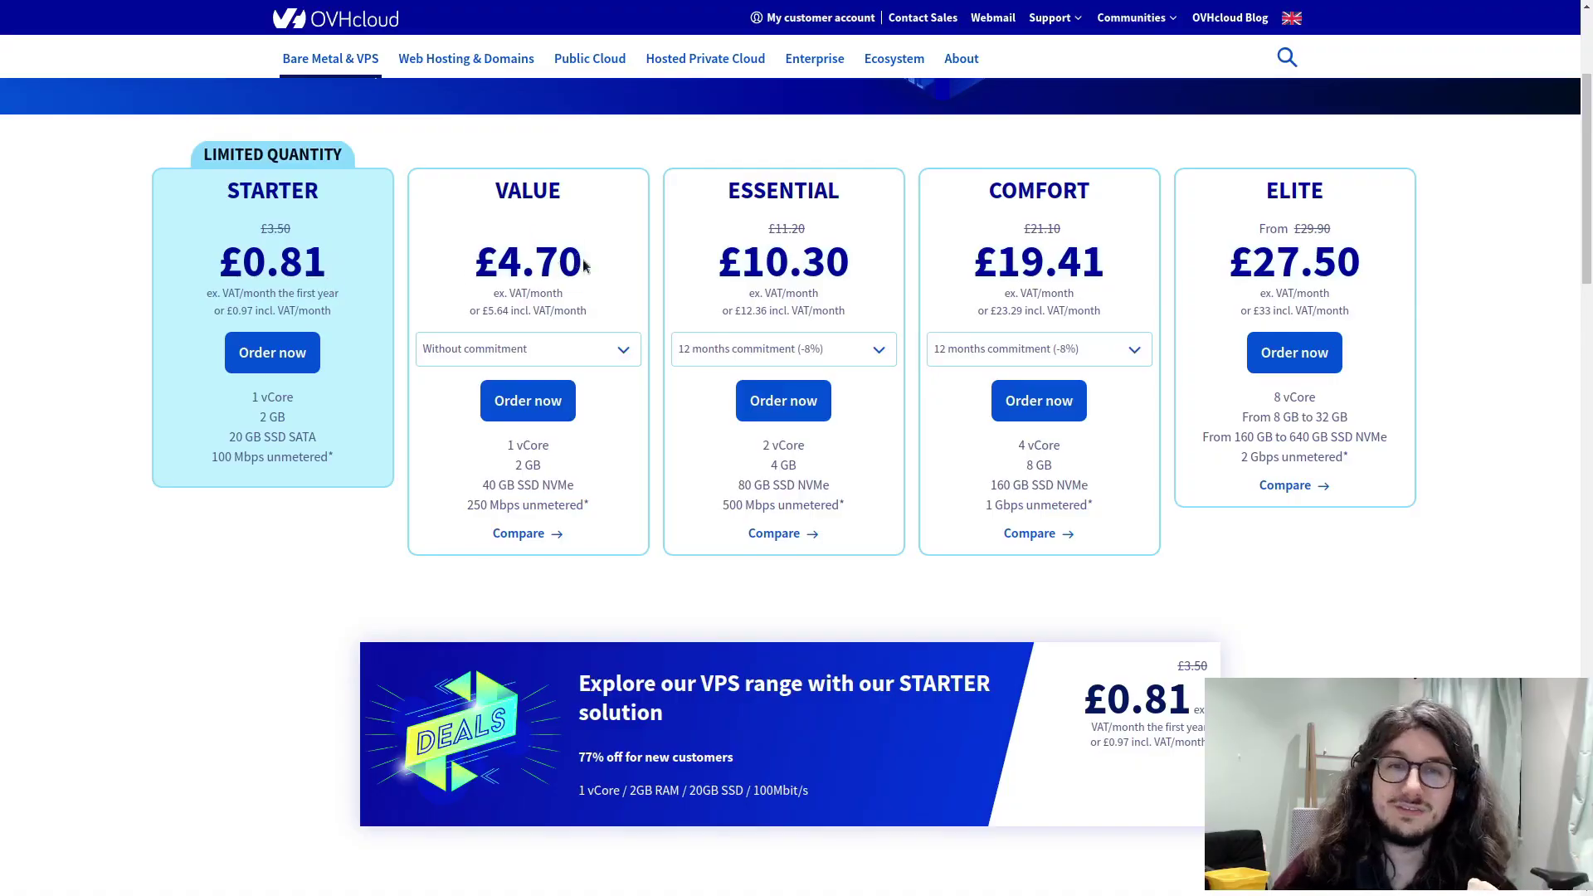
left_click_drag(587, 264, 477, 264)
left_click(518, 266)
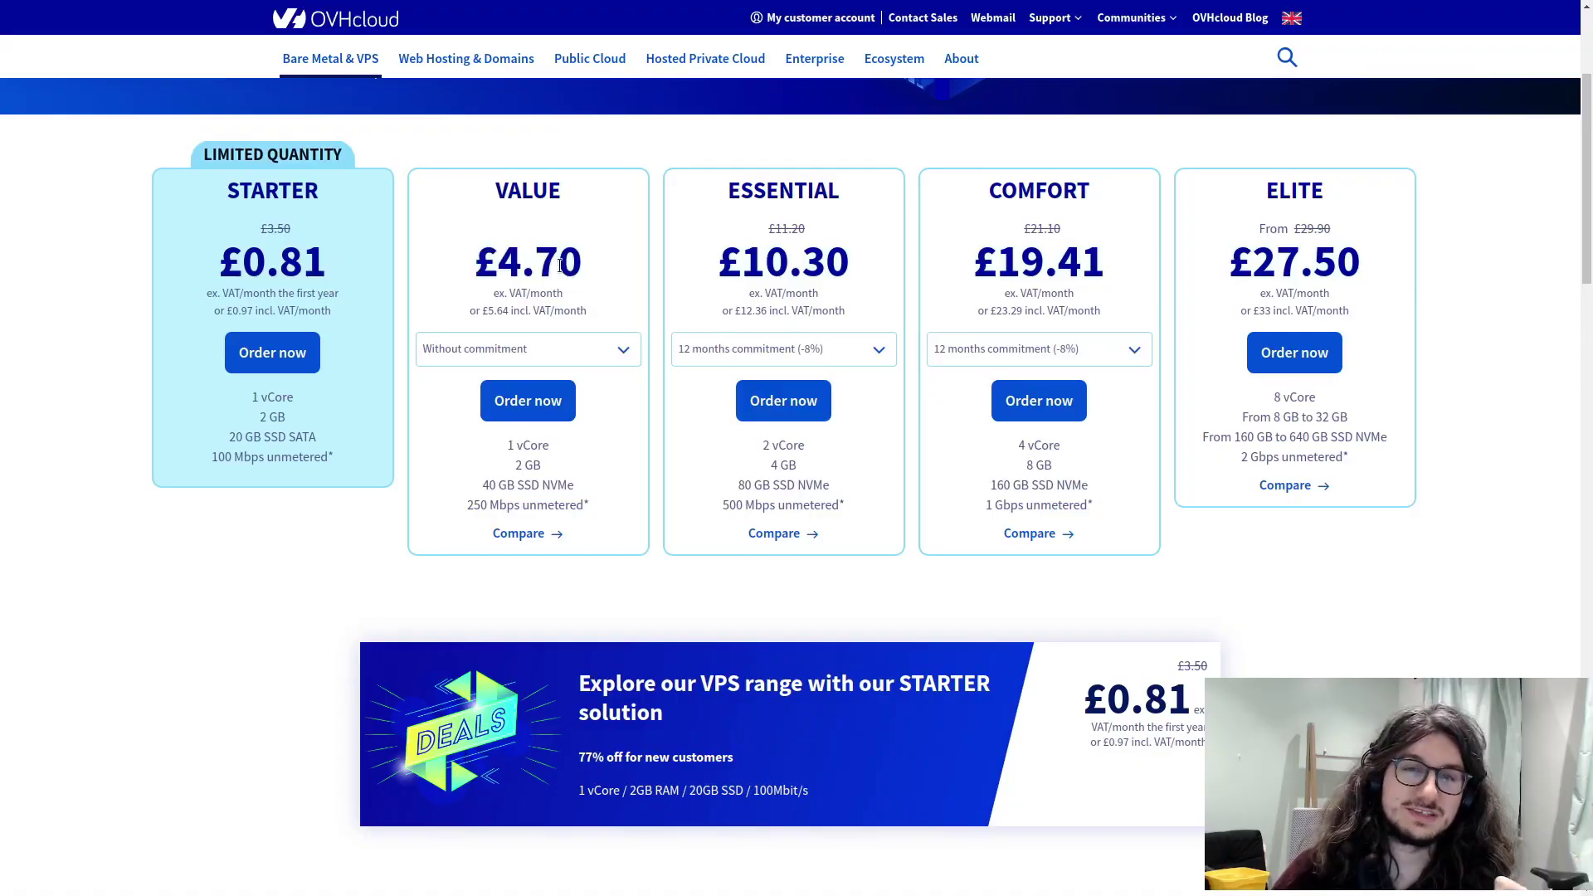
left_click_drag(587, 264, 477, 264)
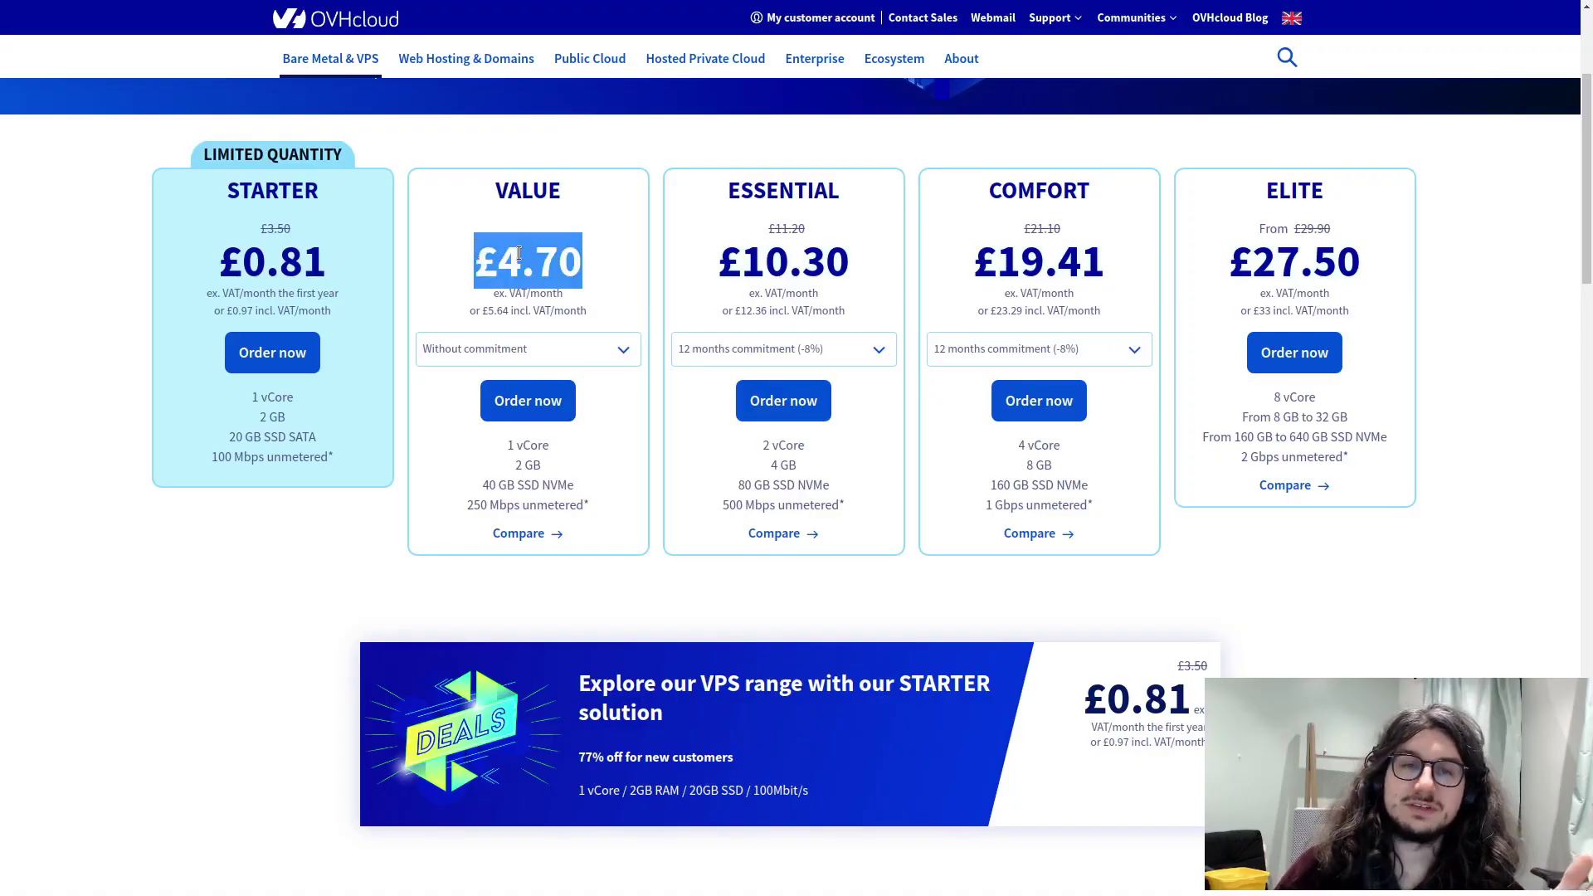
left_click(518, 253)
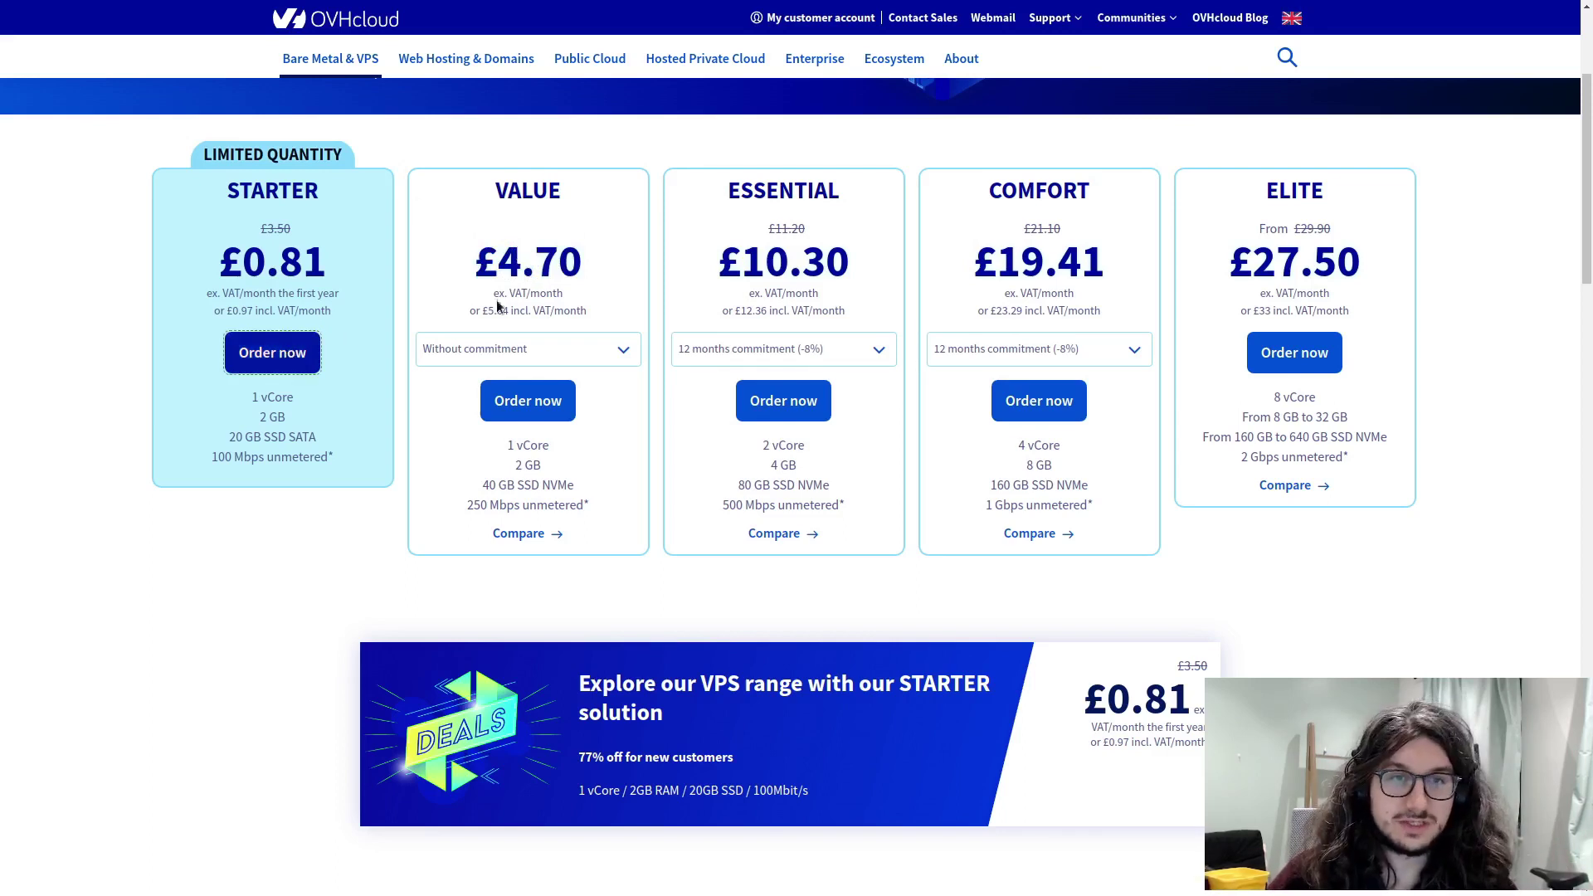
- Order the Starter VPS plan and choose a Distribution only image
left_click(289, 351)
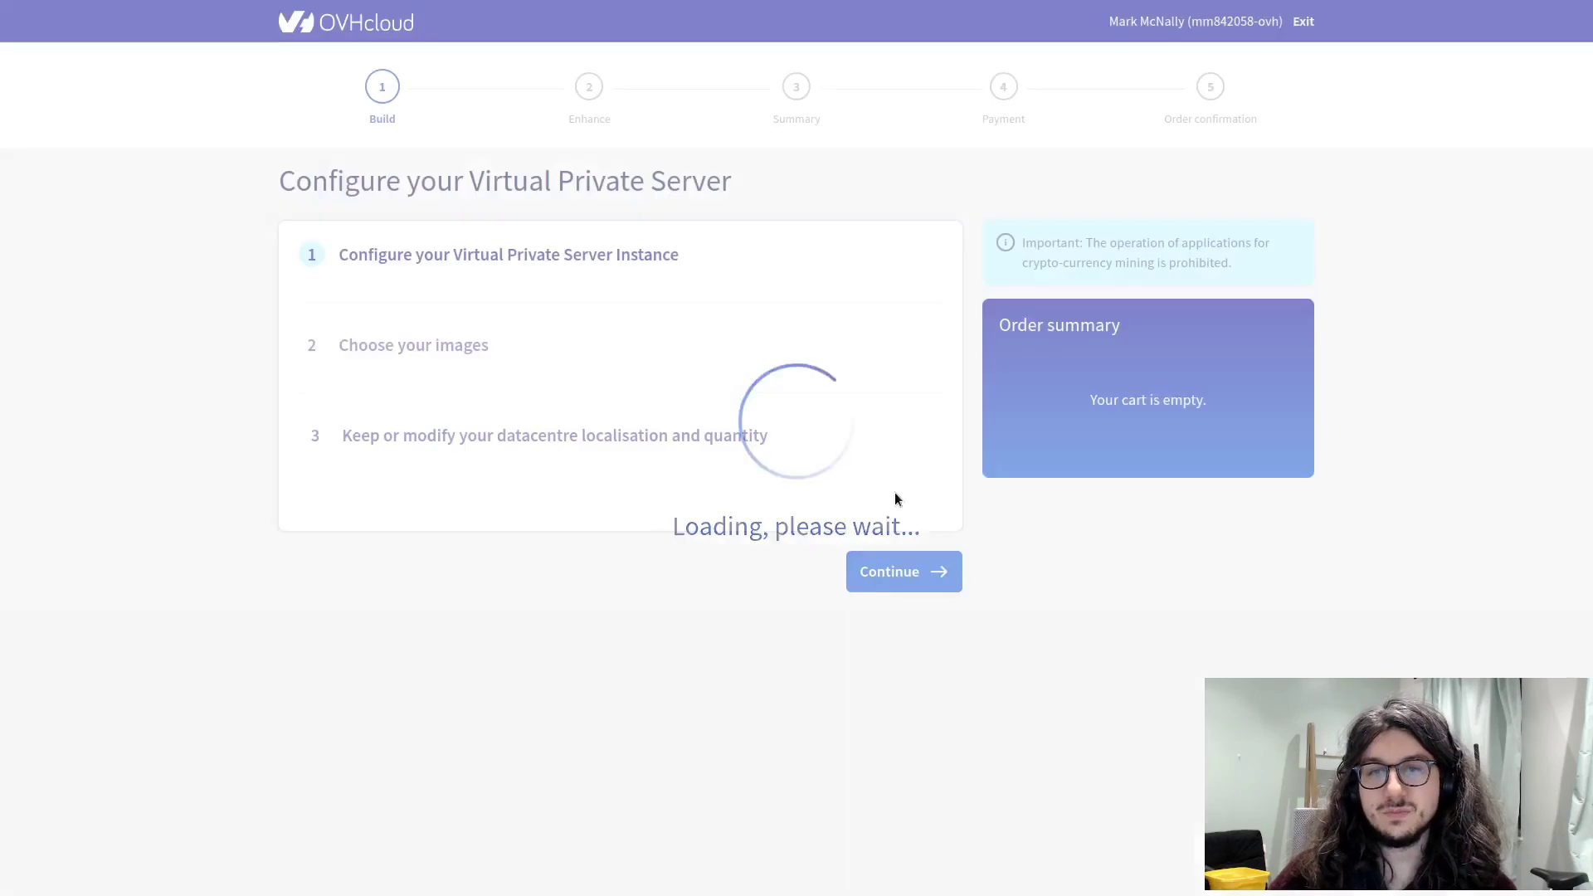
scroll(498, 416, "down", 1)
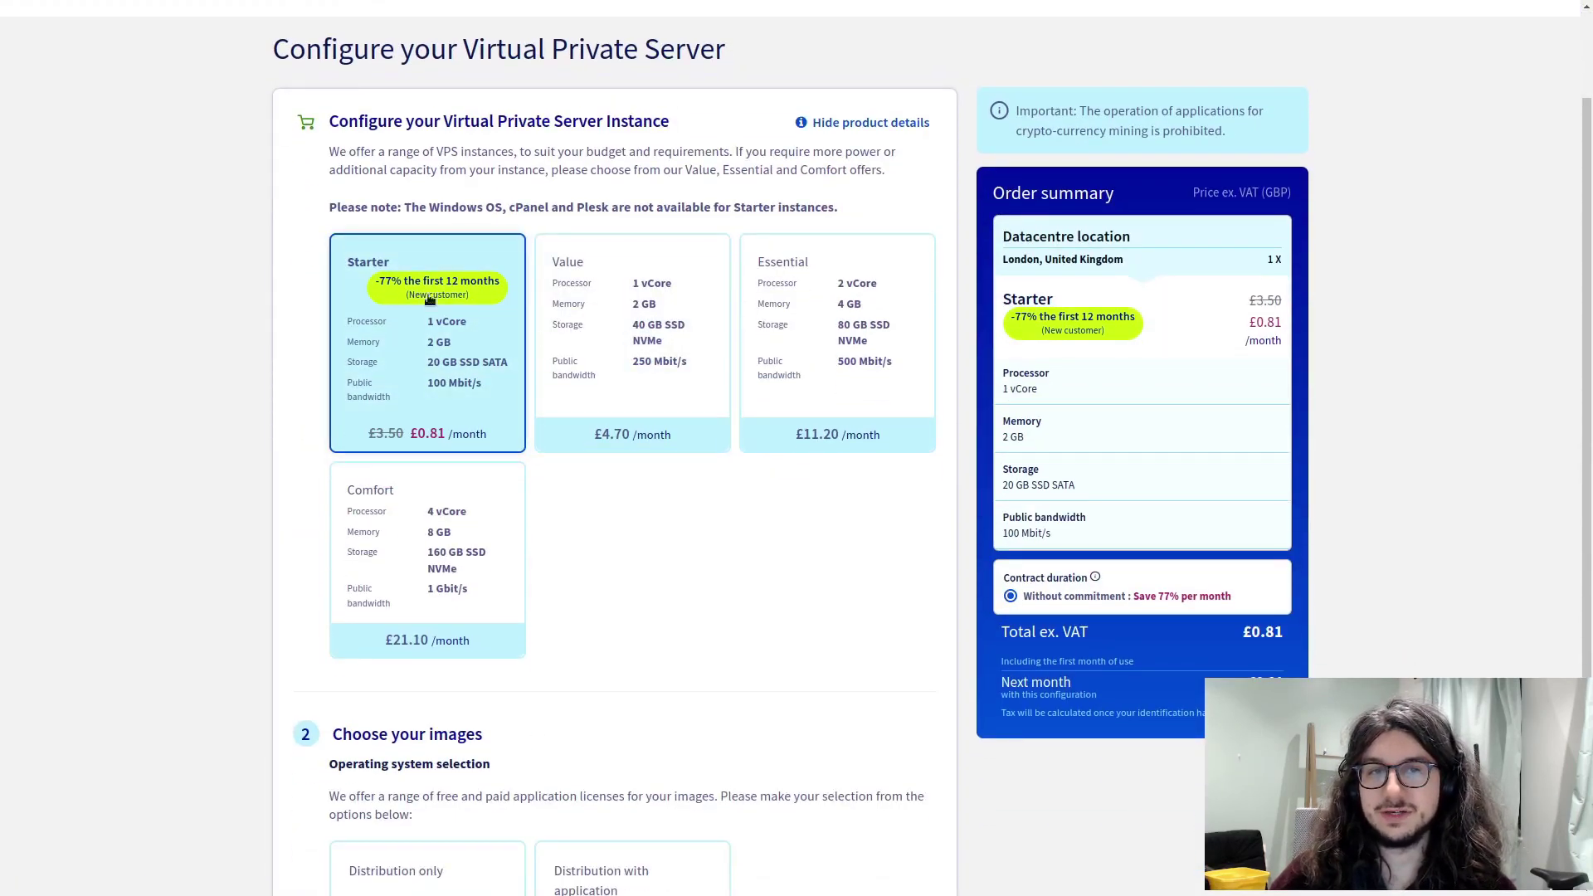
scroll(647, 401, "down", 3)
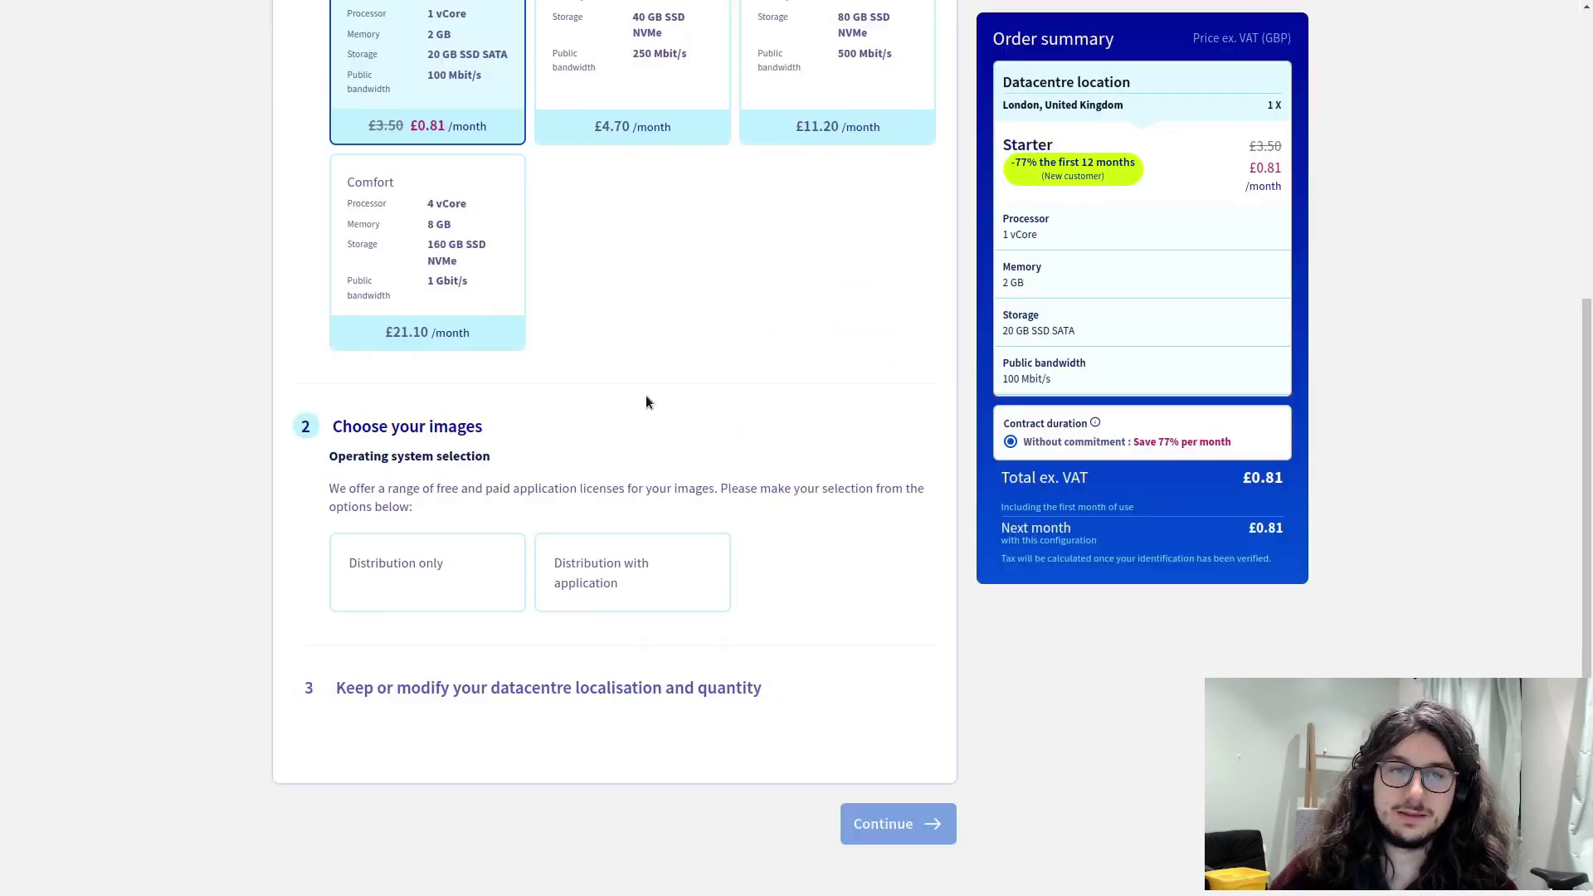
left_click(429, 560)
scroll(581, 401, "down", 1)
- Browse the application-bundled images such as Docker, then return to plain distributions
left_click(623, 402)
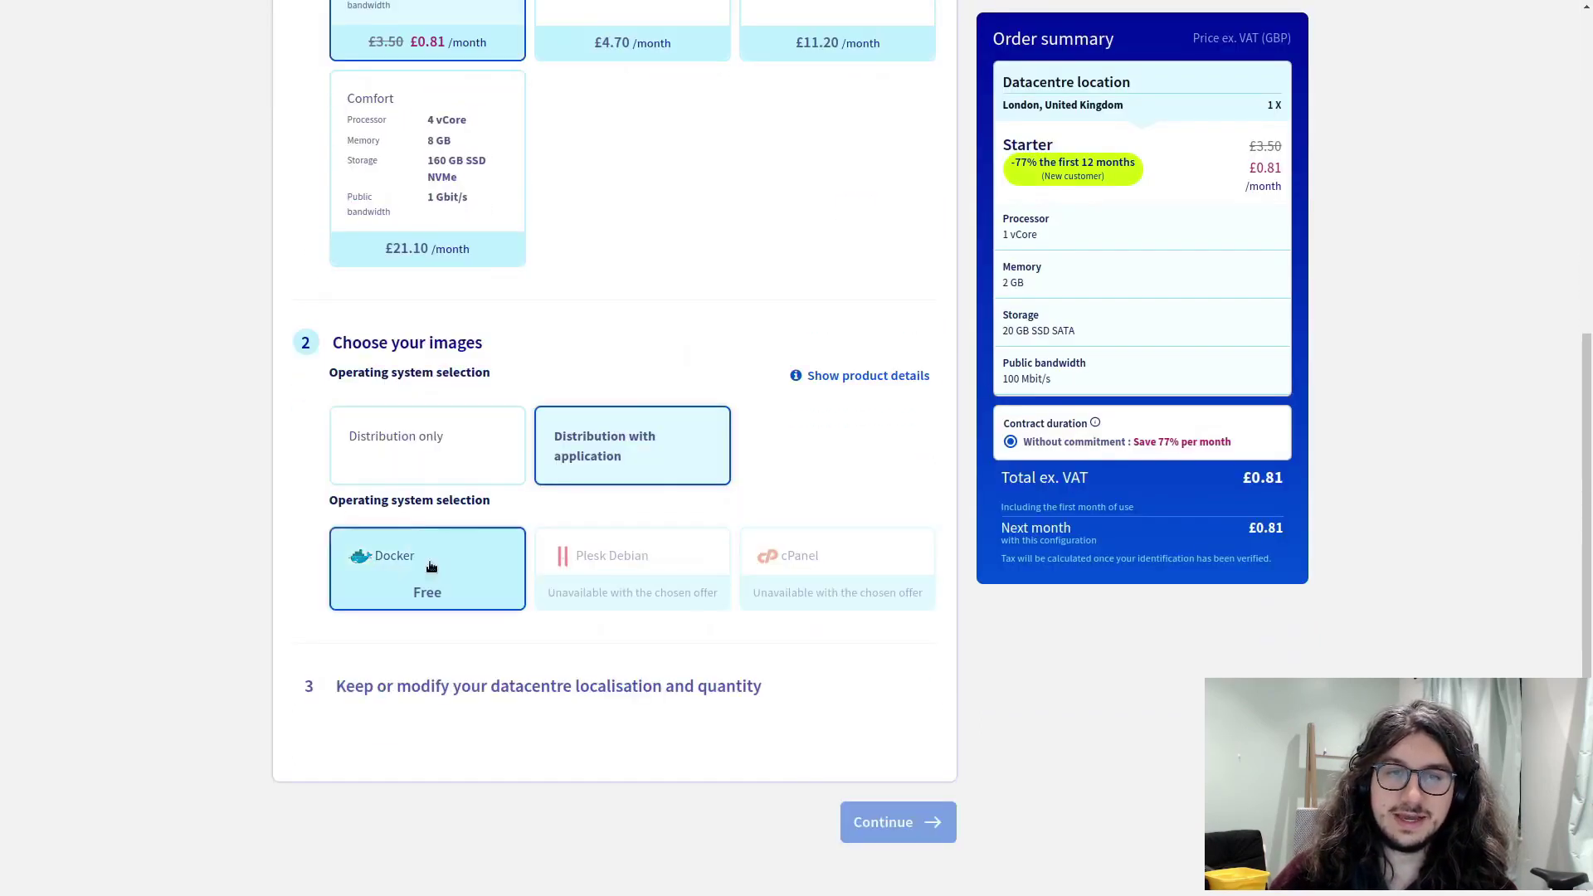
left_click(440, 449)
scroll(714, 498, "down", 2)
left_click(581, 274)
left_click(415, 564)
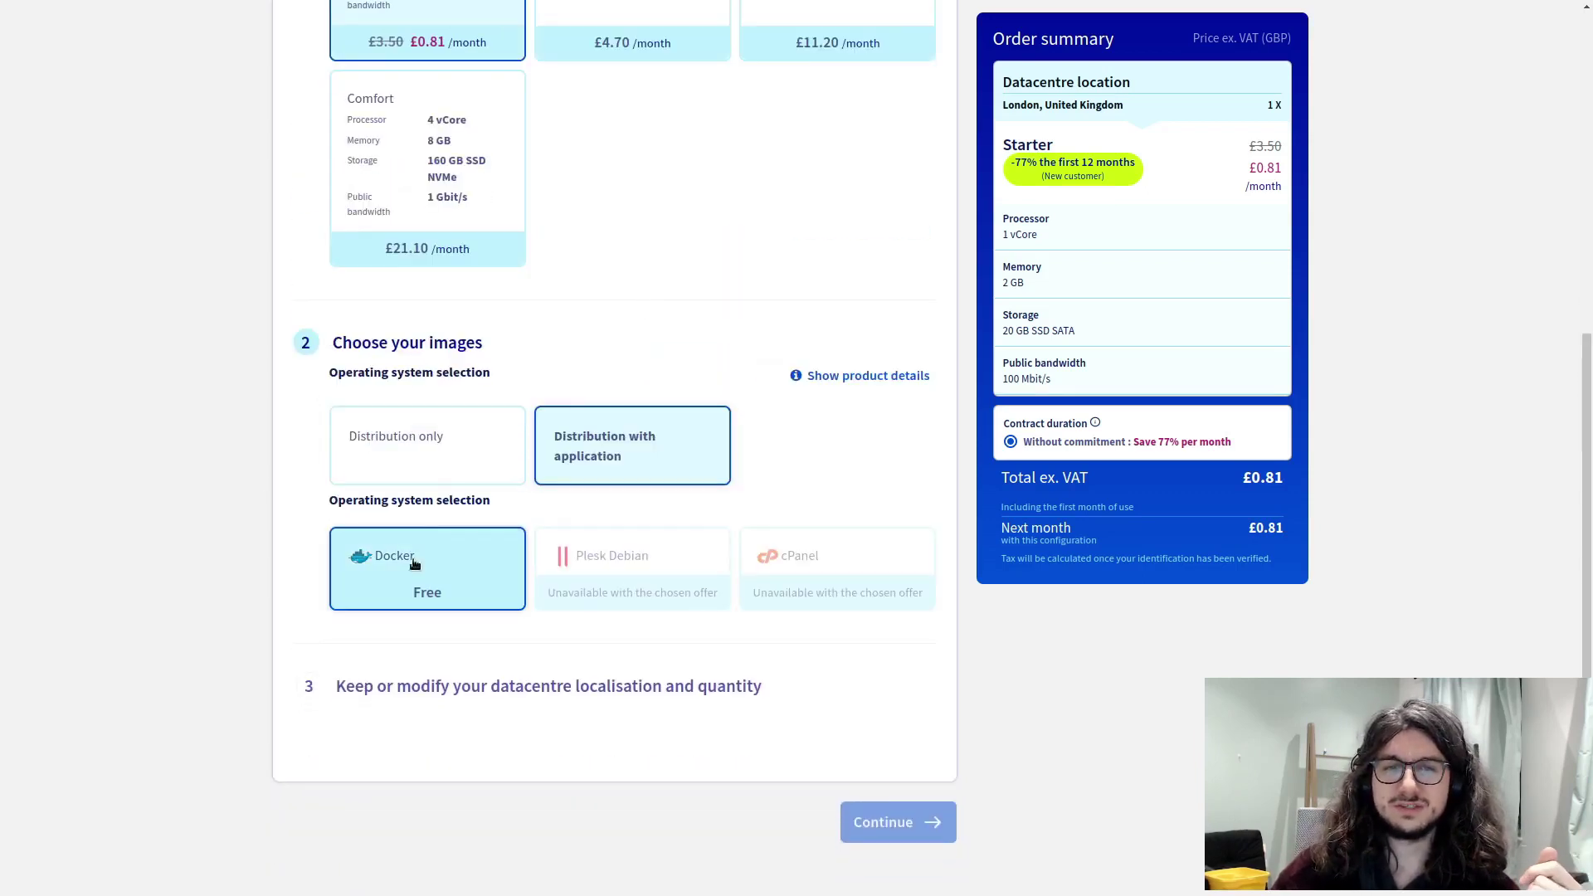
left_click(427, 446)
scroll(882, 462, "down", 2)
left_click(425, 464)
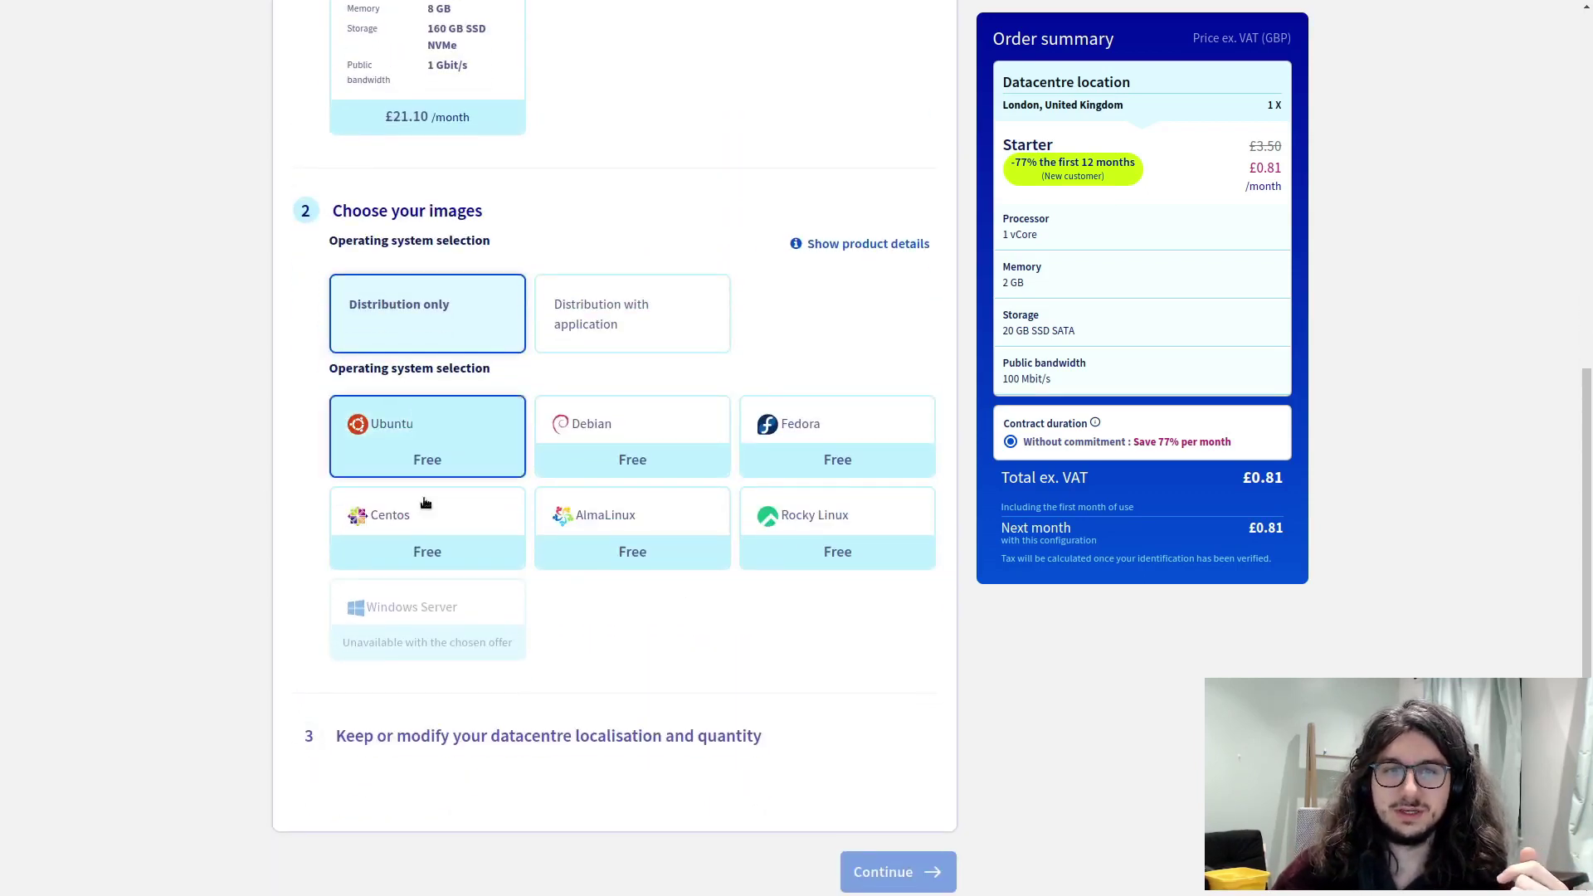
- Select Rocky Linux as the operating system and keep Version 9
left_click(760, 498)
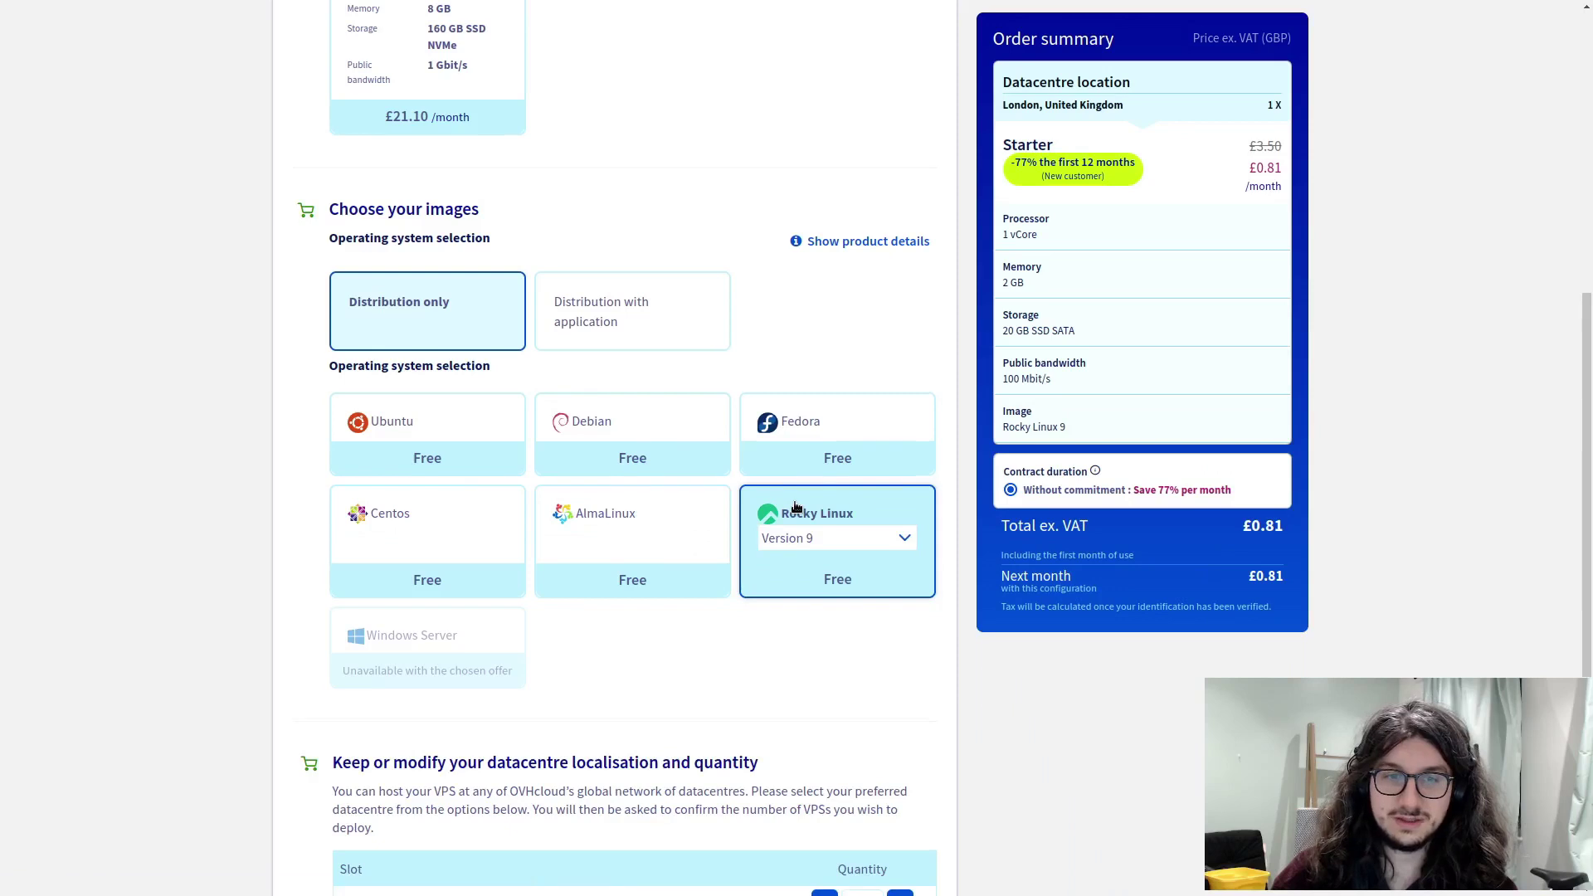
scroll(797, 508, "down", 3)
left_click(904, 367)
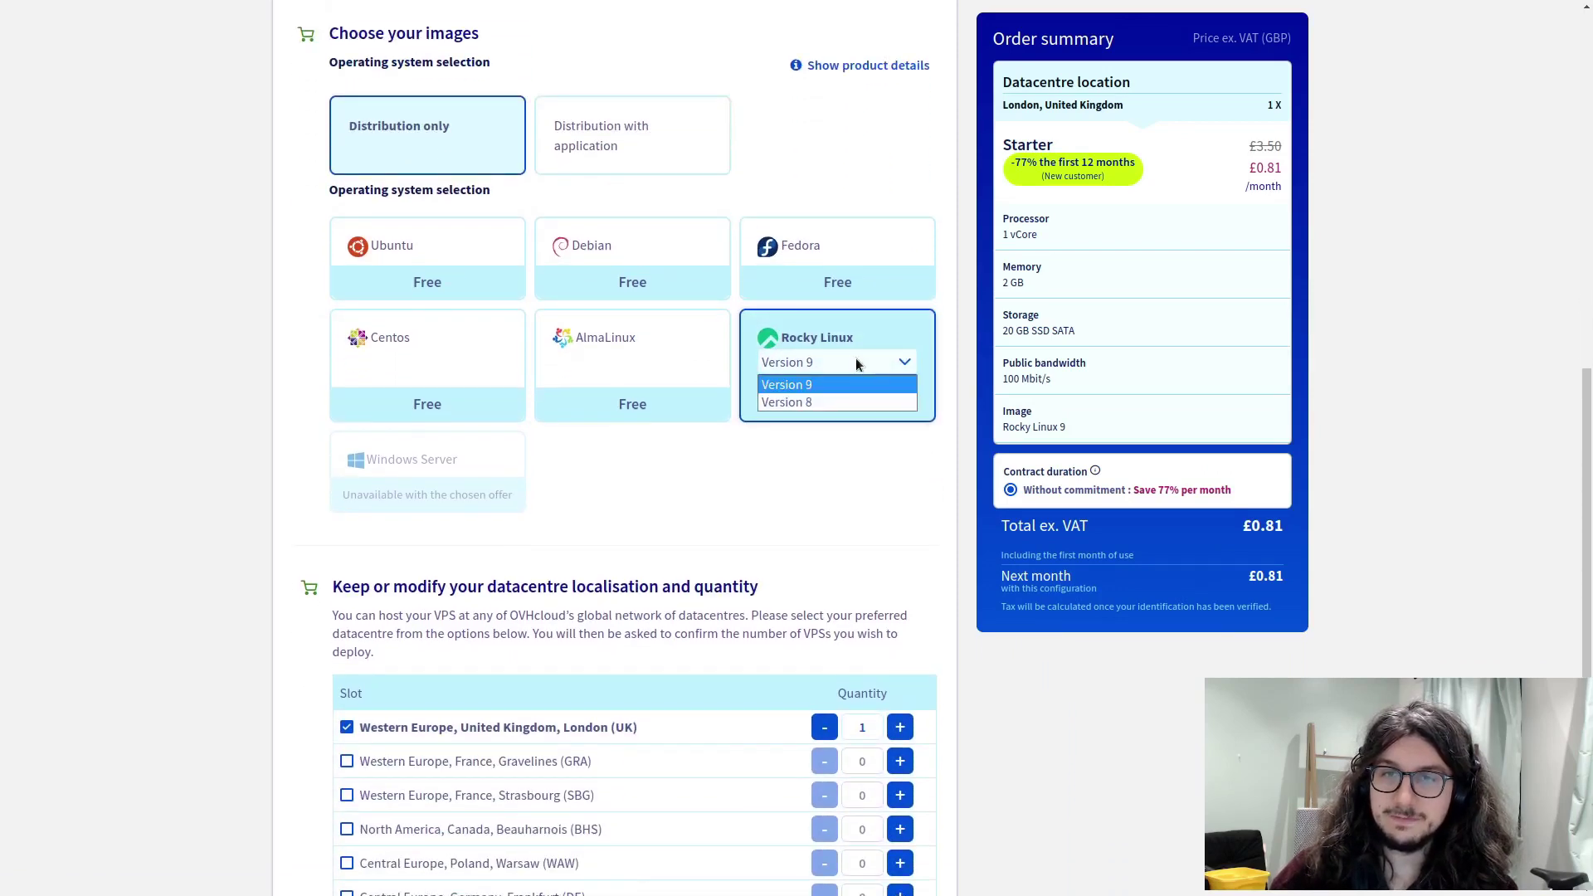
left_click(839, 381)
scroll(830, 415, "down", 5)
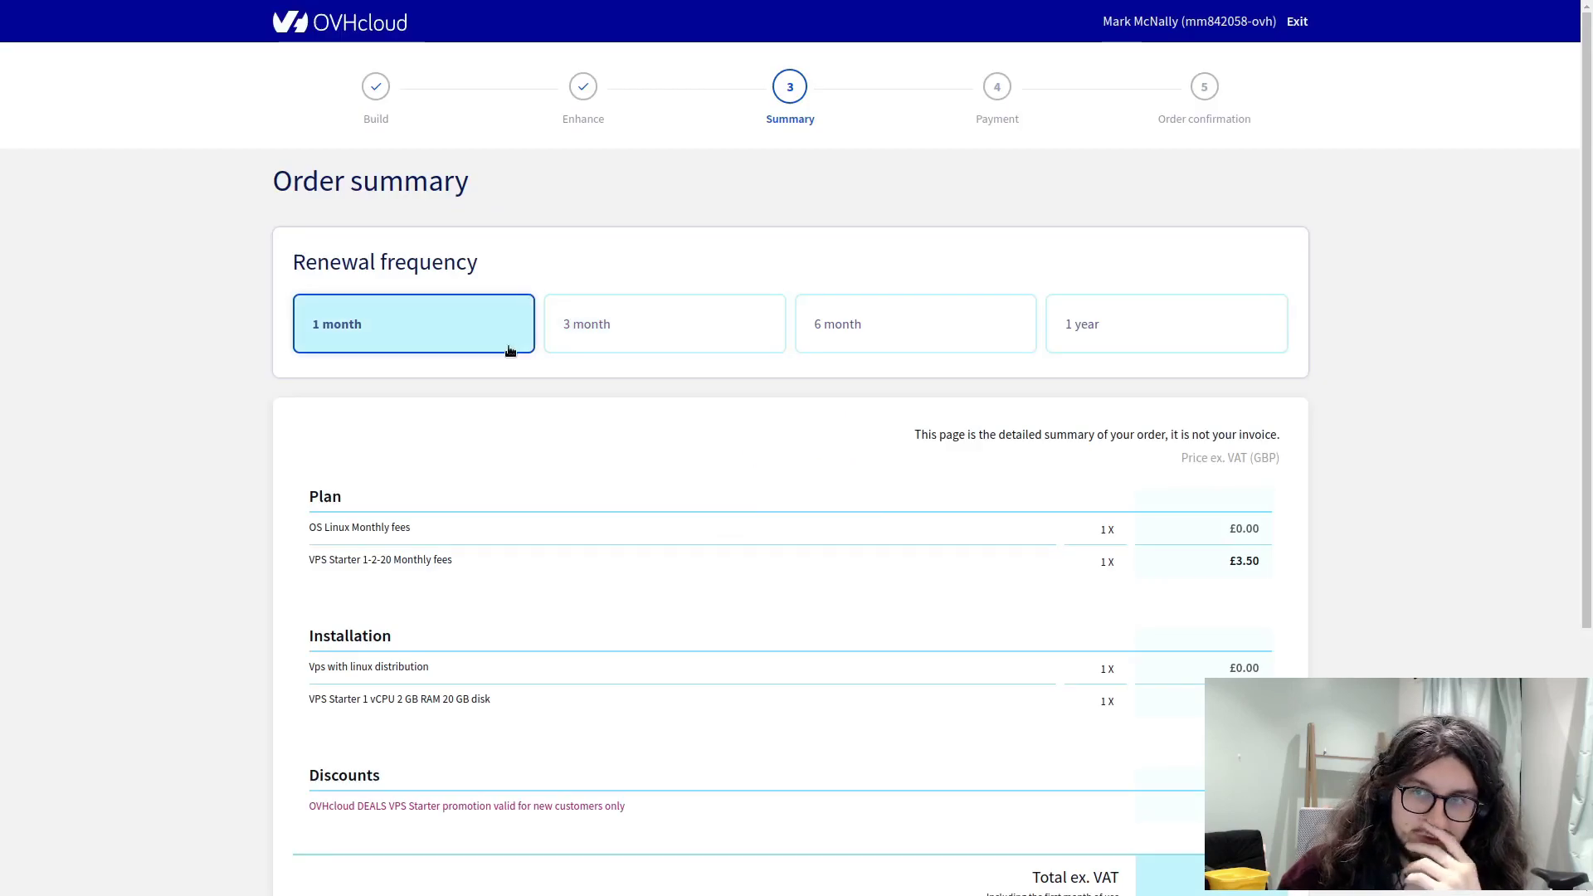
- Review the order summary's OS Linux line and the £3.50 VPS Starter monthly fee
scroll(668, 411, "down", 2)
scroll(675, 425, "down", 1)
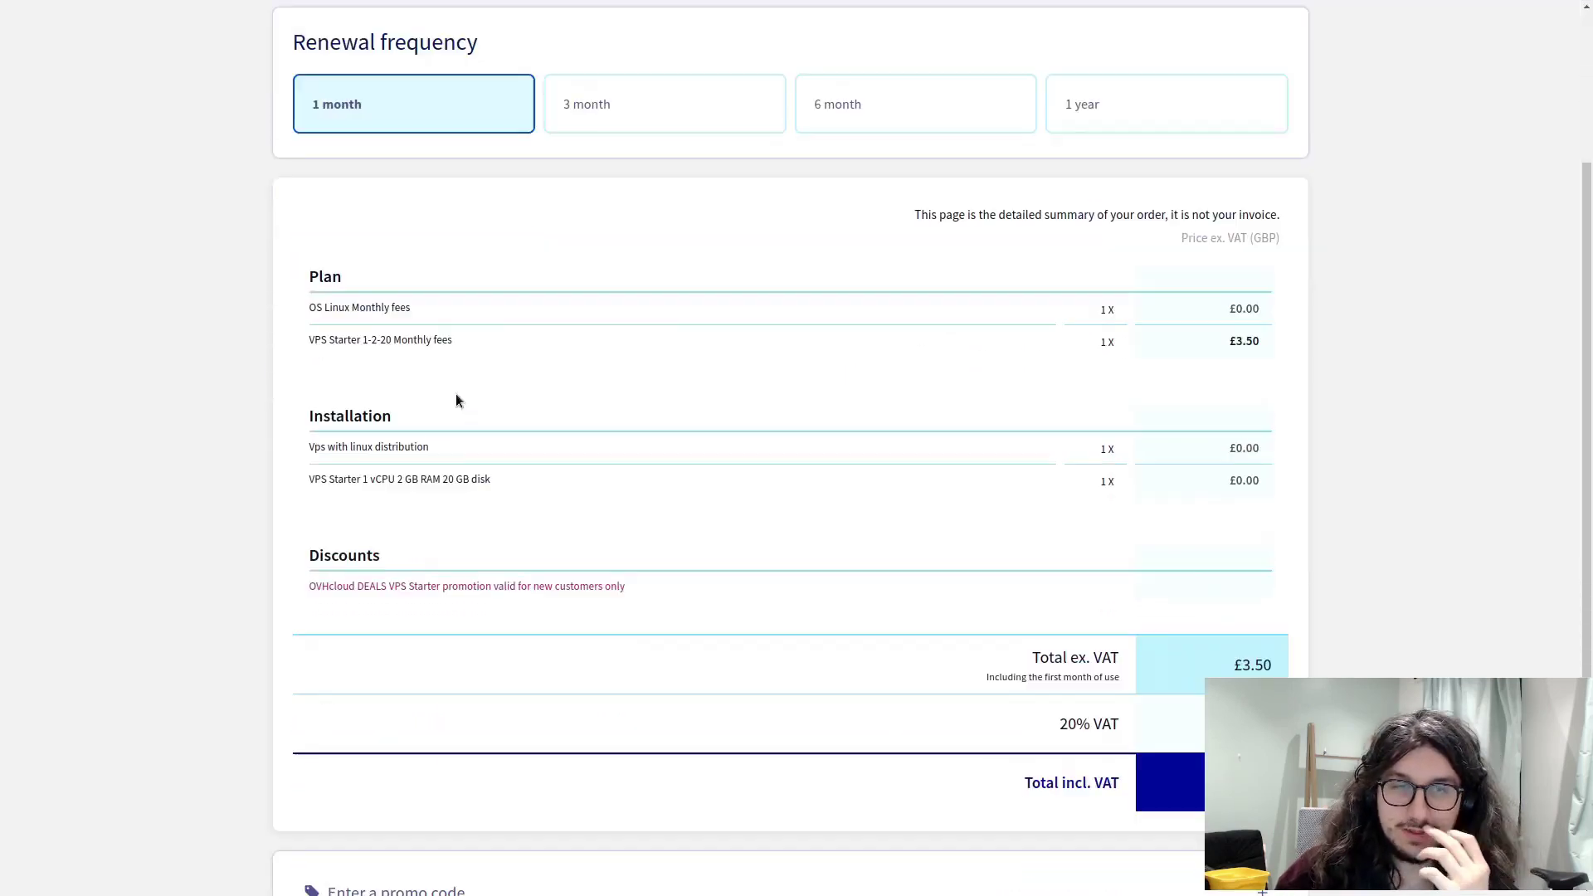
left_click_drag(344, 306, 509, 326)
left_click(352, 340)
mouse_move(321, 341)
left_mouse_down()
mouse_move(416, 332)
mouse_move(310, 340)
left_mouse_up()
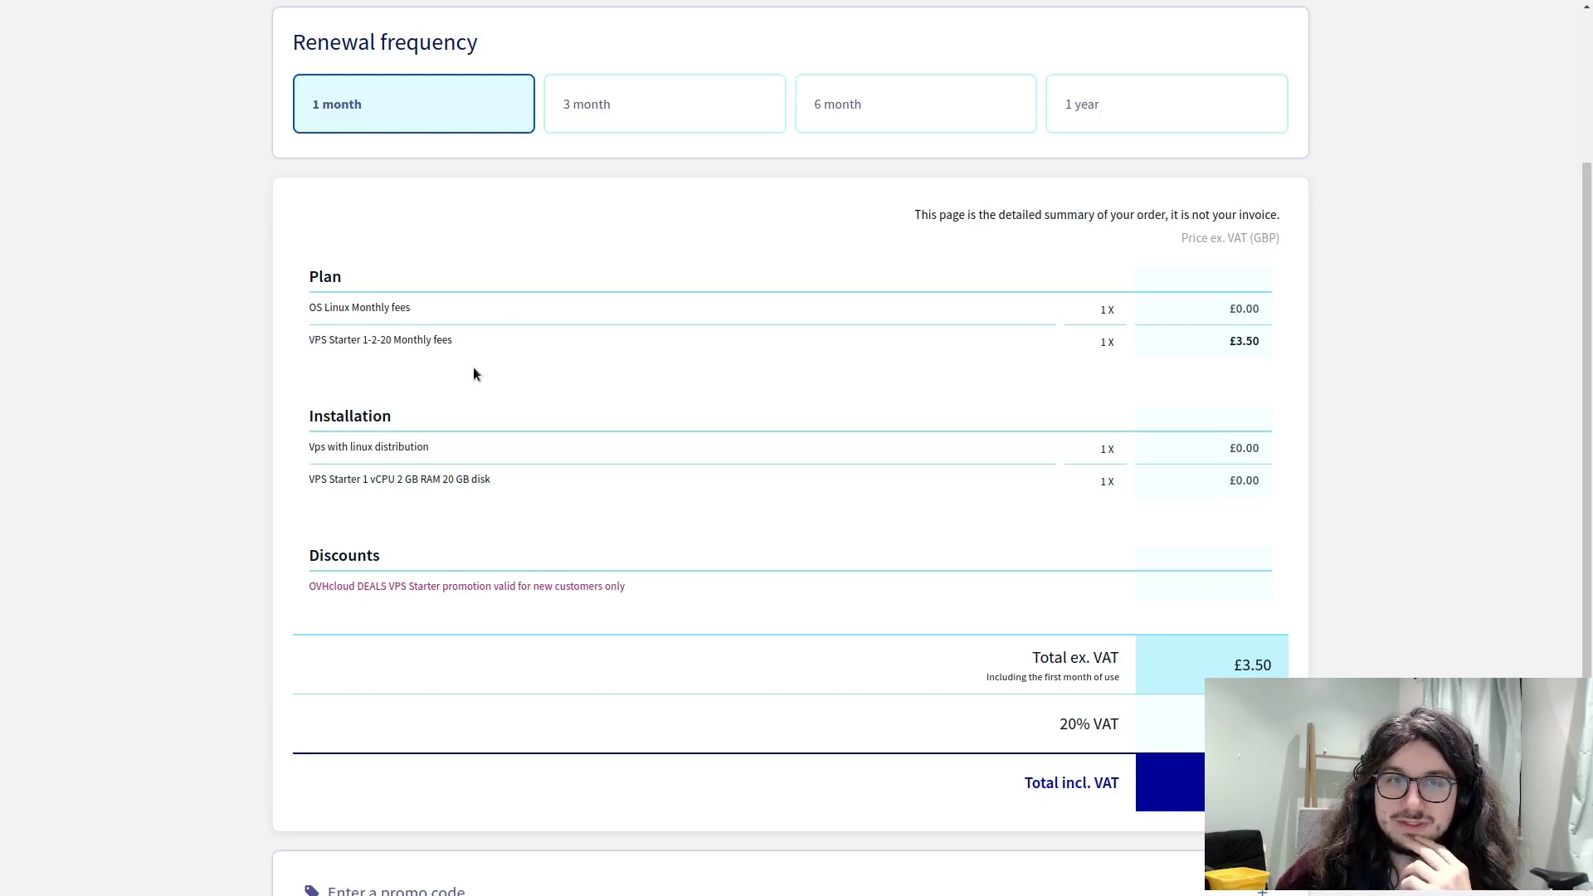
scroll(477, 373, "down", 1)
scroll(1088, 571, "up", 3)
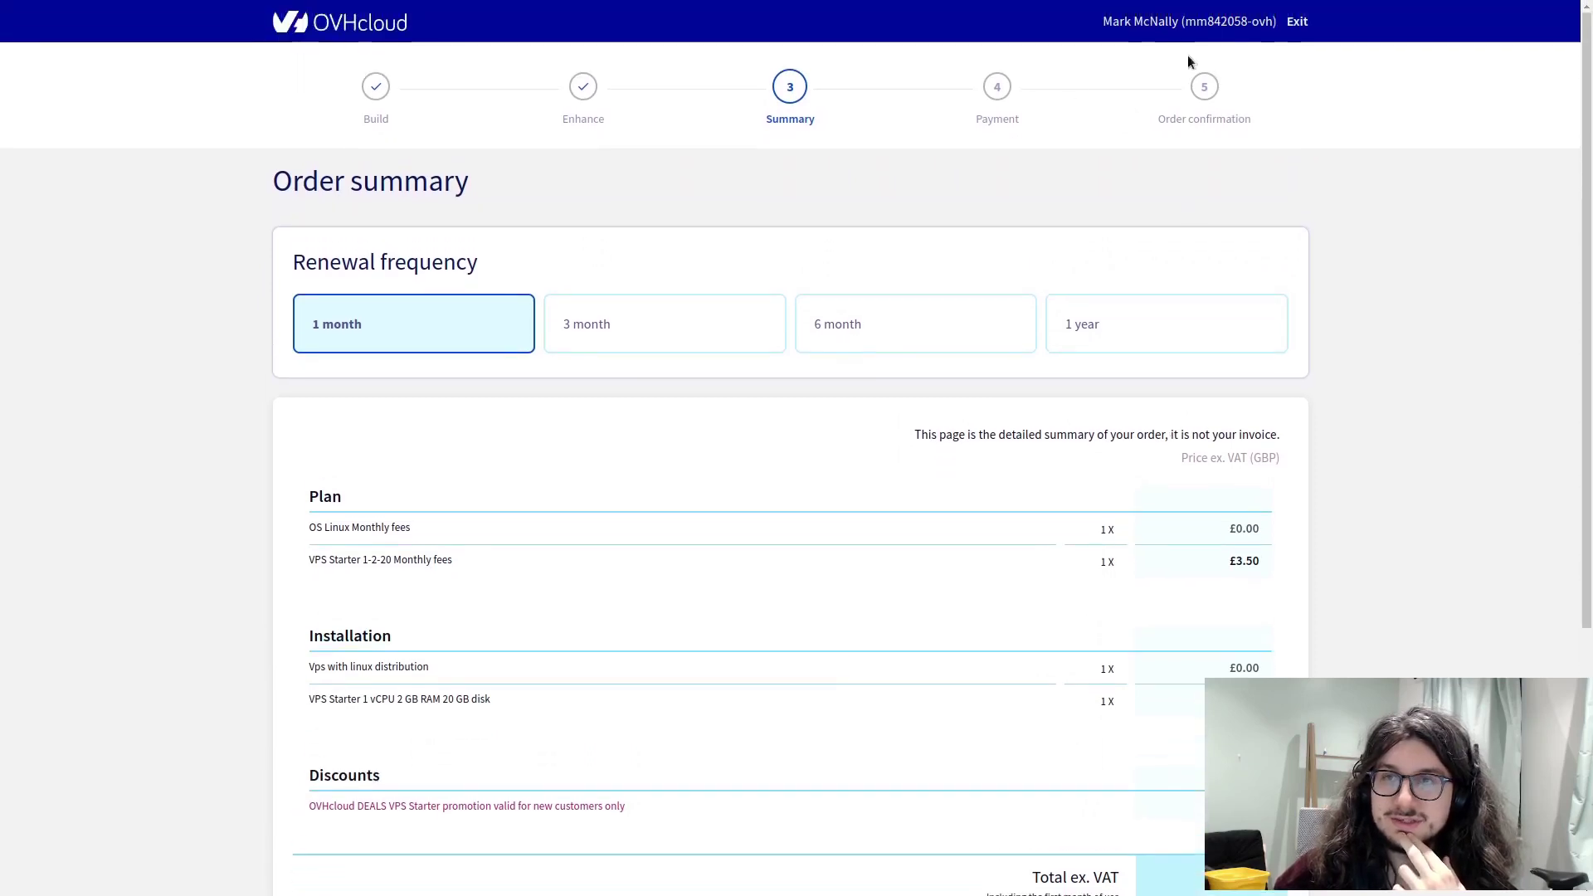
scroll(875, 509, "down", 4)
left_click(1262, 255)
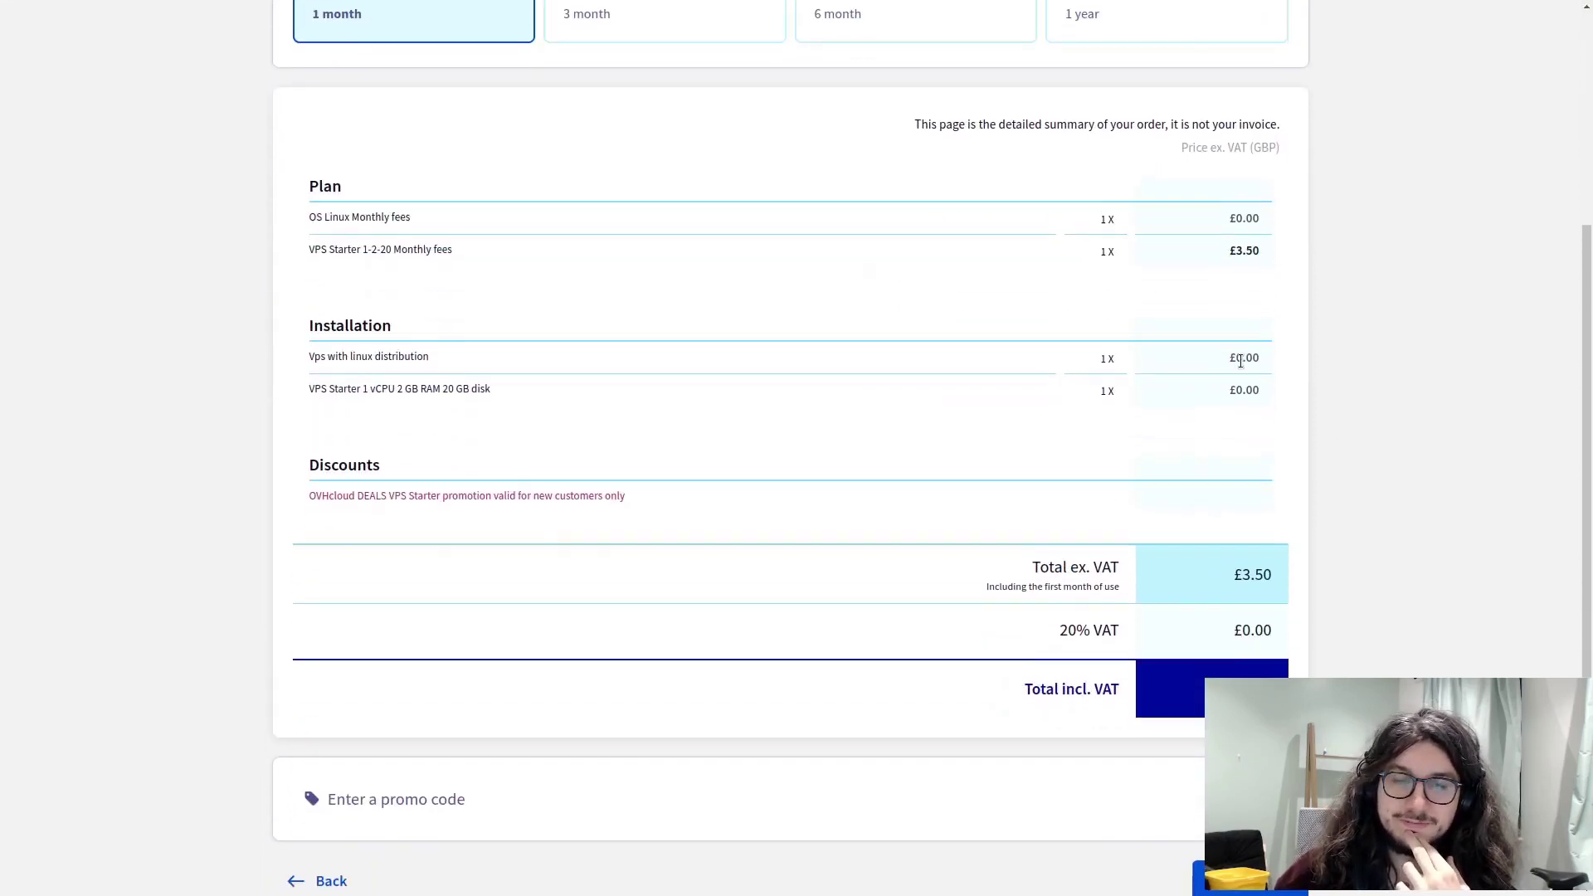
scroll(1117, 417, "down", 1)
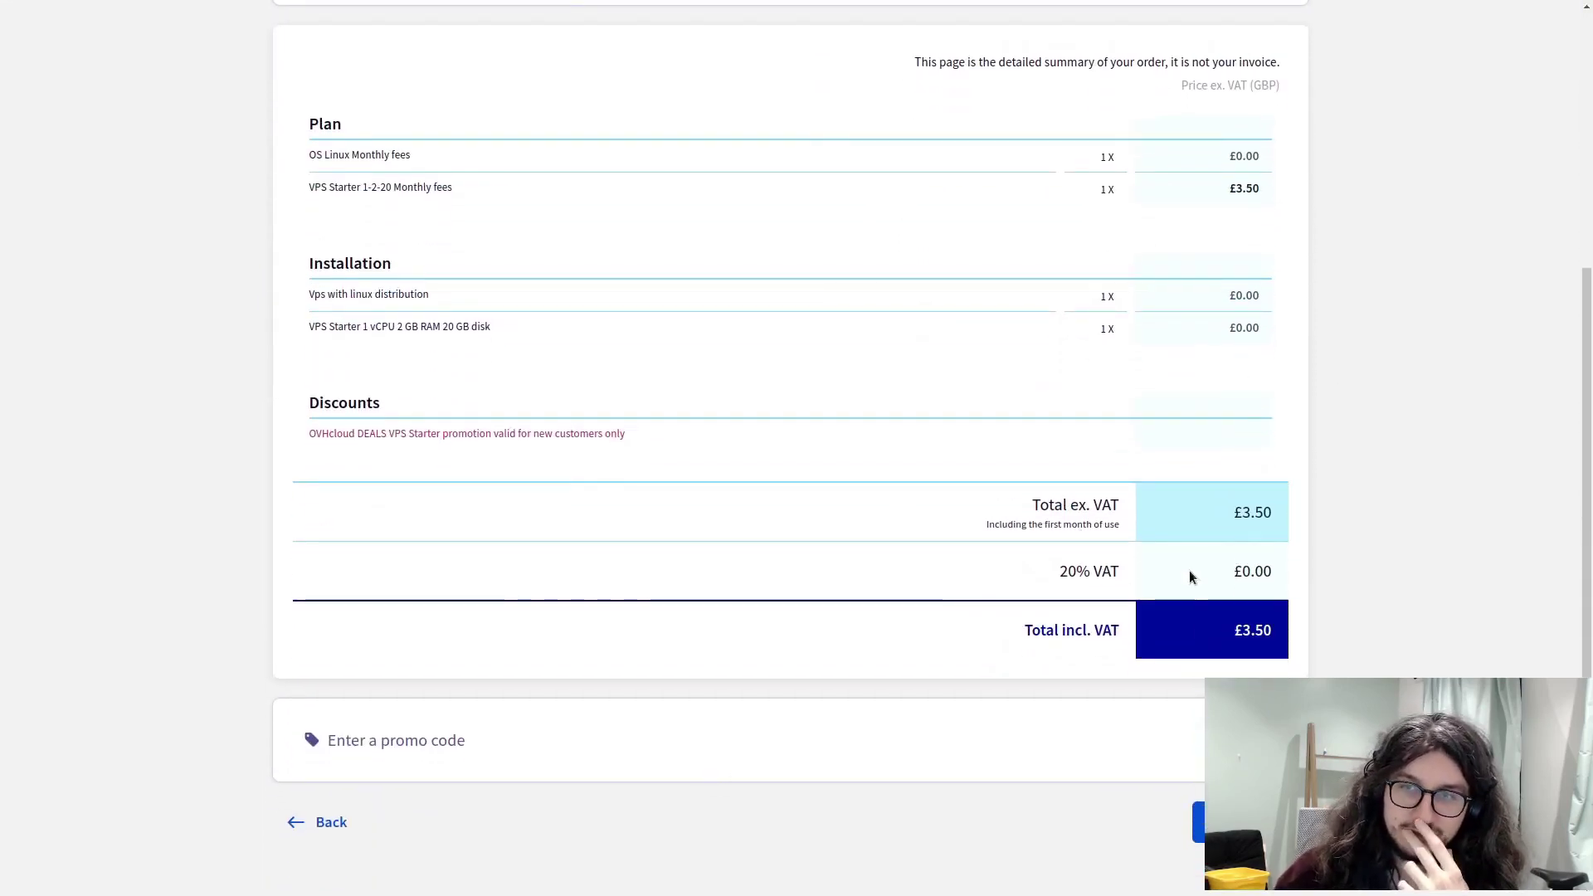
scroll(1037, 638, "up", 1)
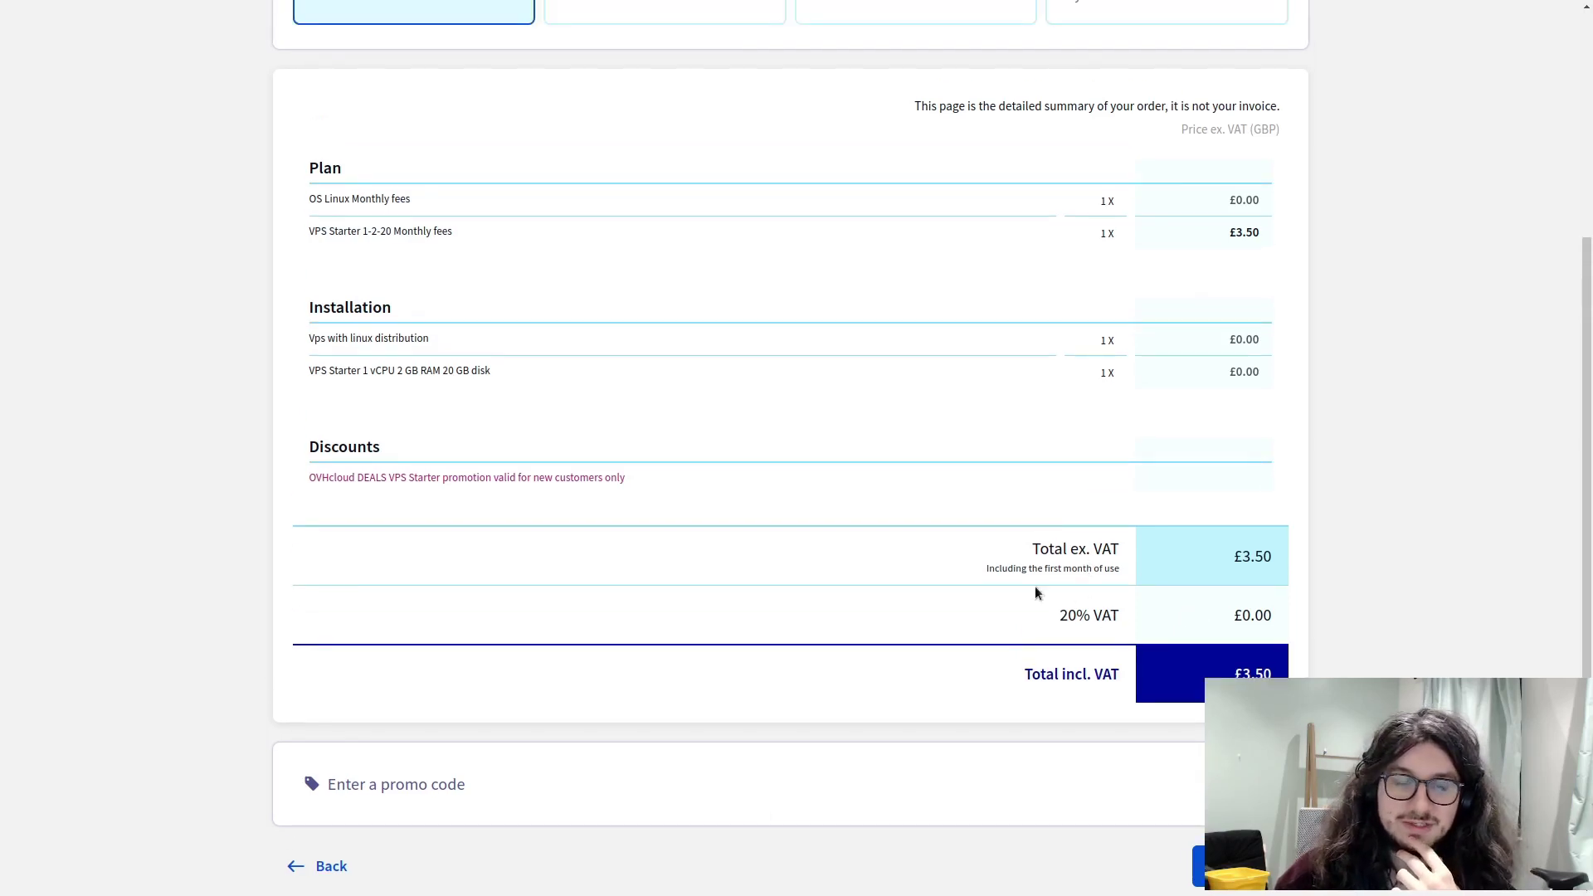
- Check that the discount applies to new customers only, then continue to payment
left_click_drag(299, 484, 750, 472)
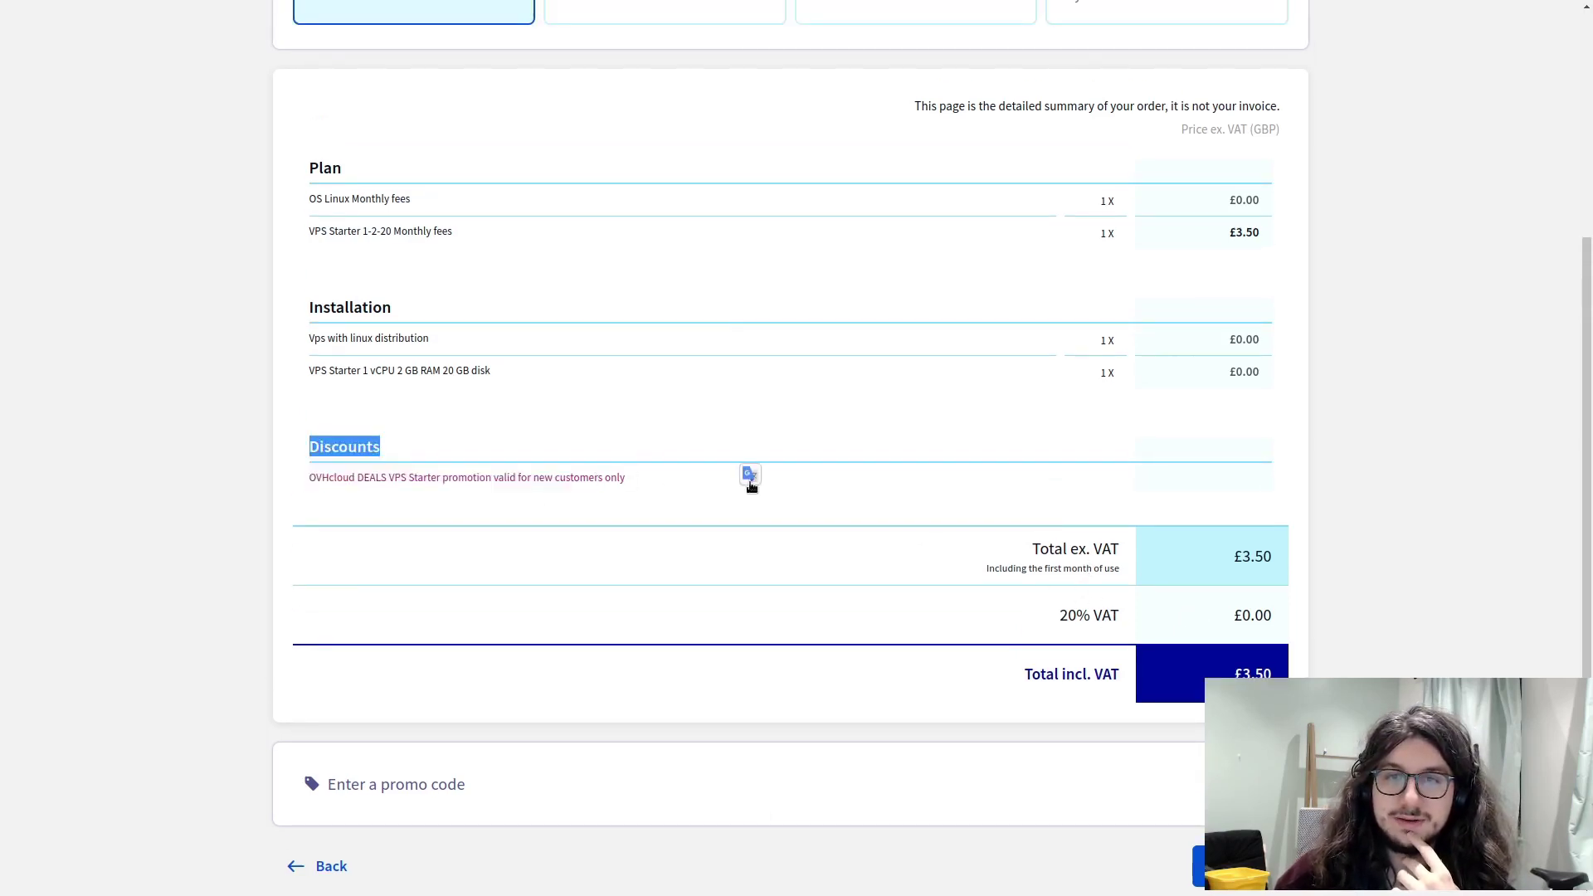
left_click(538, 493)
left_click_drag(553, 479, 623, 478)
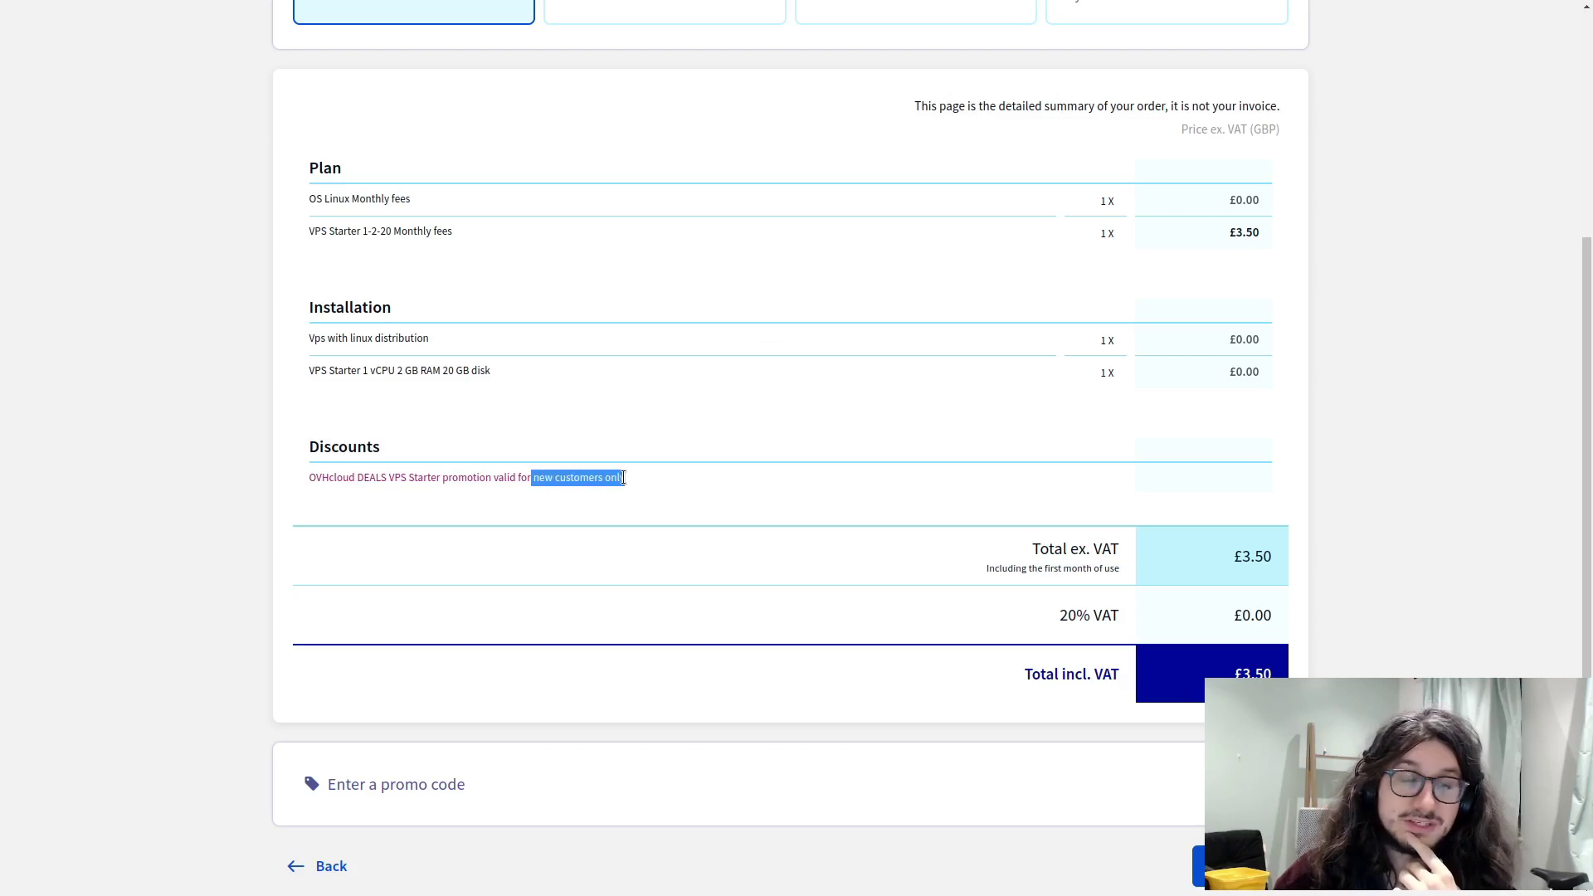
left_click(647, 494)
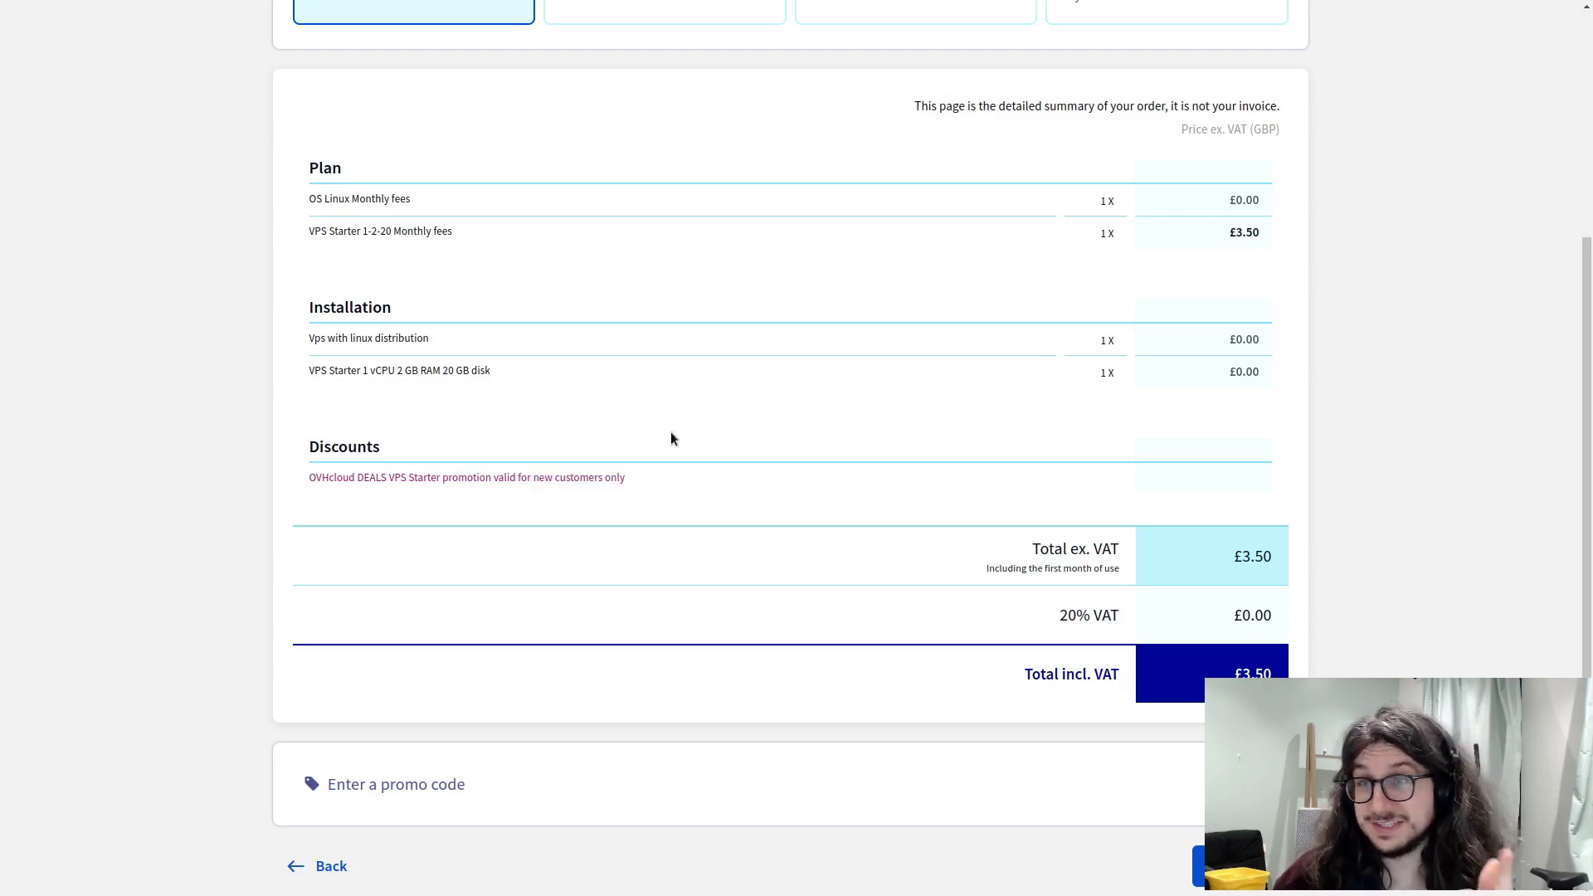
scroll(1009, 510, "up", 2)
scroll(858, 604, "down", 2)
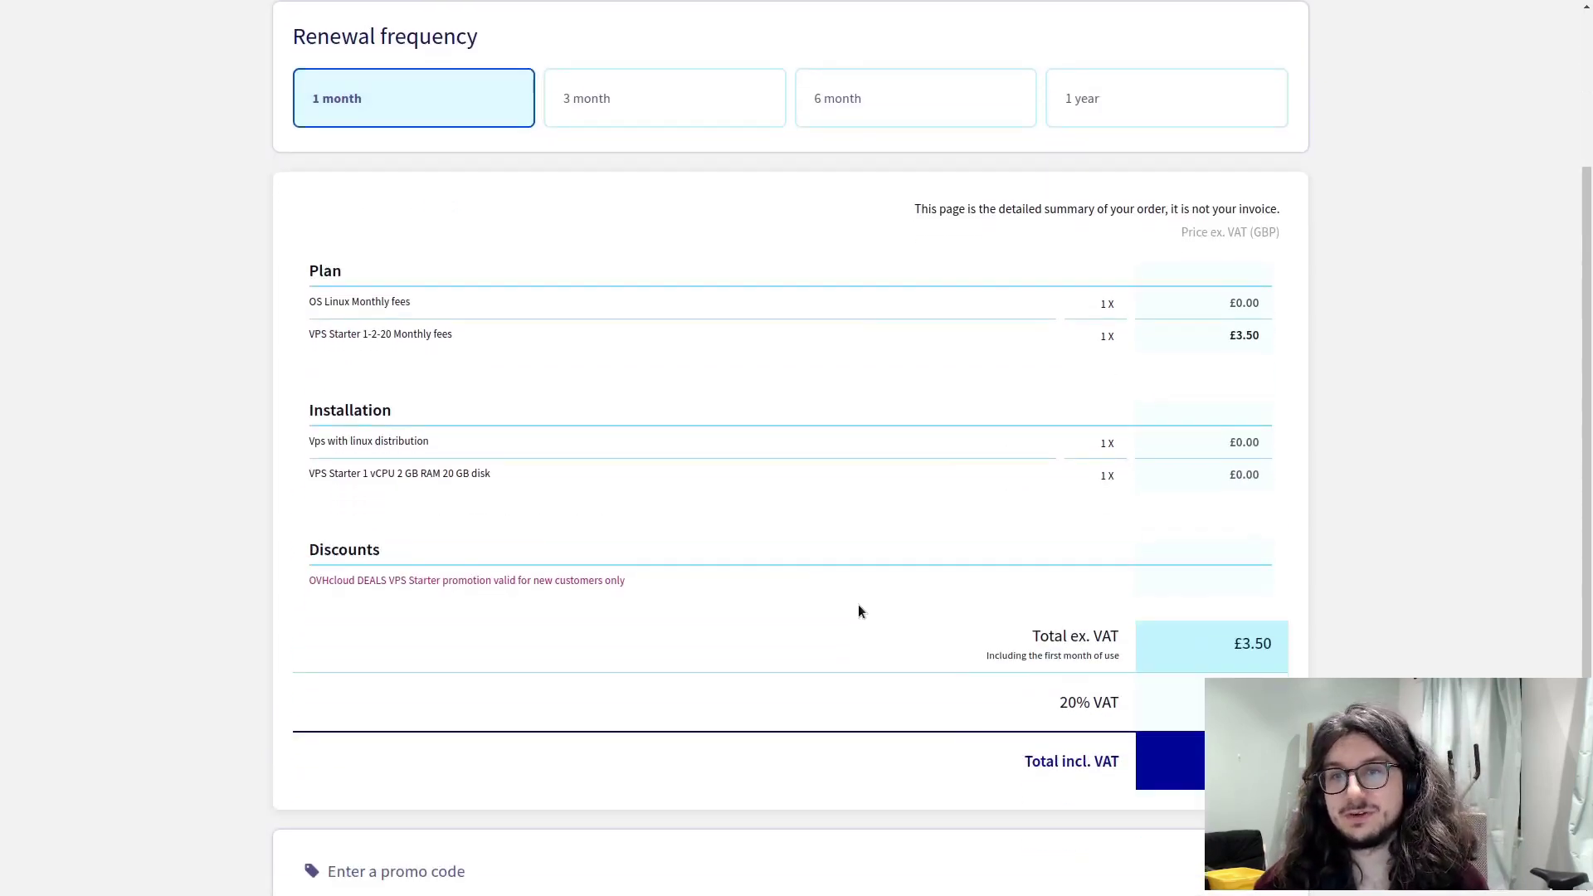
scroll(1038, 715, "down", 1)
left_click(1219, 821)
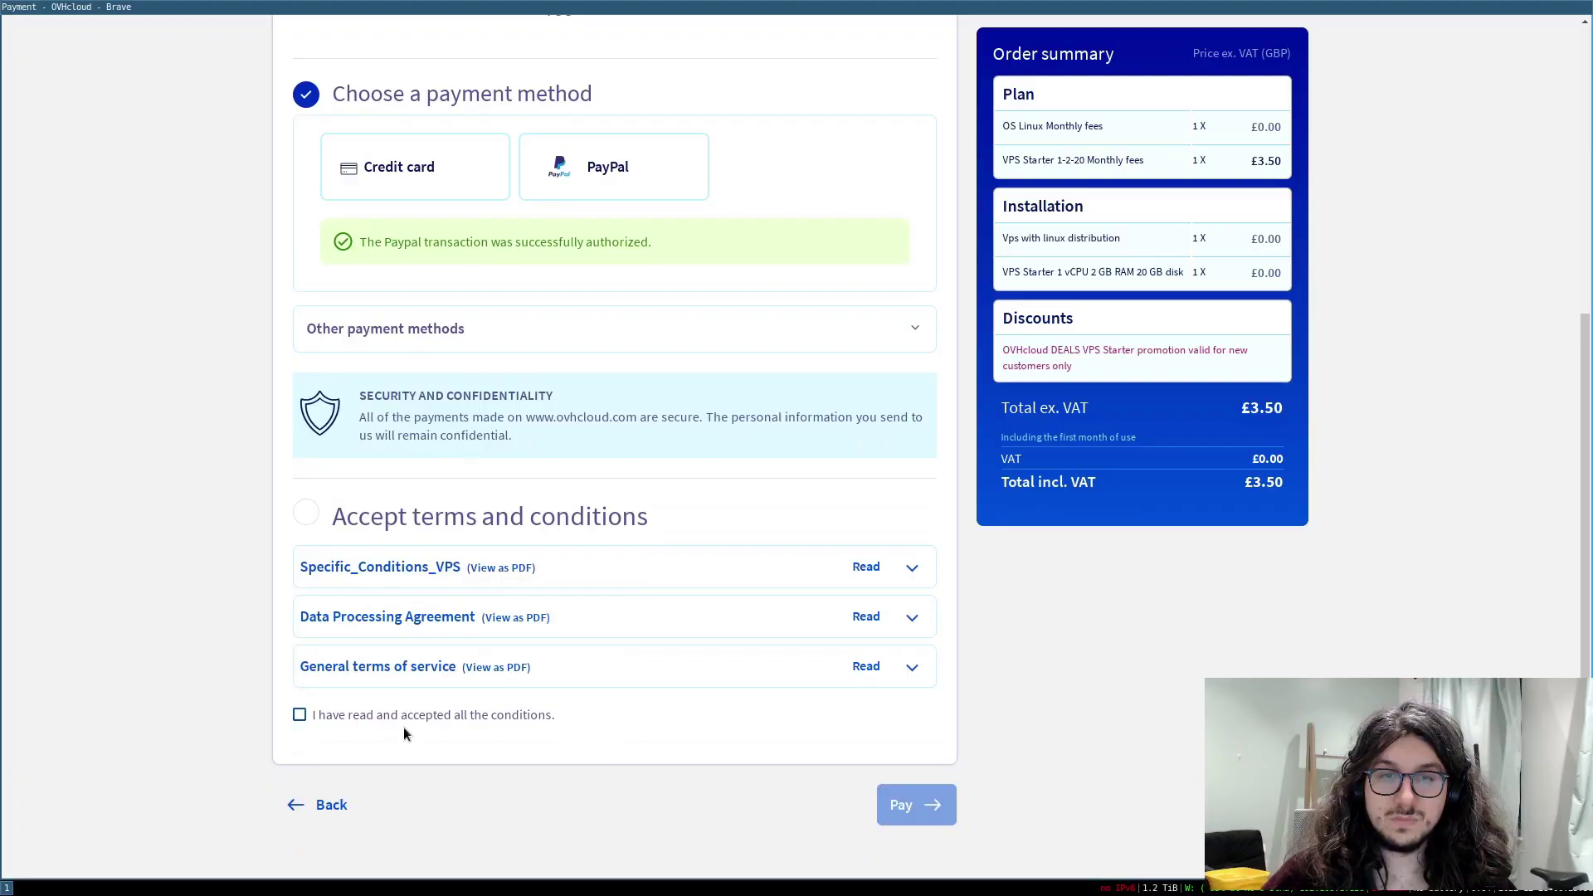
- Accept all the conditions, check the free OS and Starter fee lines, and pay for the order
left_click(406, 716)
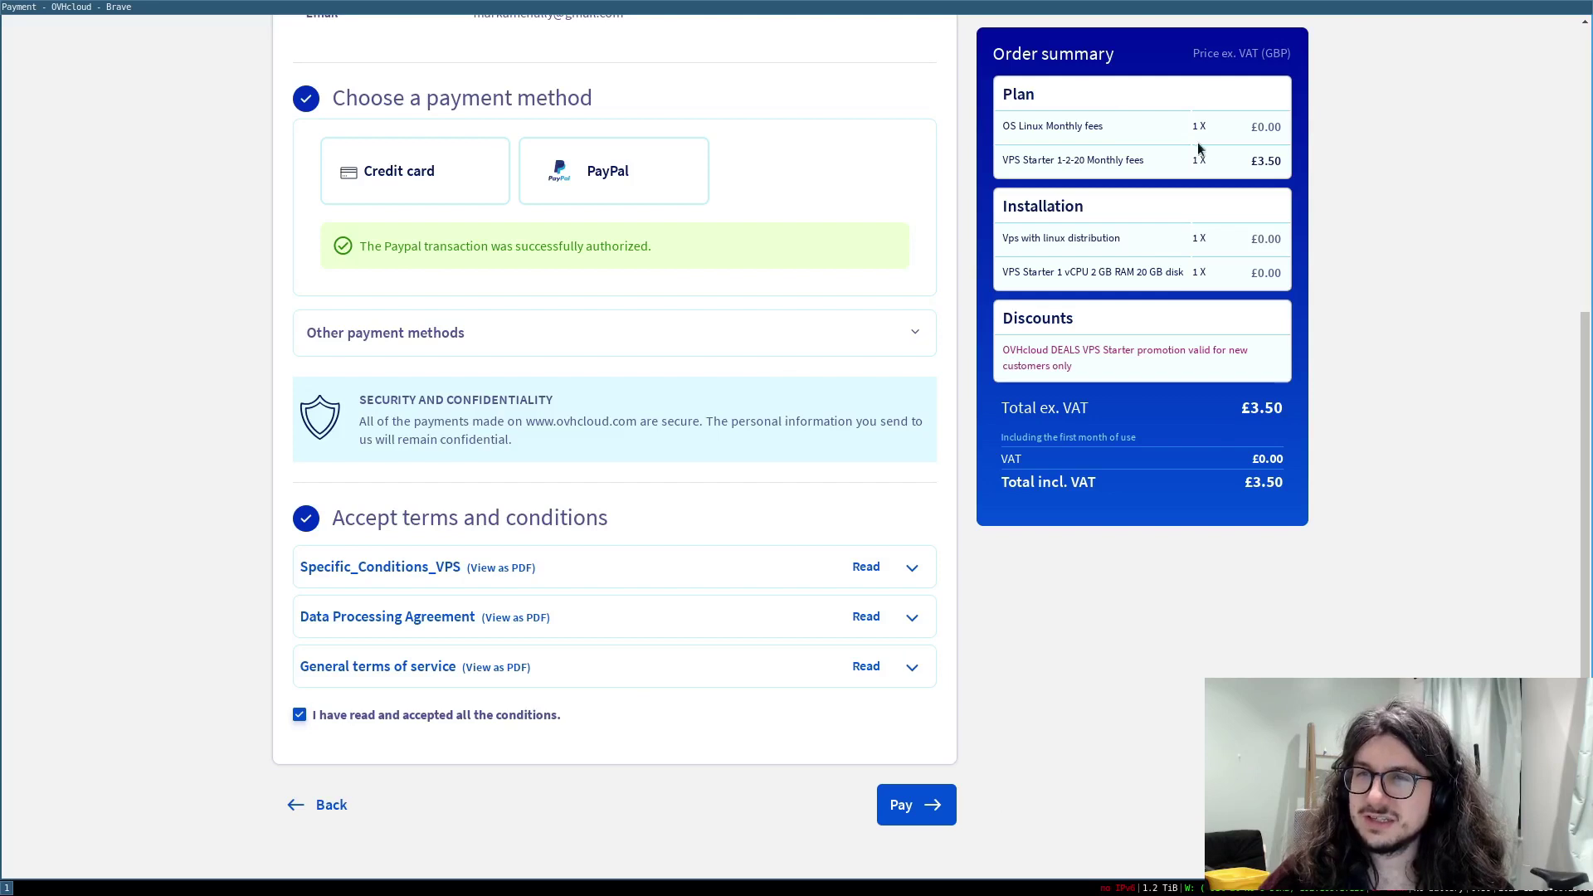
double_click(1039, 126)
left_click(1109, 139)
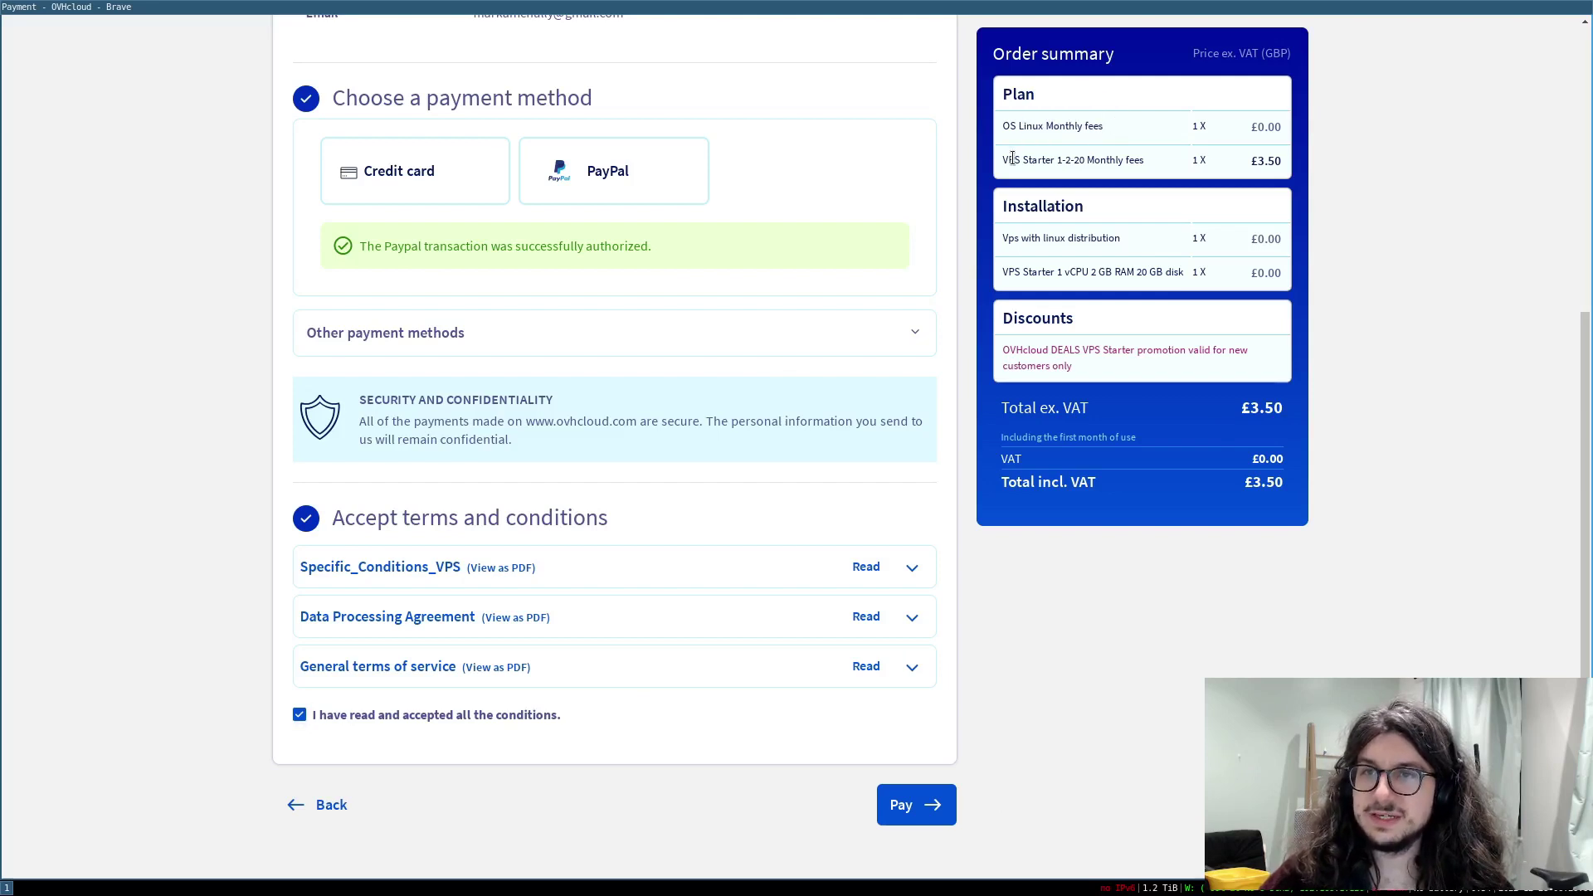
left_click_drag(1013, 158, 1143, 166)
left_click(1150, 163)
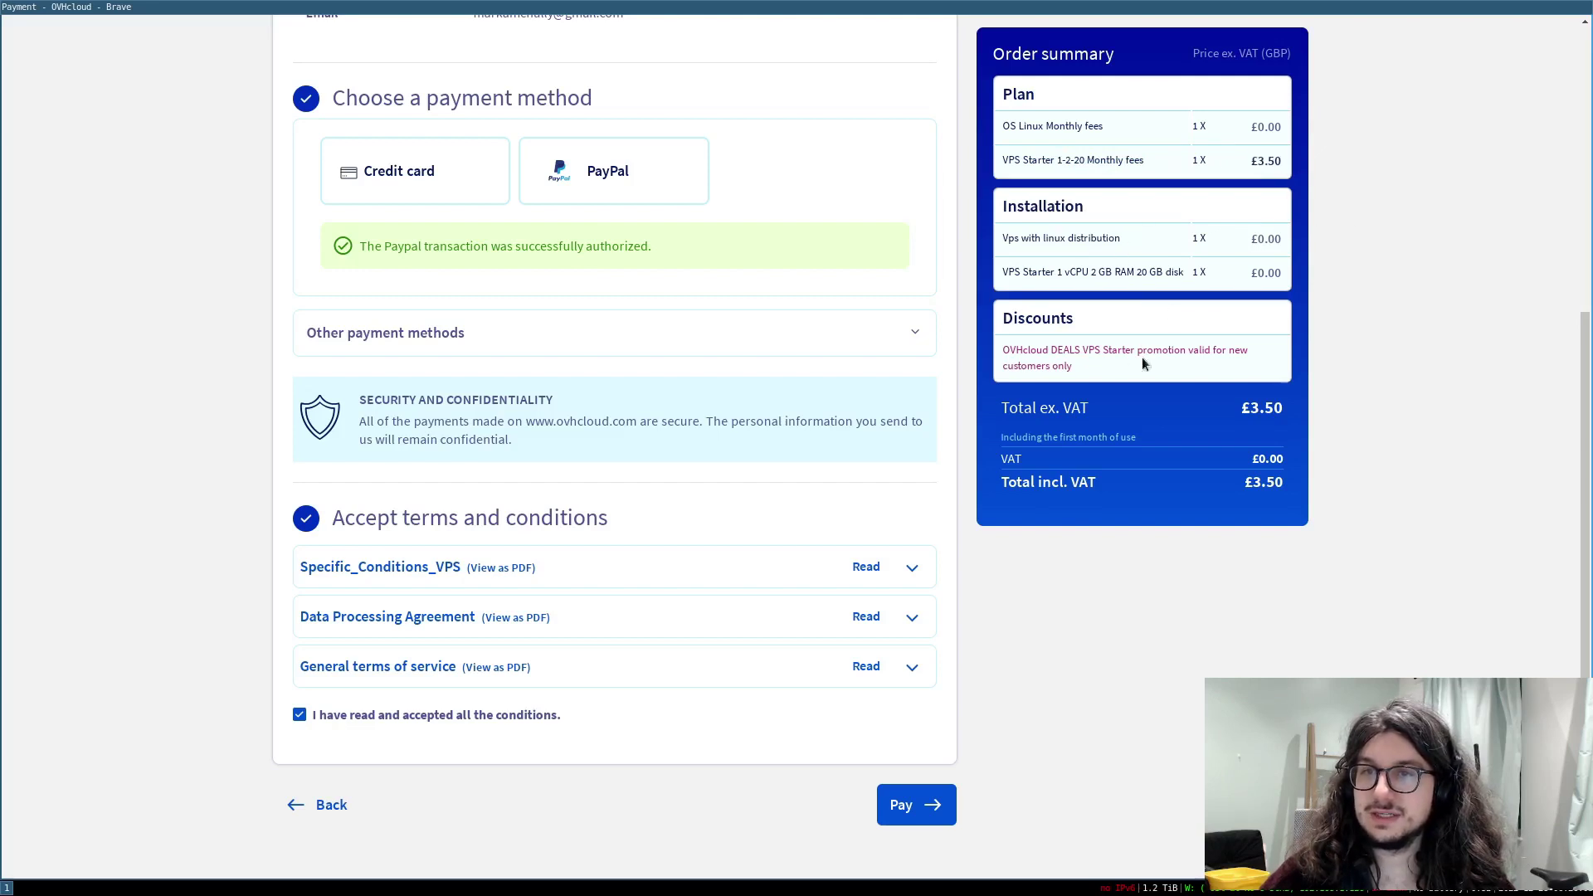
left_click(908, 807)
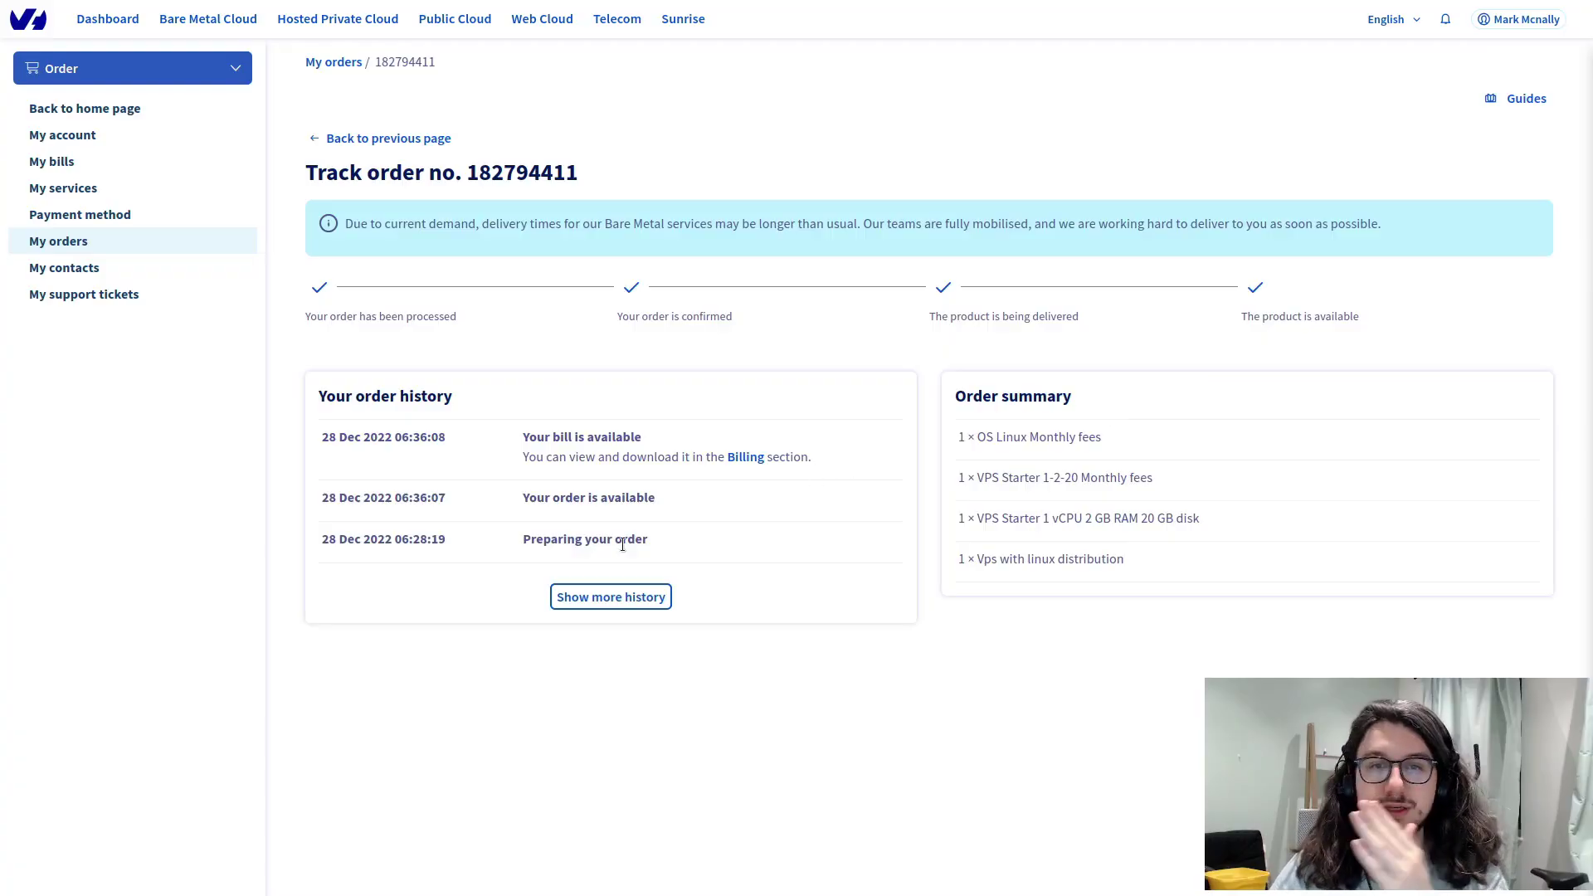
- From the Dashboard, open vps-408327e7.vps.ovh.net under Latest payment statuses
left_click(107, 18)
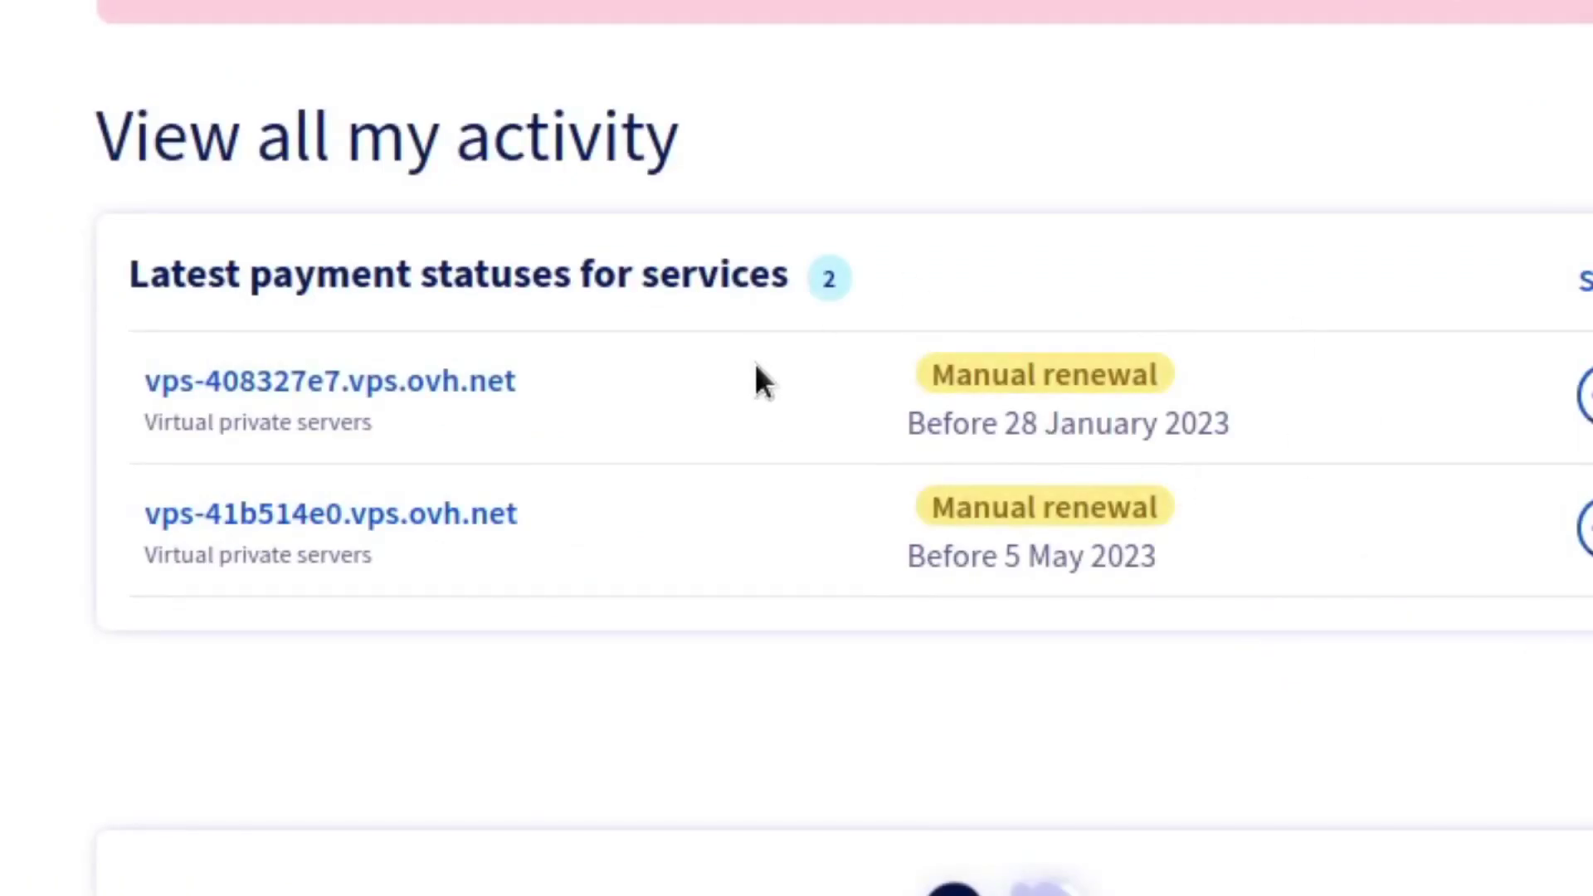
left_click(350, 378)
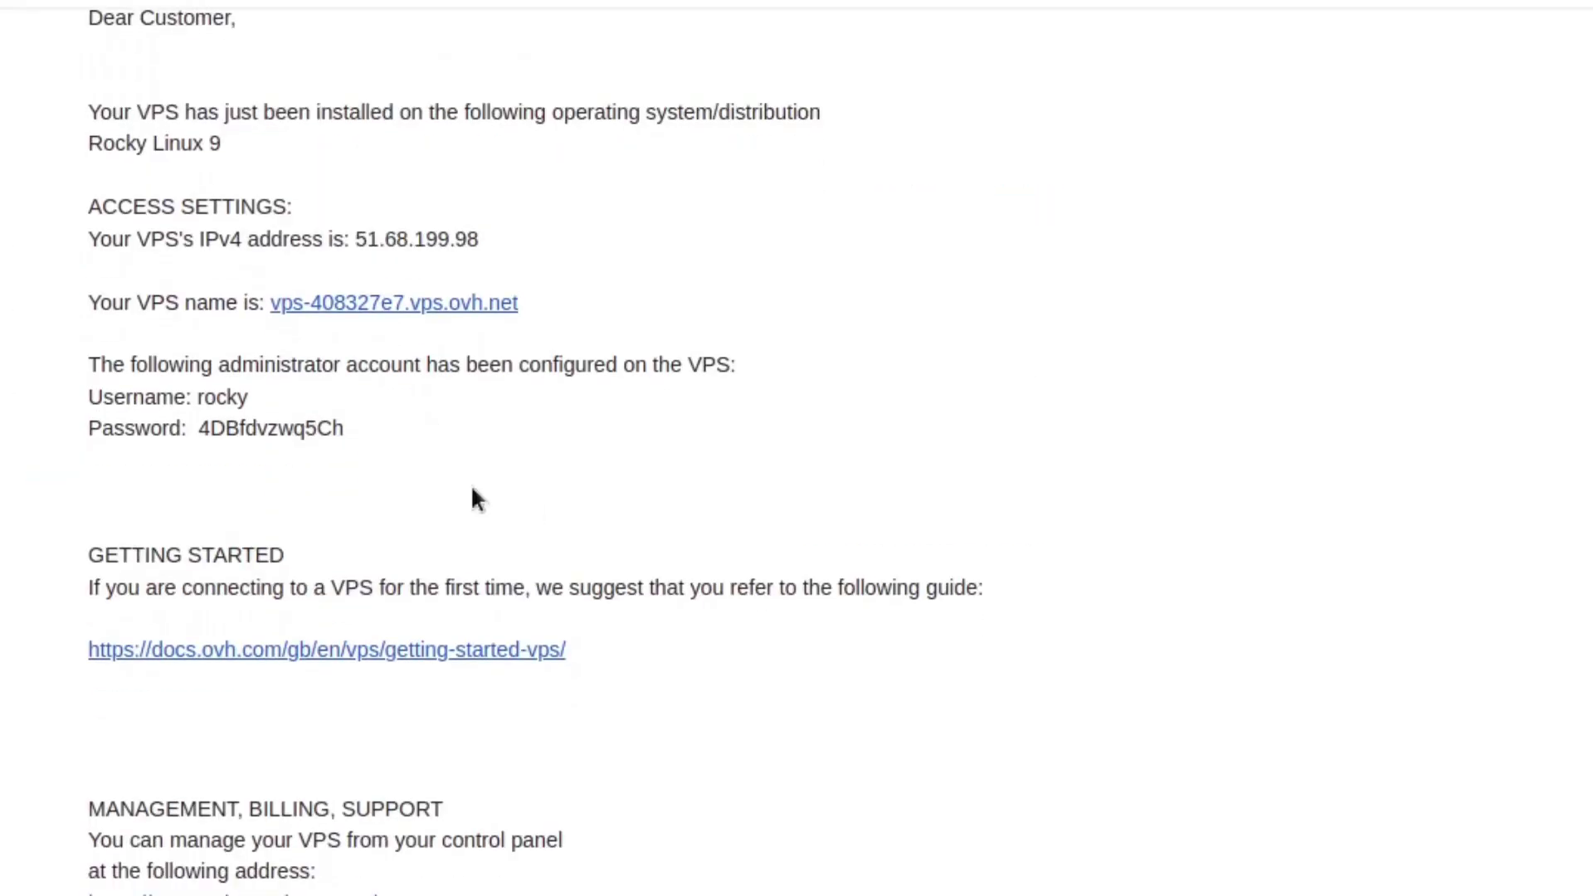
- Copy the rocky account password from the welcome email and open a new terminal with Ctrl+Alt+T
scroll(515, 498, "up", 2)
scroll(550, 508, "up", 1)
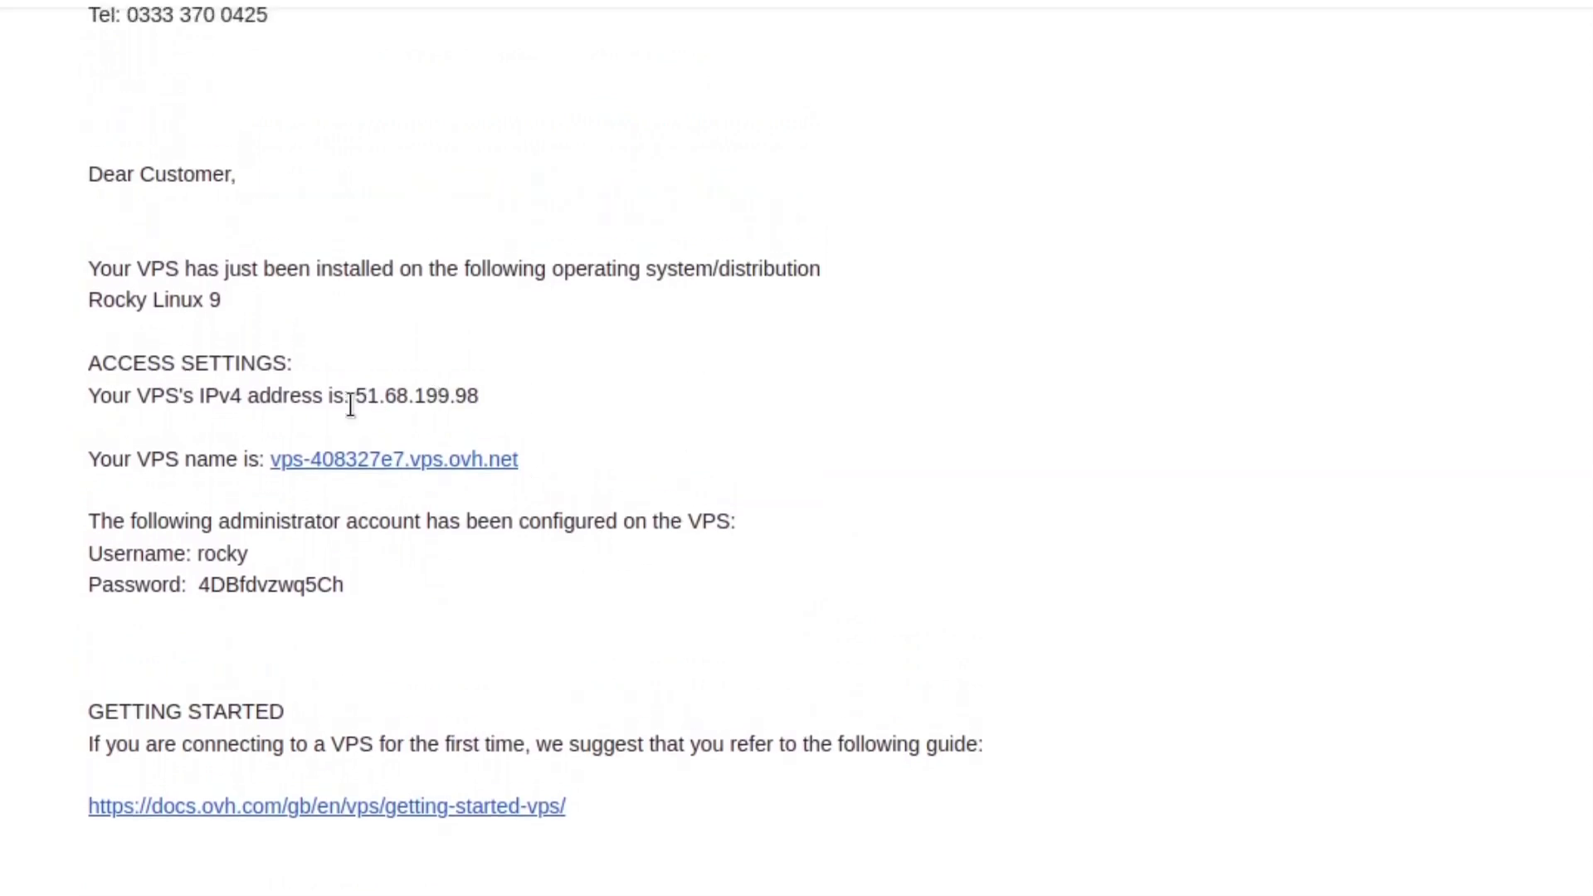
scroll(355, 415, "up", 2)
scroll(357, 410, "down", 2)
scroll(357, 412, "down", 1)
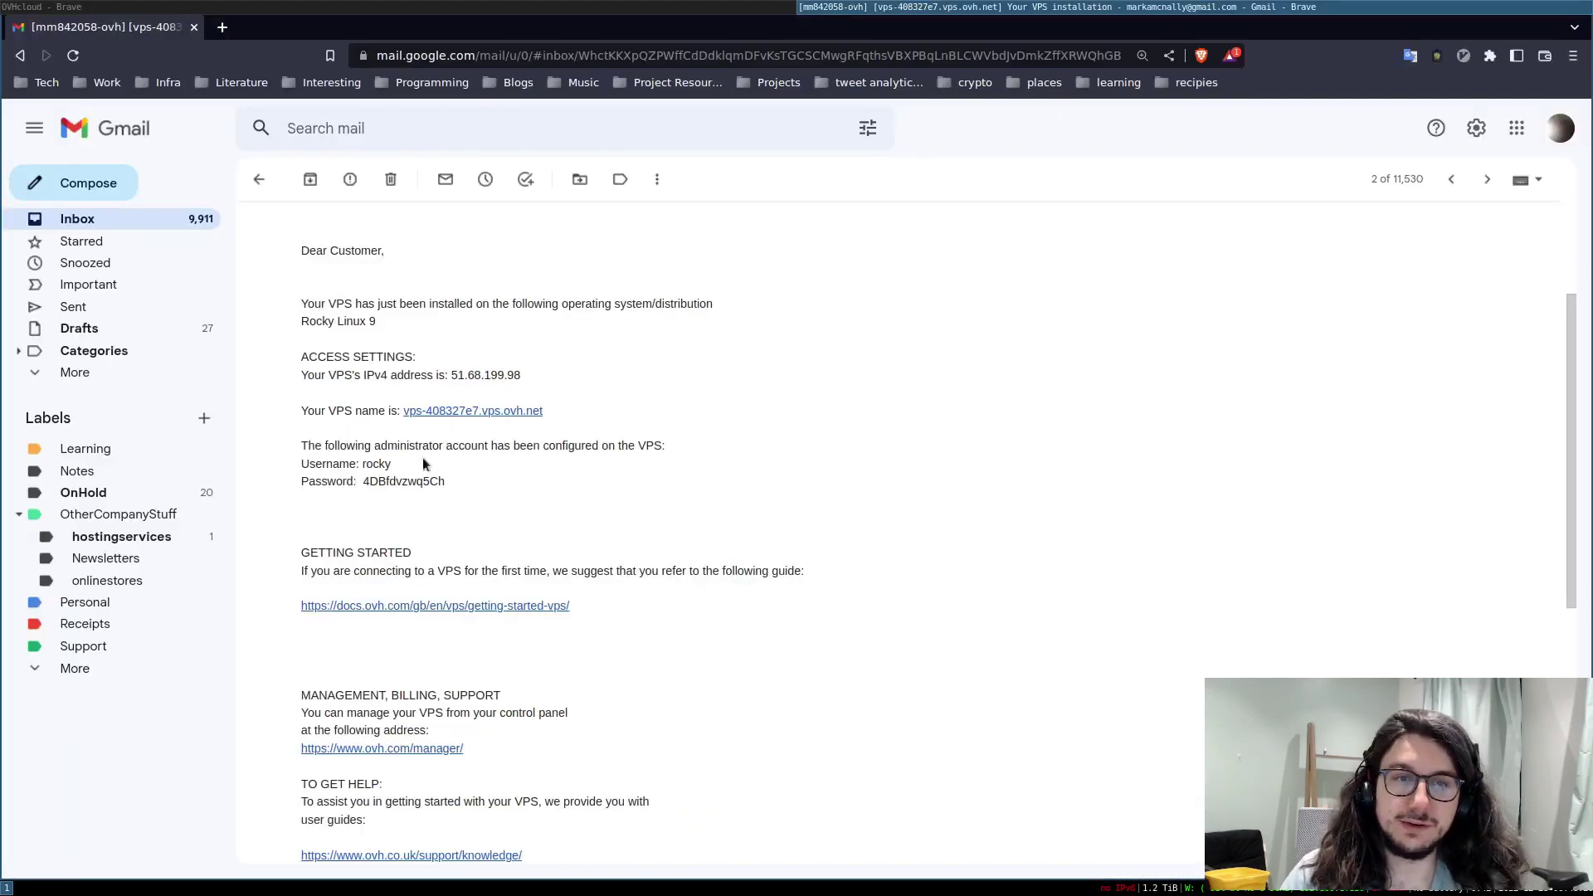
left_click_drag(424, 461, 304, 436)
left_click(443, 470)
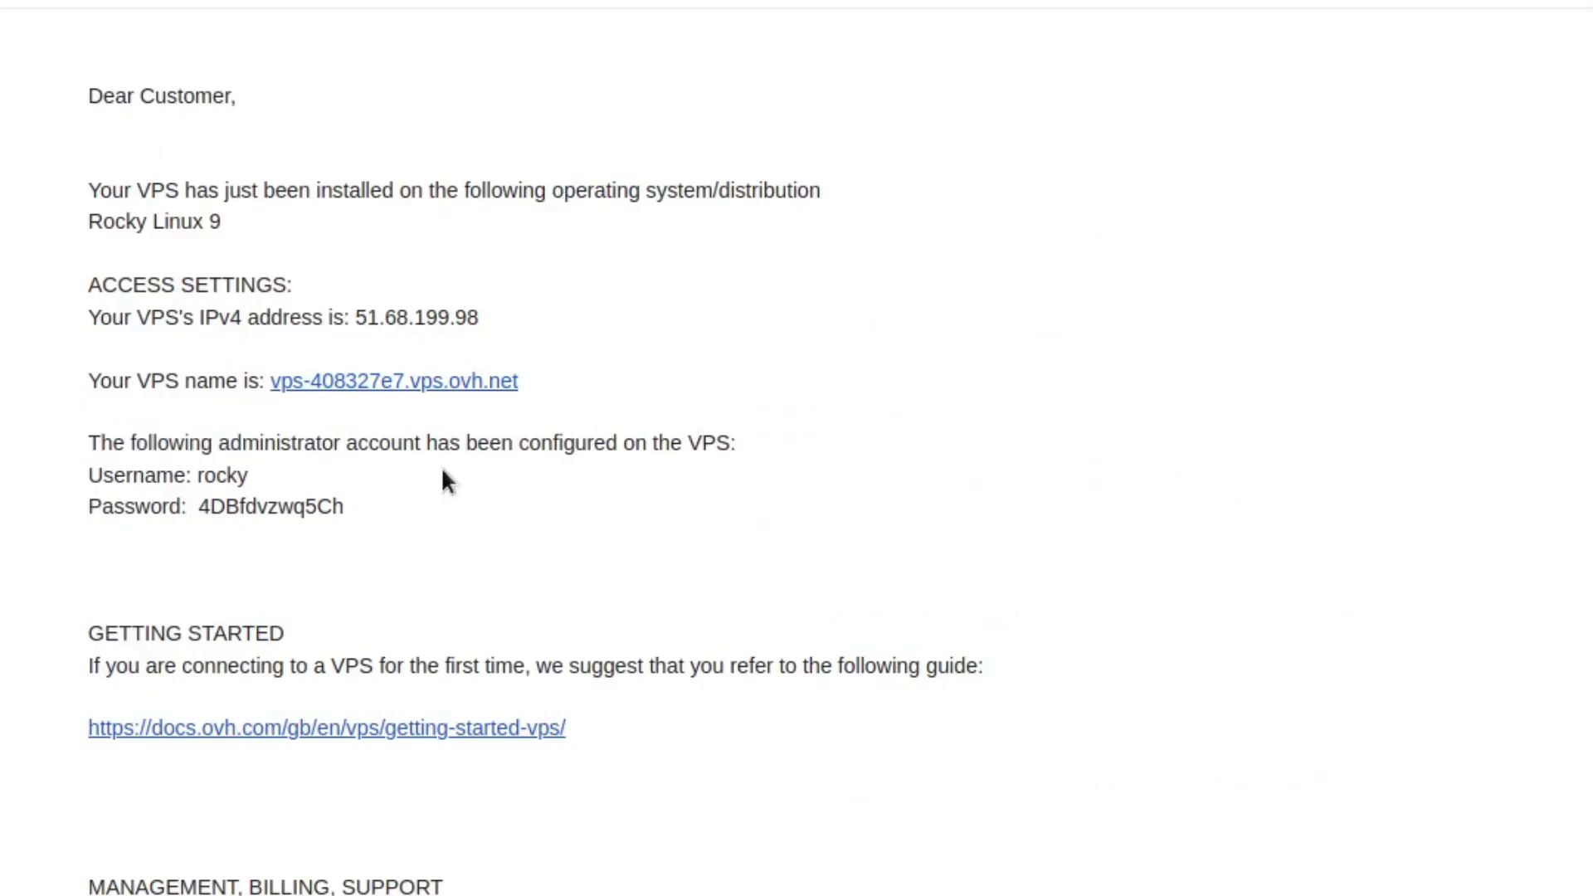
double_click(264, 508)
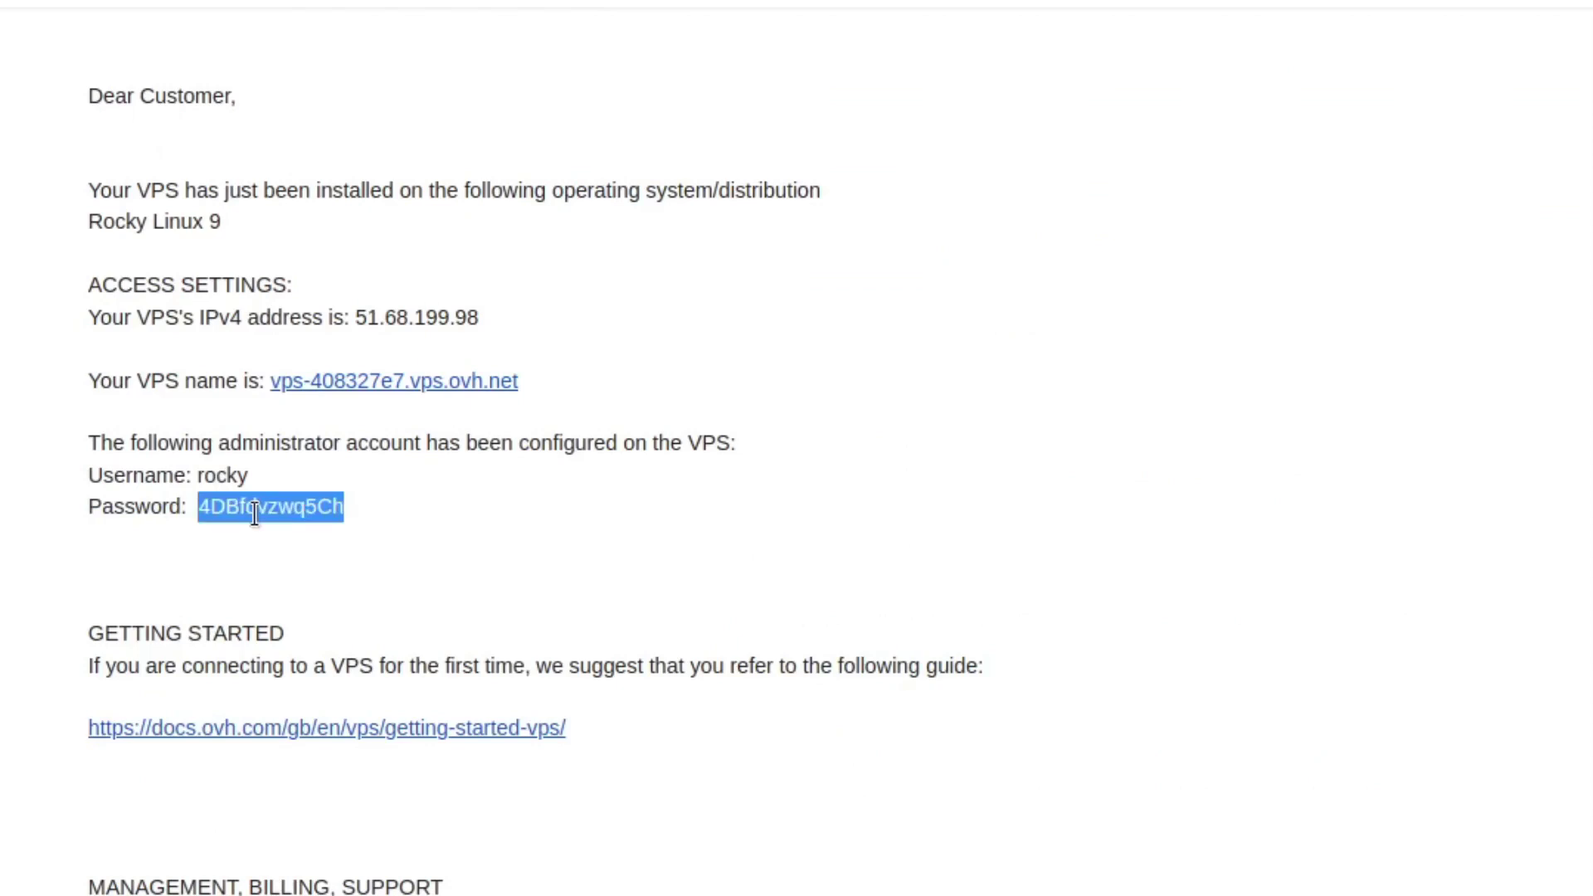
right_click(266, 519)
left_click(373, 538)
left_click(546, 452)
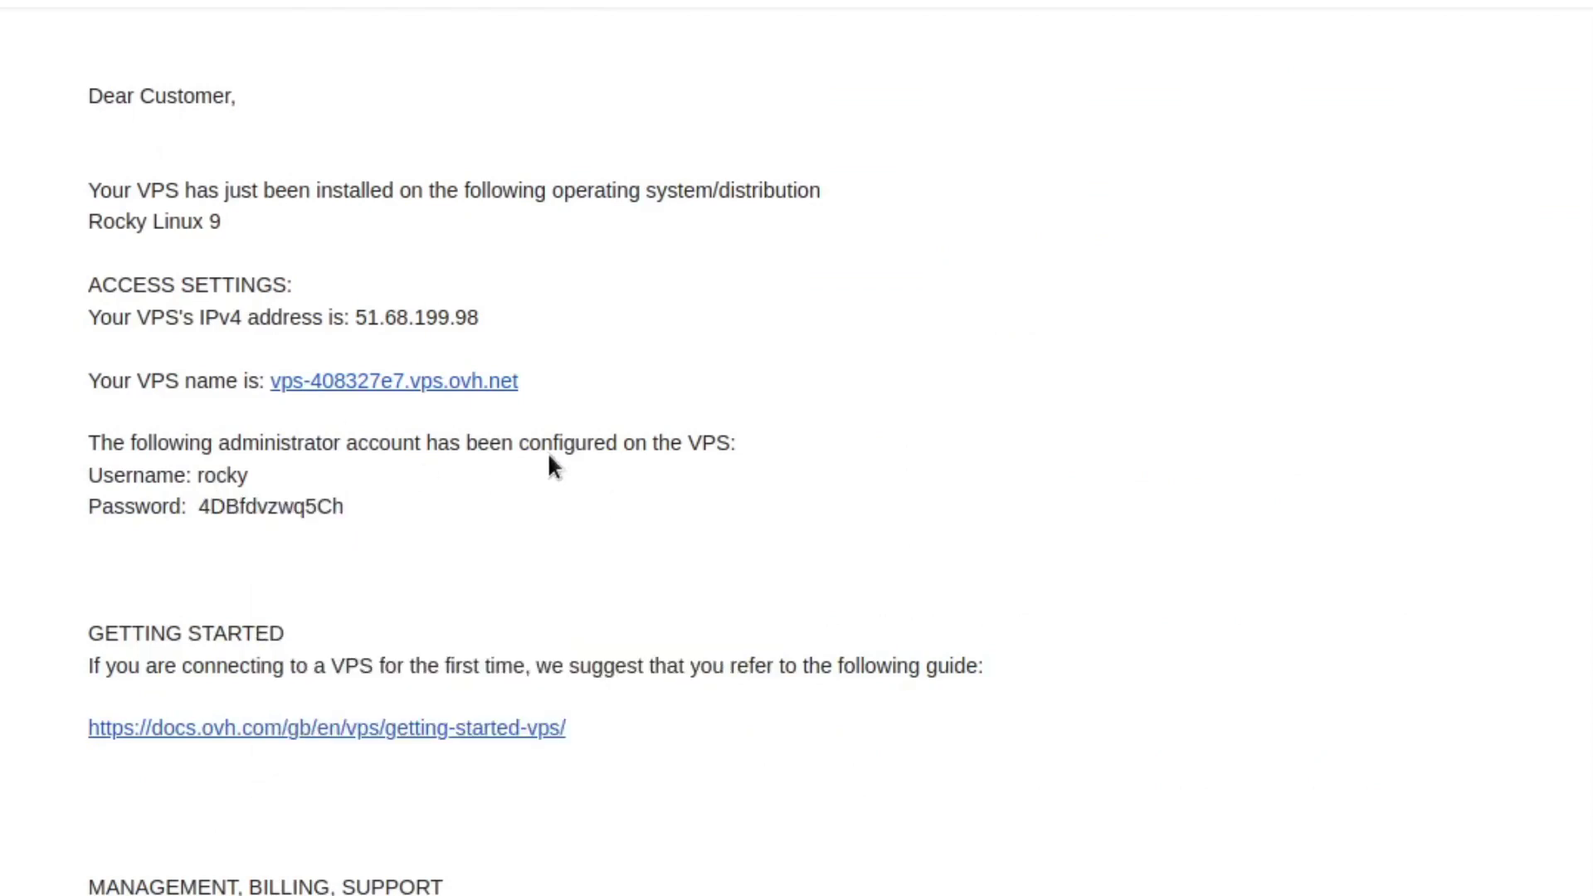
key("ctrl+alt+t")
- Connect over SSH as rocky to 51.68.199.98, answering yes to trust the host key
key("ctrl+plus")
key("ctrl+plus")
key("ctrl+plus")
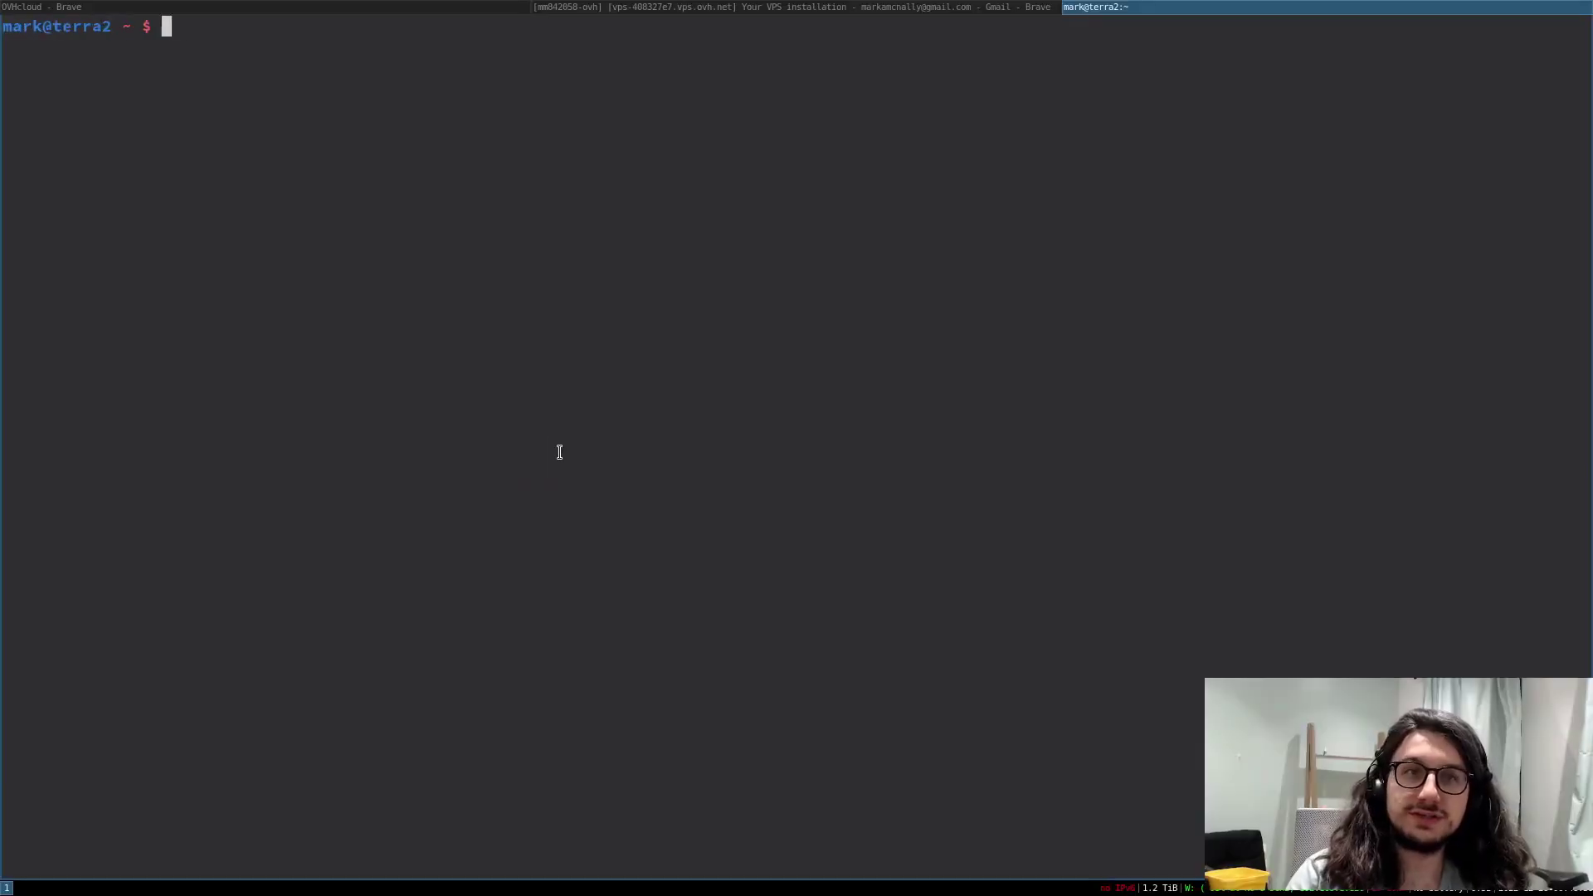
type("ssh ")
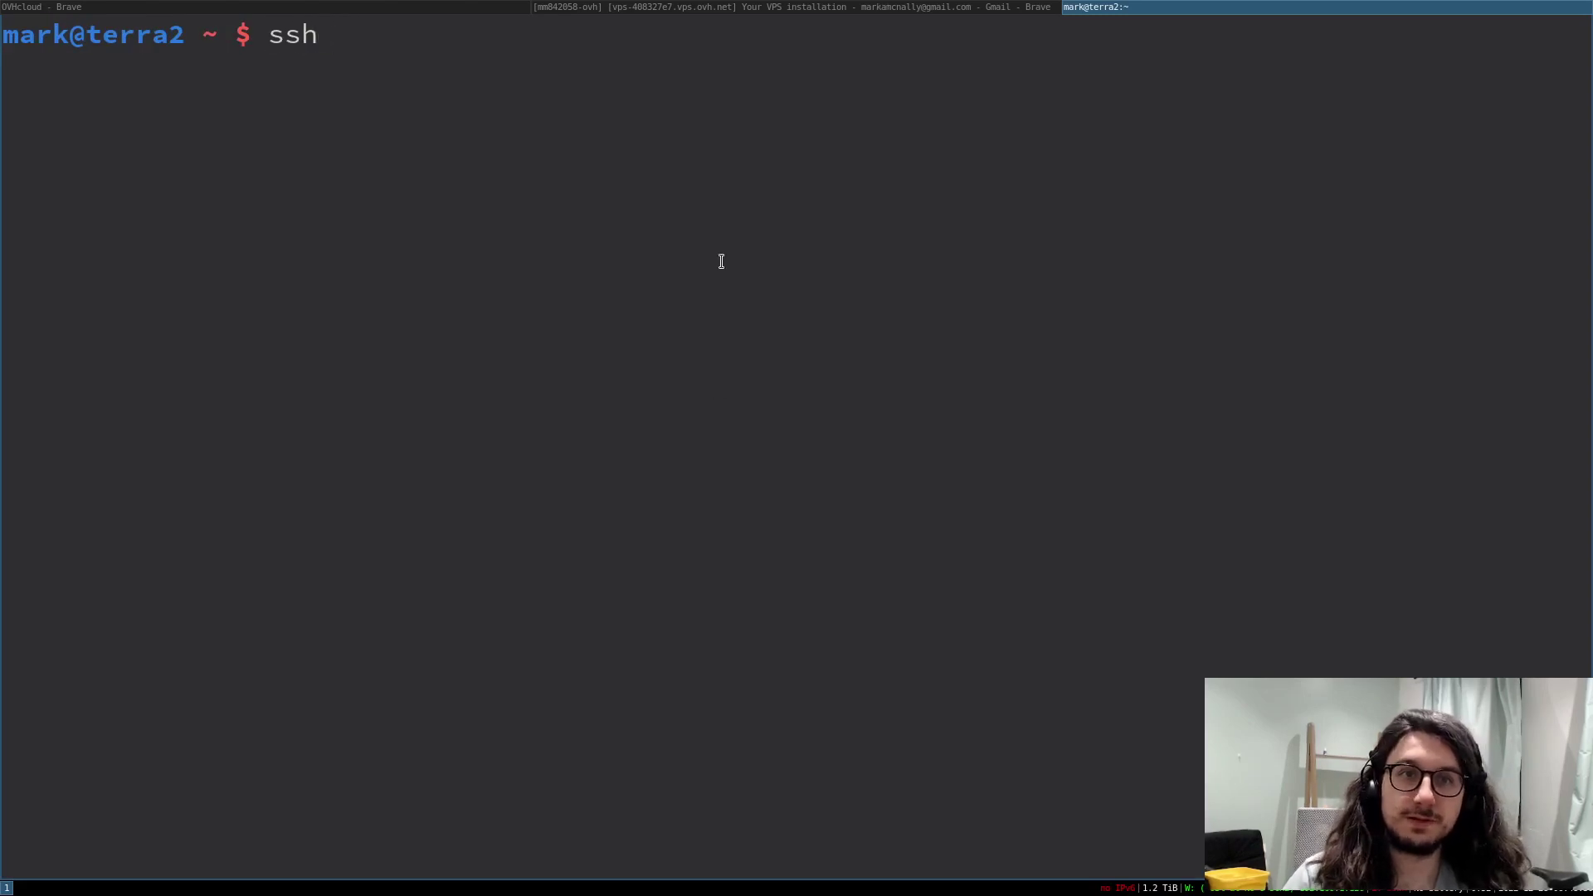
type("rocky@51.68.199.98")
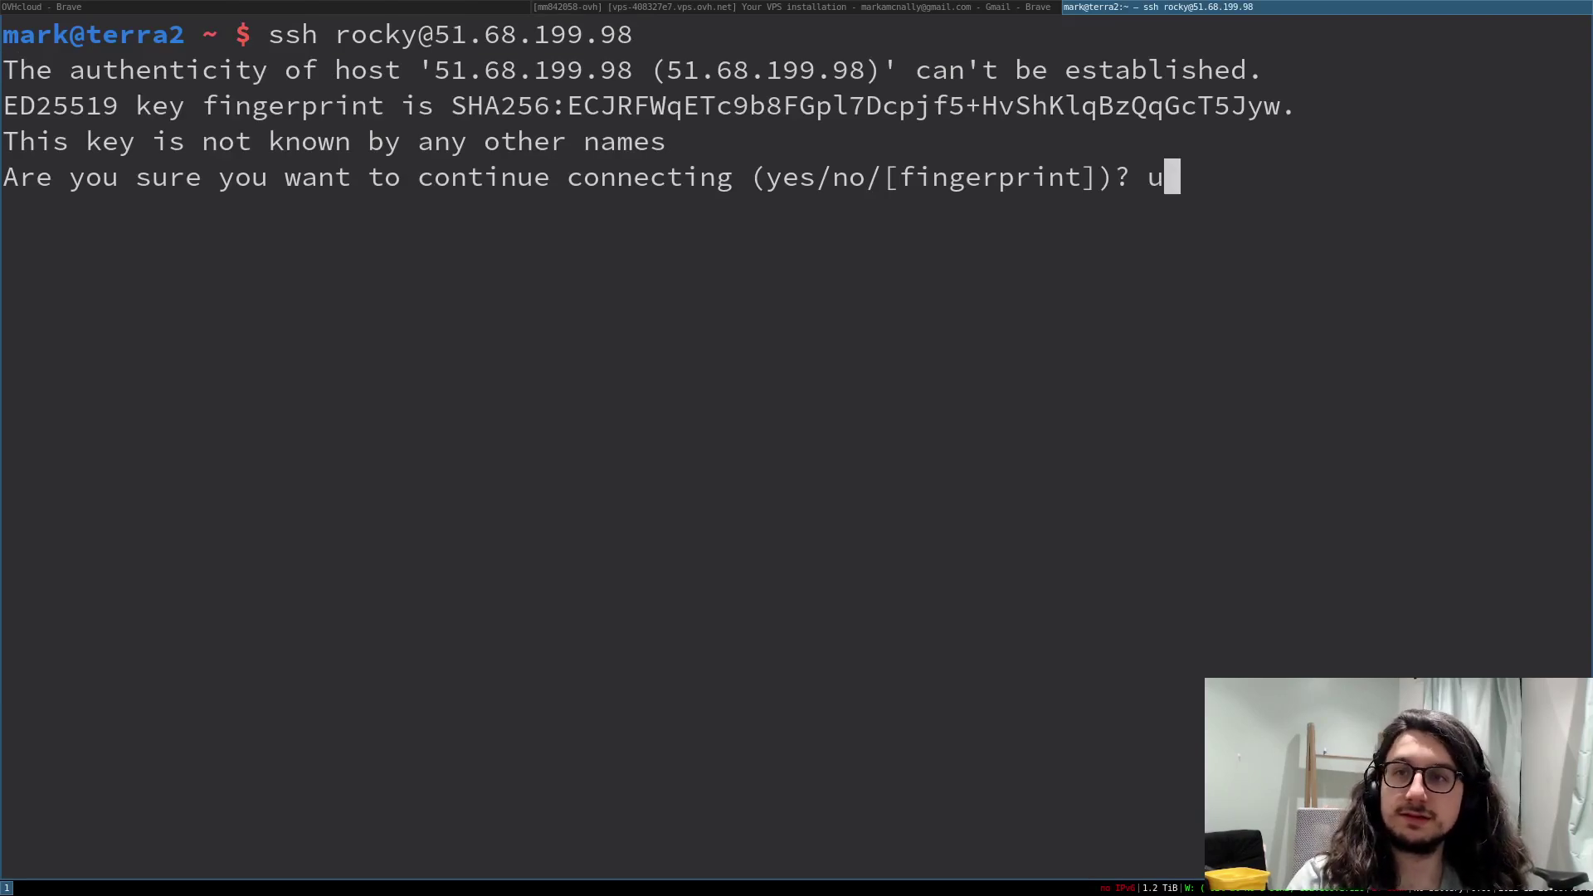
key("BackSpace")
type("yes")
key("Return")
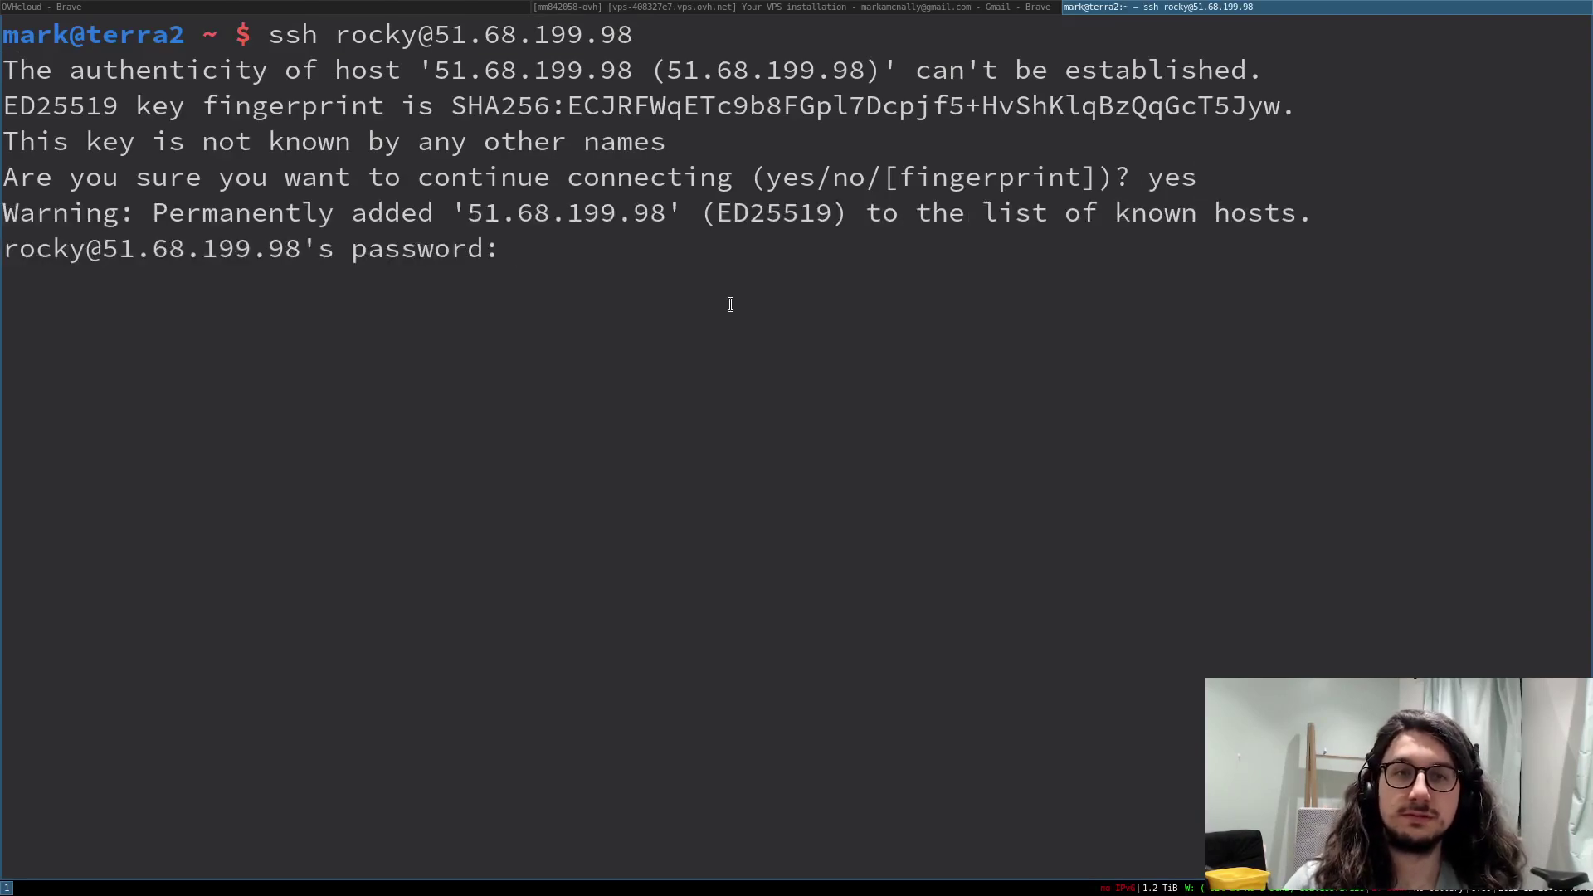
key("Return")
key("Return")
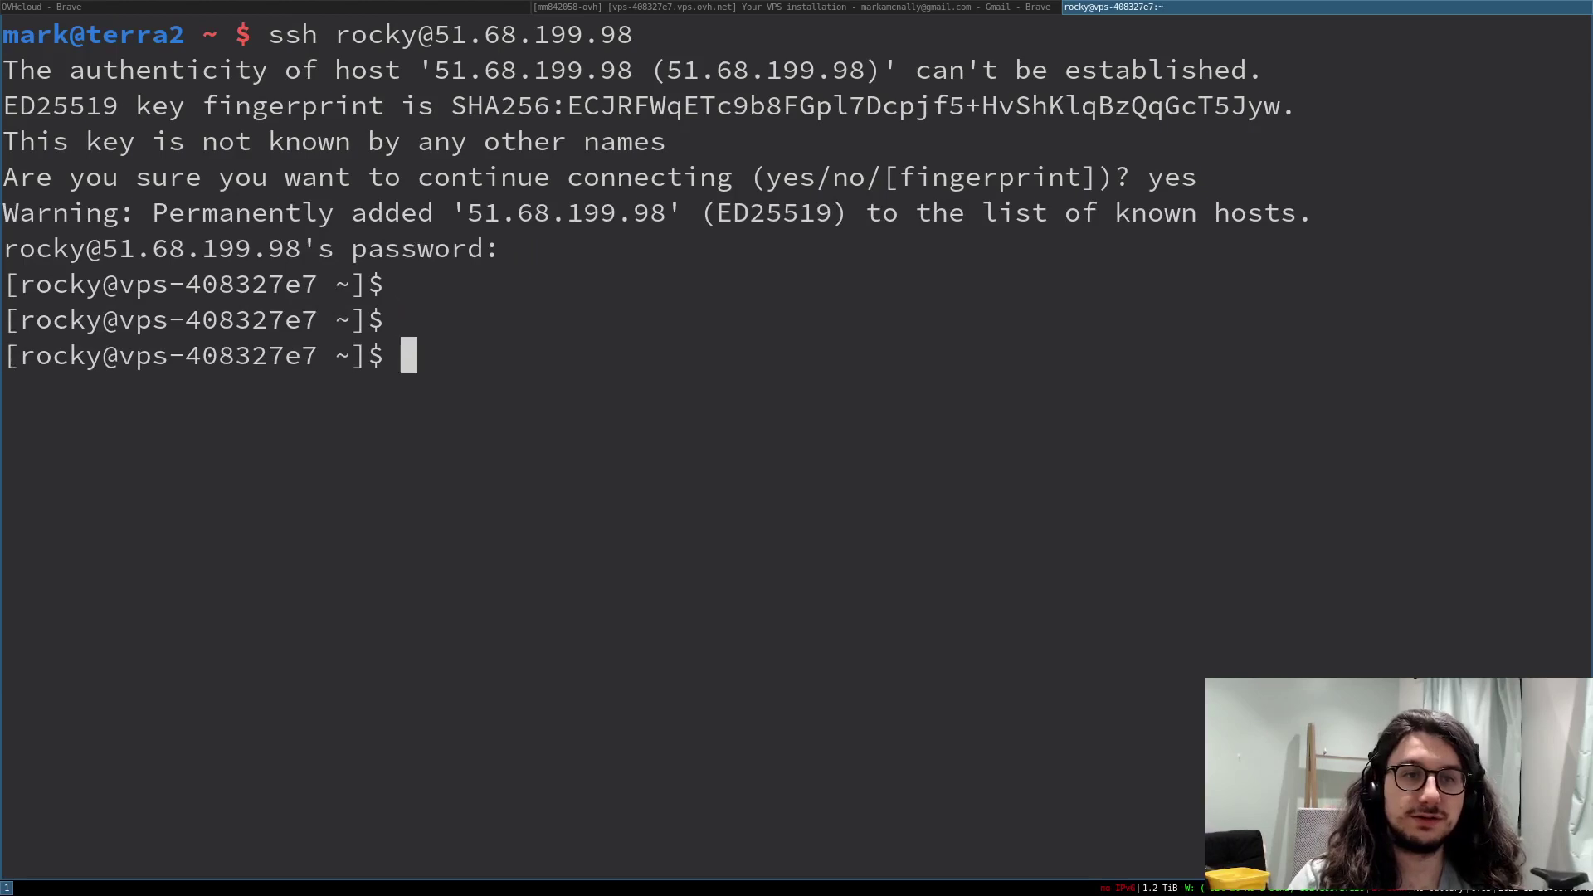
- Enlarge the terminal to full screen and run uptime on the server
key("ctrl+plus")
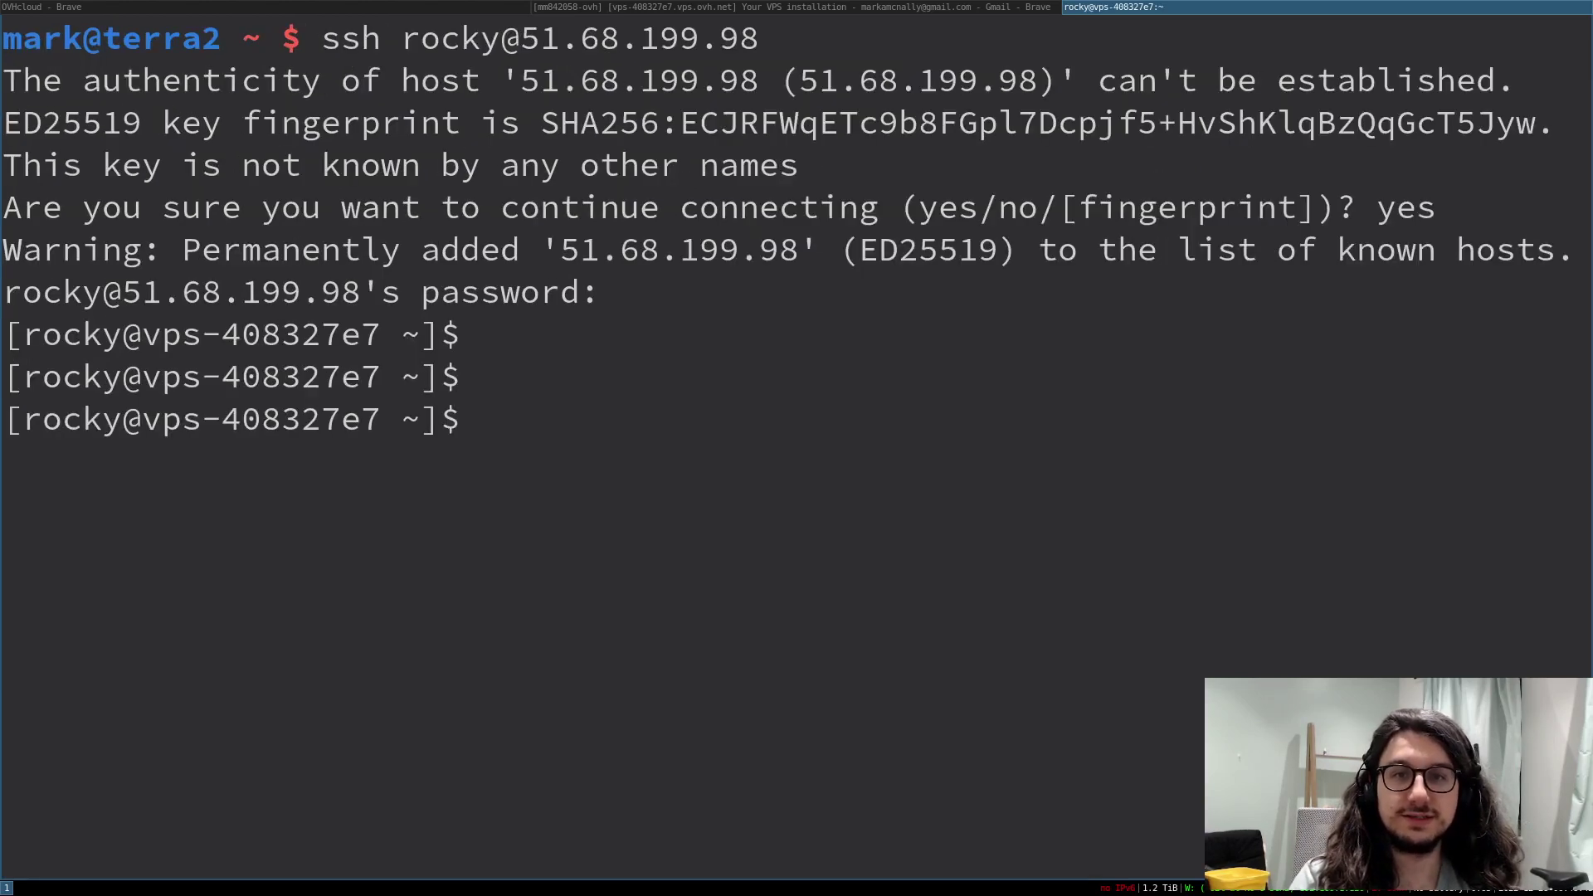
key("ctrl+l")
key("super+f")
key("Return")
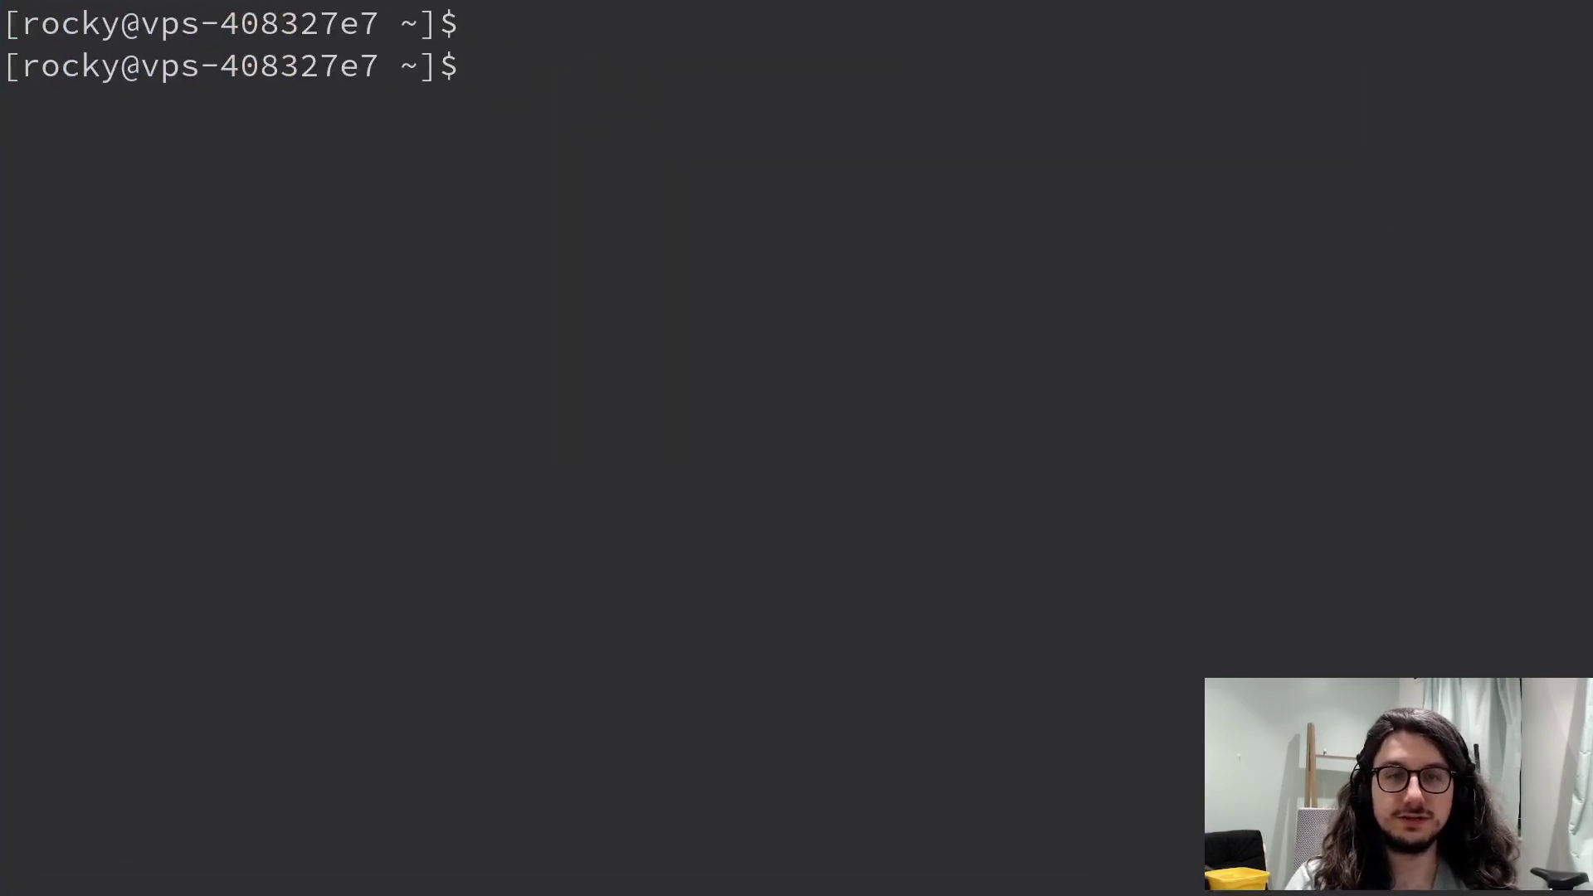
type("uptime")
key("Return")
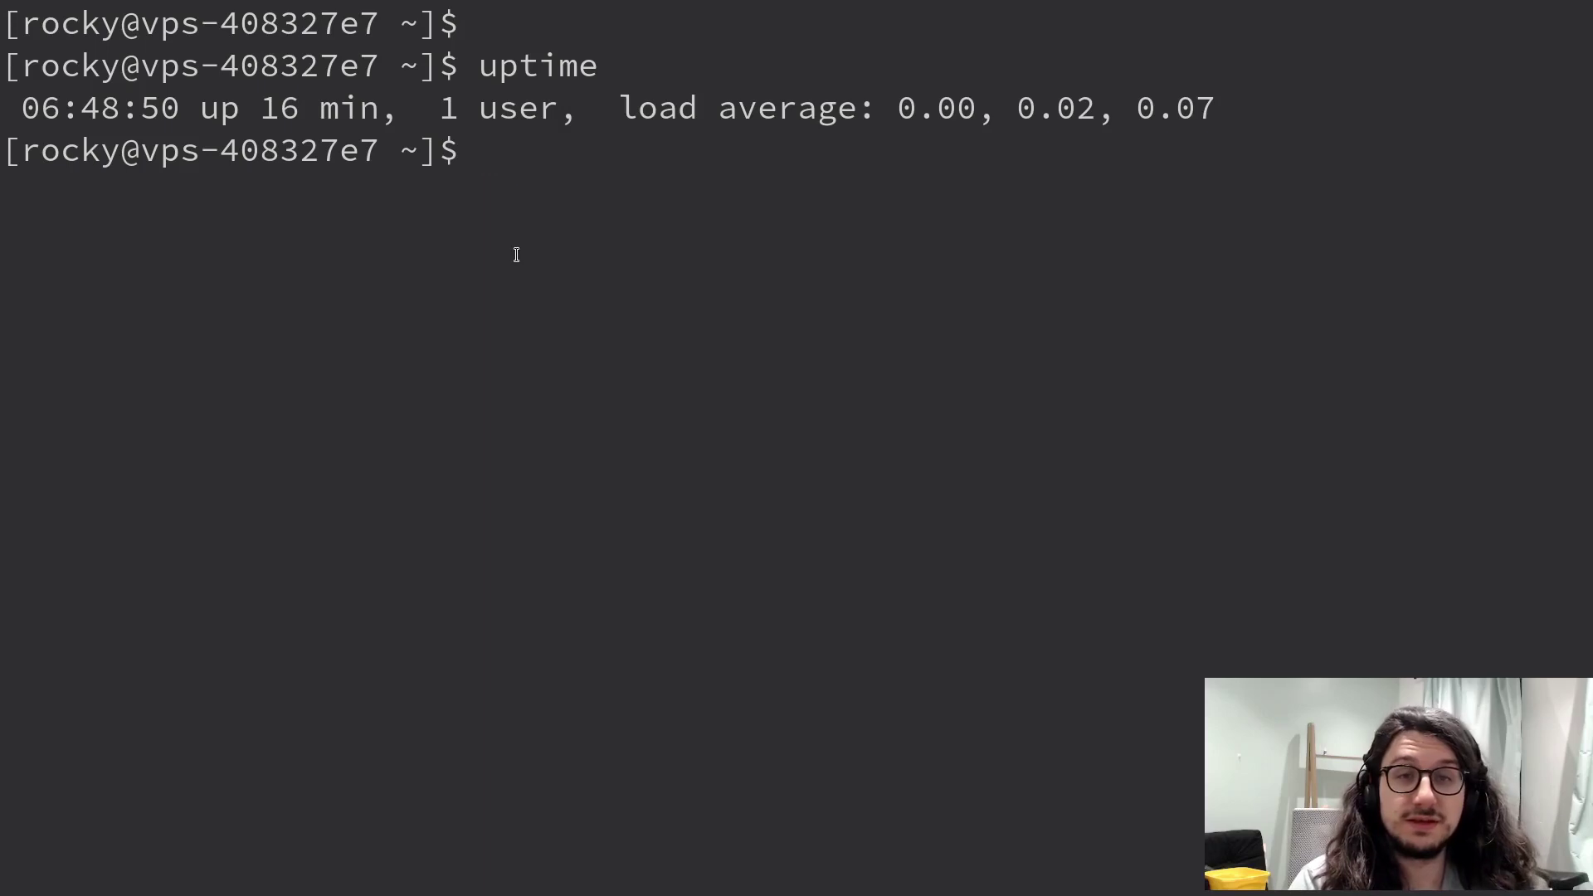
- Switch to a root shell with sudo su -
type("sudo us")
key("BackSpace")
key("BackSpace")
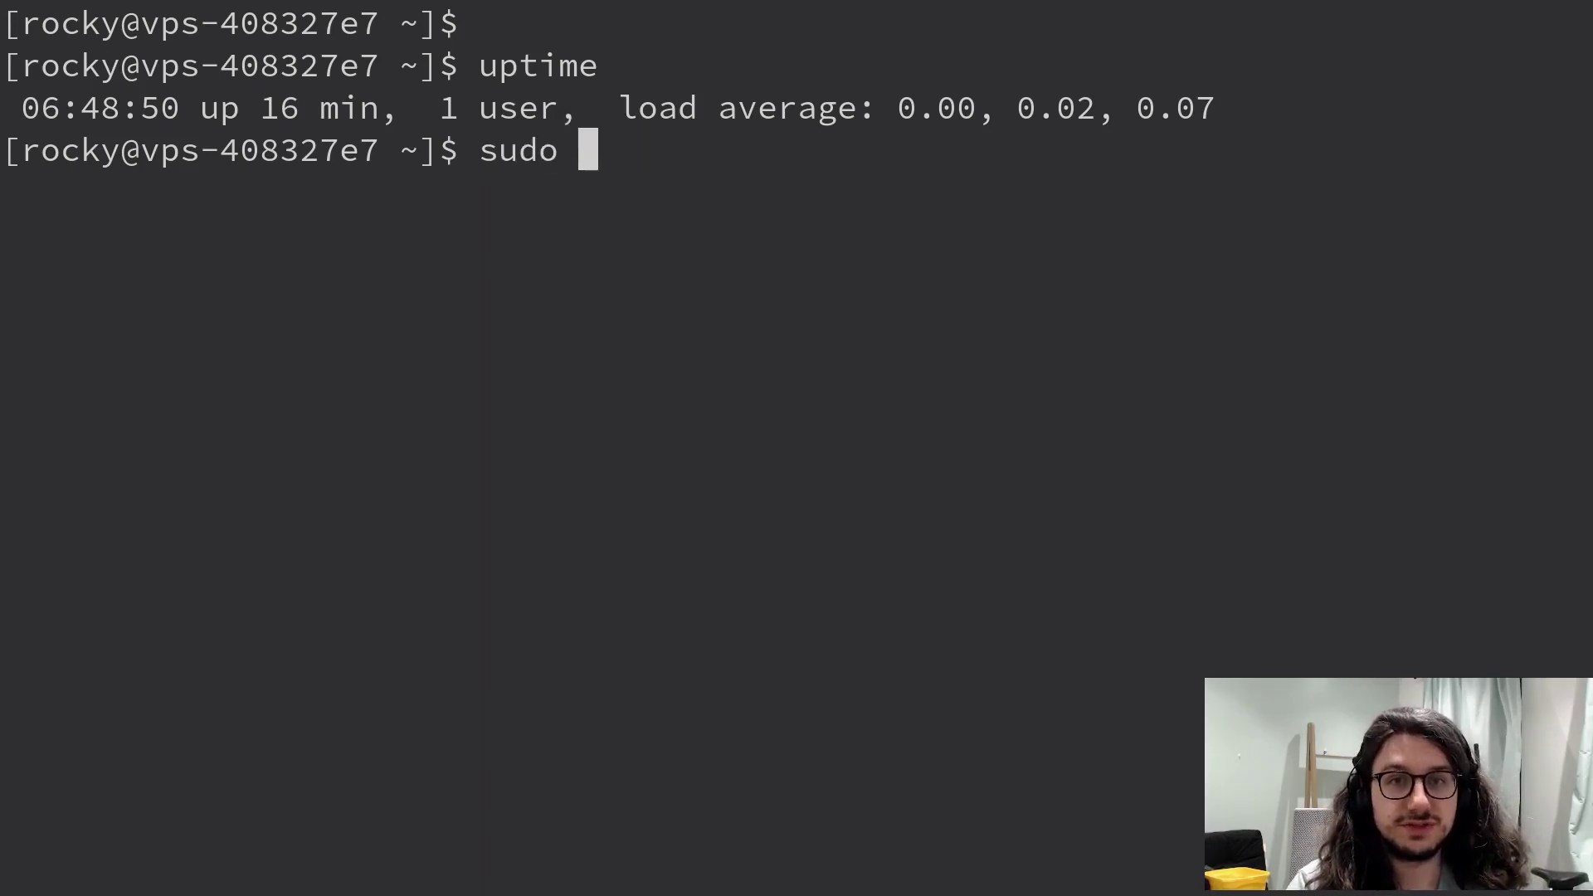
type("su -")
key("Return")
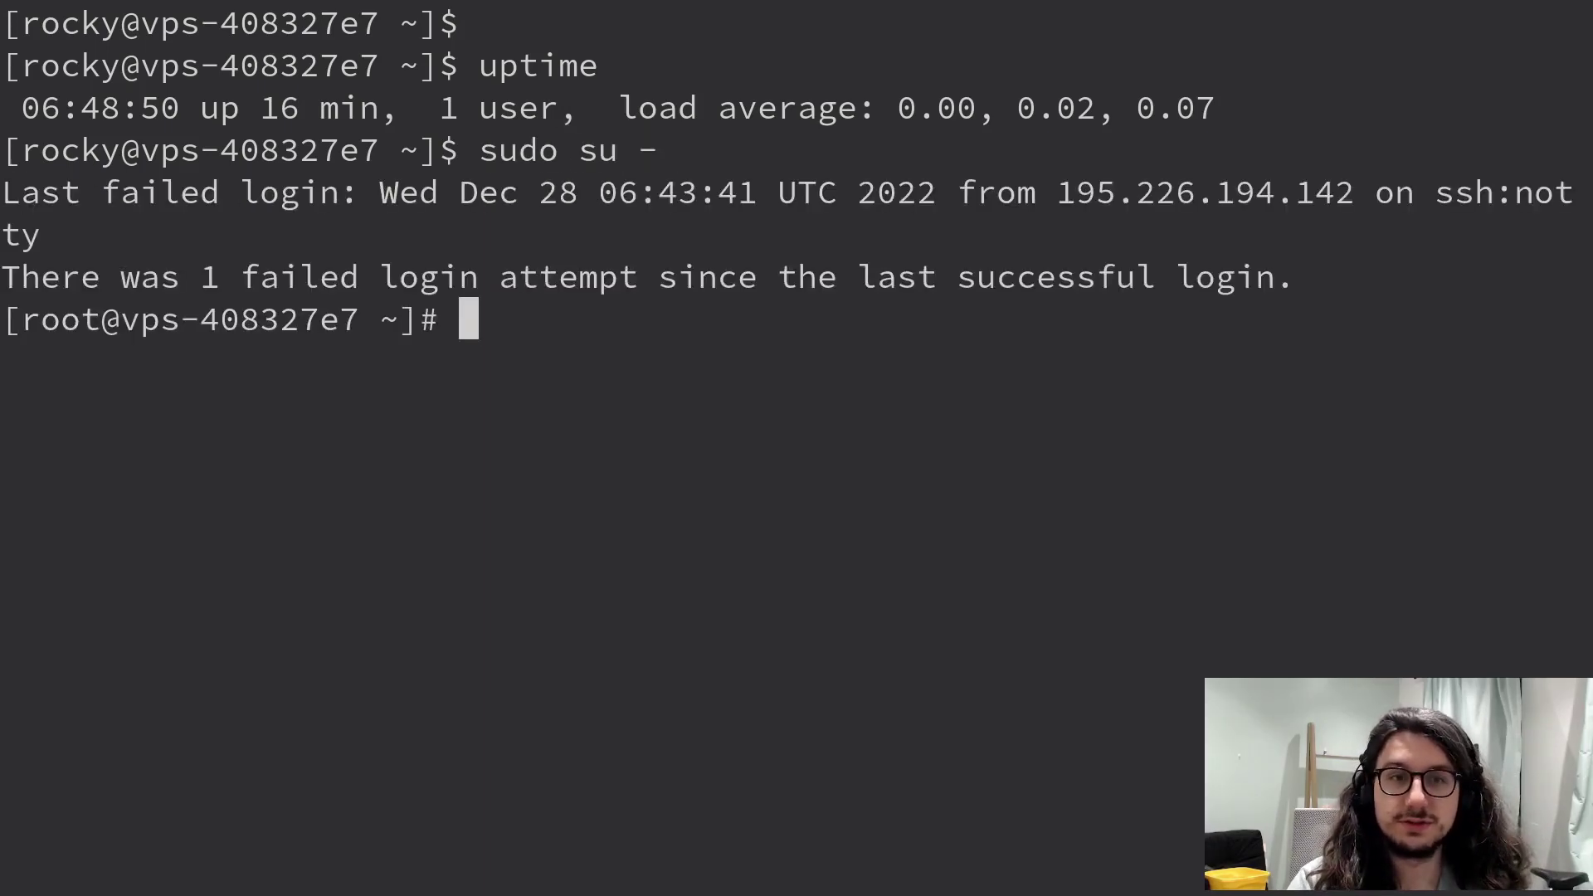
key("Return")
key("Return")
type("s")
key("BackSpace")
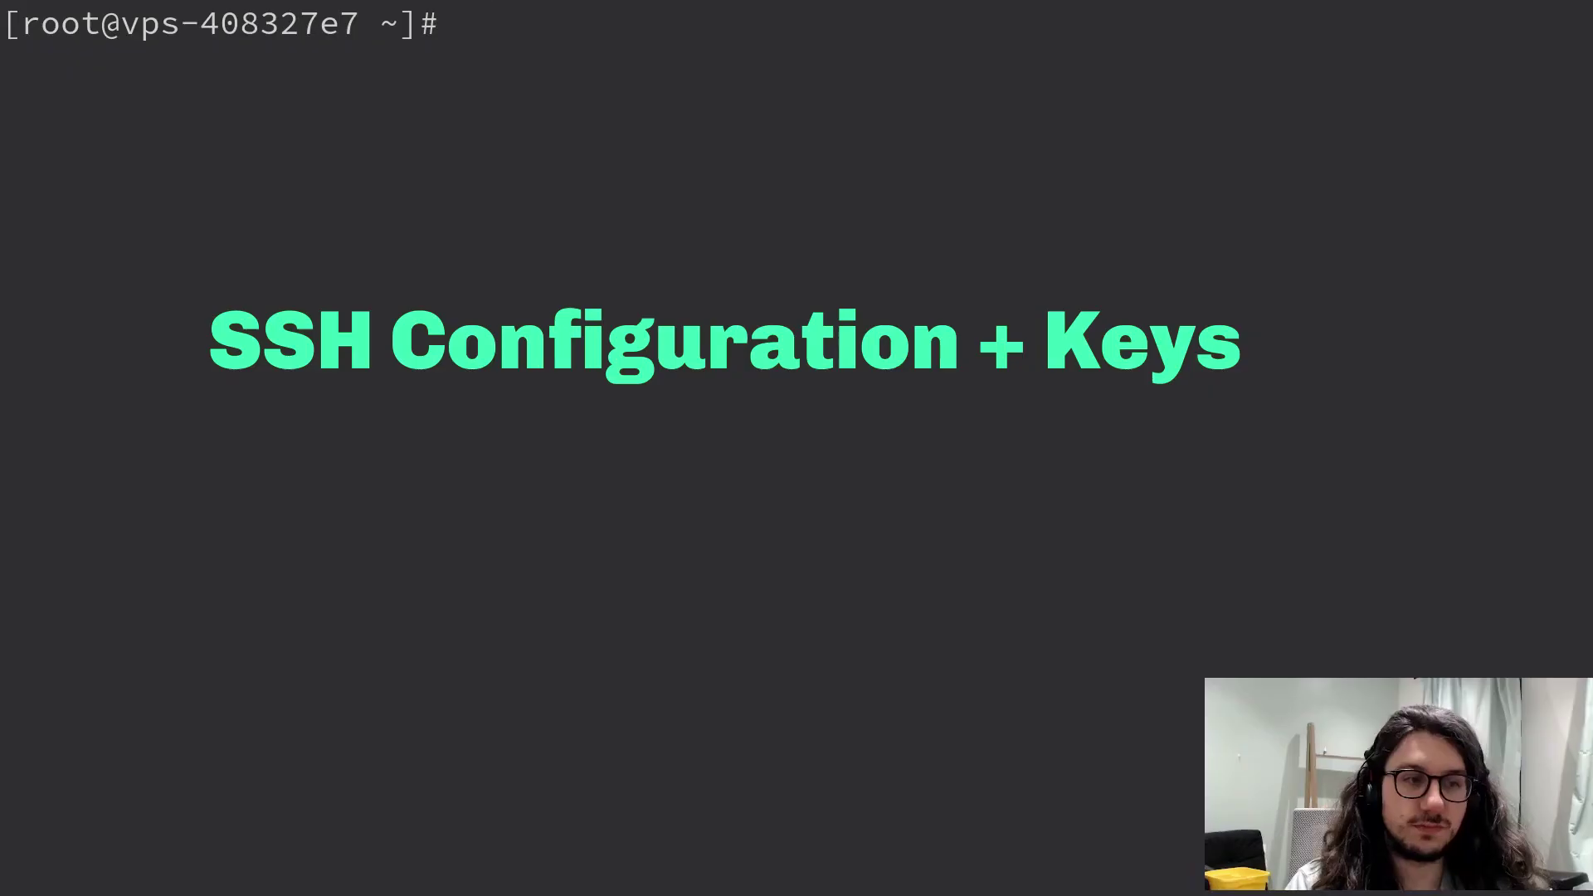
- List all systemd units with systemctl, then quit the list
type("systemctl")
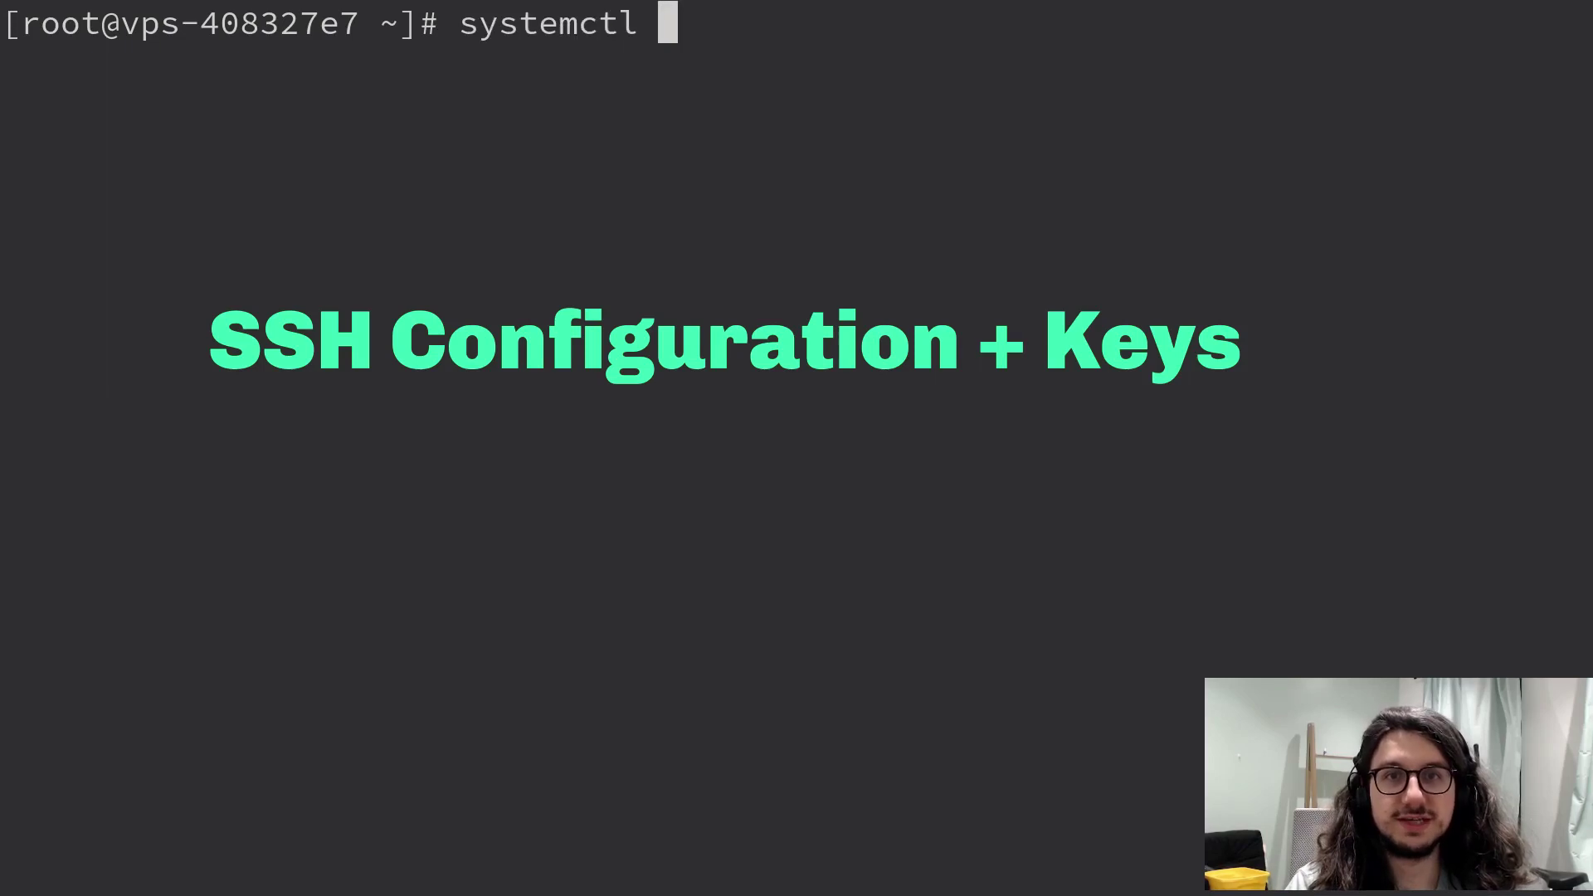
key("ctrl+u")
type("systecmtyl")
key("BackSpace")
key("BackSpace")
key("BackSpace")
key("BackSpace")
key("BackSpace")
key("BackSpace")
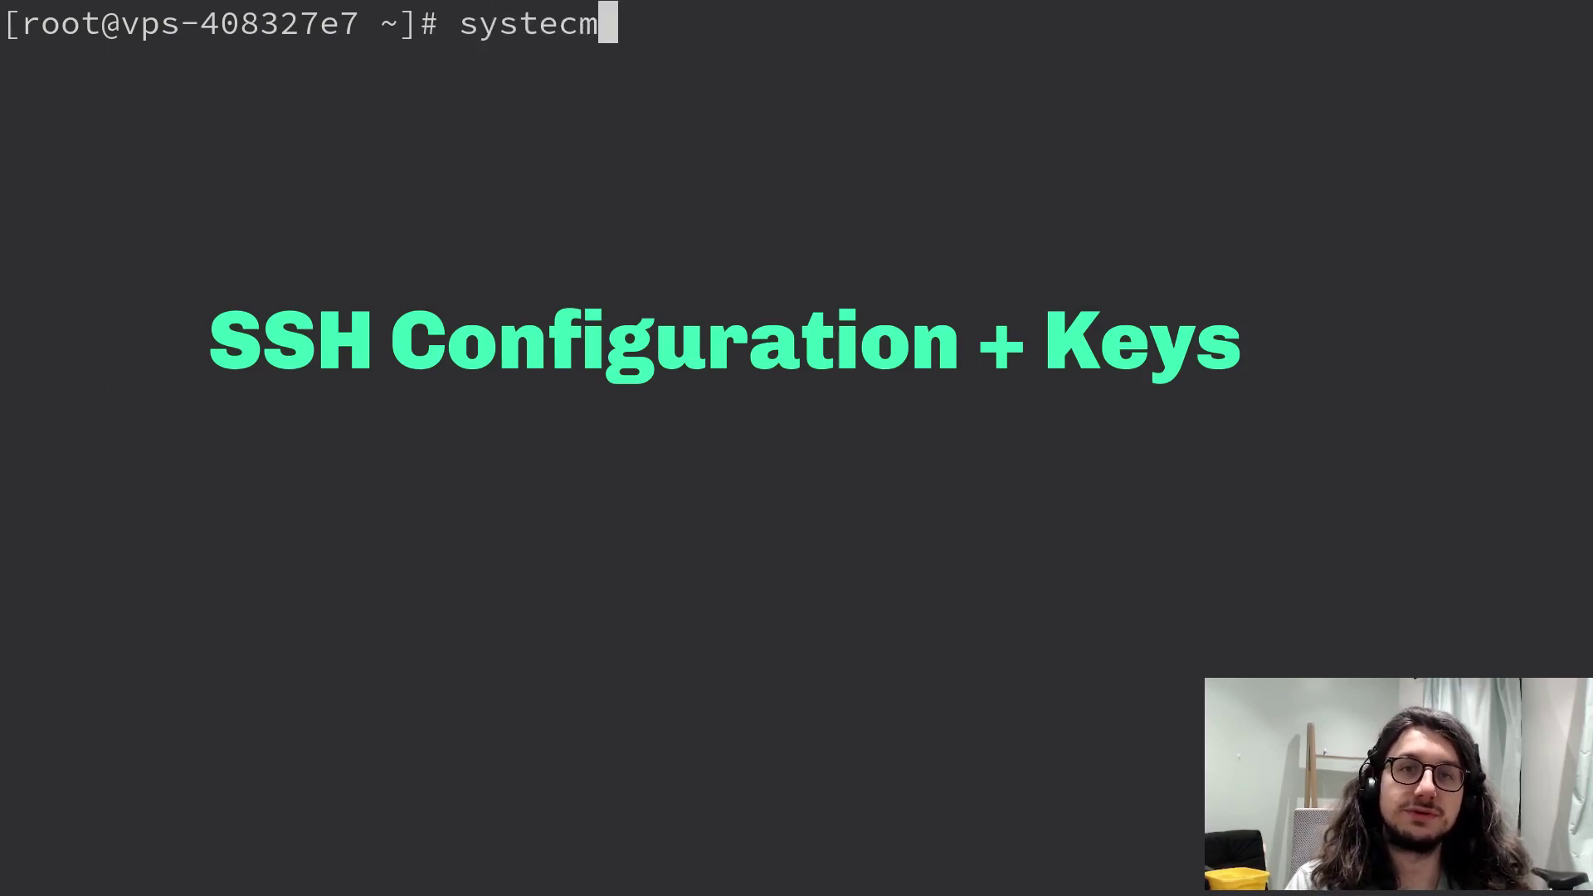
type("mctl")
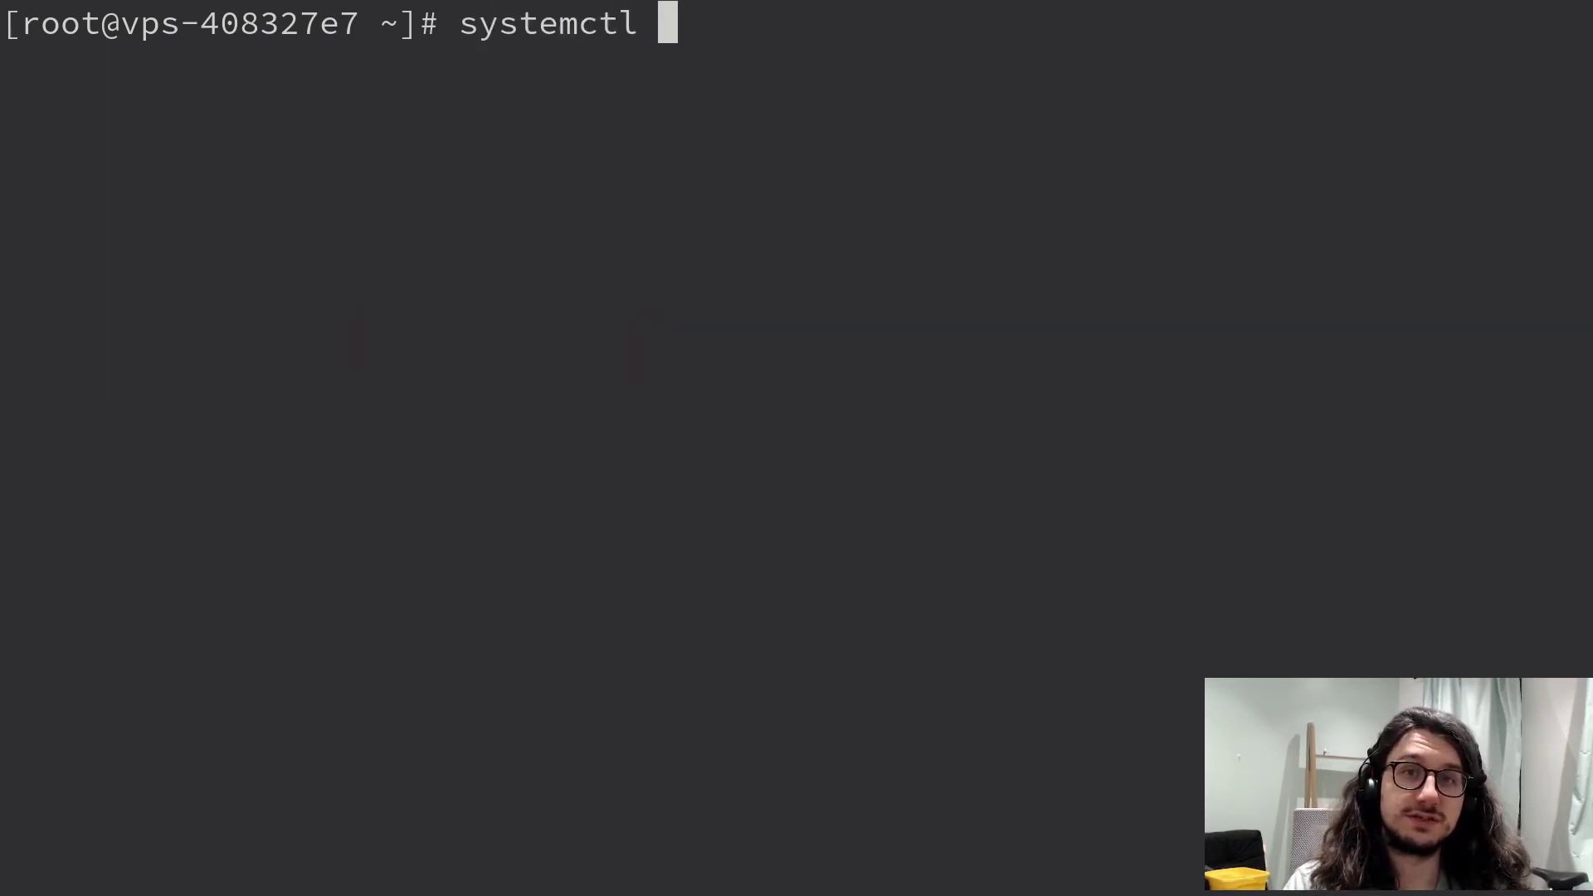
key("Return")
key("q")
- Run systemctl status sshd to see the OpenSSH daemon active (running)
key("Up")
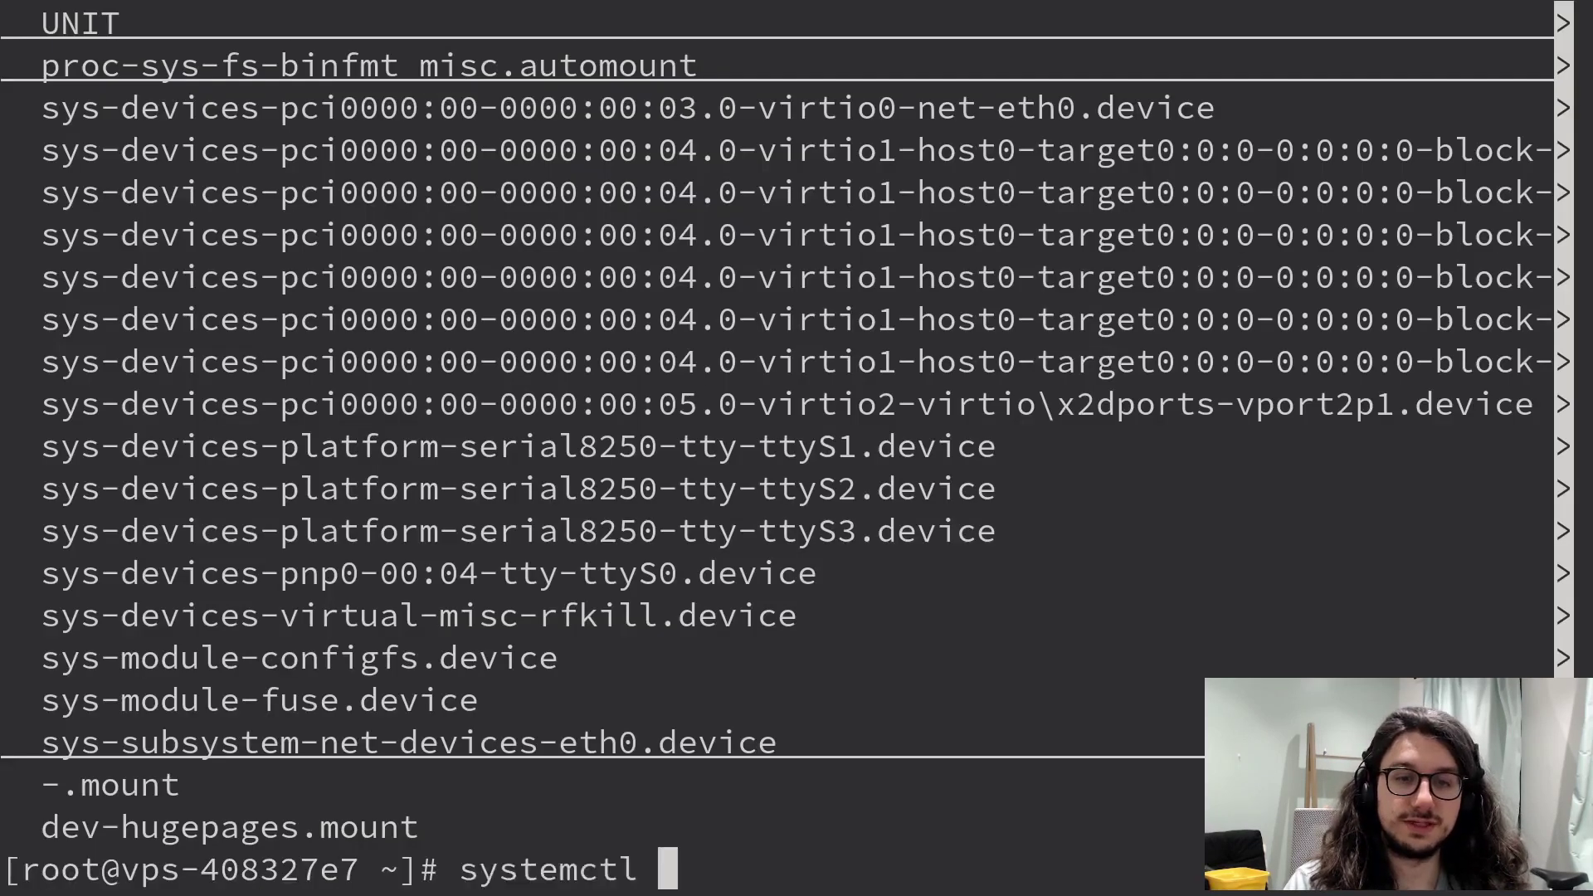
key("ctrl+l")
type("status sshd")
key("Return")
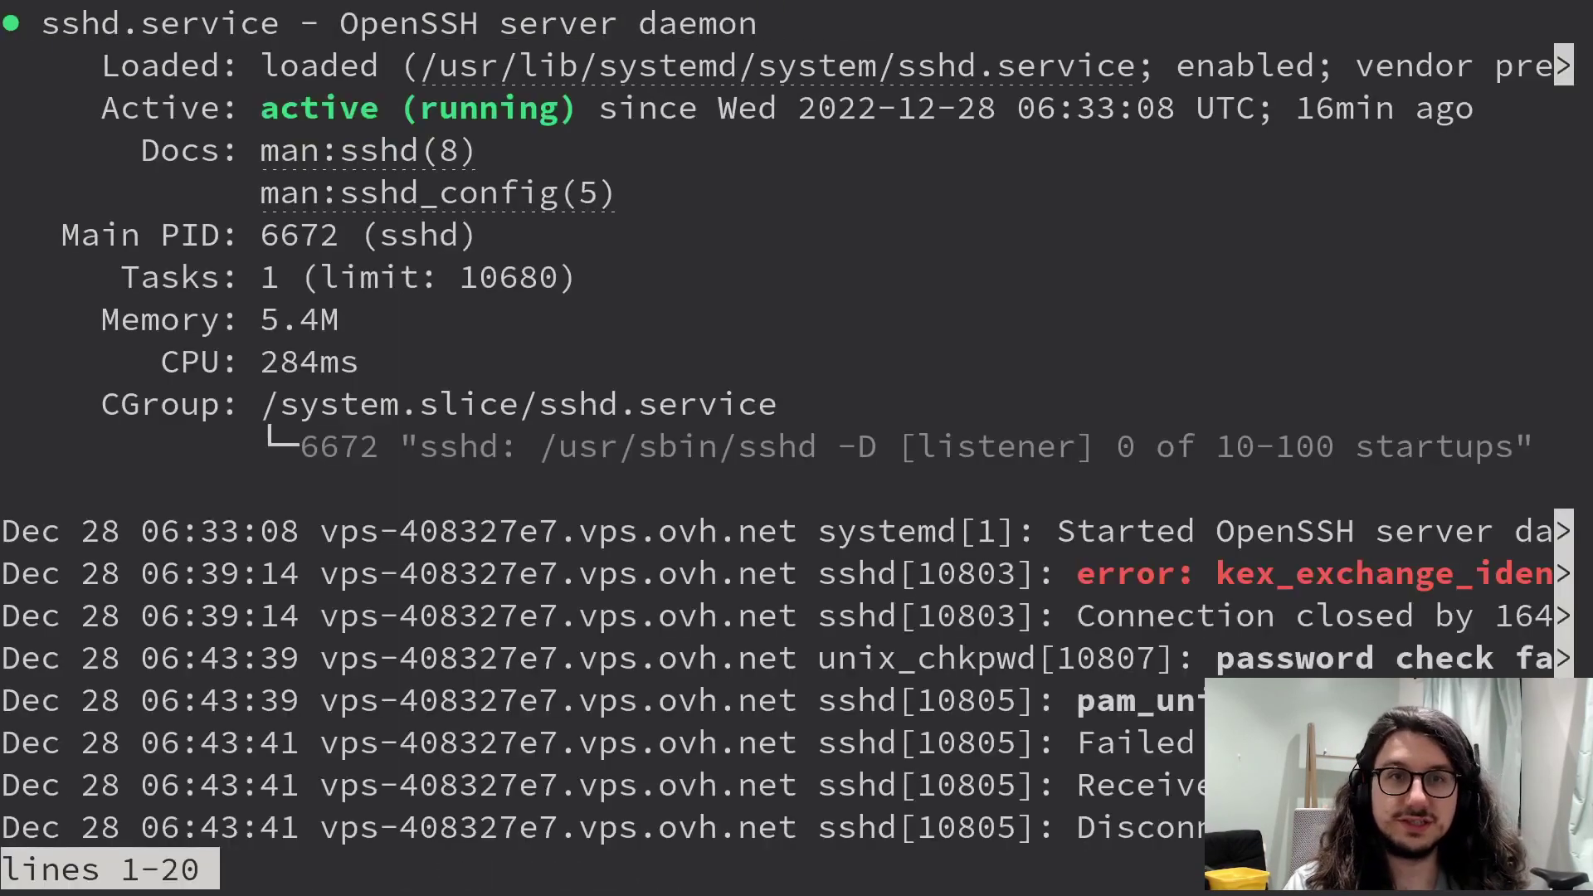
key("ctrl+minus")
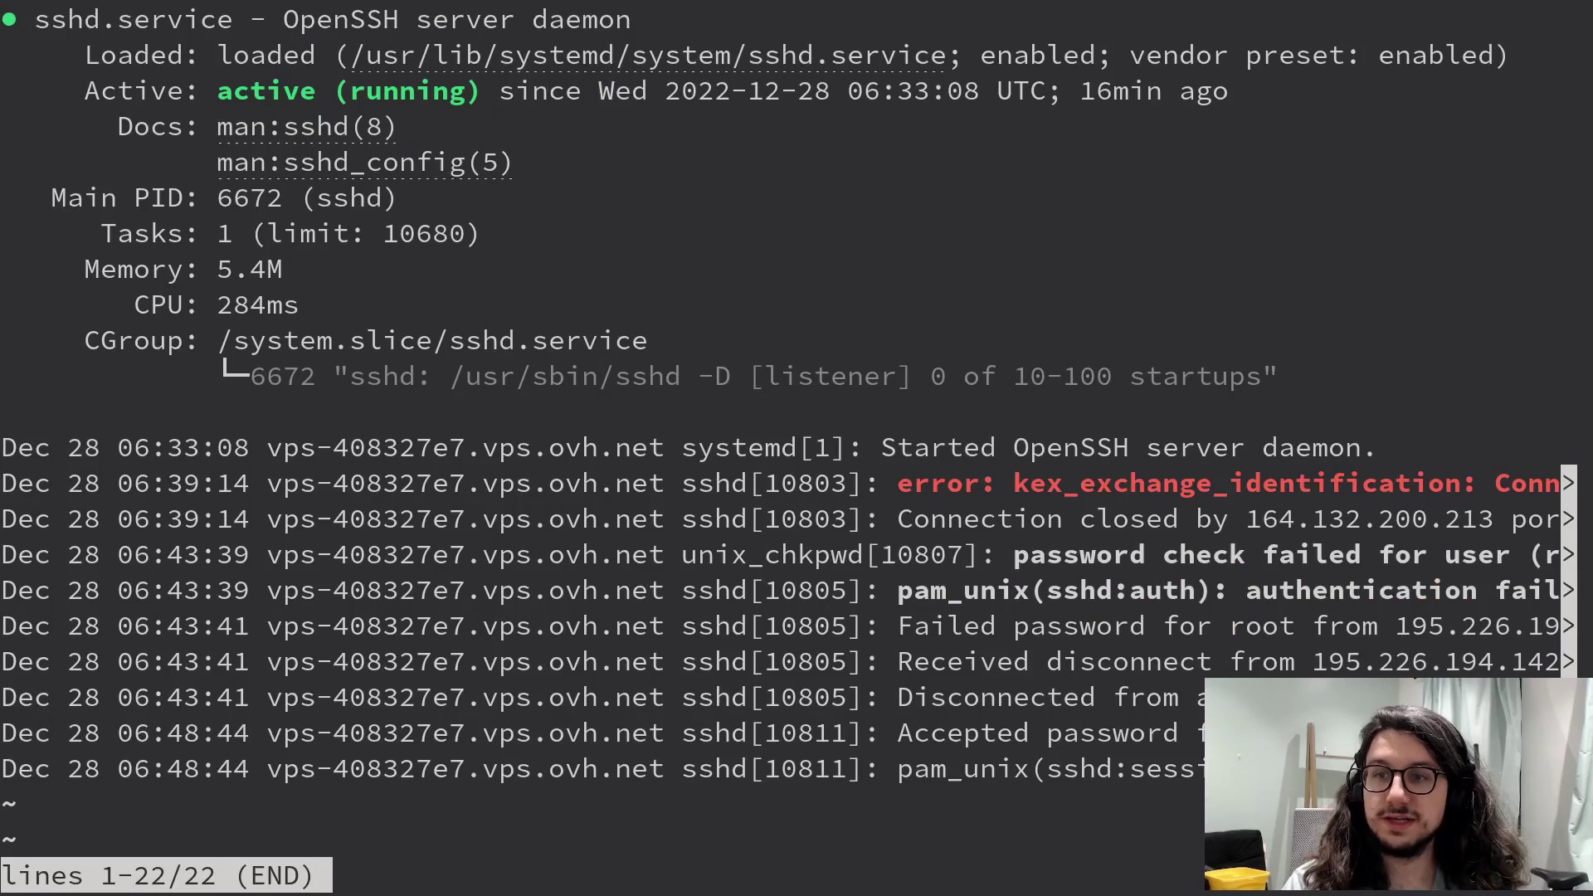
key("q")
- Run systemctl is-enabled sshd to confirm the service starts at boot
key("Up")
key("ctrl+l")
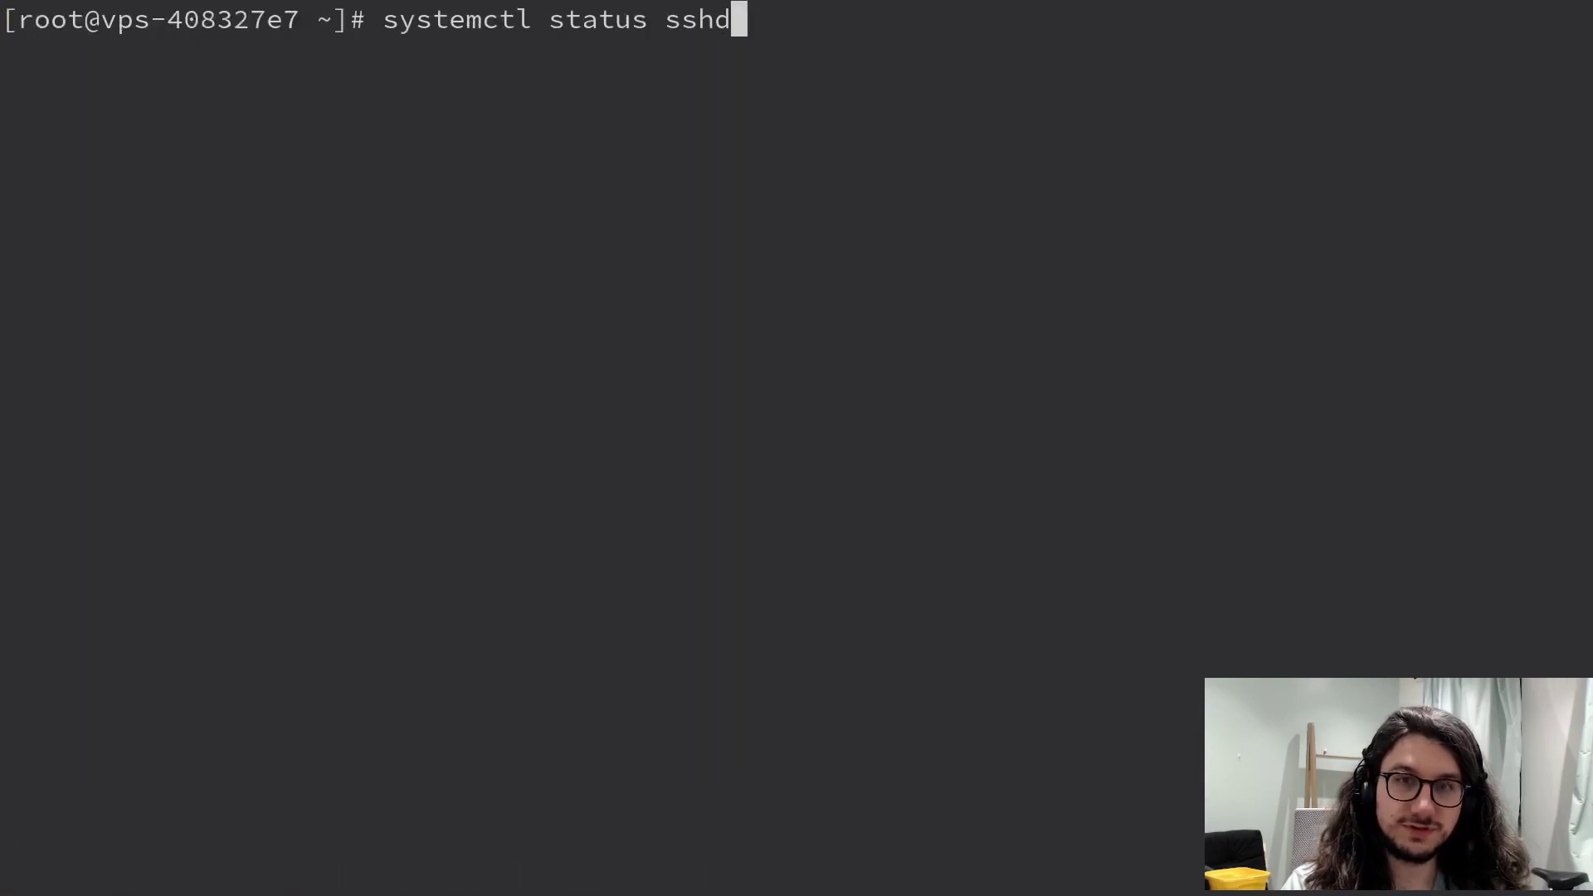
key("alt+b")
key("ctrl+w")
type("is-enabled")
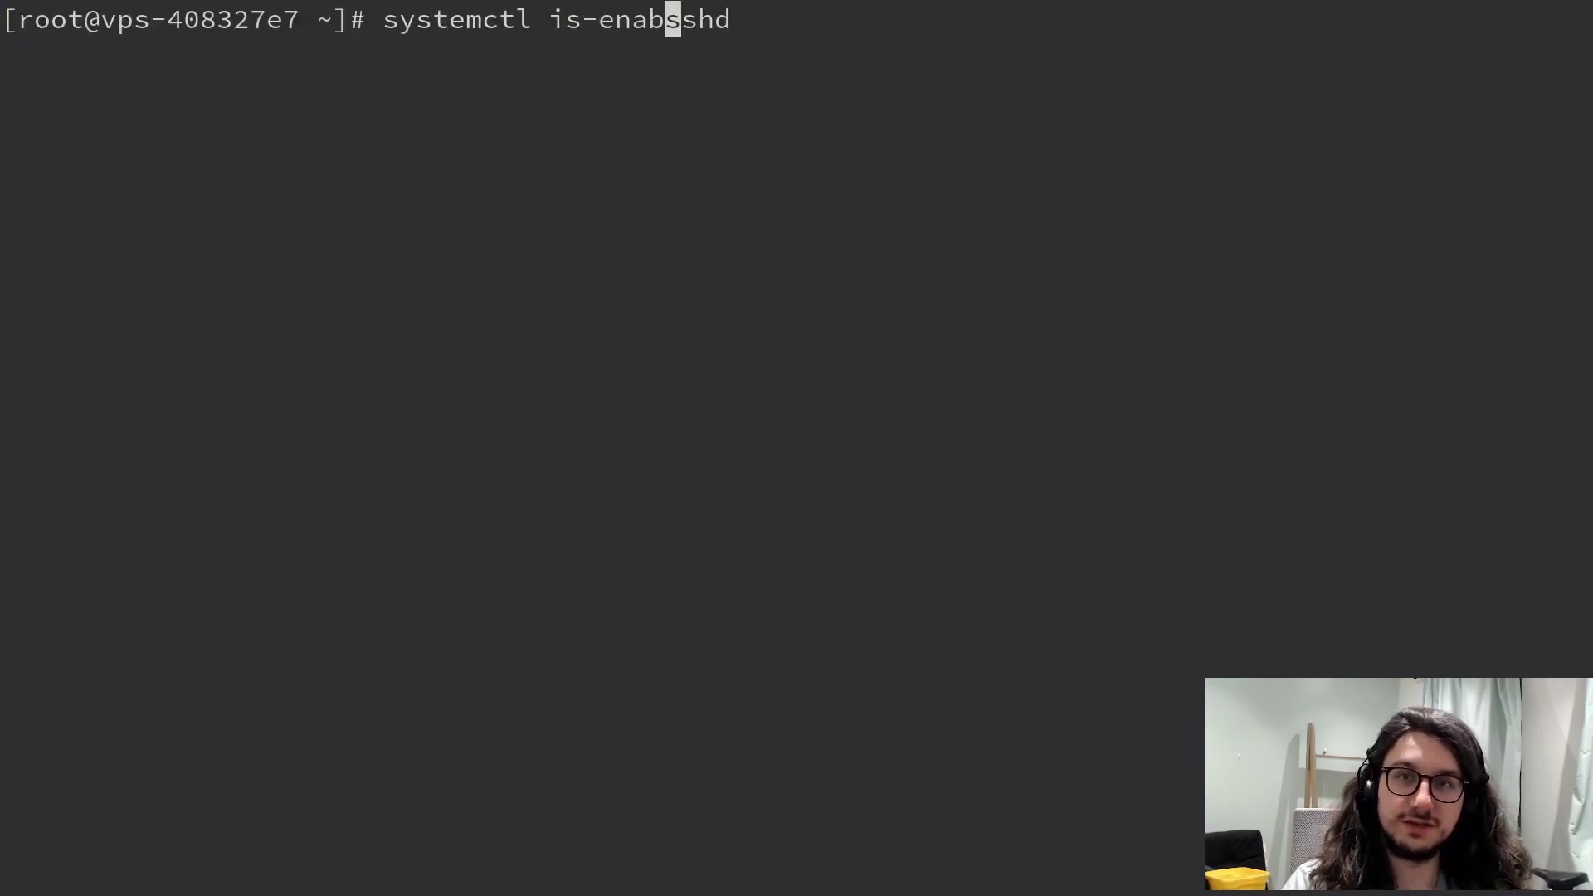
key("Return")
key("ctrl+l")
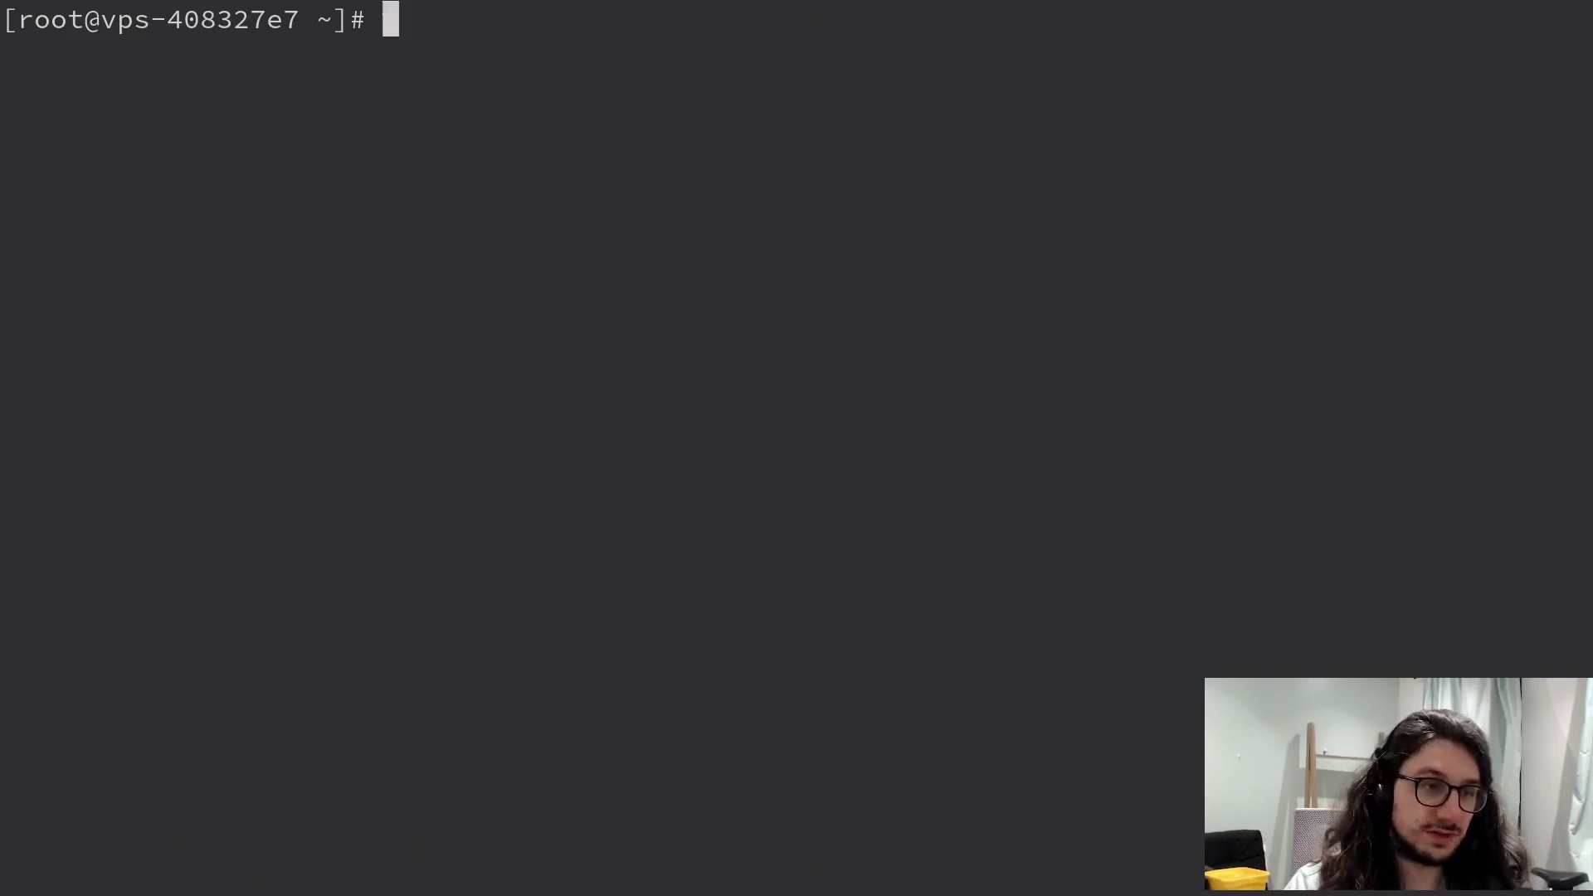
- Create the new user with useradd, switch to that account and run ssh-keygen
type("useradd mark")
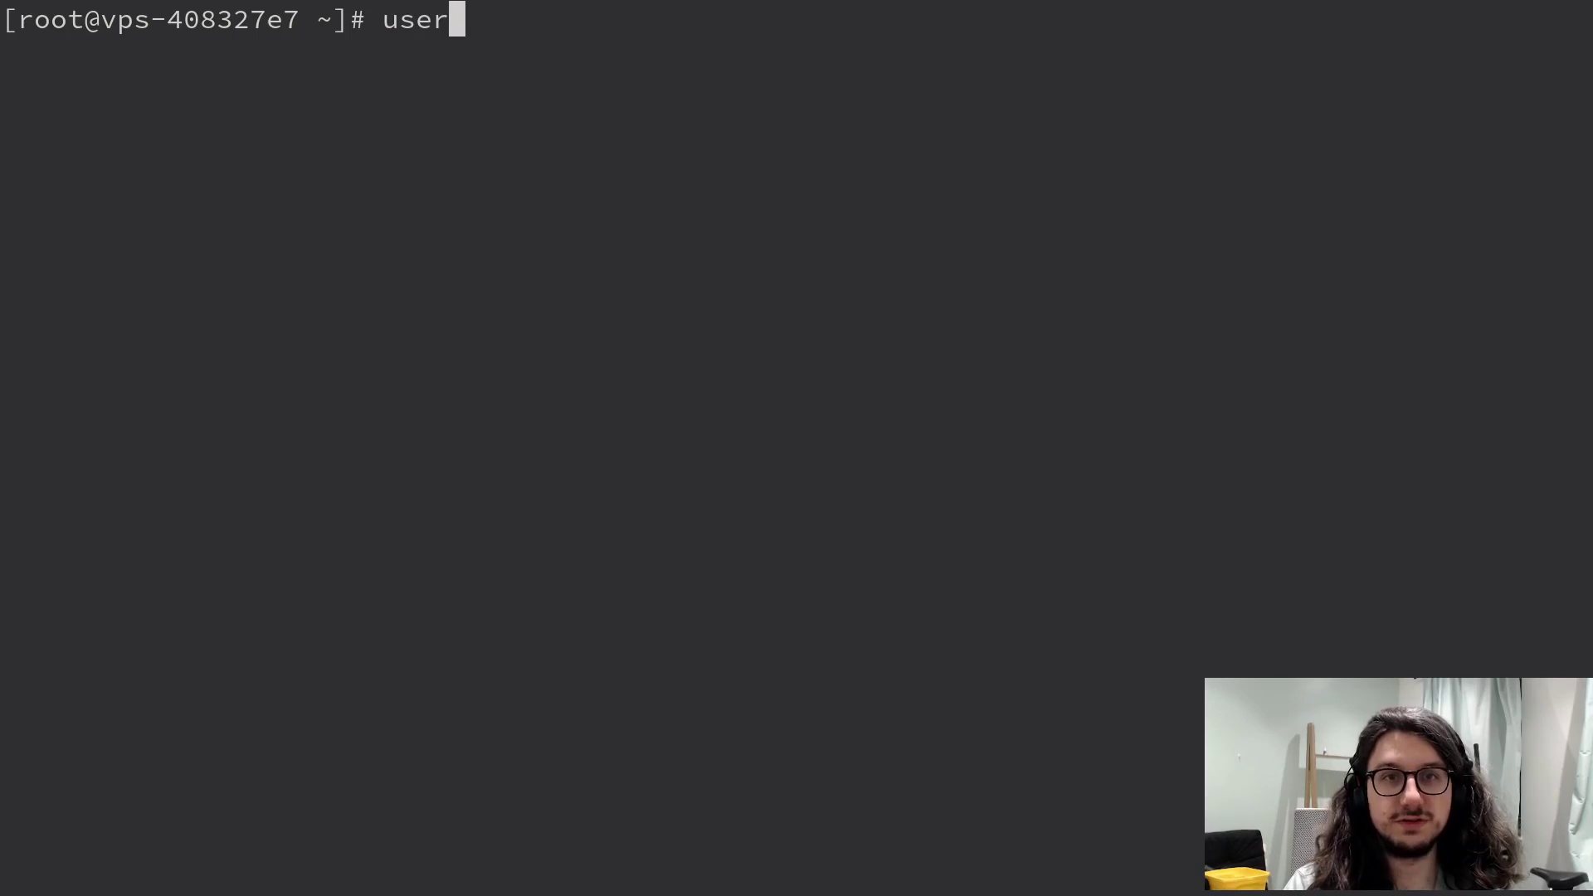
key("Return")
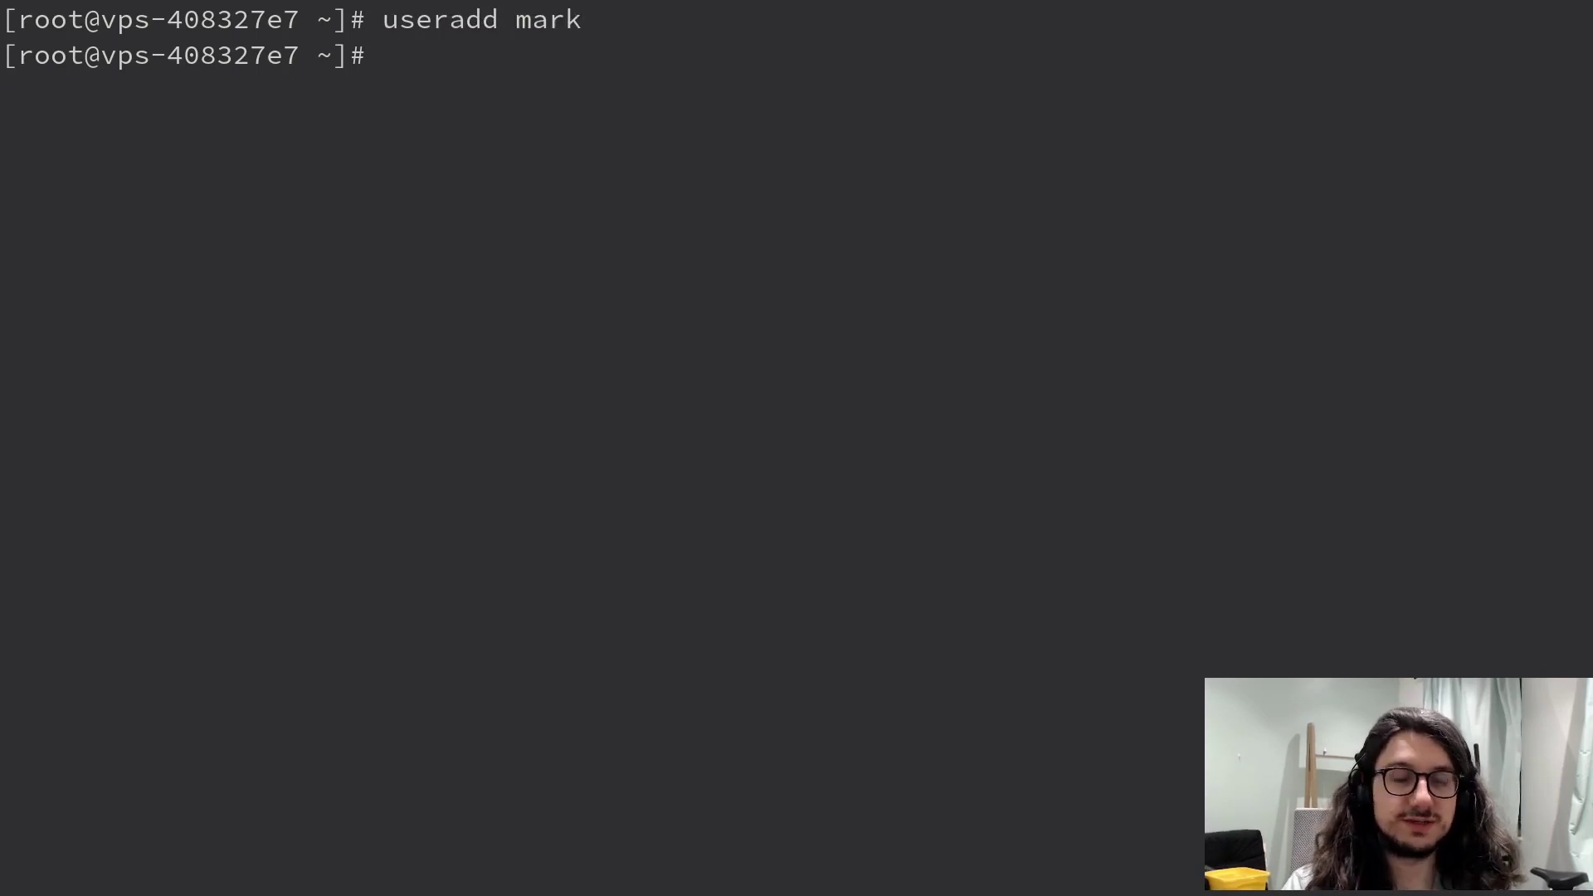
type("su - mark")
key("Return")
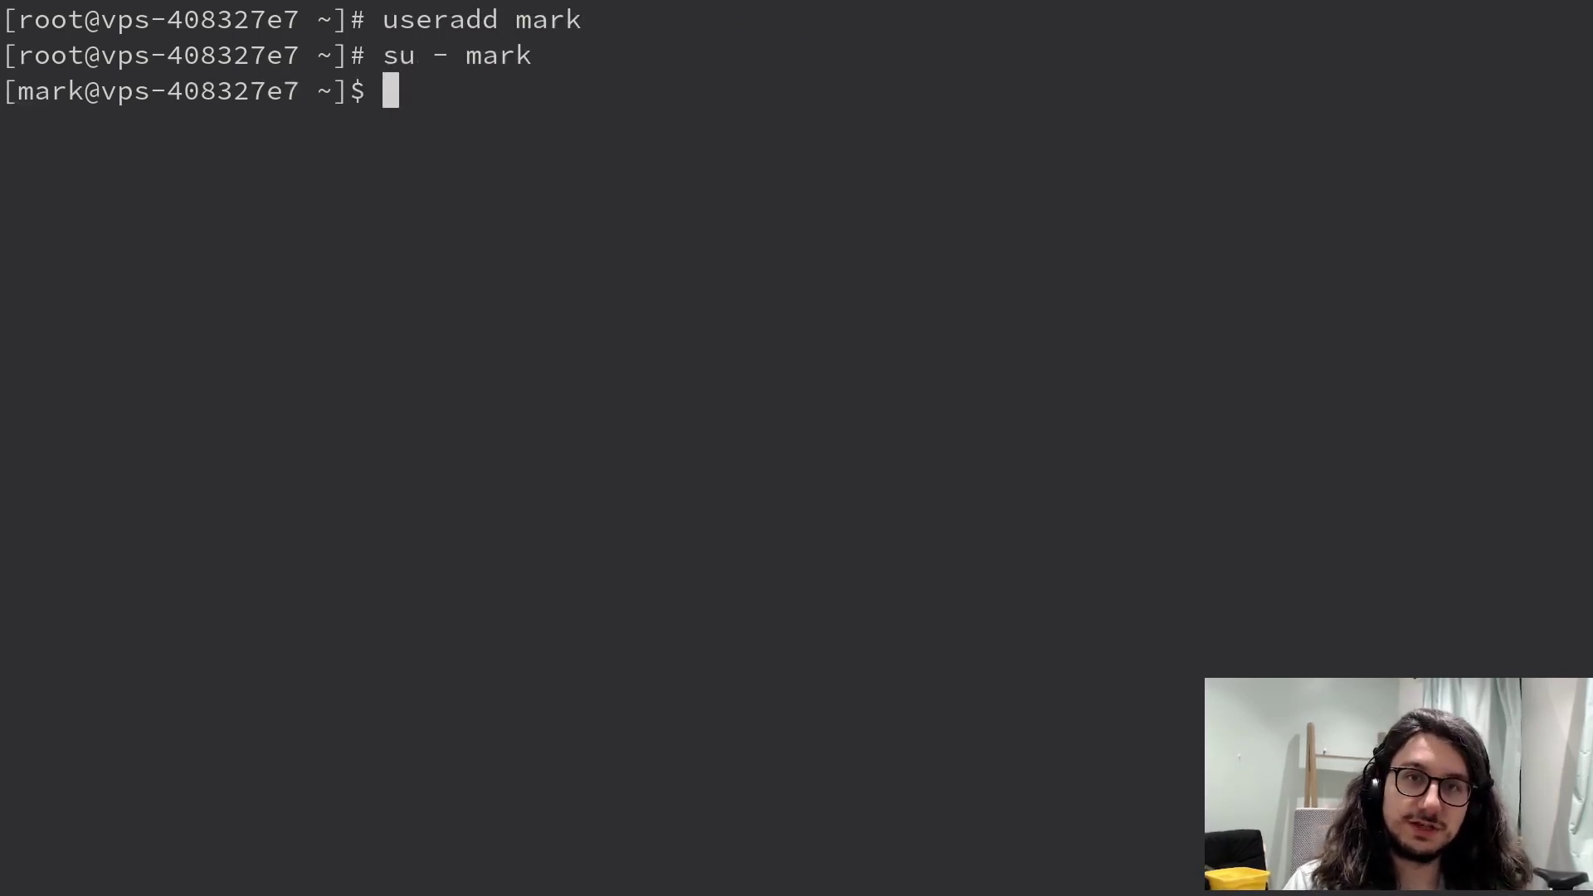
type("ssh-keygen")
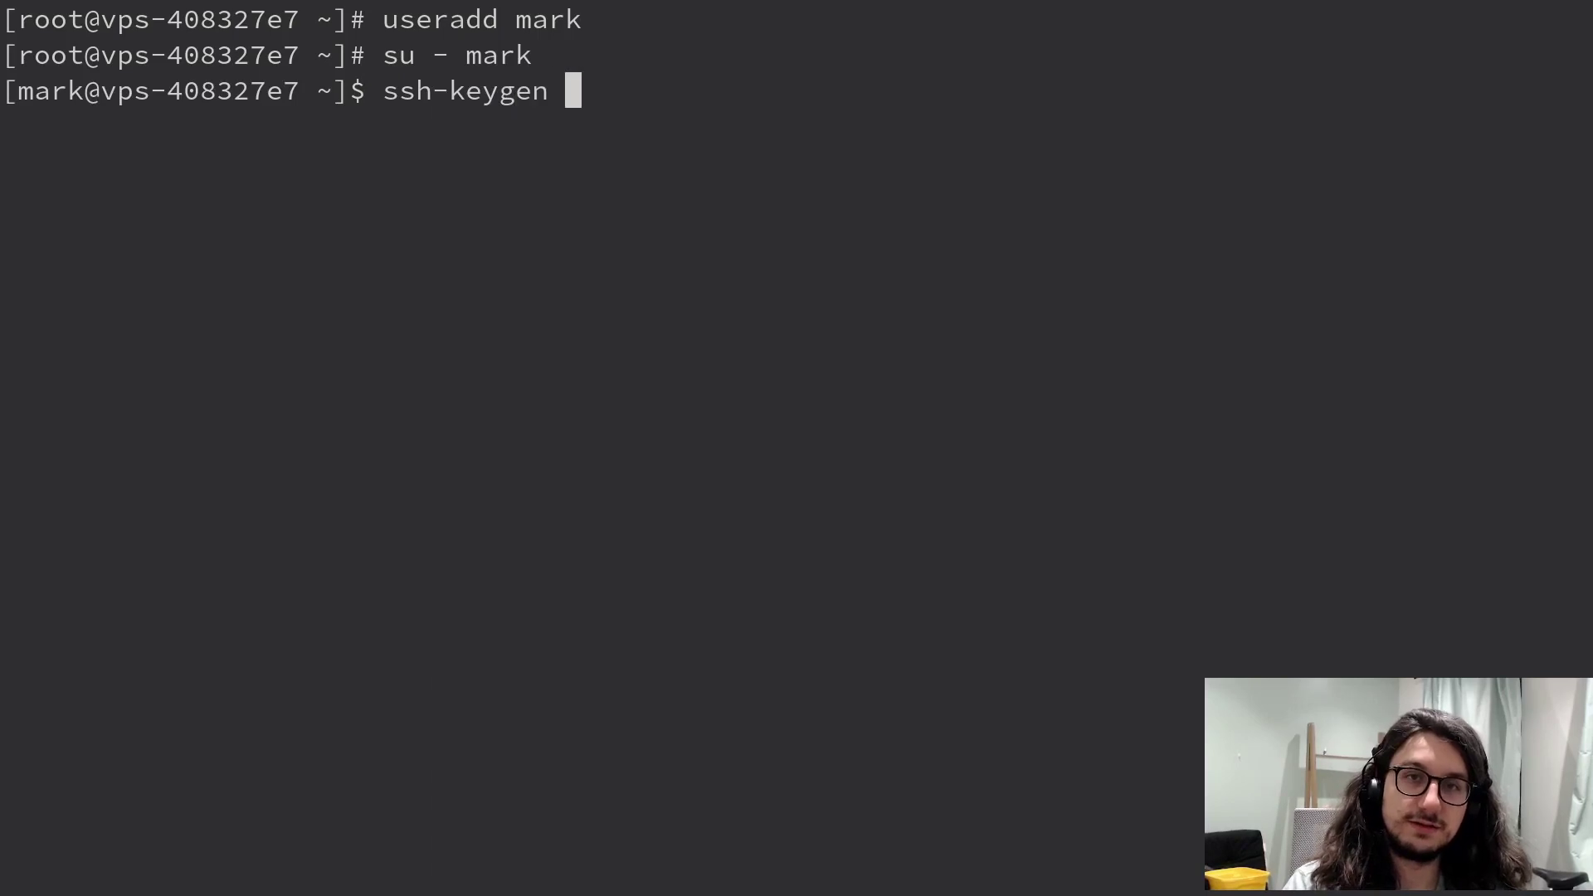
key("Return")
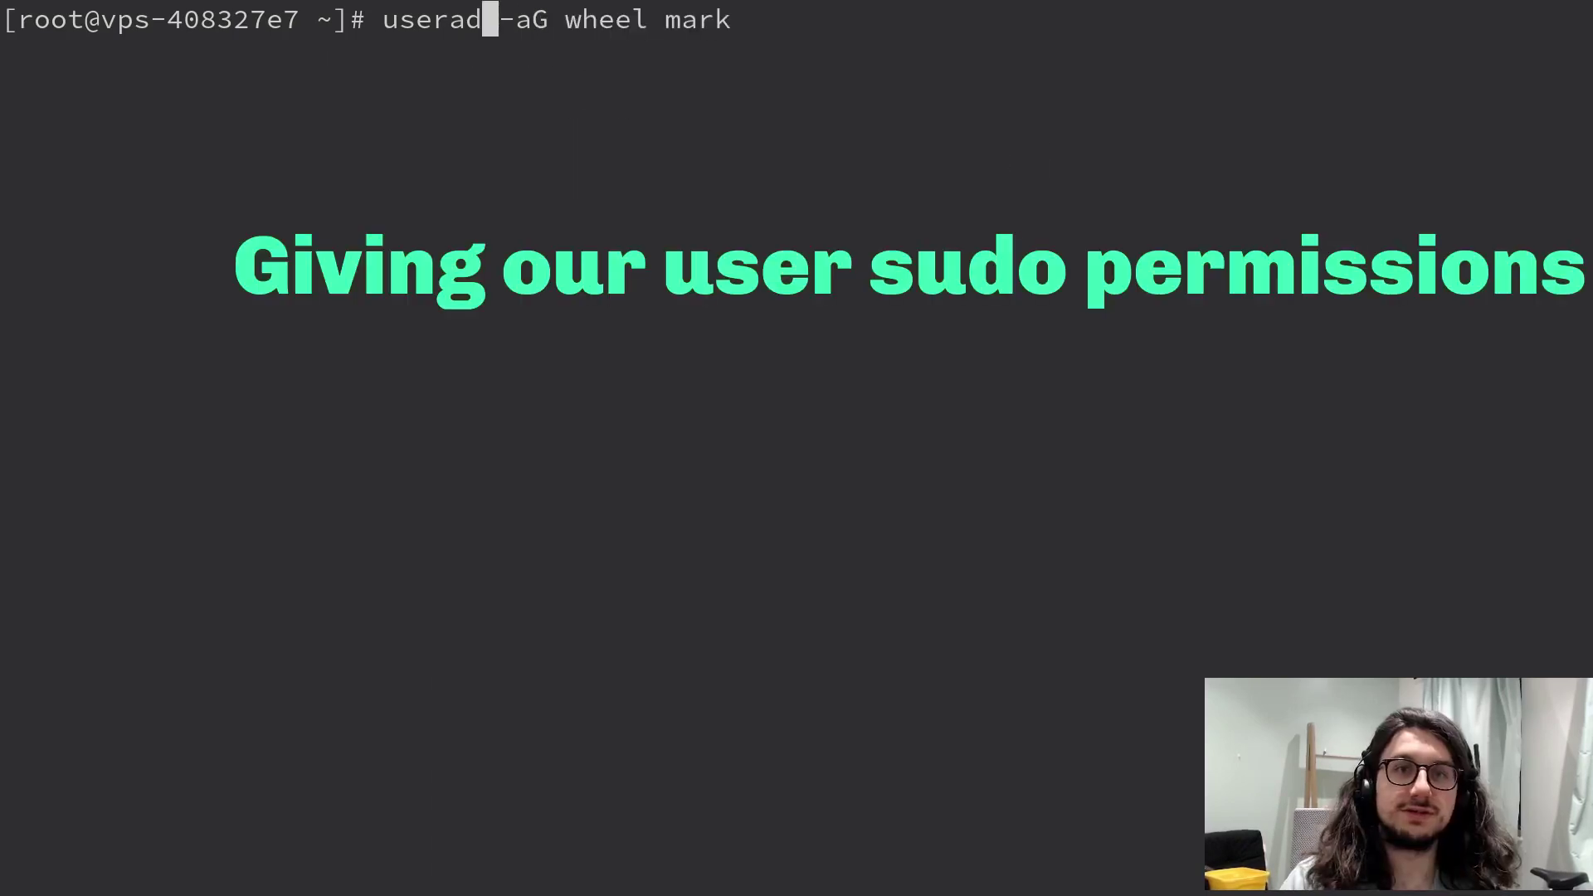
- Add the new user to the wheel group with usermod -aG wheel and verify with id
key("BackSpace")
key("BackSpace")
type("mod")
key("ctrl+Right")
key("ctrl+Right")
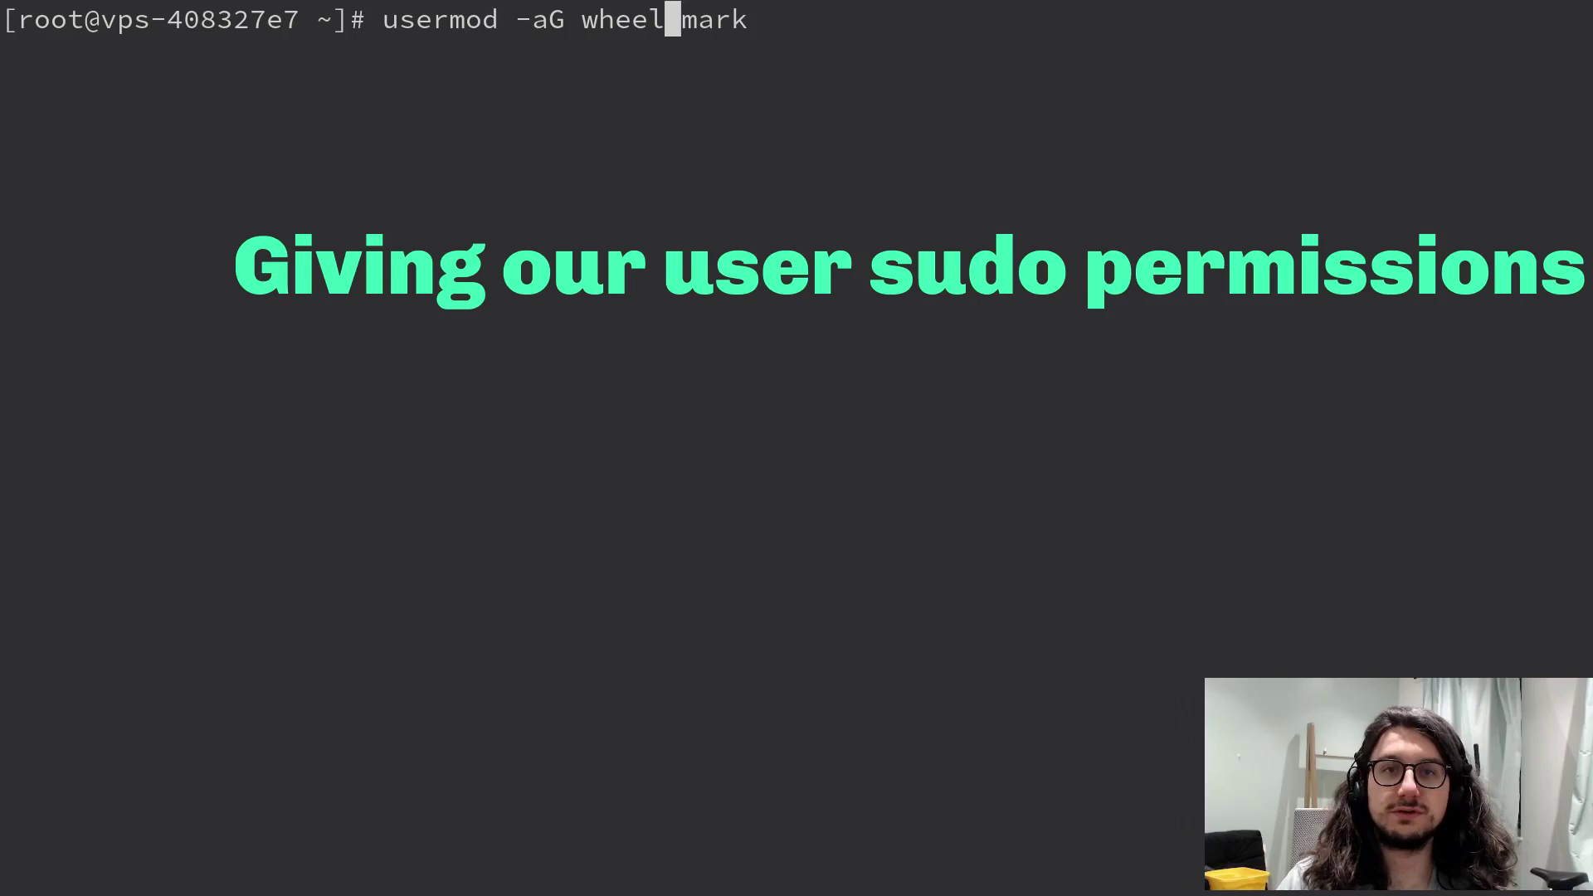
key("ctrl+Right")
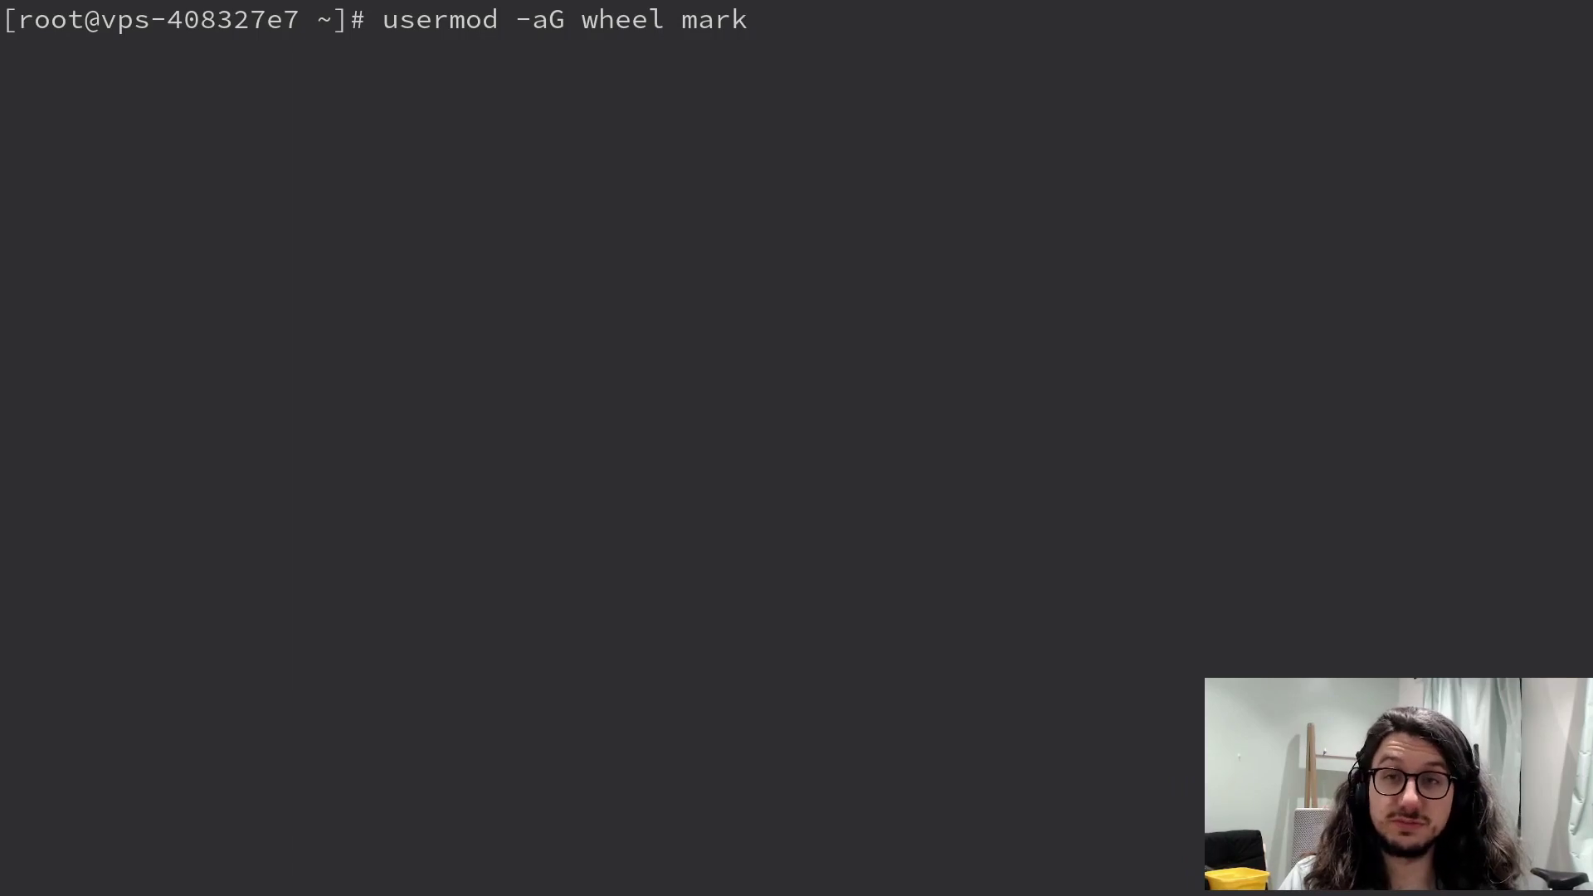
key("Return")
type("id ")
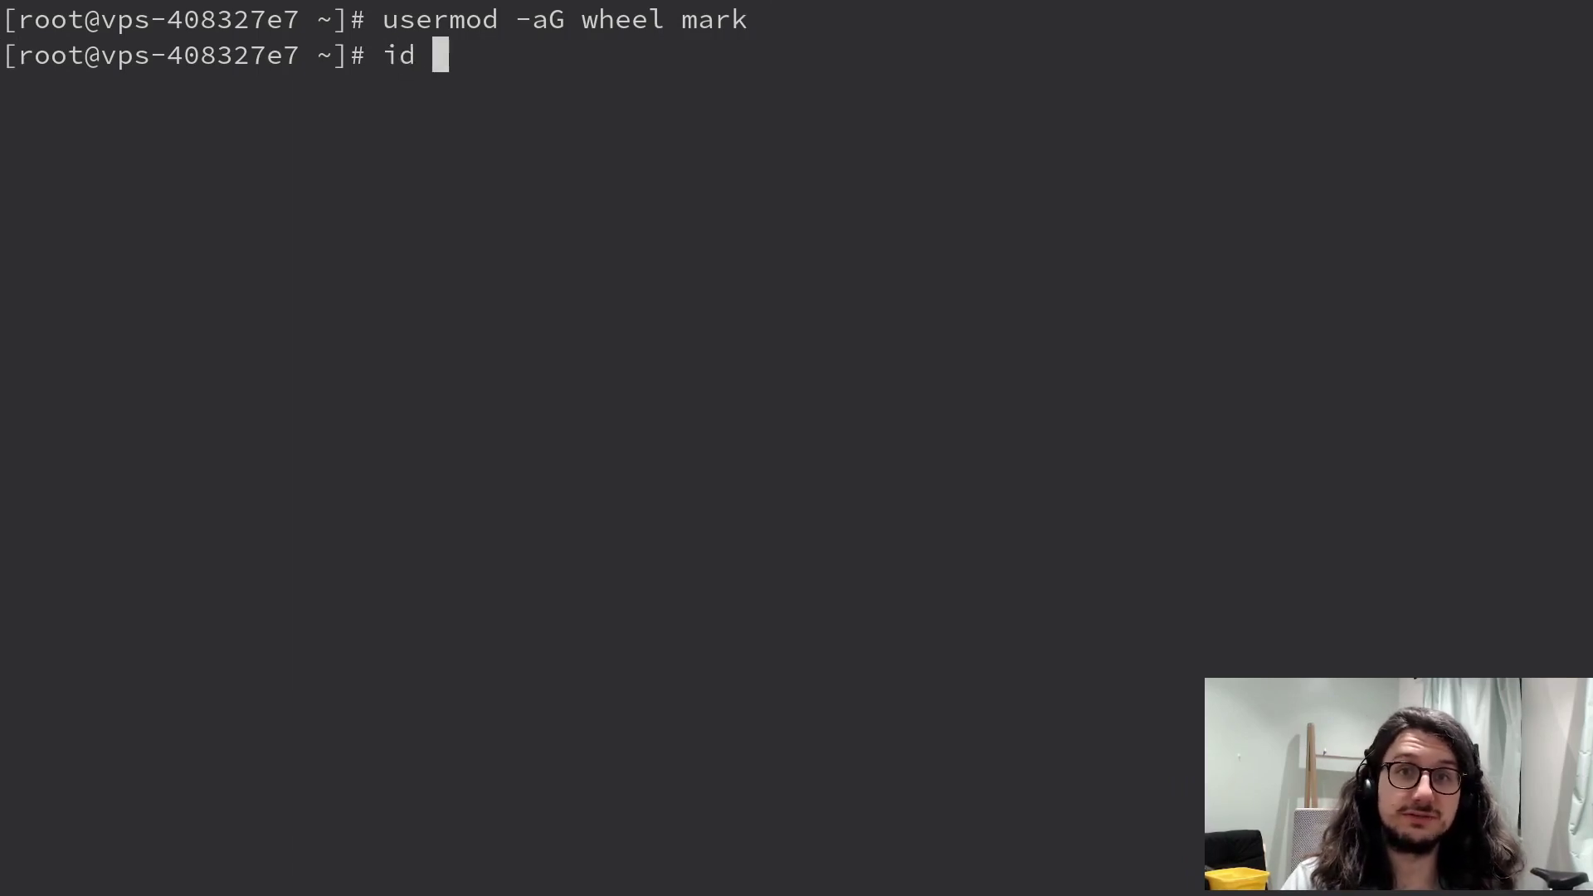
type("mark")
key("Return")
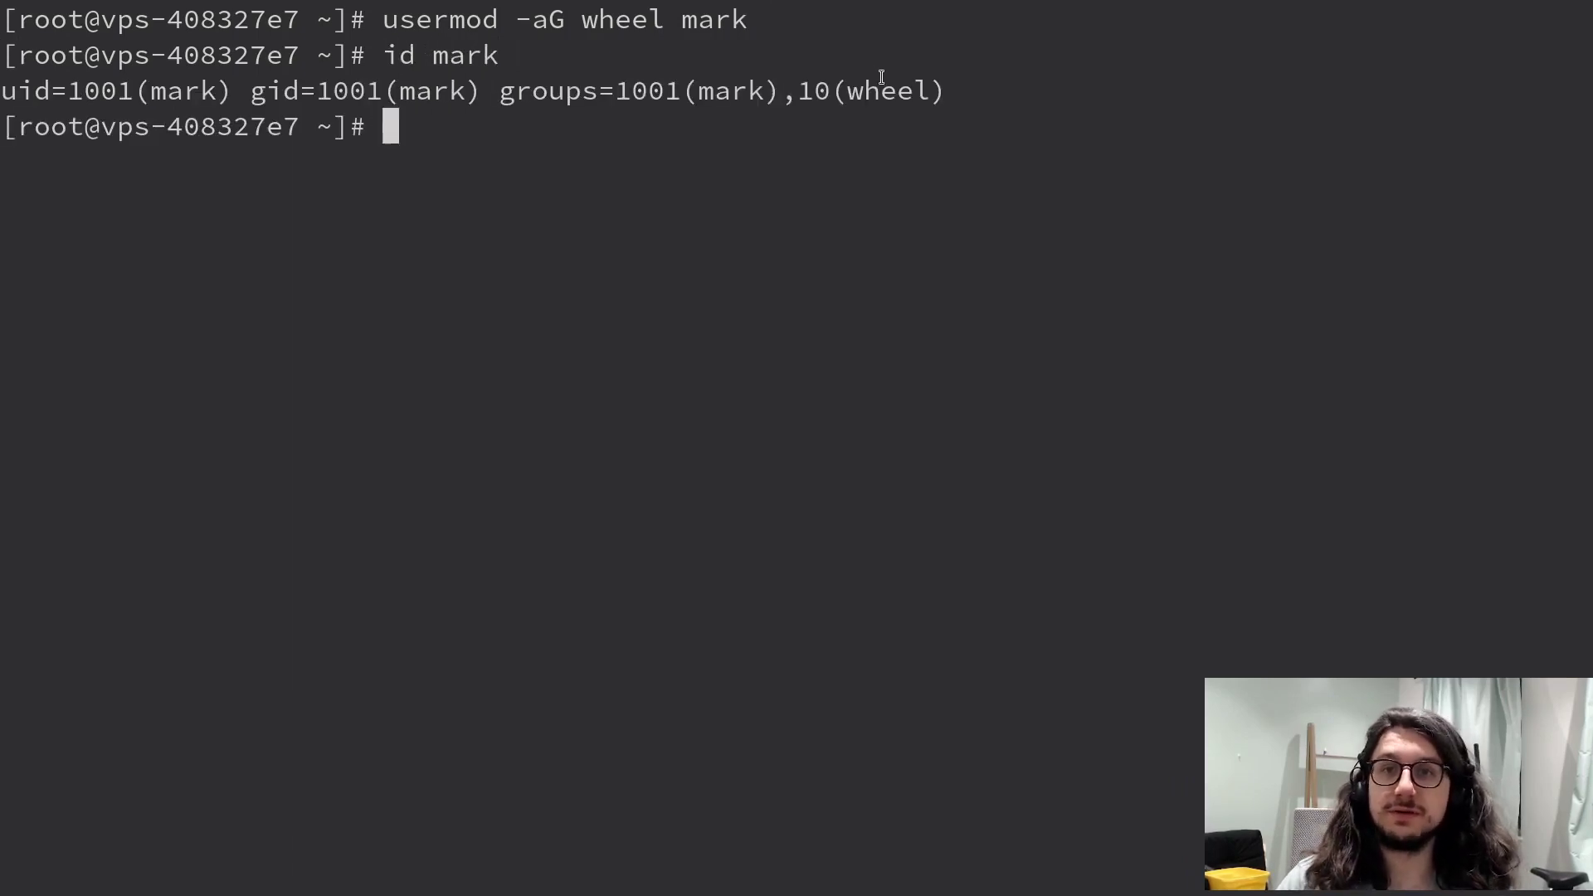
key("ctrl+l")
- Generate random passwords with pwgen and copy one of them
type("pass")
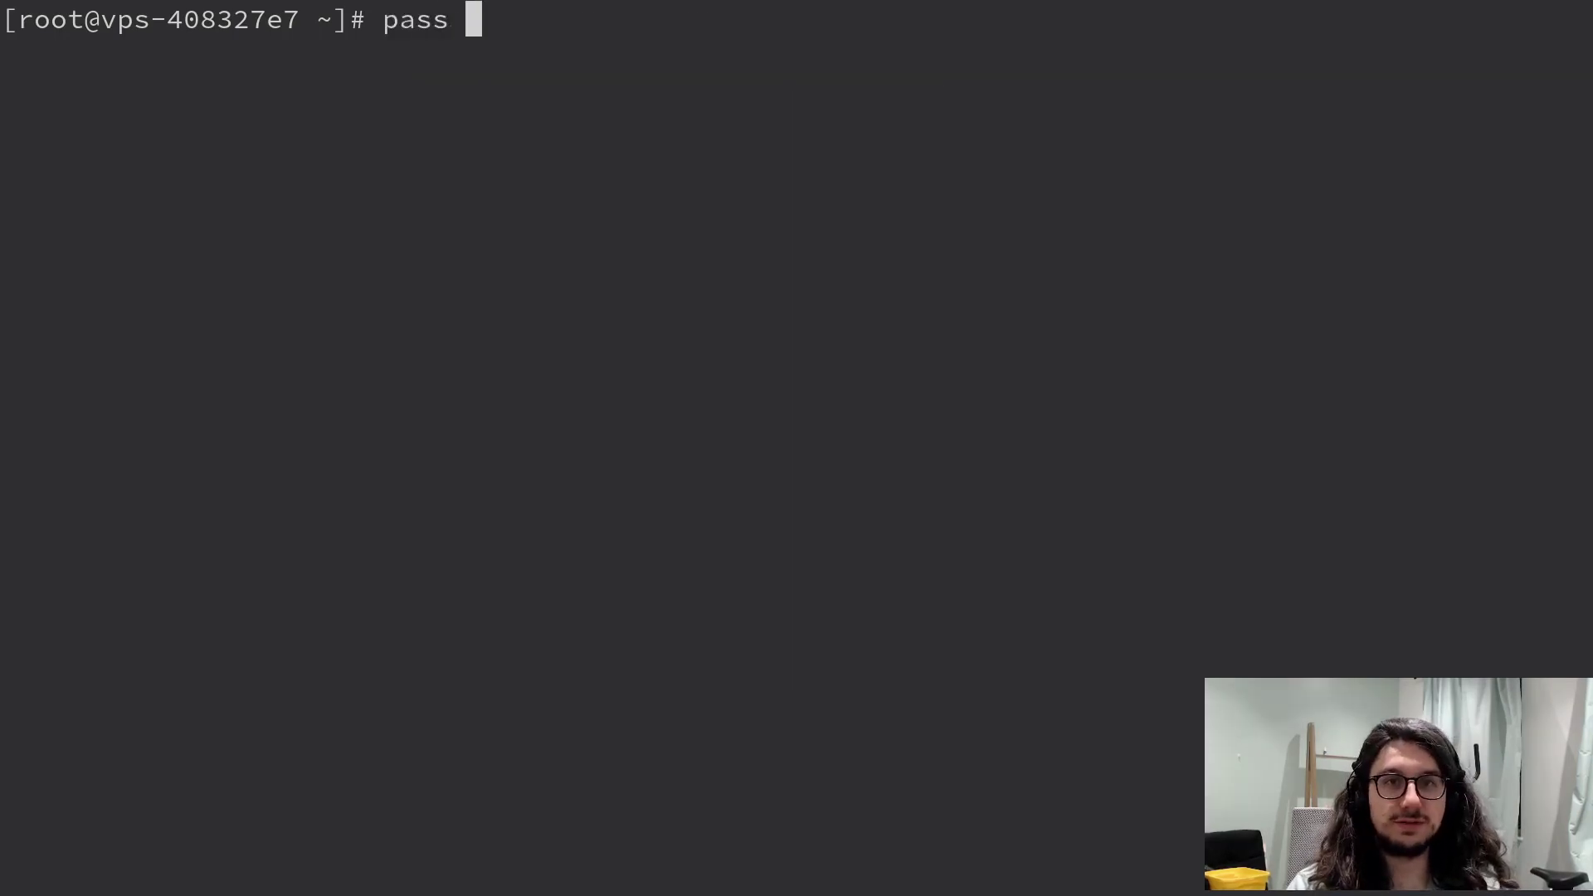
key("BackSpace")
type("wd mark")
key("Return")
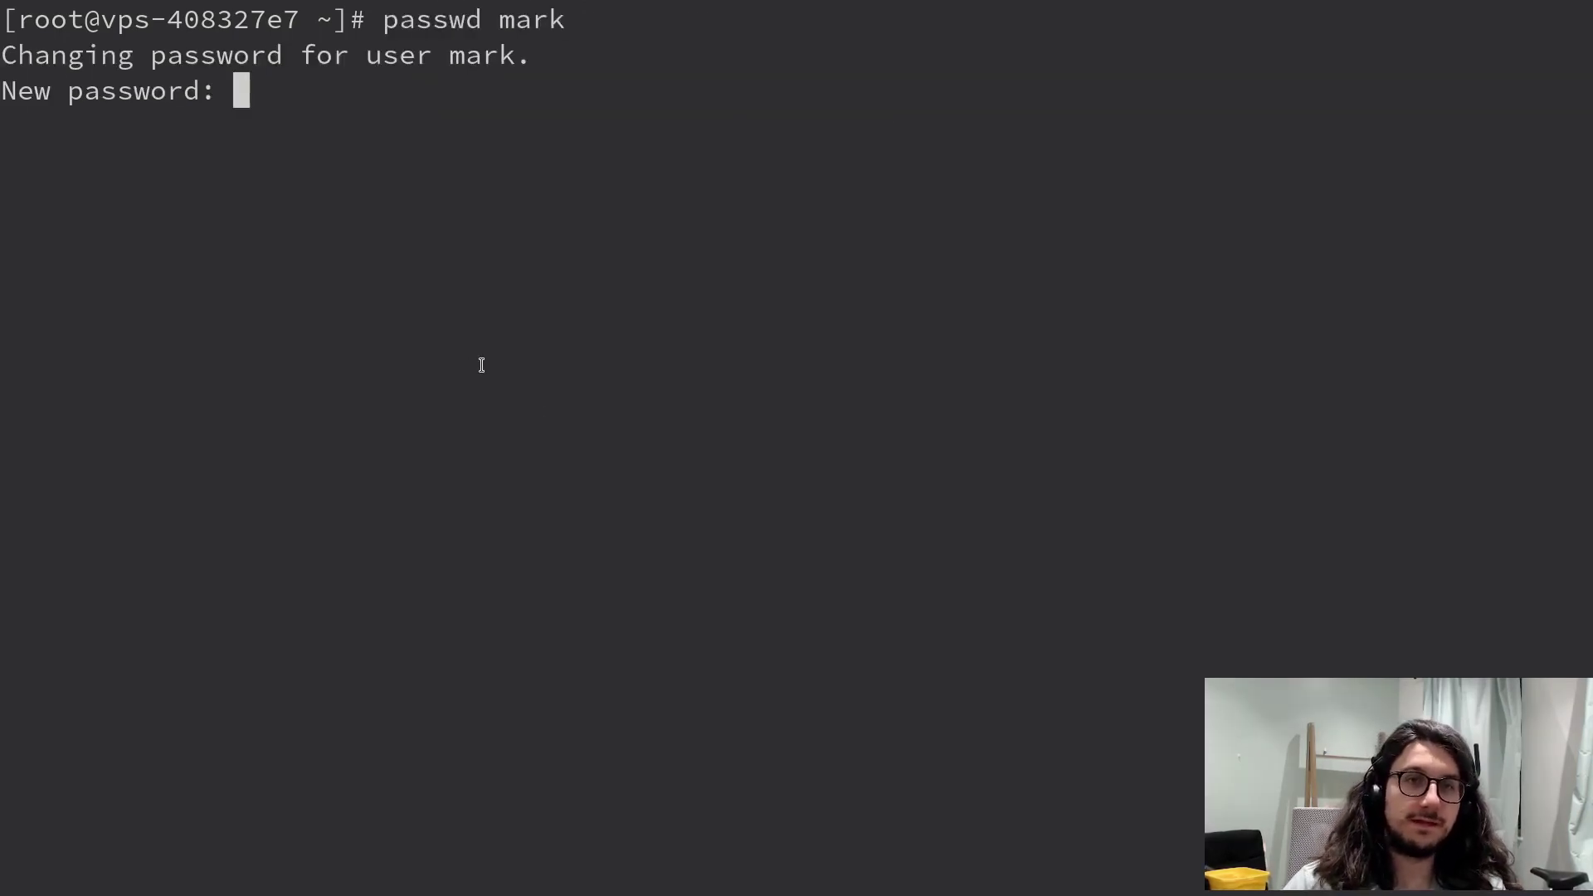
key("ctrl+c")
type("pwgen")
key("Return")
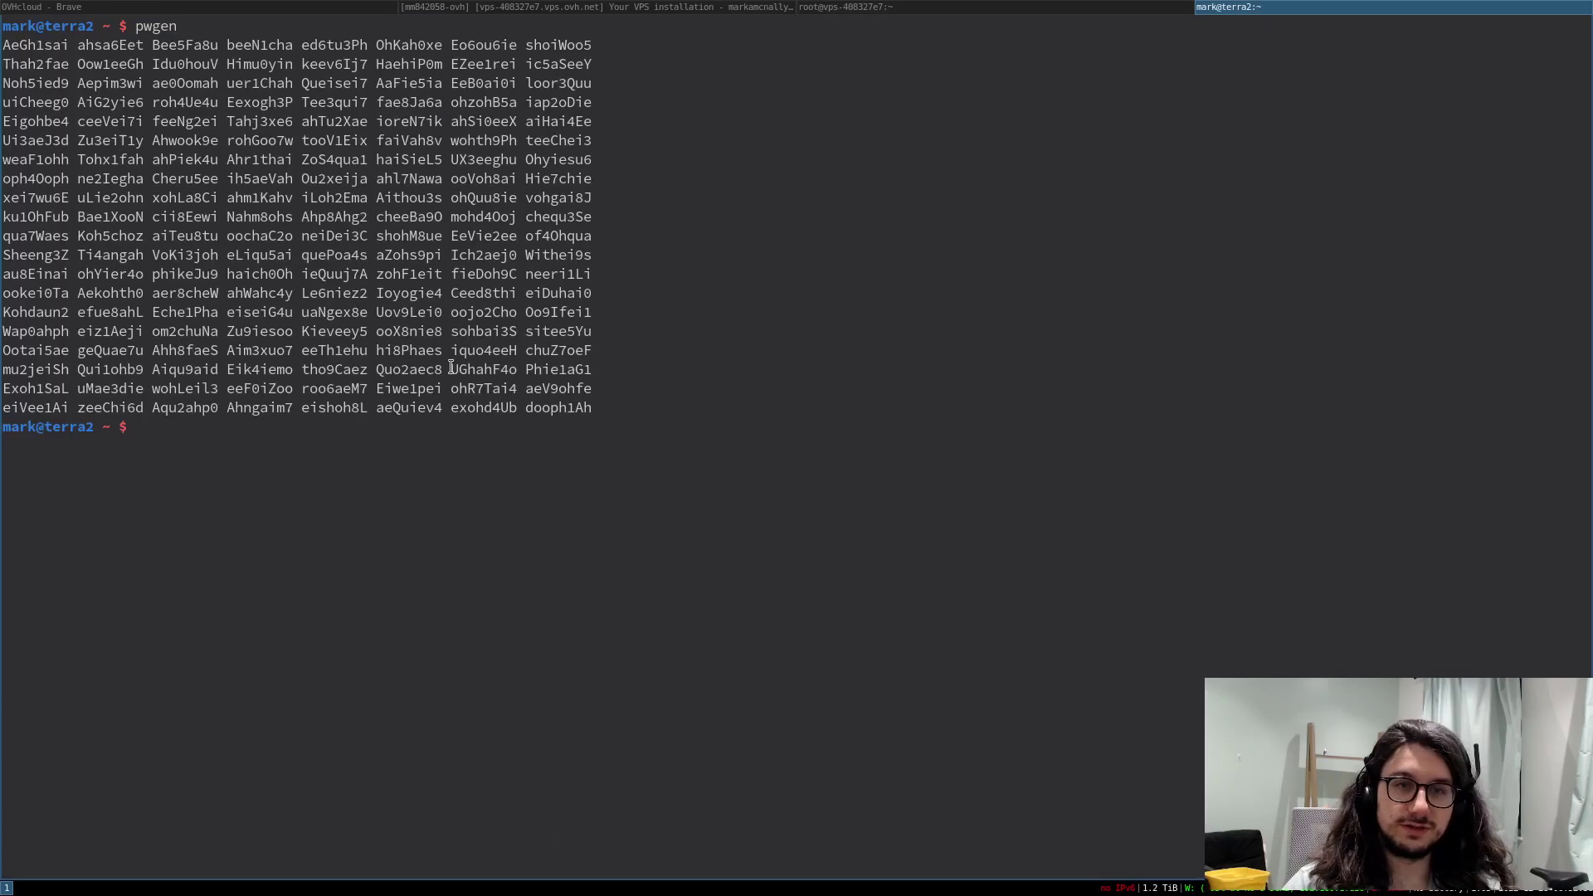
double_click(552, 411)
right_click(554, 415)
left_click(581, 425)
key("ctrl+d")
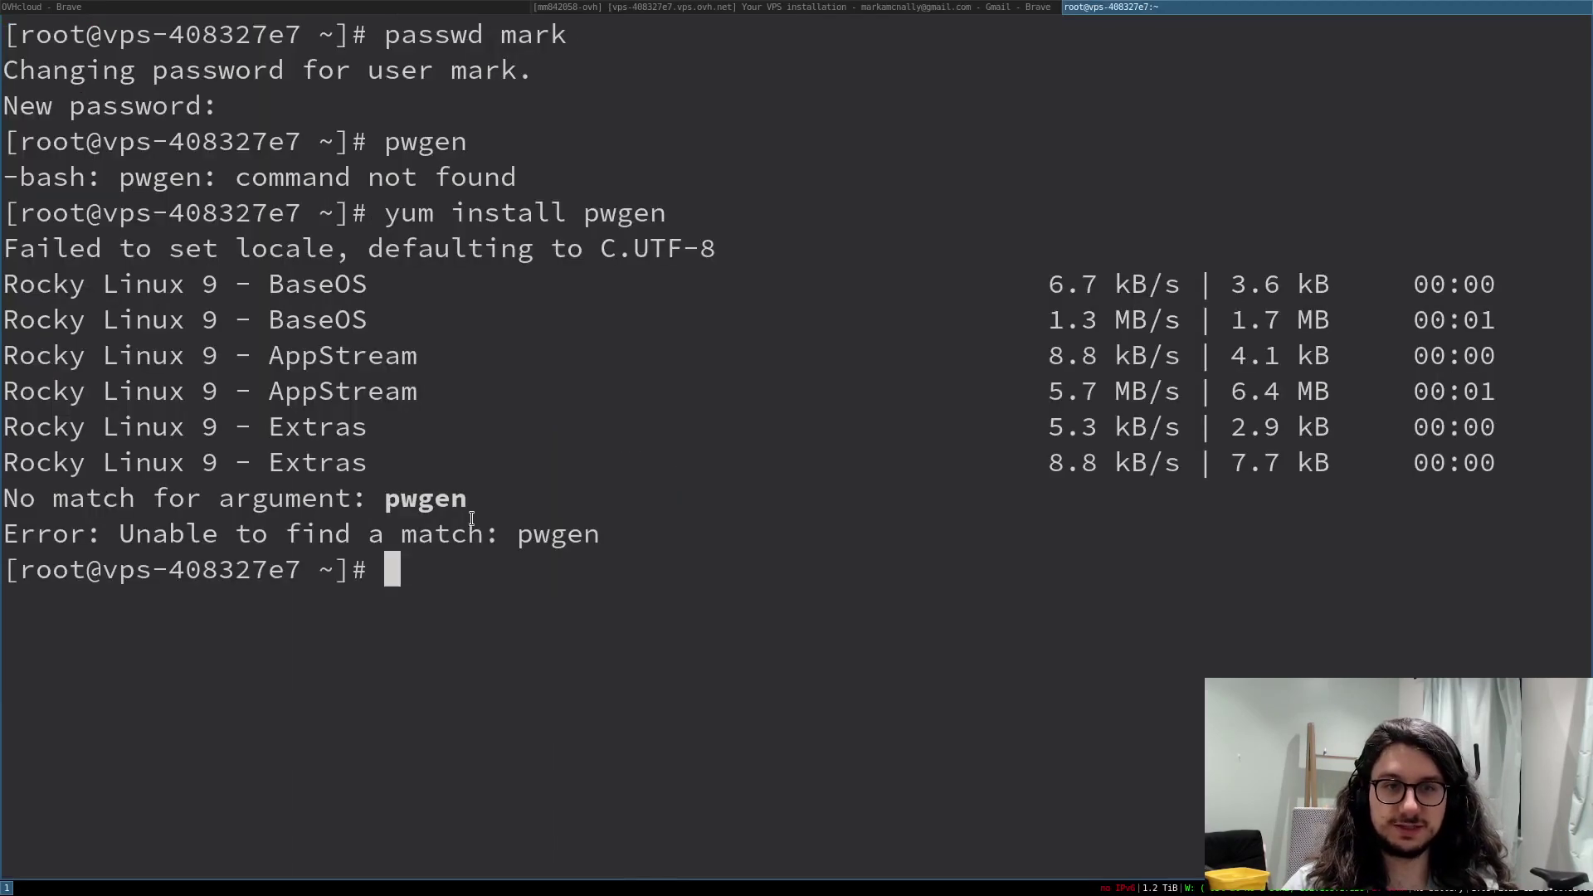
key("ctrl+l")
- Set the new user's password with passwd, pasting the generated password at both prompts
type("passw")
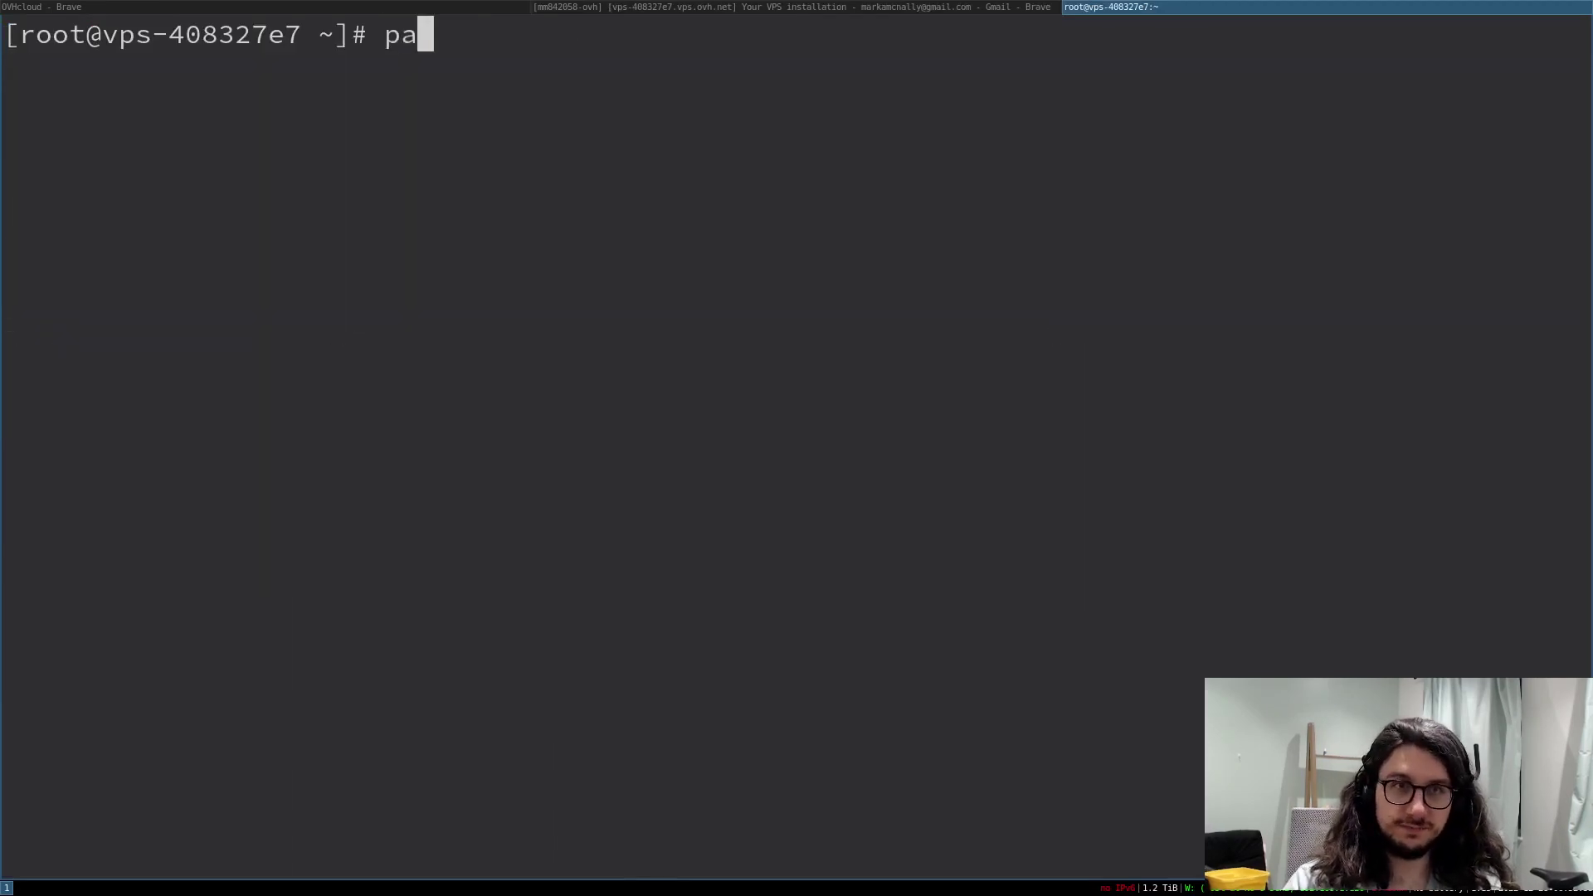
type("d mark")
key("Return")
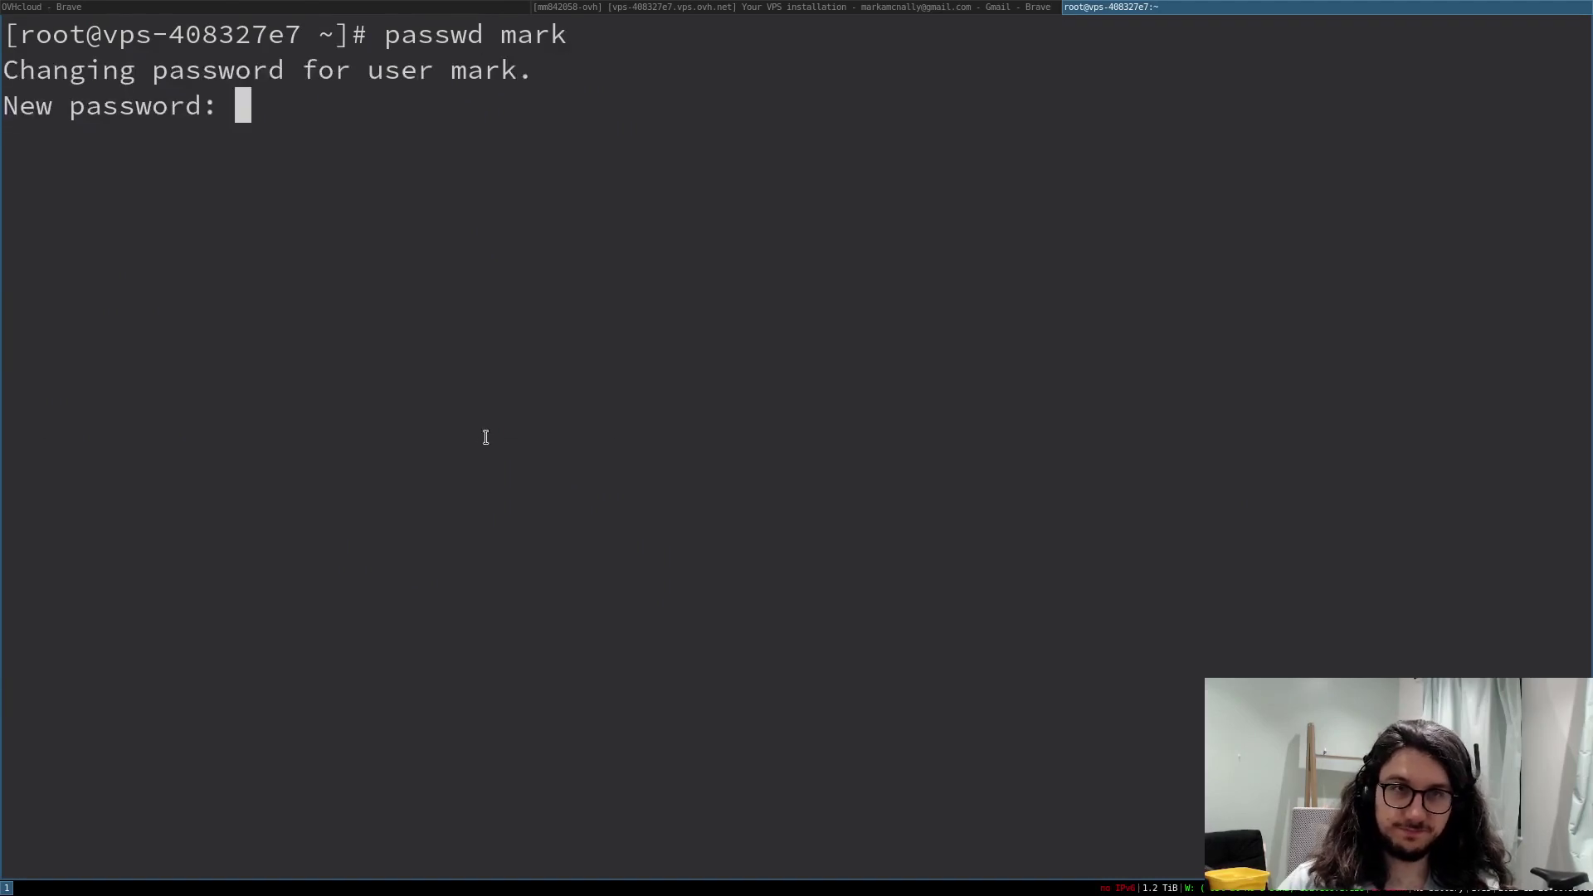
right_click(485, 438)
left_click(543, 490)
key("Return")
right_click(519, 437)
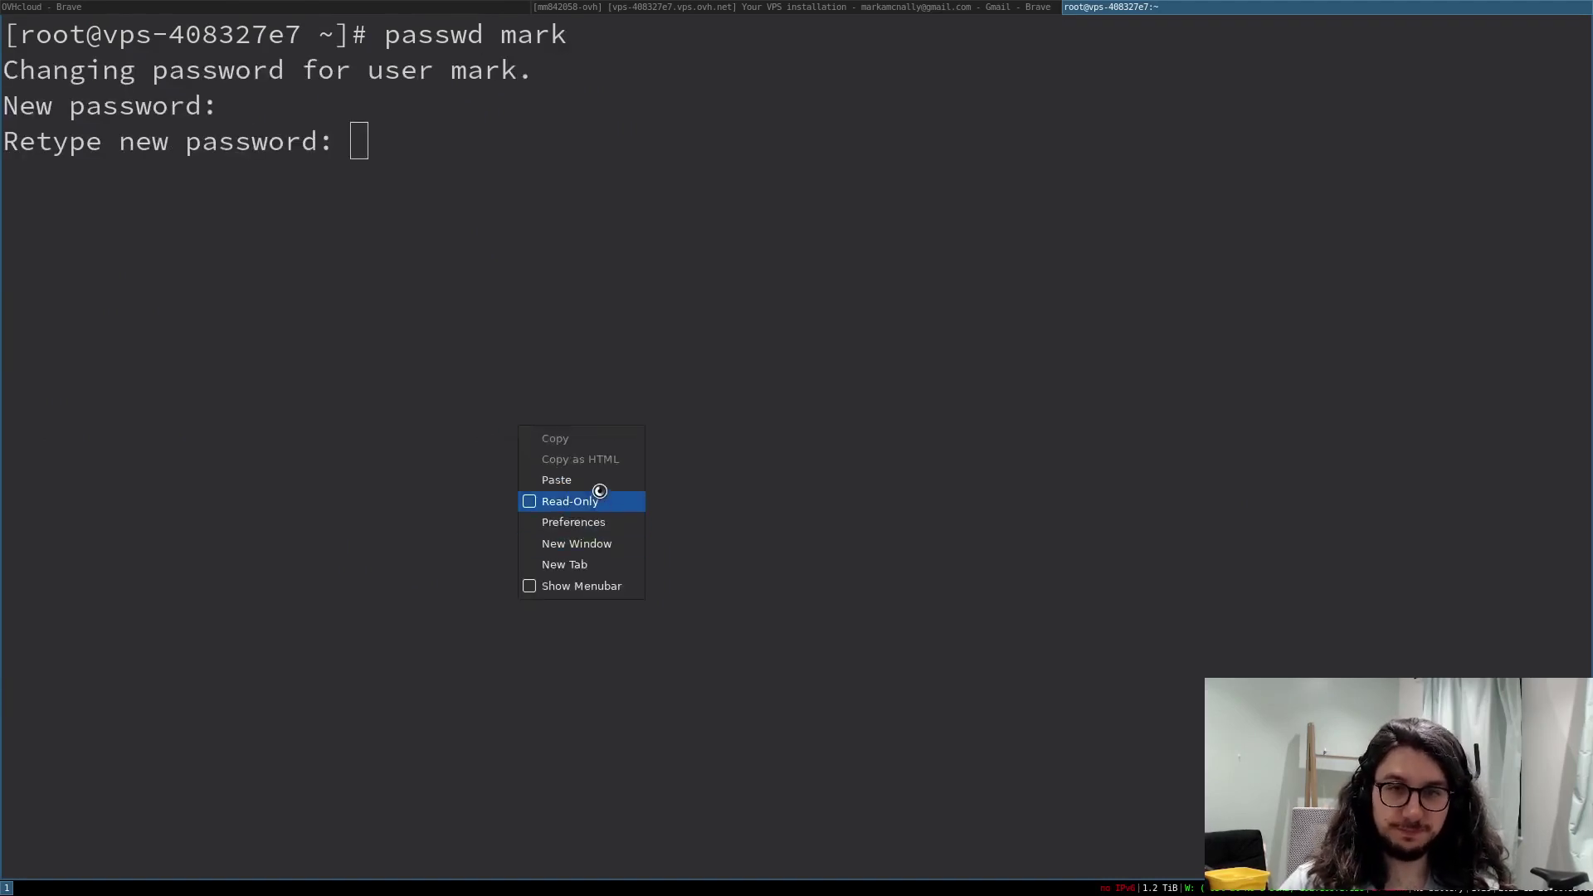
left_click(599, 489)
key("Return")
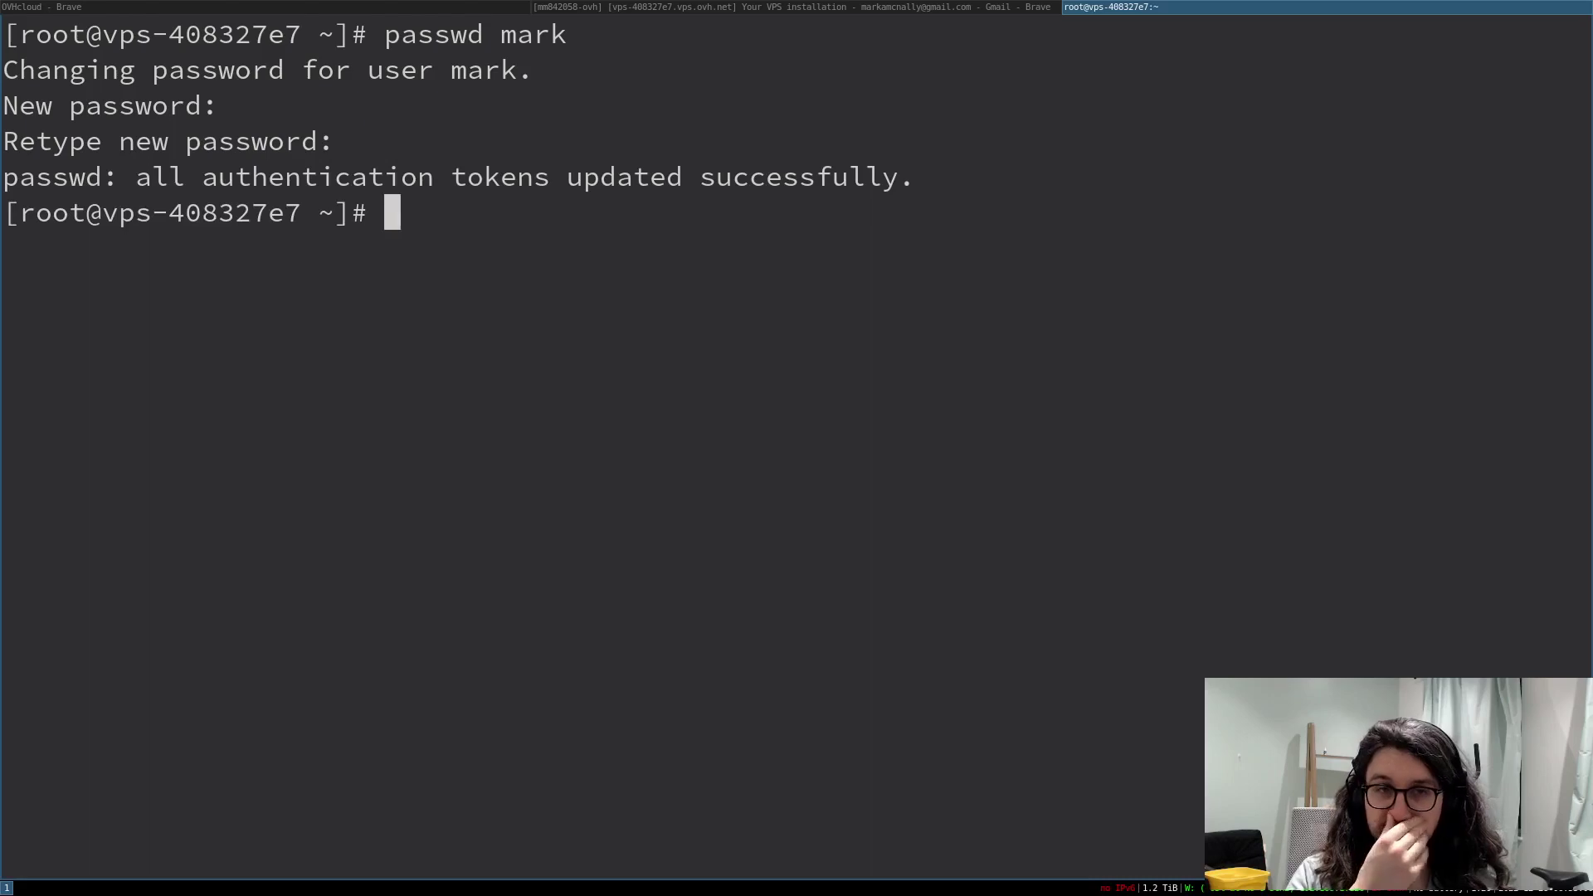
- Begin typing a su - command to switch to the new user
type("us -")
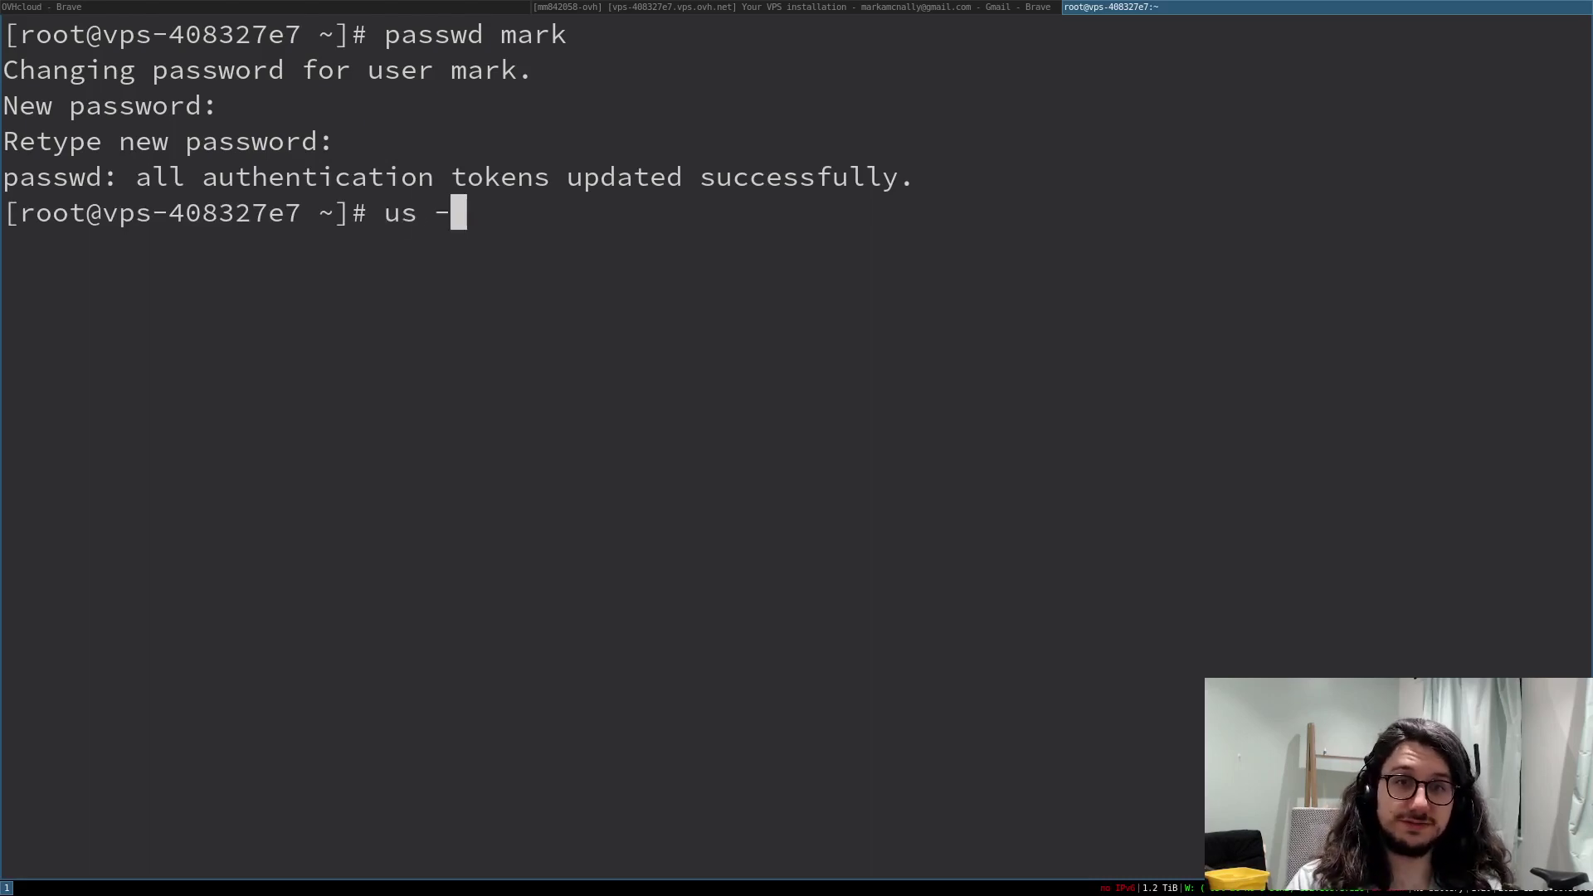
key("BackSpace")
key("BackSpace")
key("BackSpace")
key("BackSpace")
type("su ")
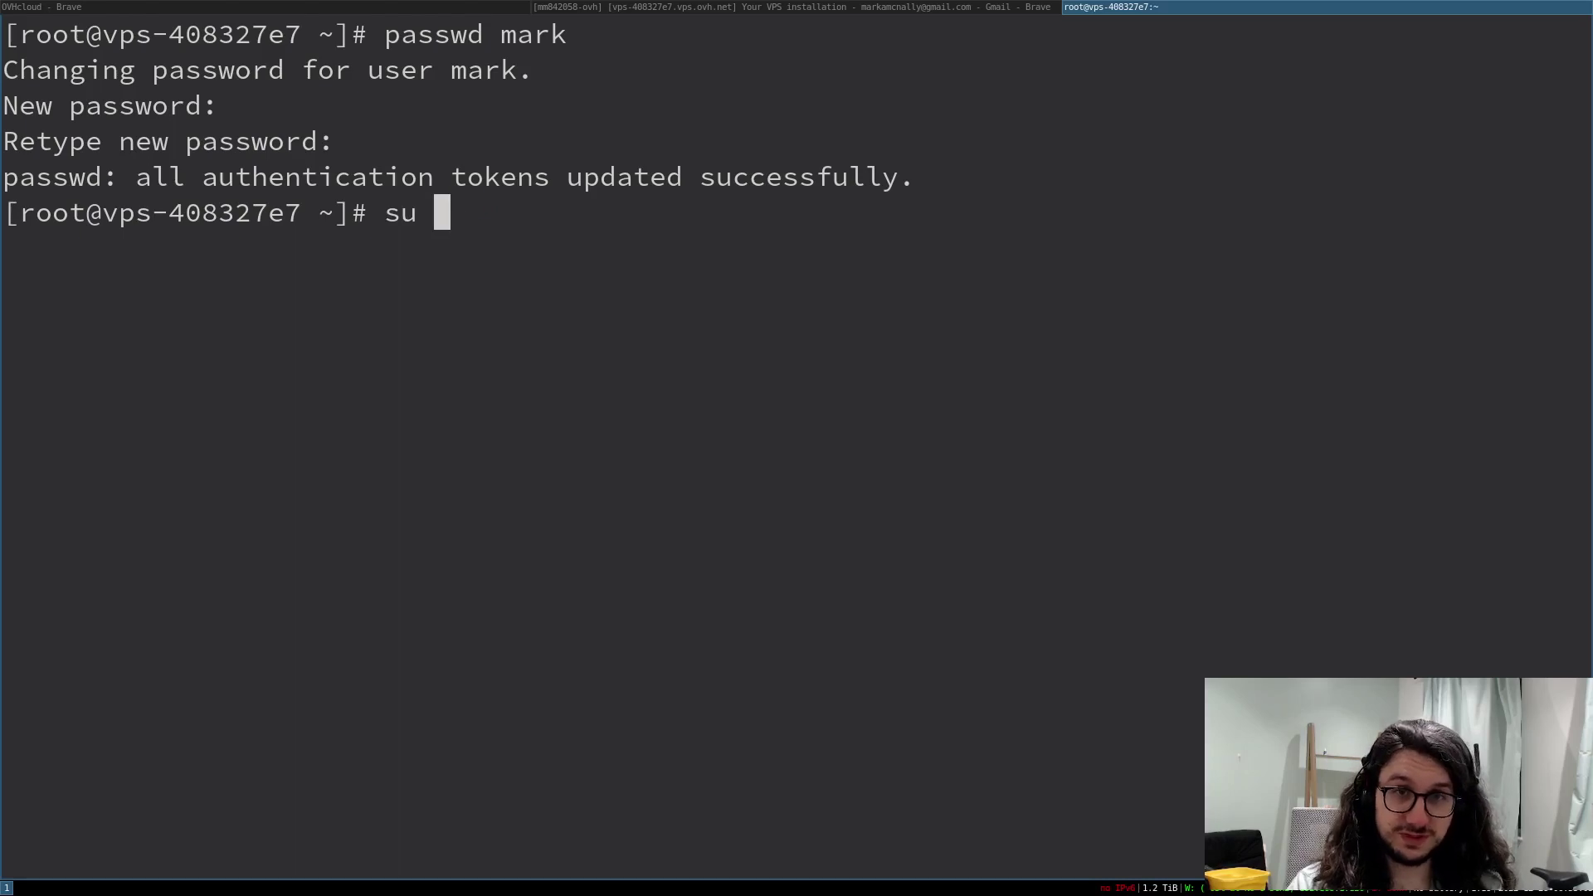
type("- passwd")
- Switch to the new user account with su - and clear the screen
key("Return")
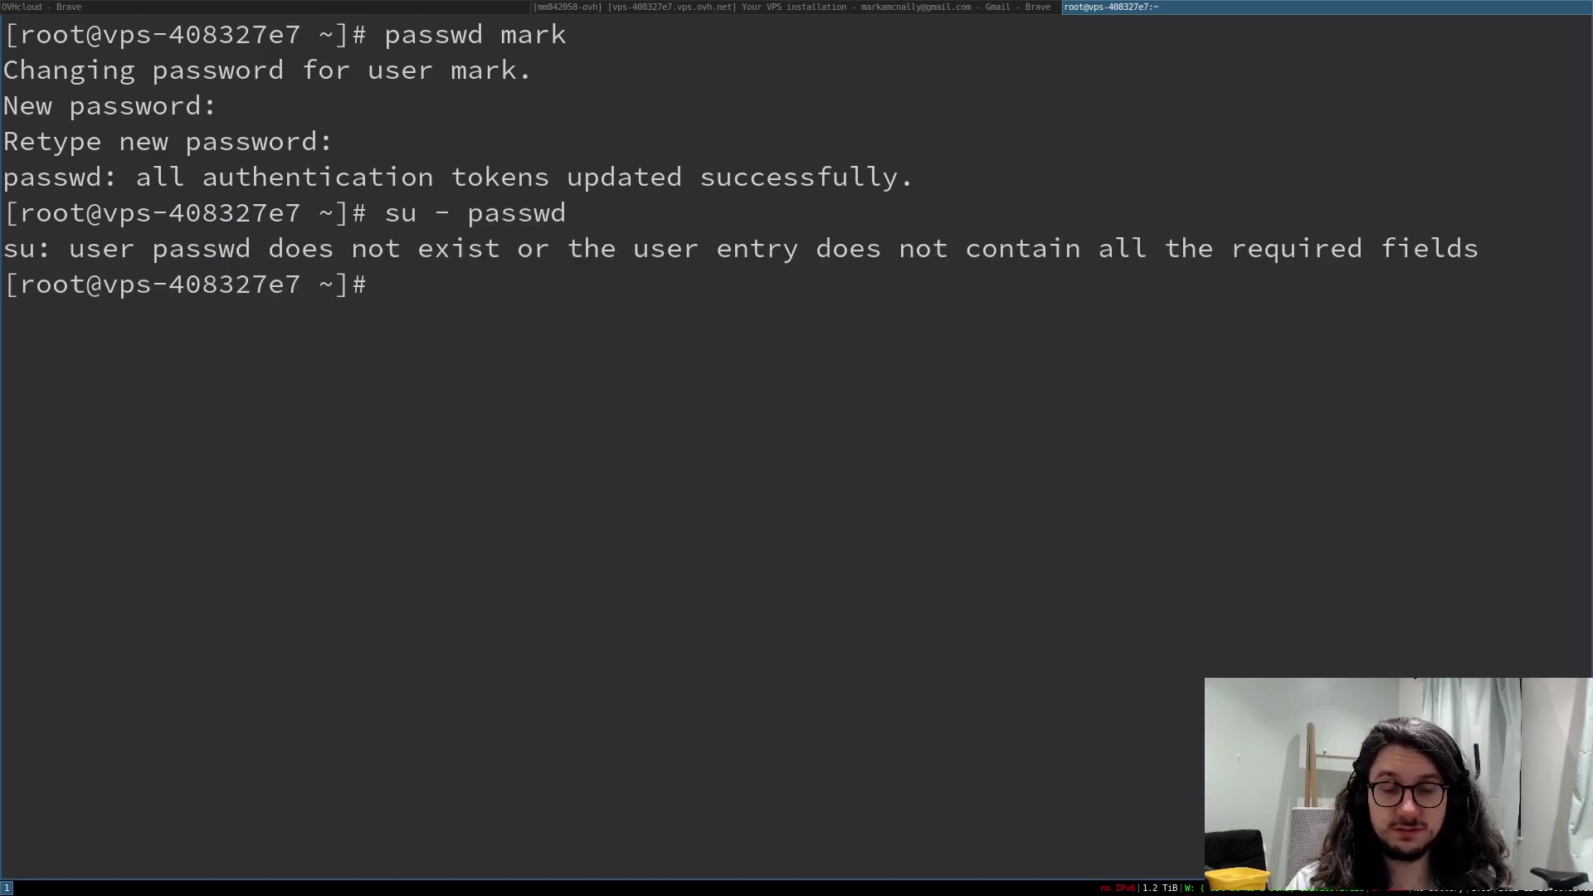
type("su - mark")
key("Return")
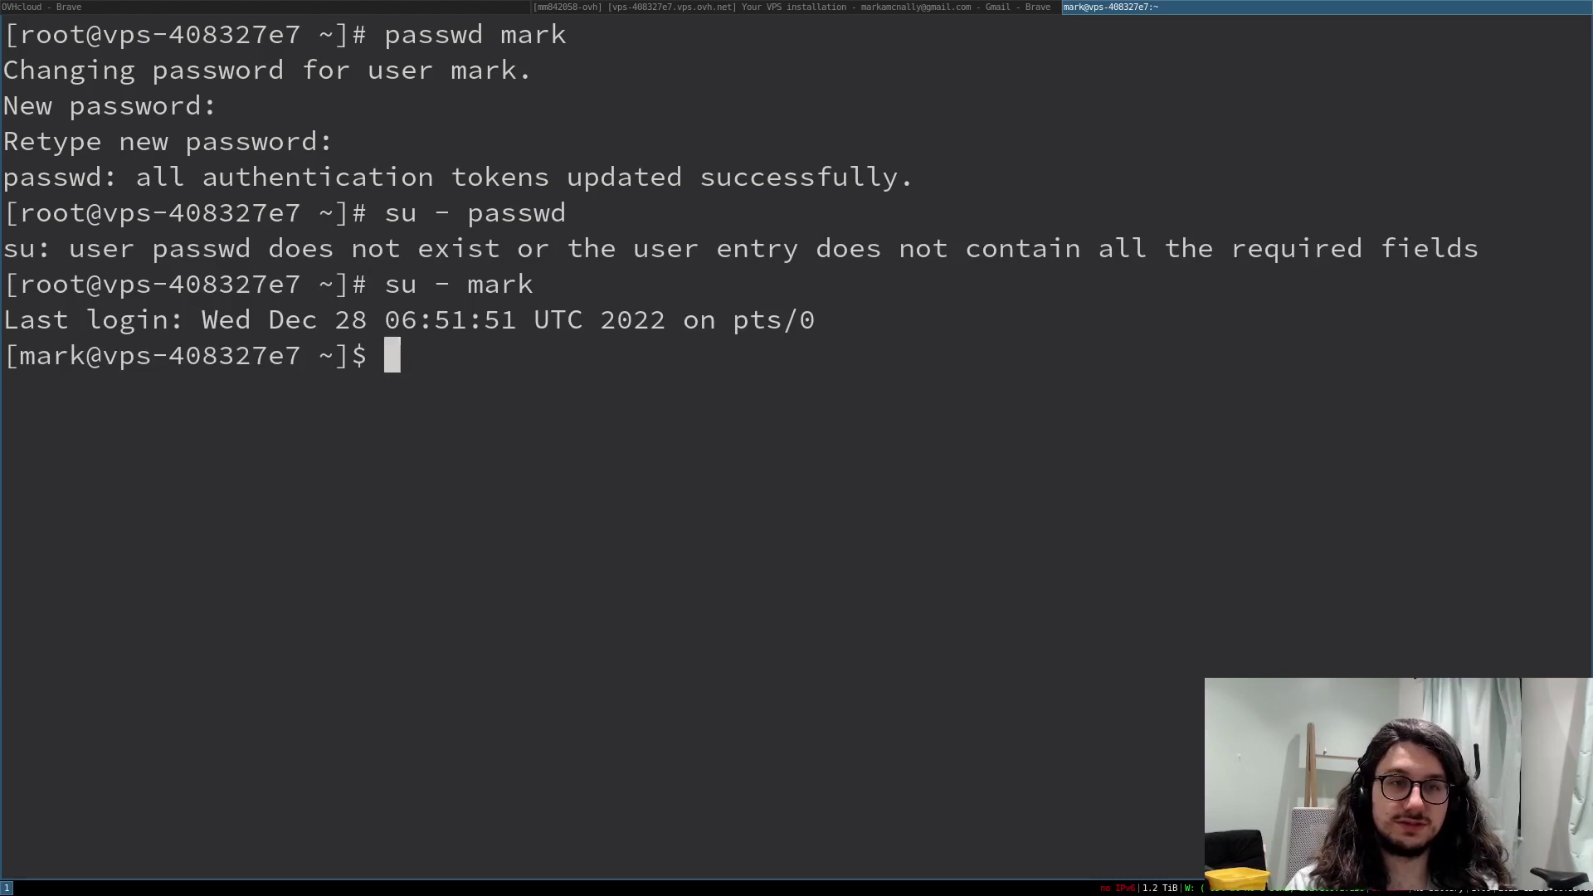
key("ctrl+l")
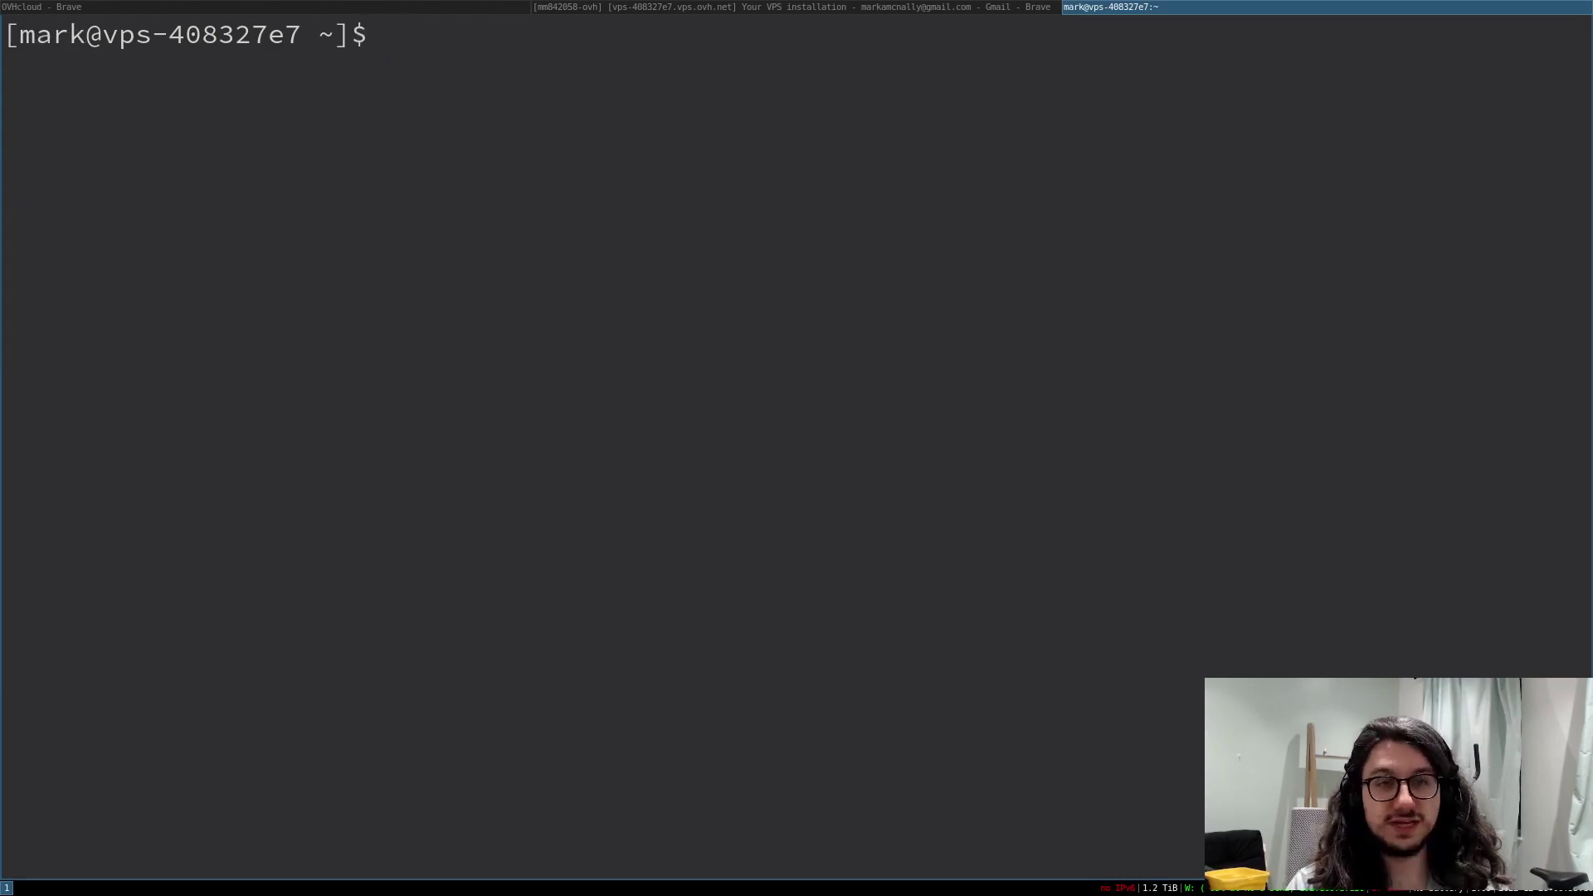
- Verify sudo rights by running sudo ls and sudo ls / with the pasted password
type("sudo ls")
key("Return")
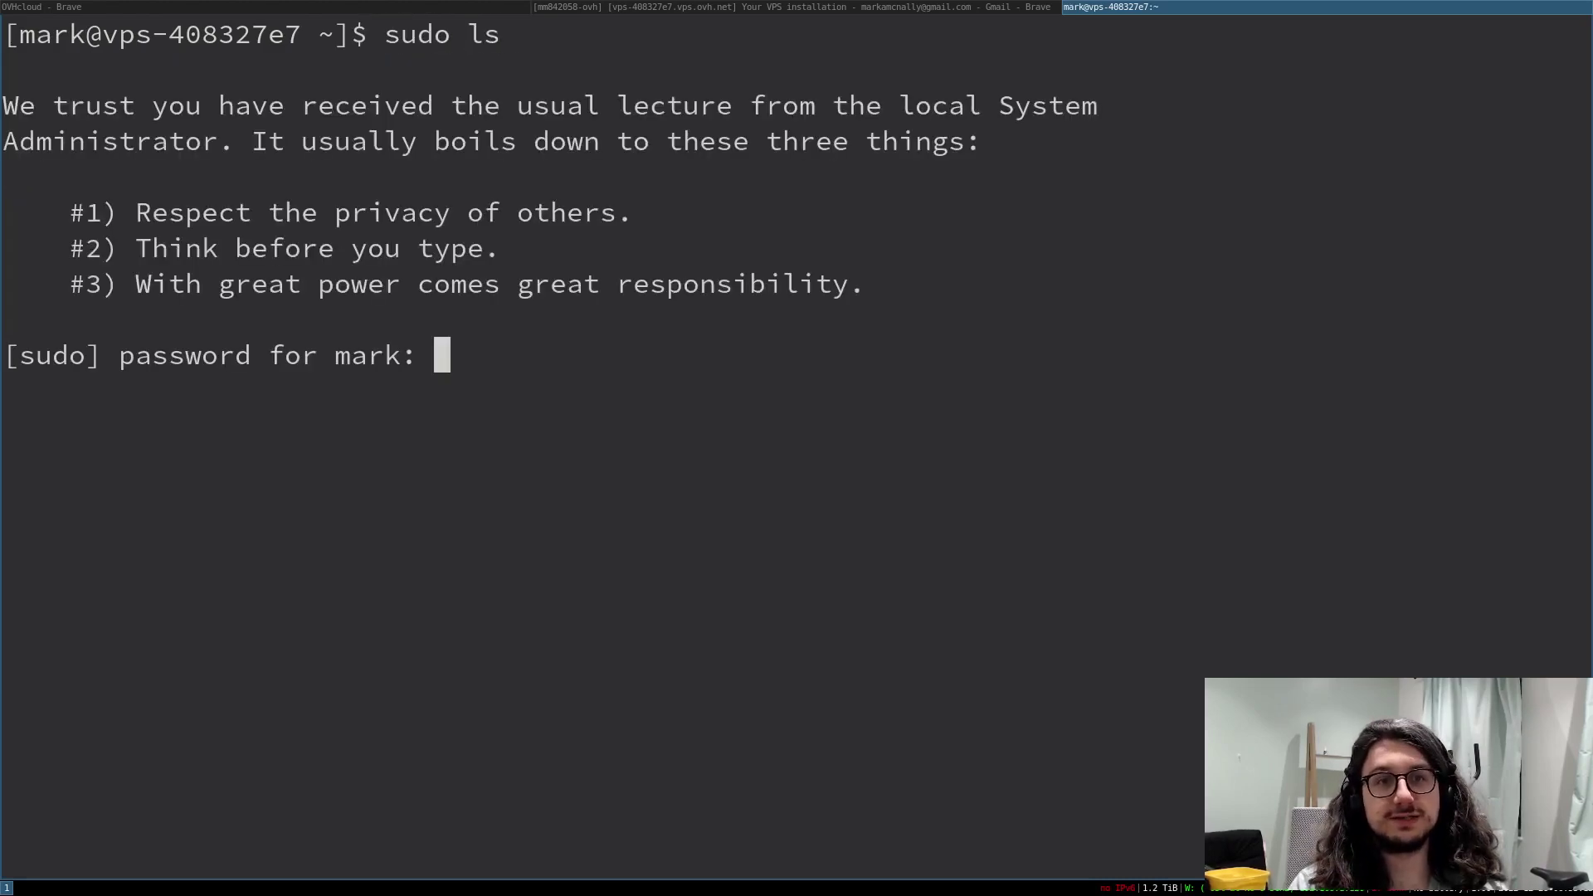
right_click(819, 559)
left_click(882, 610)
key("Return")
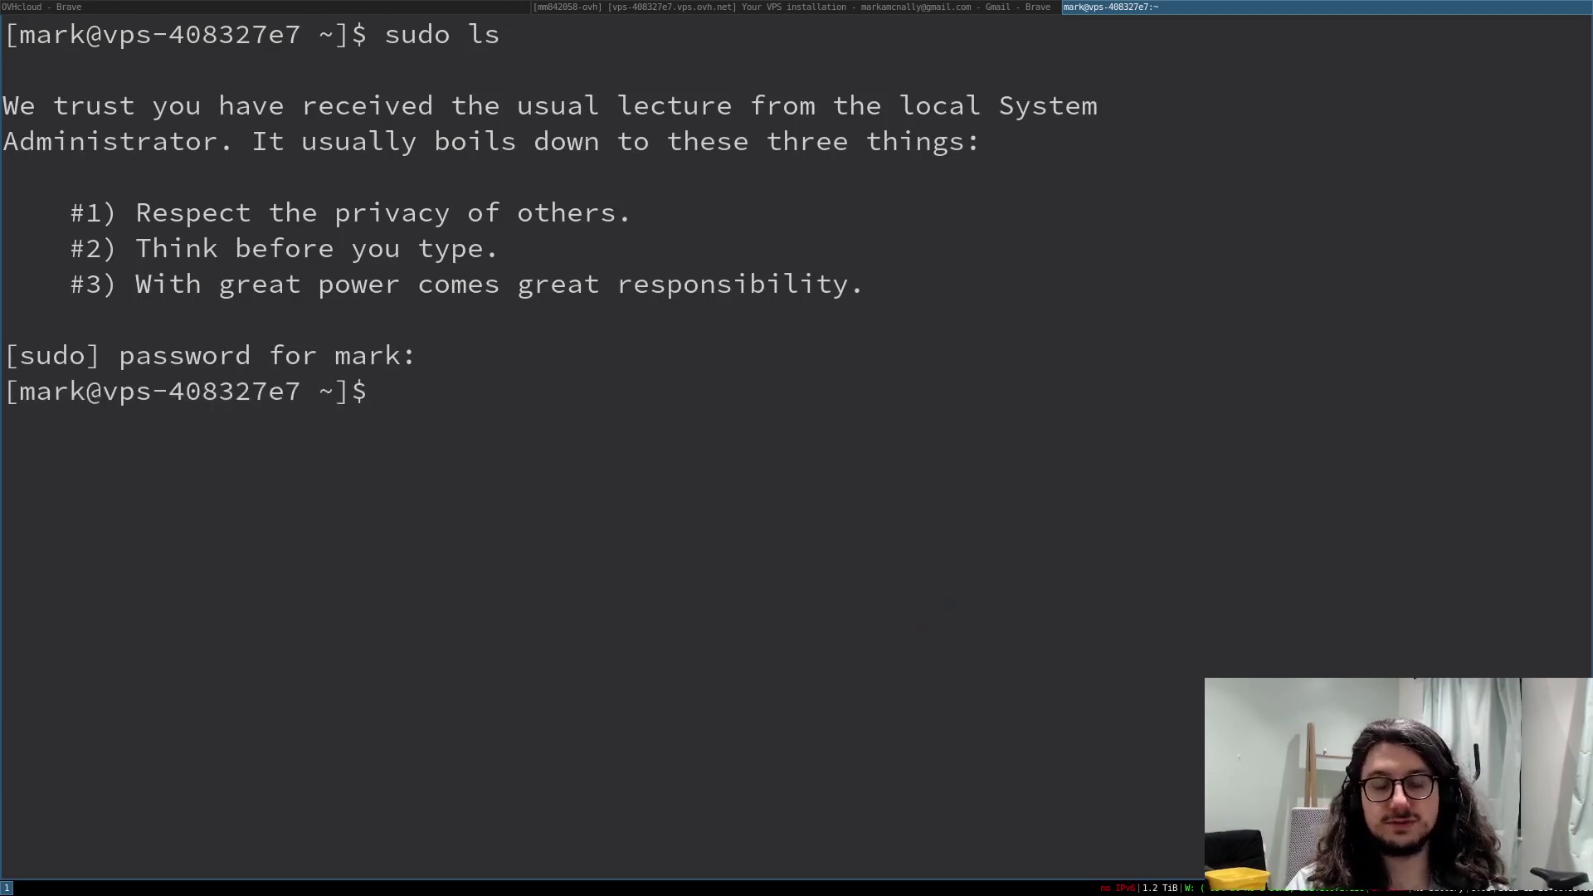
key("Up")
type("/")
key("Return")
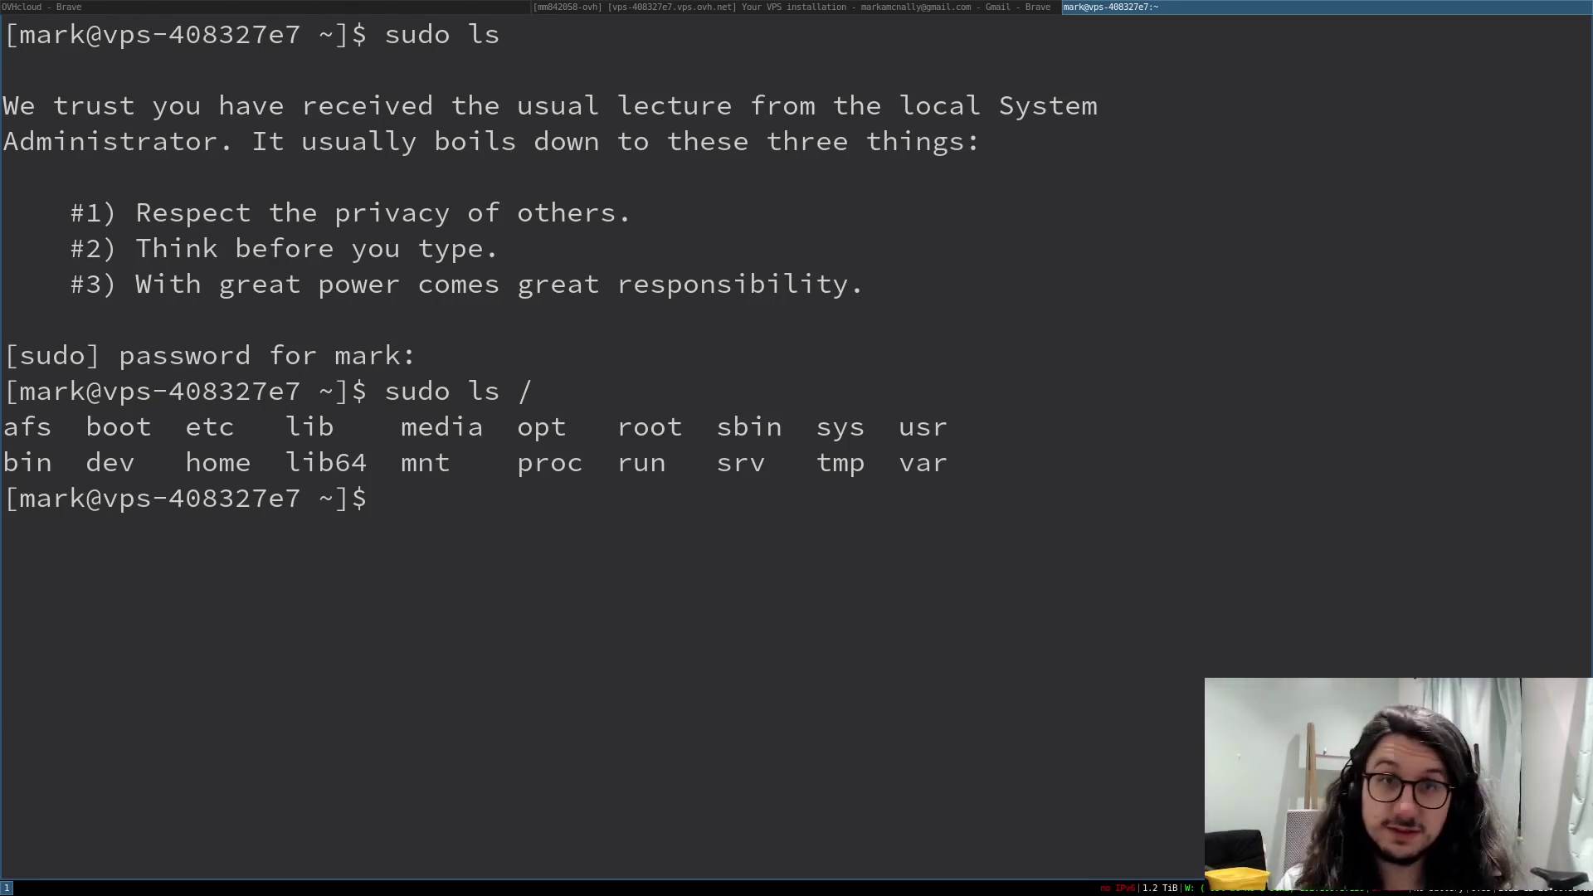
key("ctrl+l")
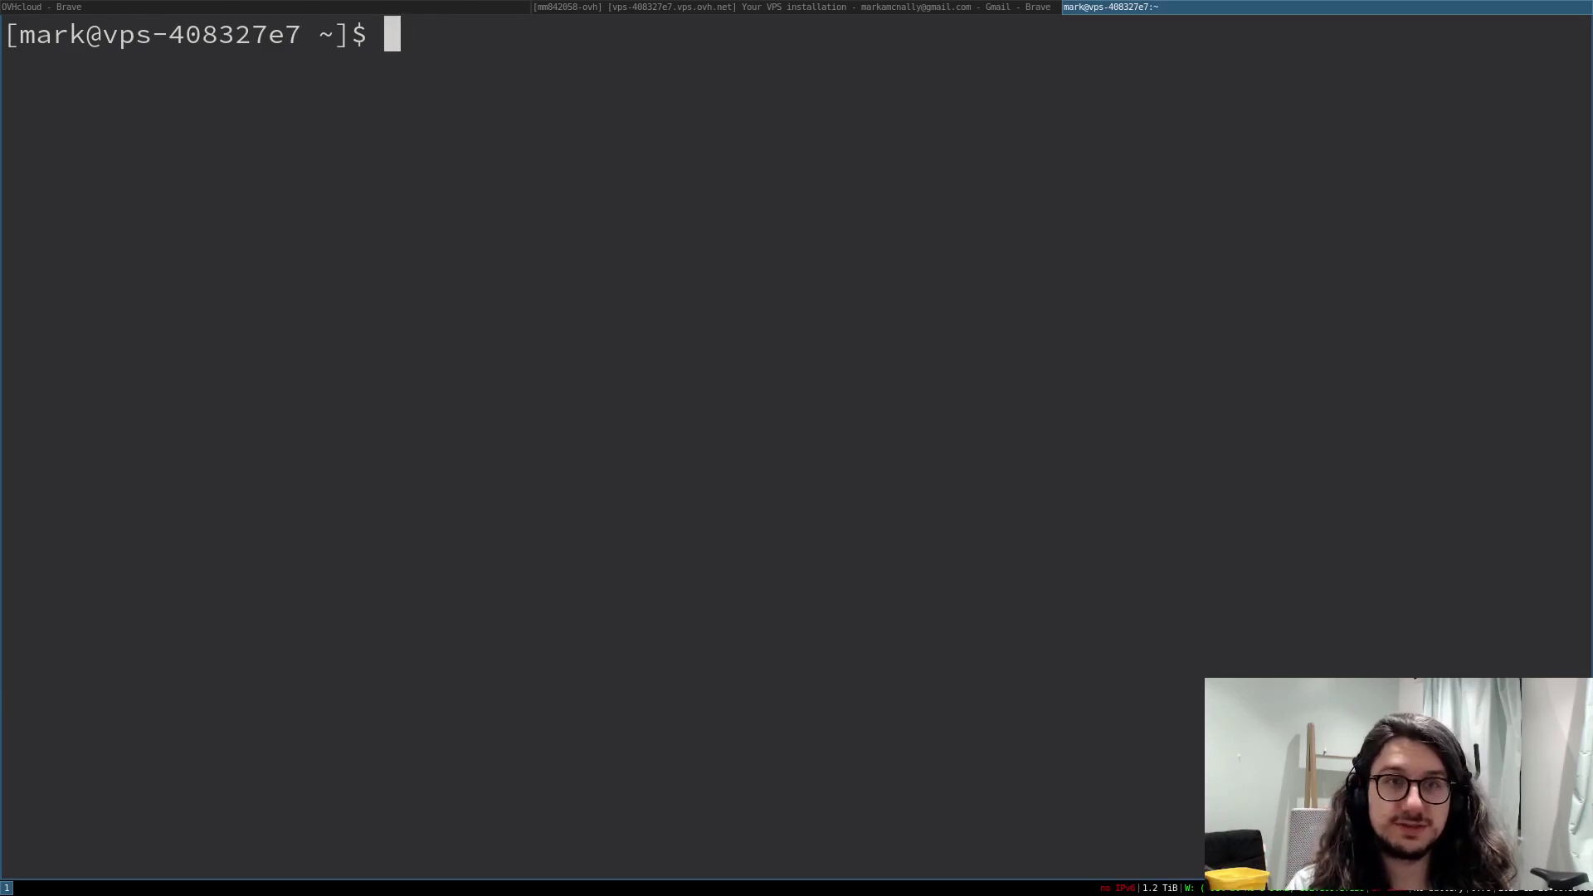
- Open ~/.ssh/authorized_keys in vi on the server
key("Return")
key("Return")
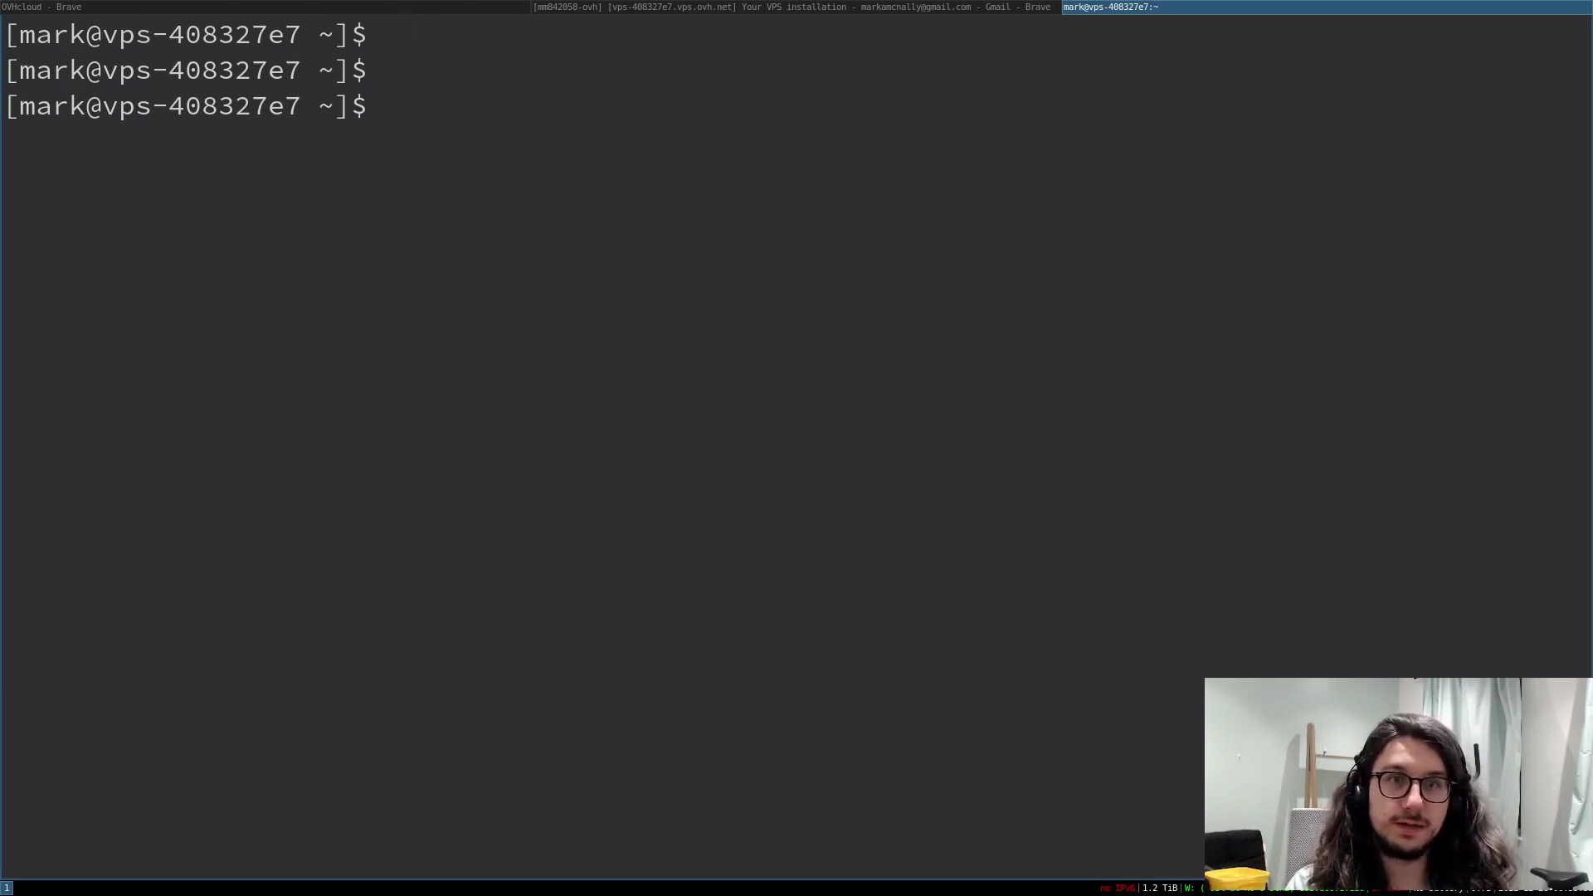
type("vim .a")
type("u")
key("BackSpace")
key("BackSpace")
type("ssh/id_rsa")
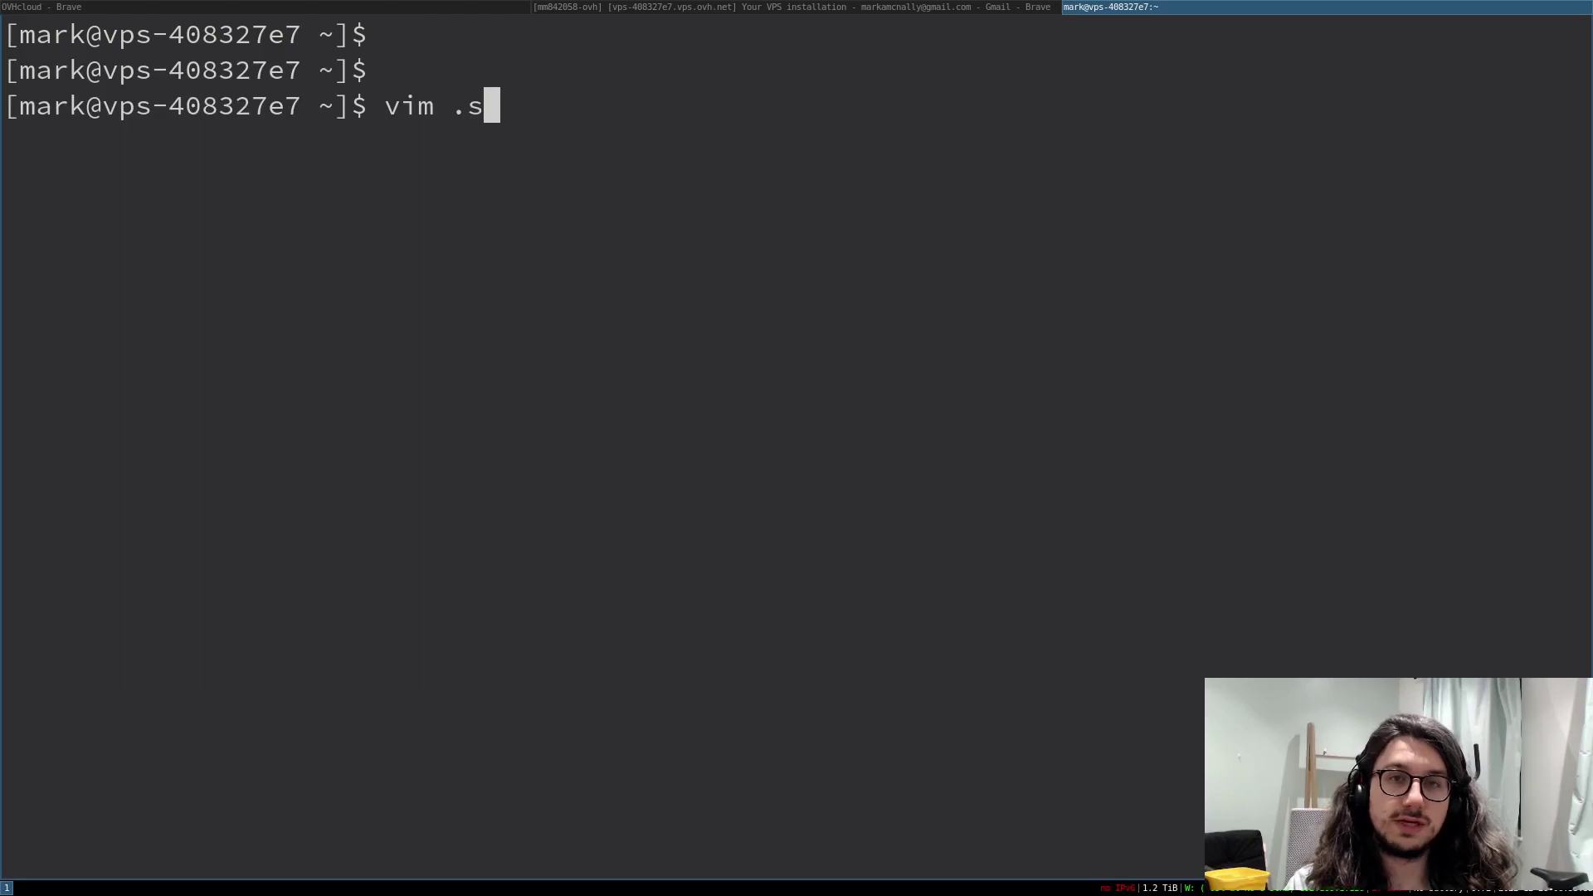
key("BackSpace")
key("BackSpace")
key("BackSpace")
key("BackSpace")
key("BackSpace")
key("BackSpace")
type("authorized_k")
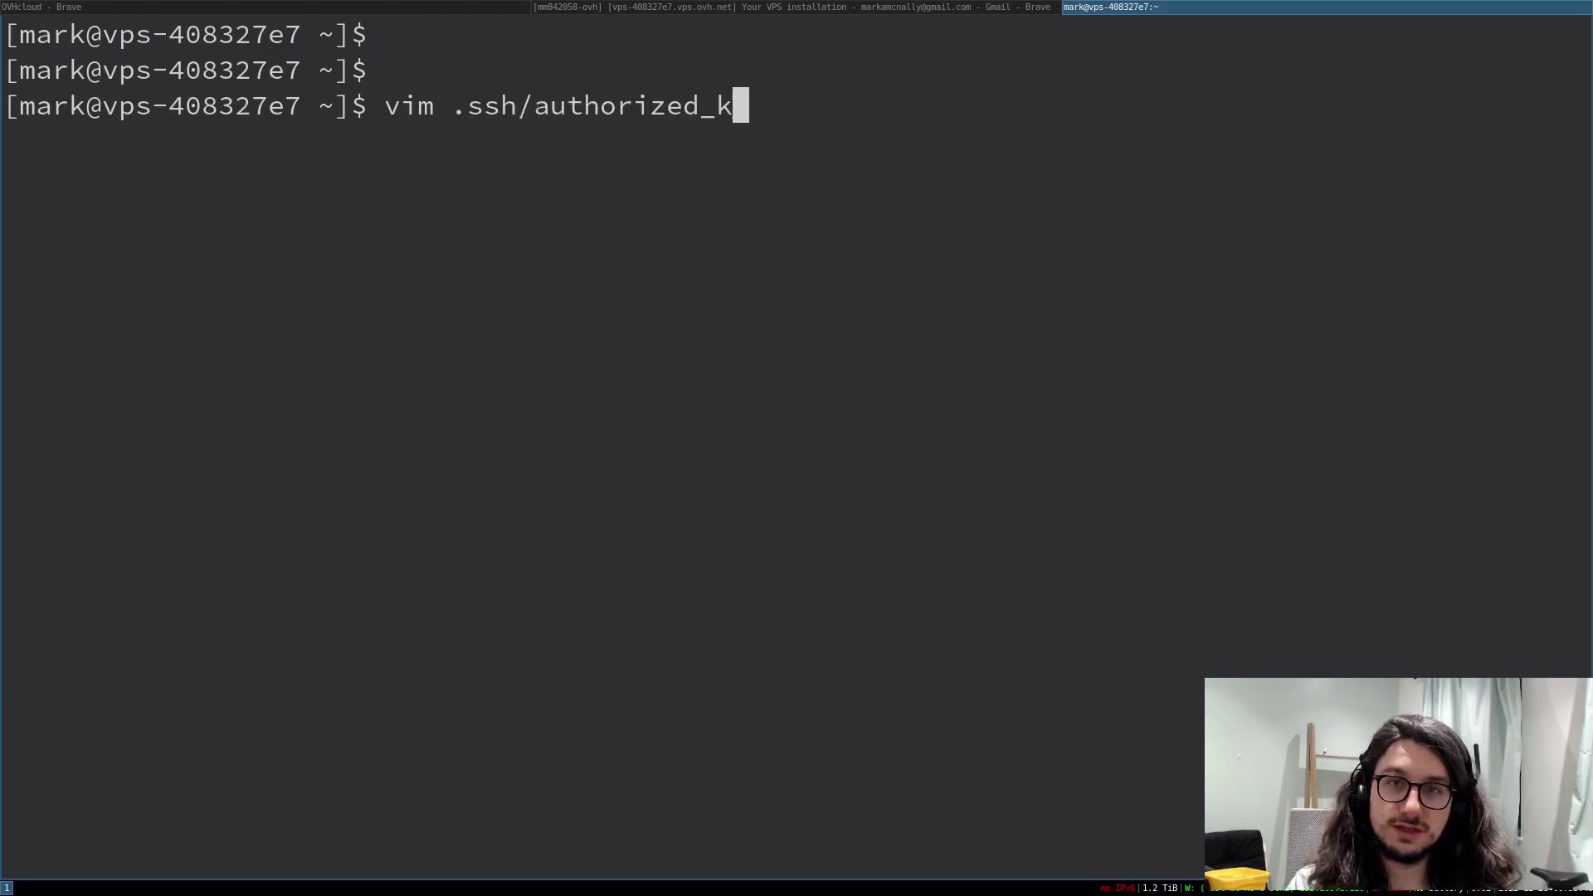
key("Tab")
key("Return")
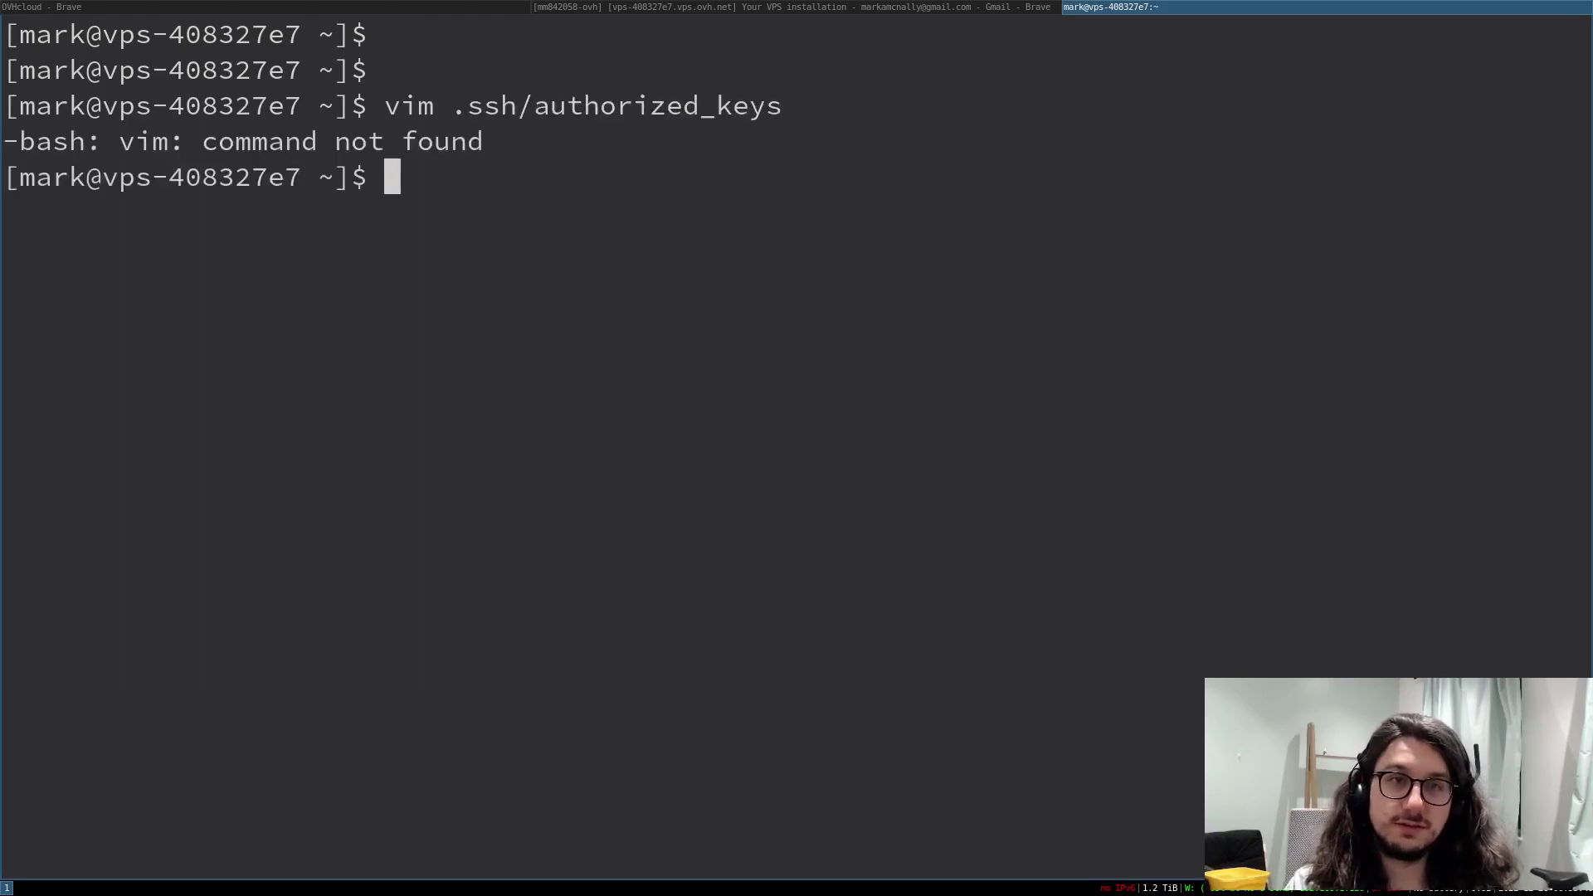
type("vi")
key("alt+period")
key("Return")
- Paste the local ~/.ssh/id_rsa.pub key into authorized_keys and save with :wq
type("i")
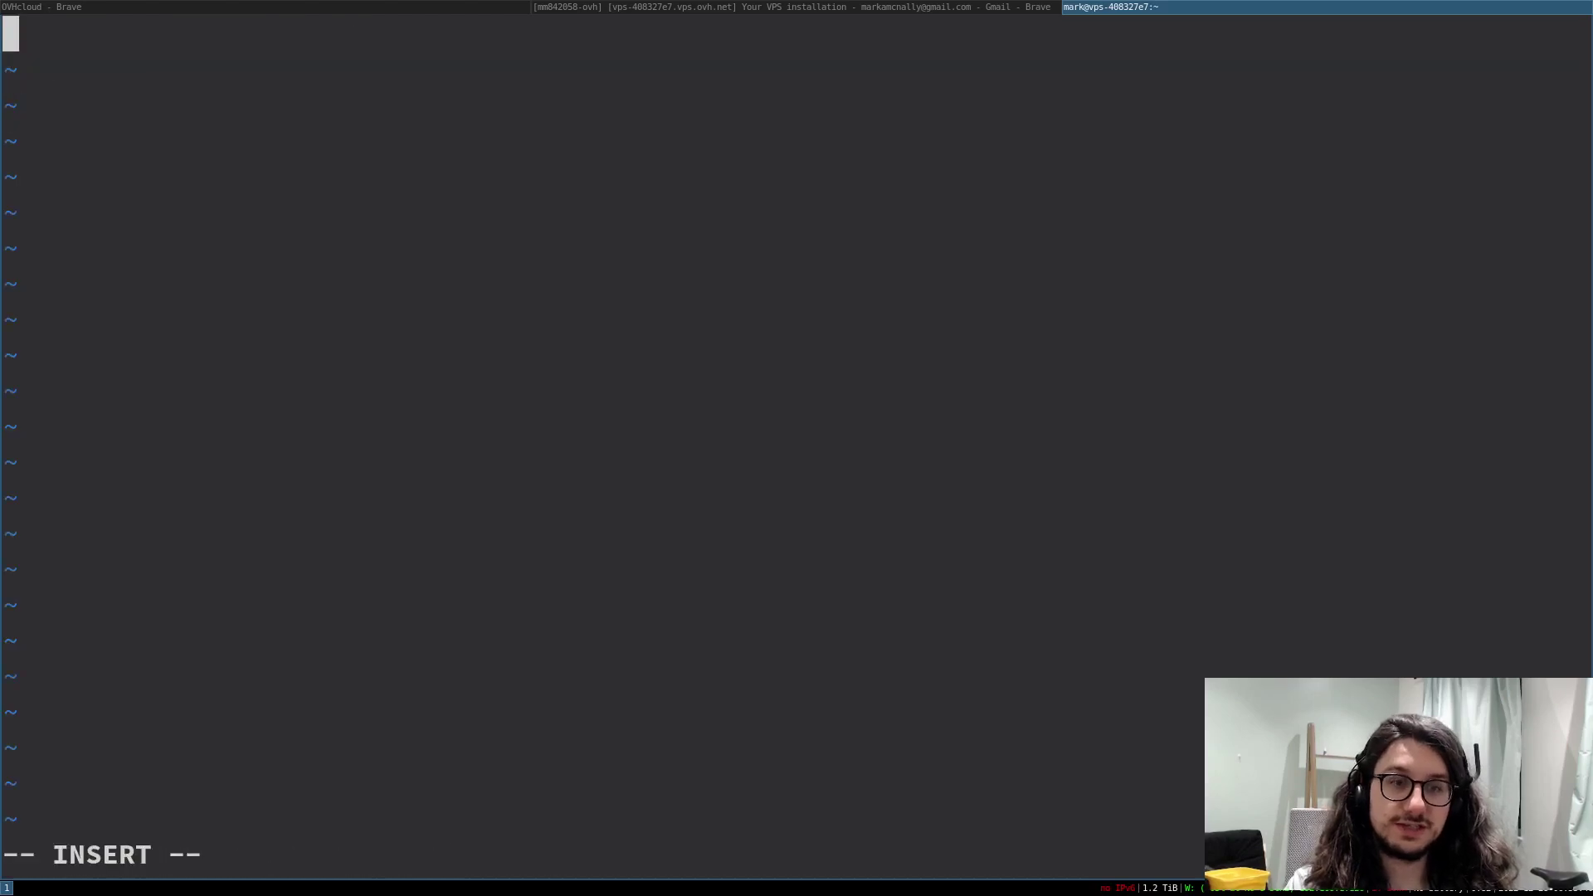
type("cat")
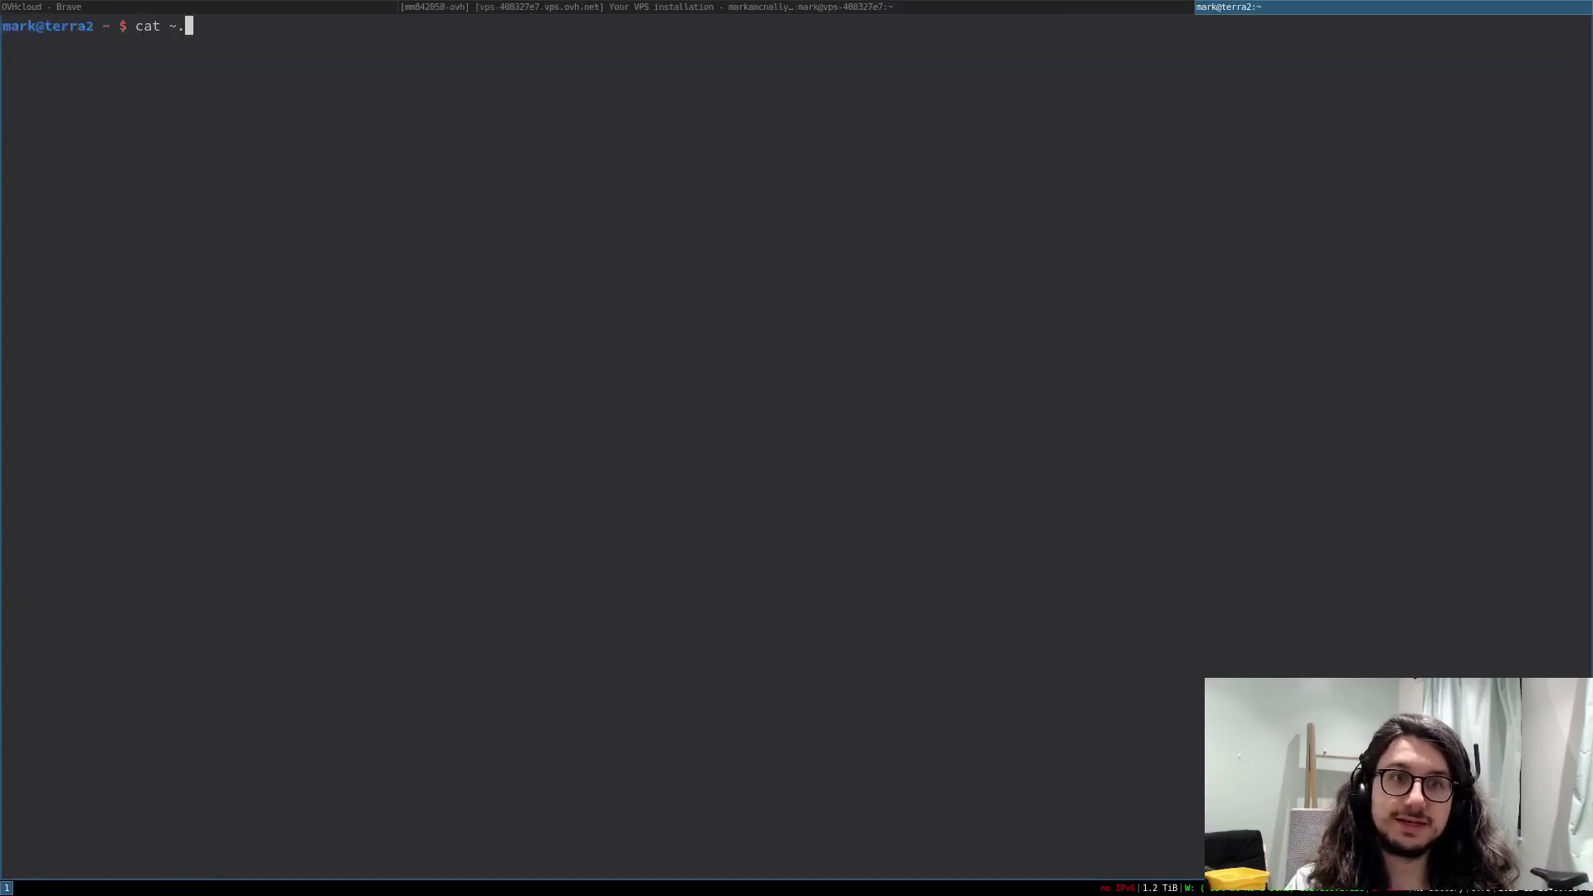
type(" ~/.ssh/")
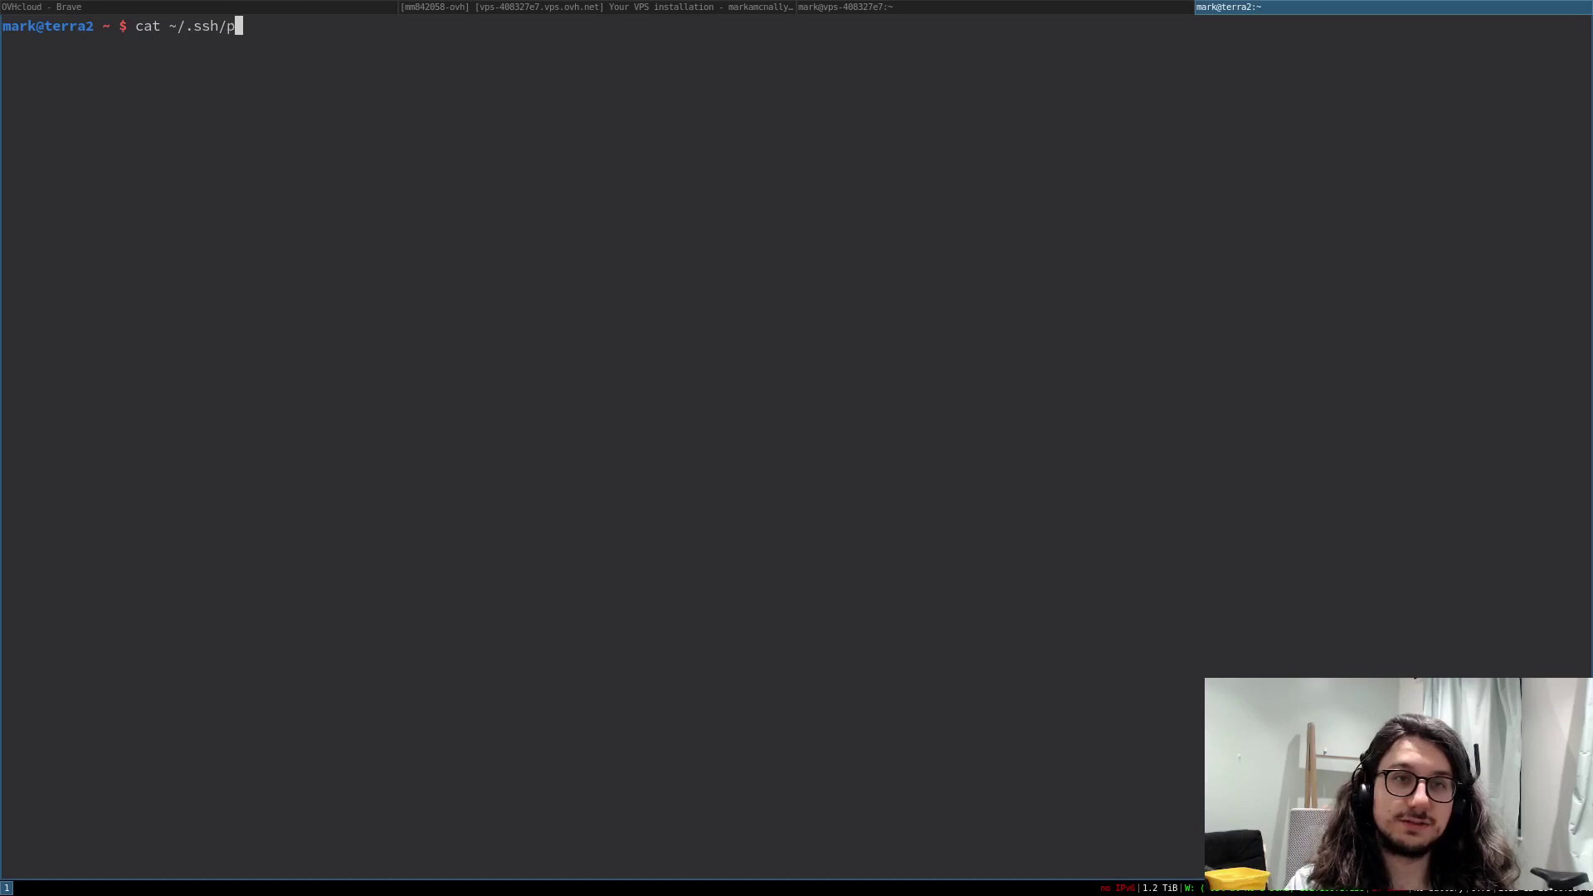
type("id_rsa.pub")
key("Return")
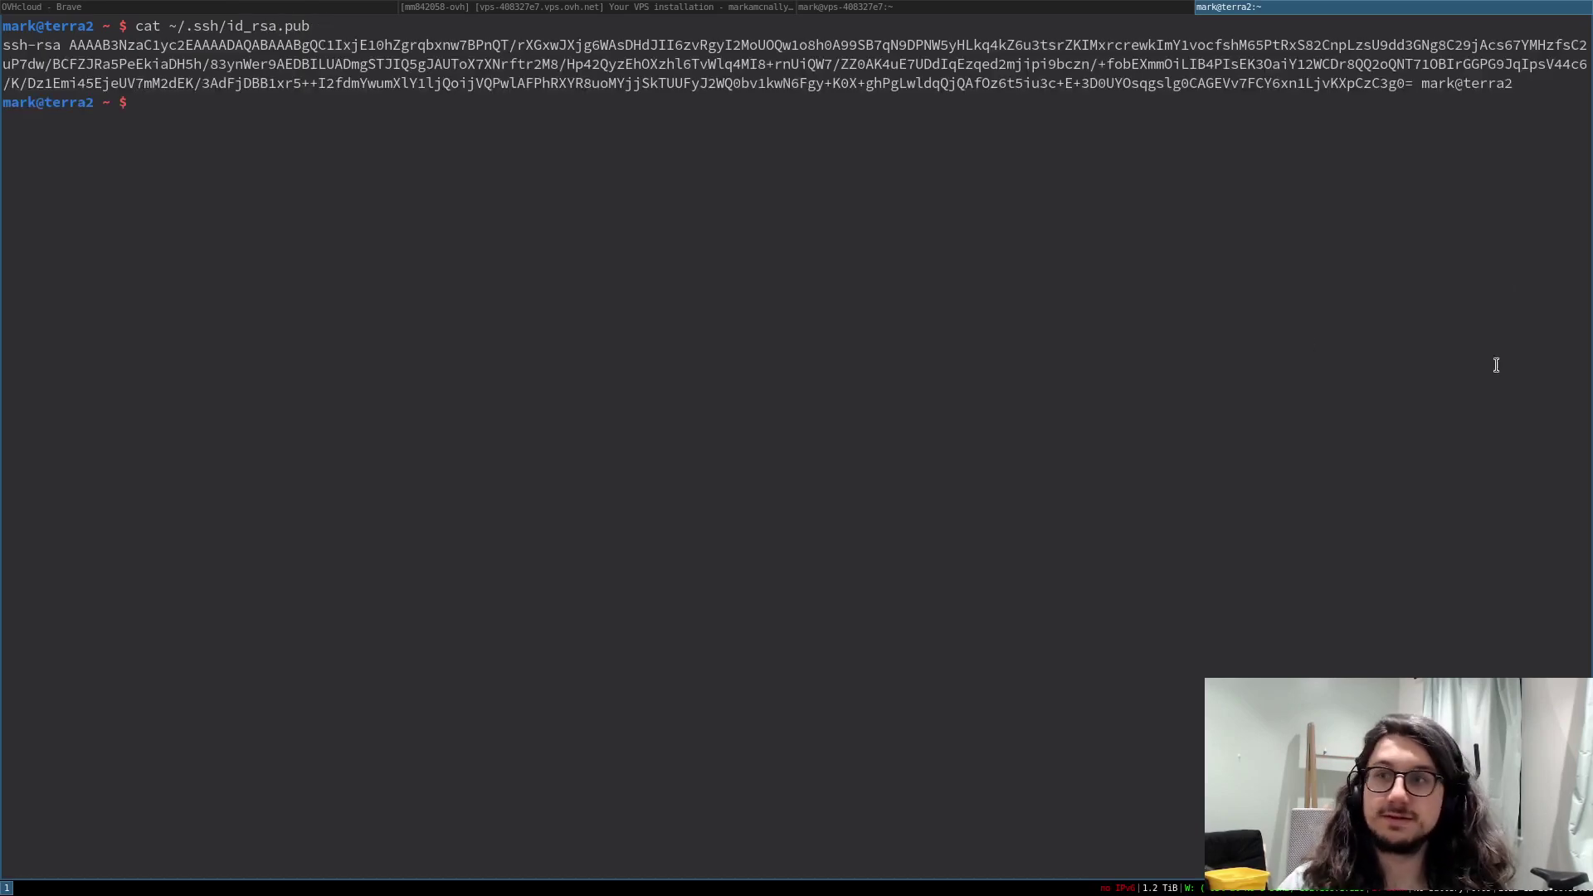
triple_click(1510, 83)
key("super+c")
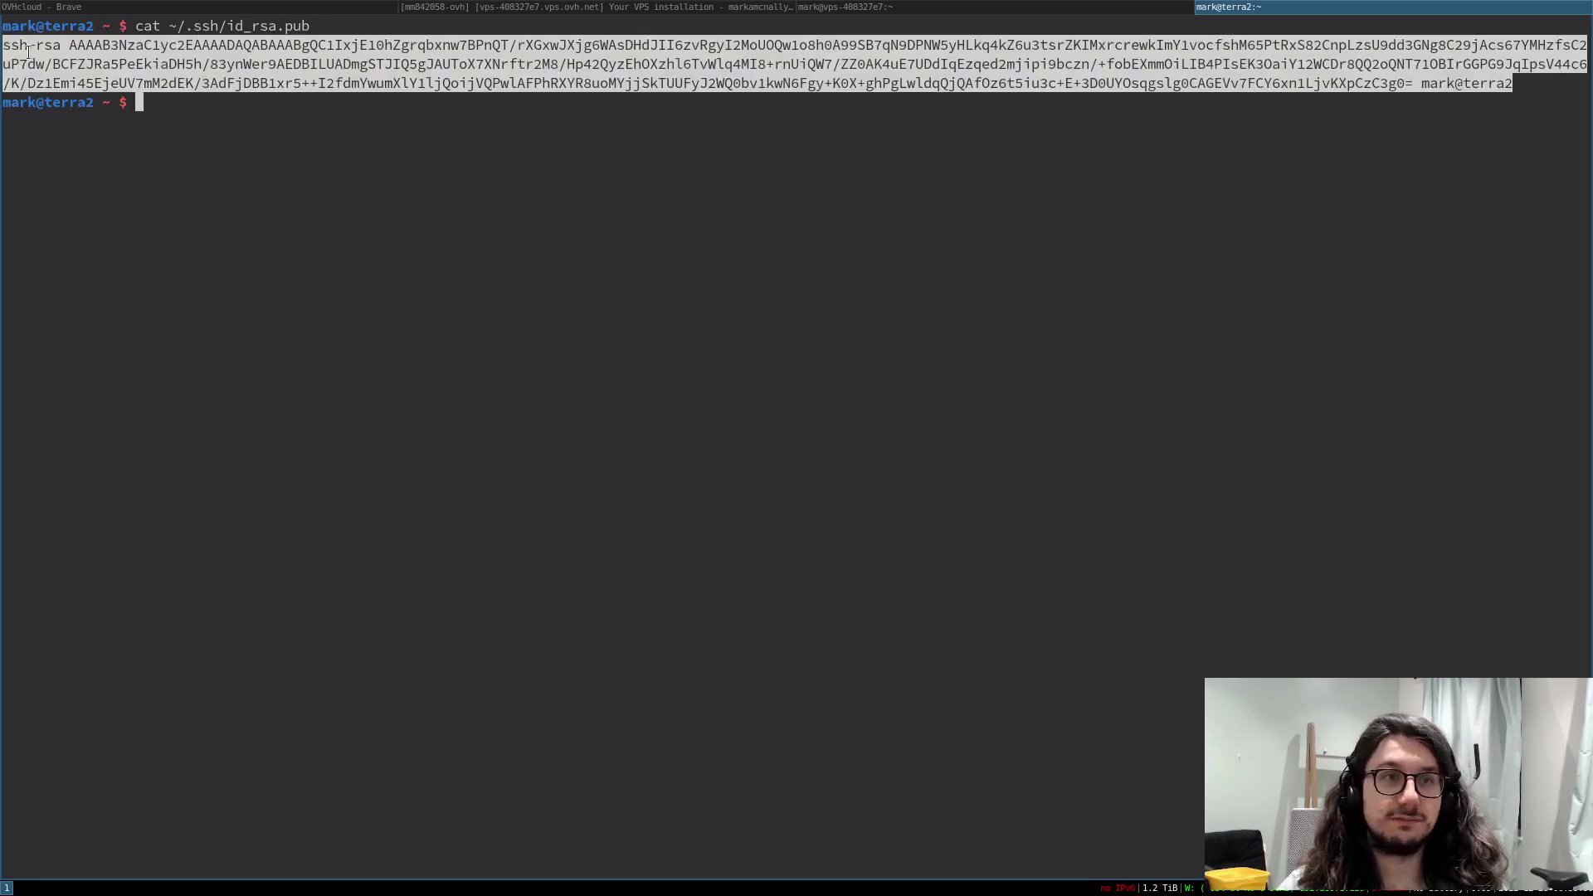
key("ctrl+d")
right_click(417, 321)
left_click(440, 324)
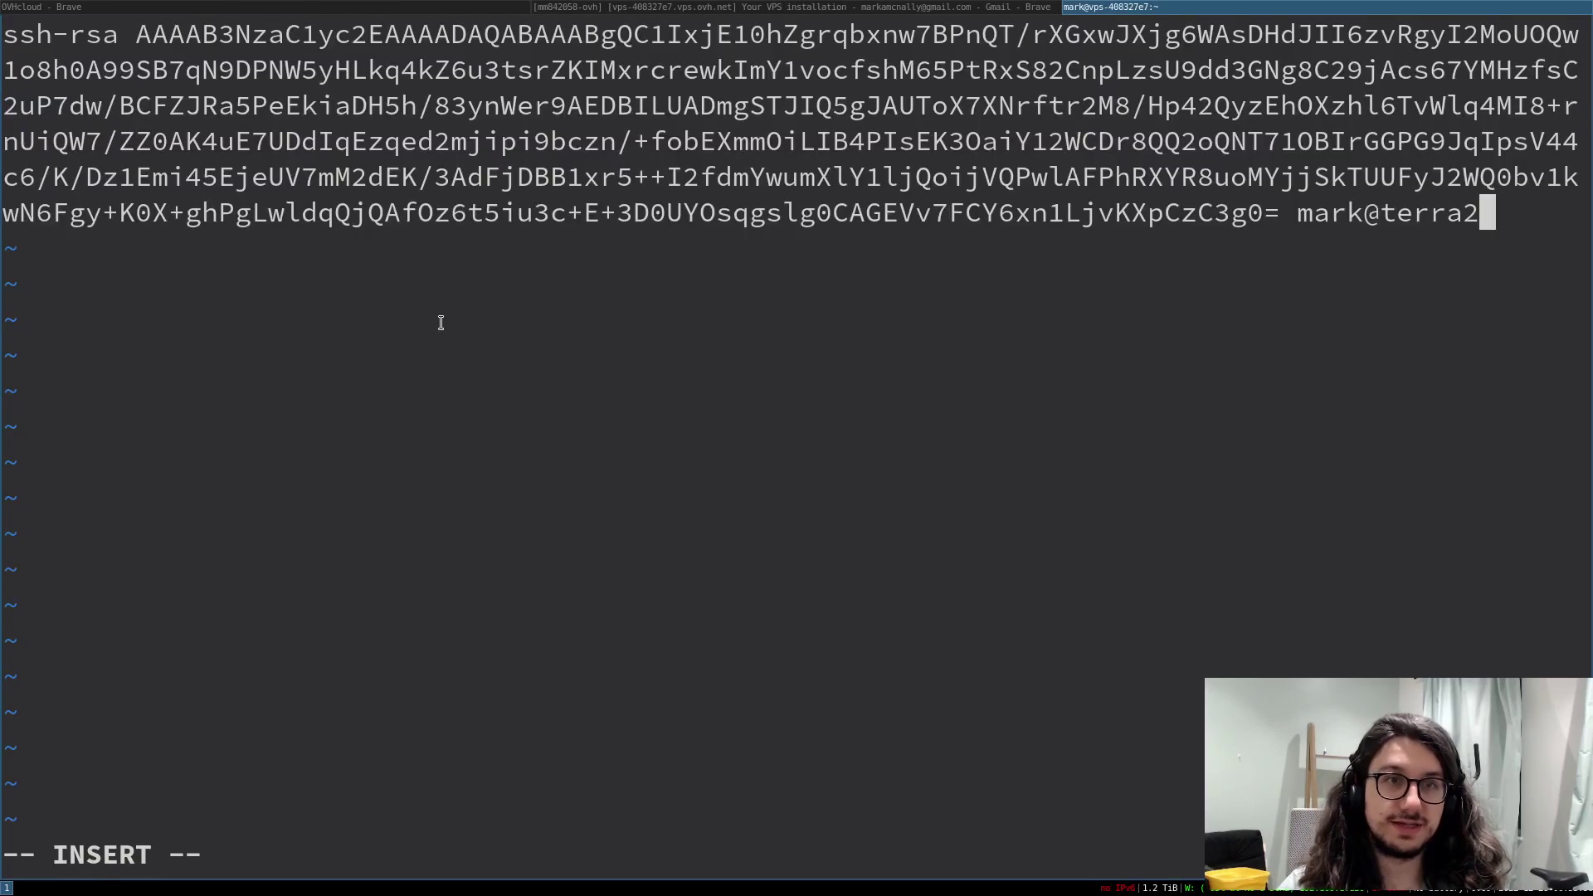
key("Escape")
type(":wq")
key("Return")
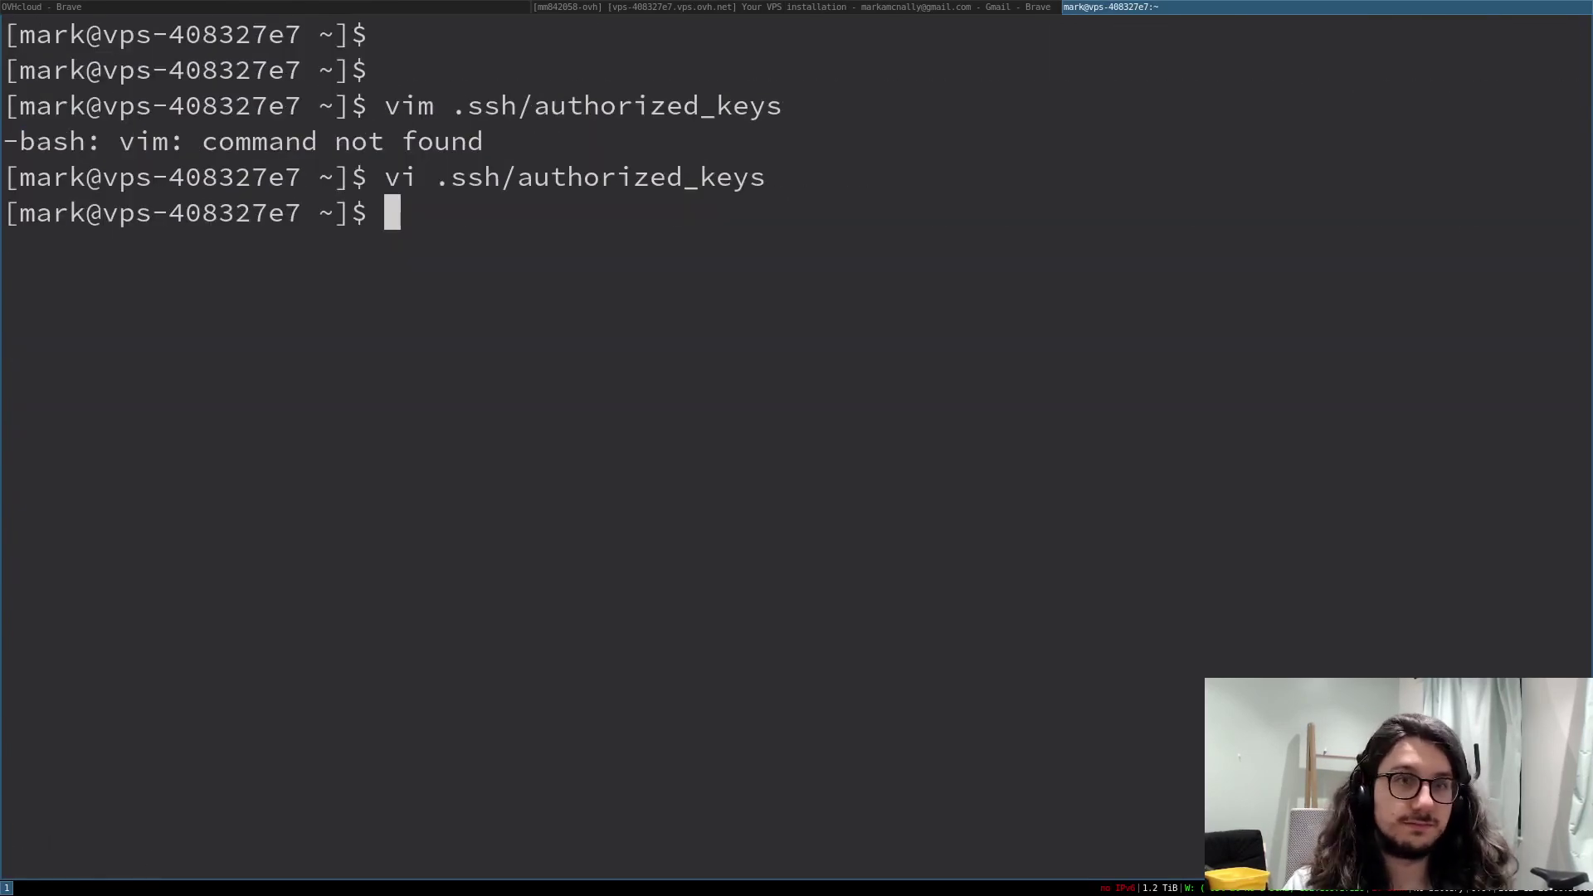
- Recheck the saved key and apply chmod 600 to ~/.ssh/authorized_keys
key("Up")
key("Return")
type(":q")
key("Return")
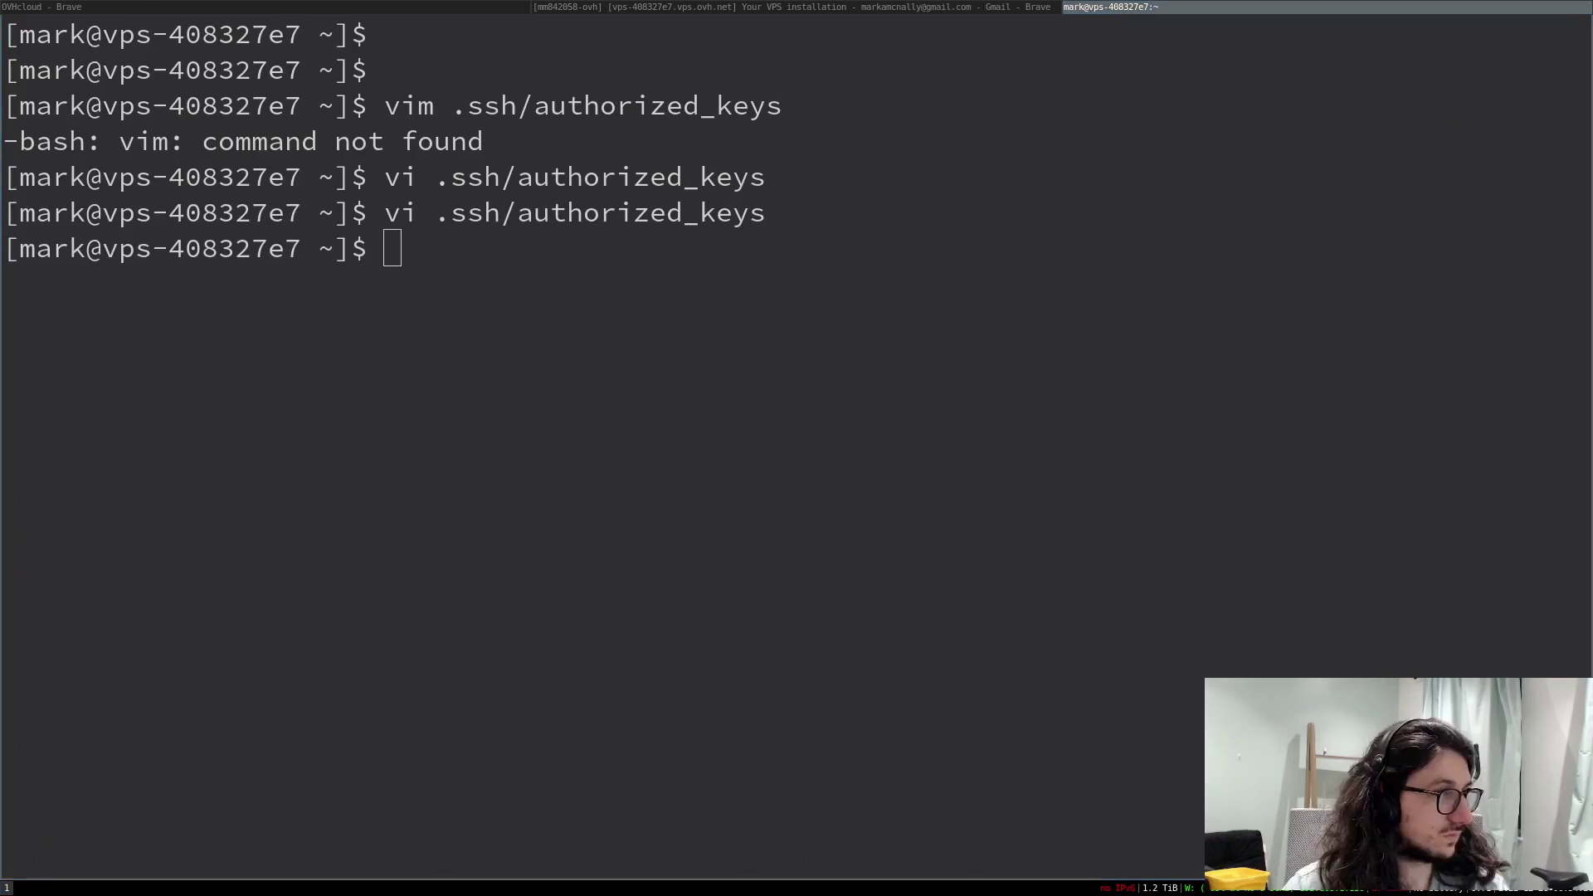
type("chmod 600 ~/.ssh/authorized_keys")
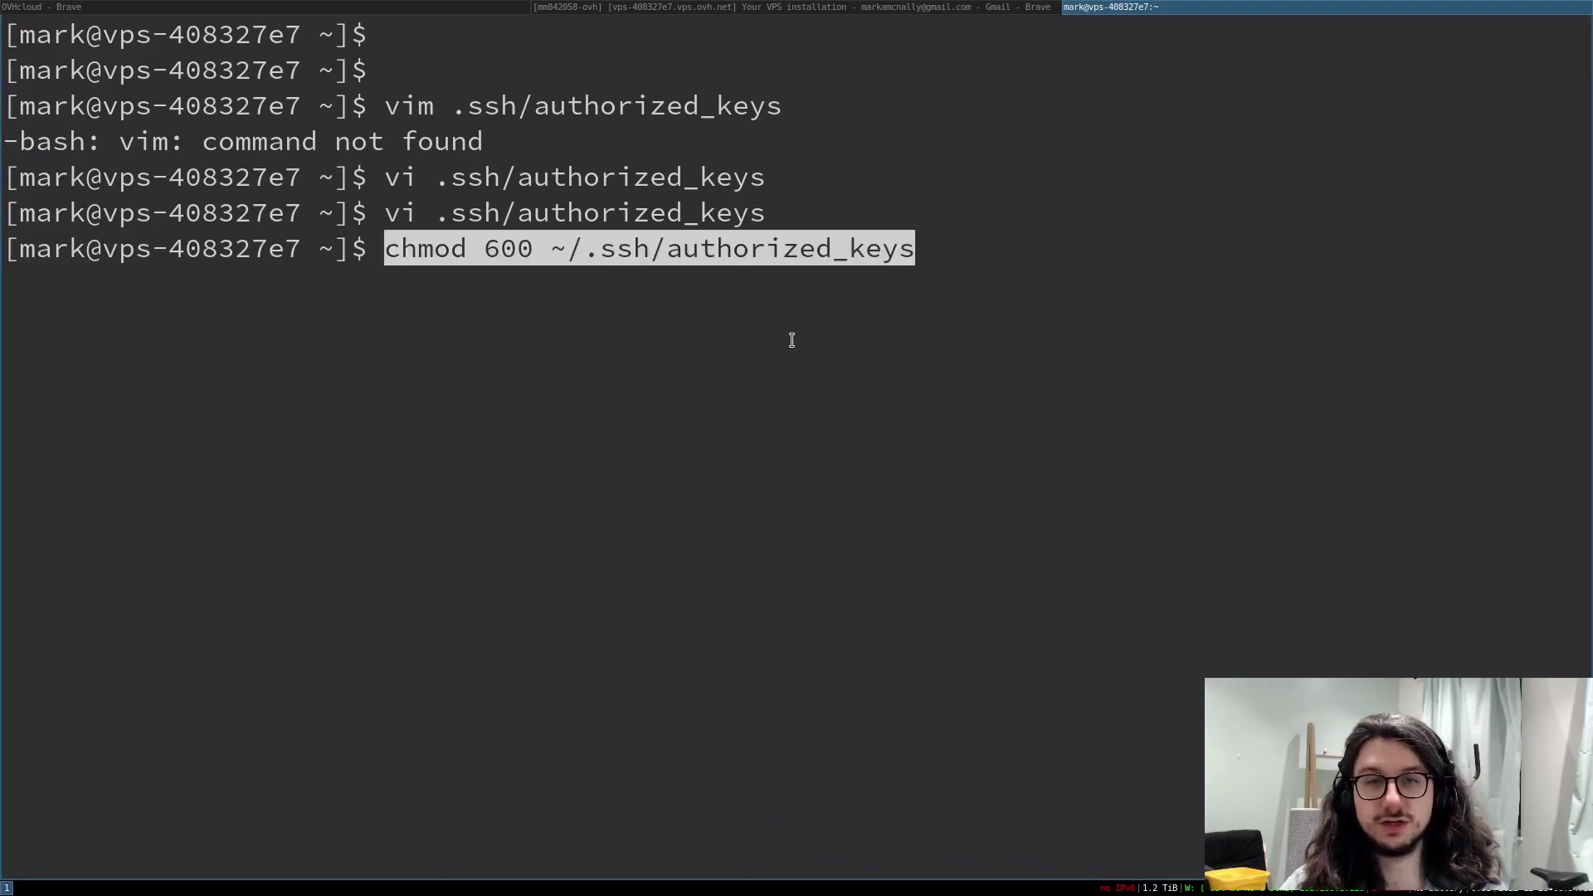
key("Up")
key("Down")
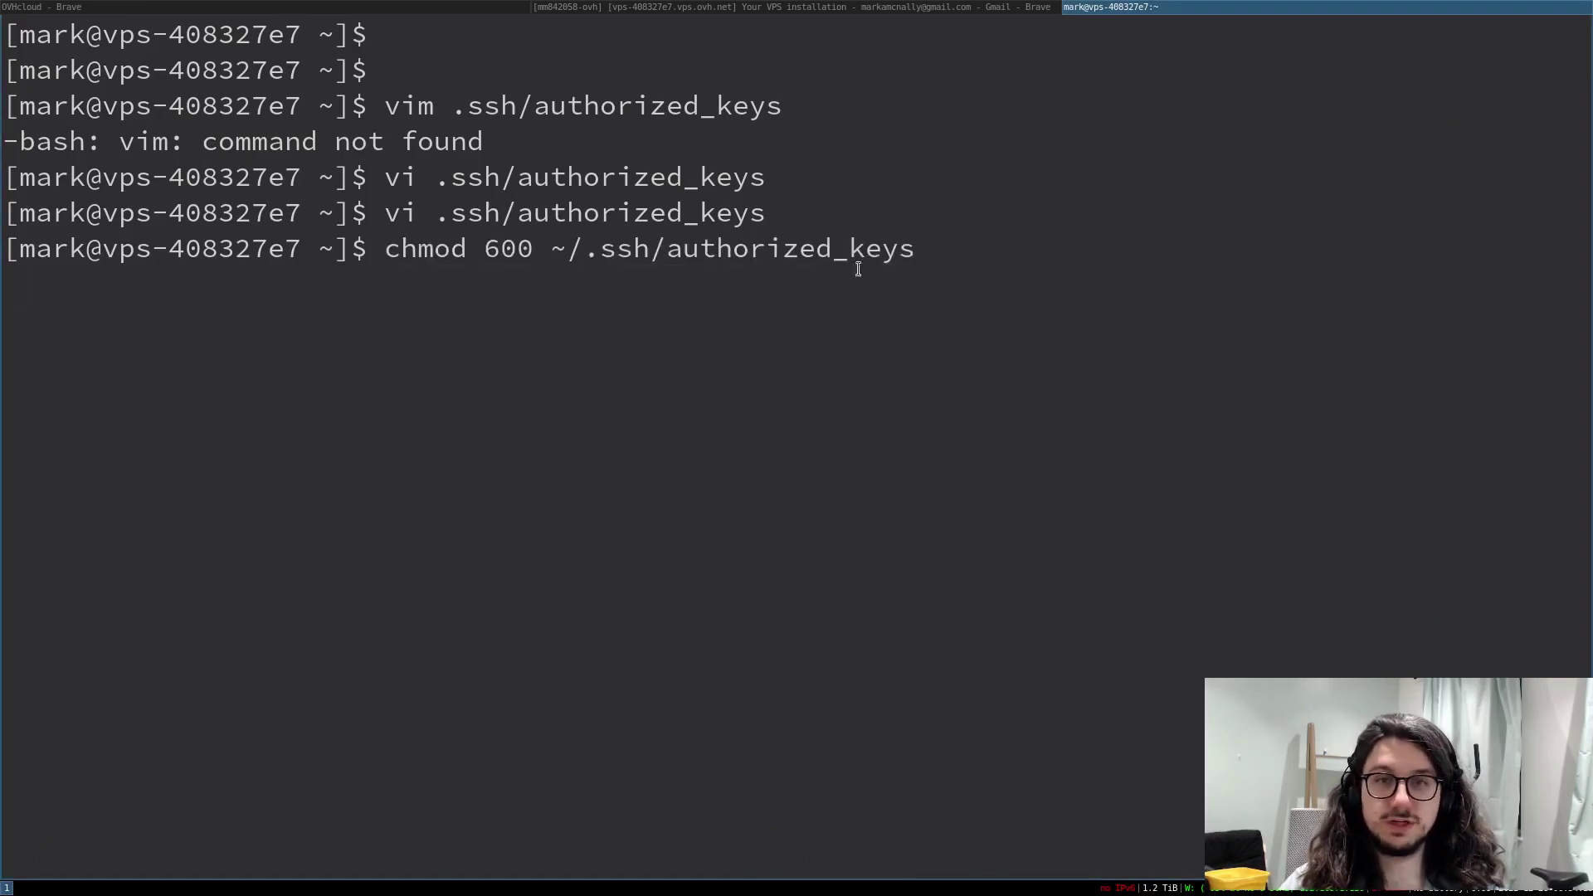
key("Return")
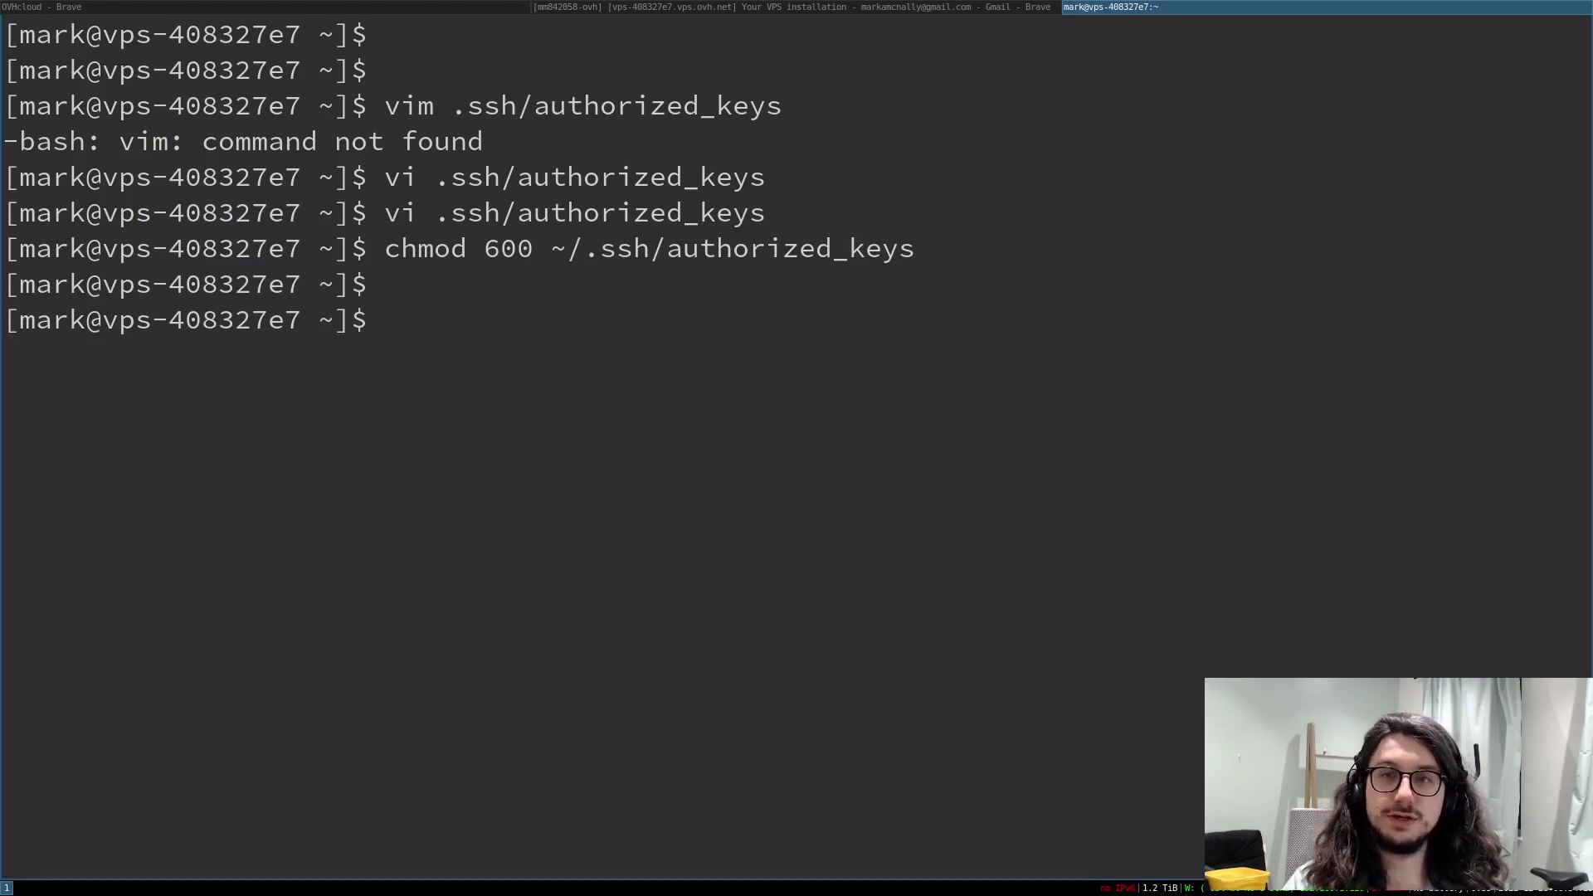
- Find the VPS IPv4 51.68.199.98 with ip a and use it in a local ssh login for the new user
key("super+Return")
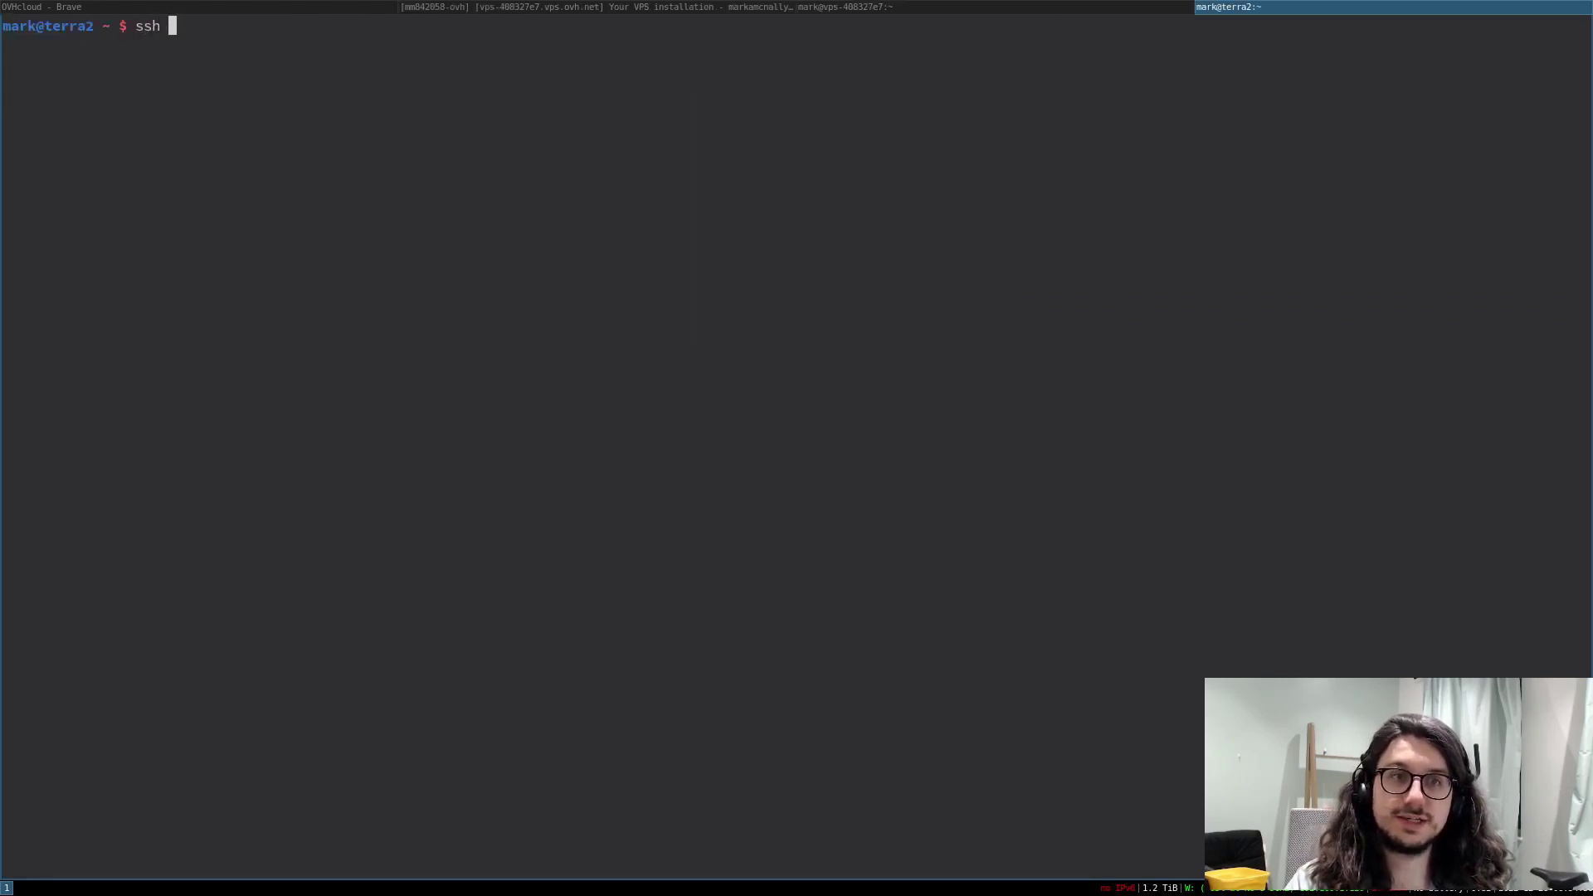
type("ssh mark@")
key("super+Left")
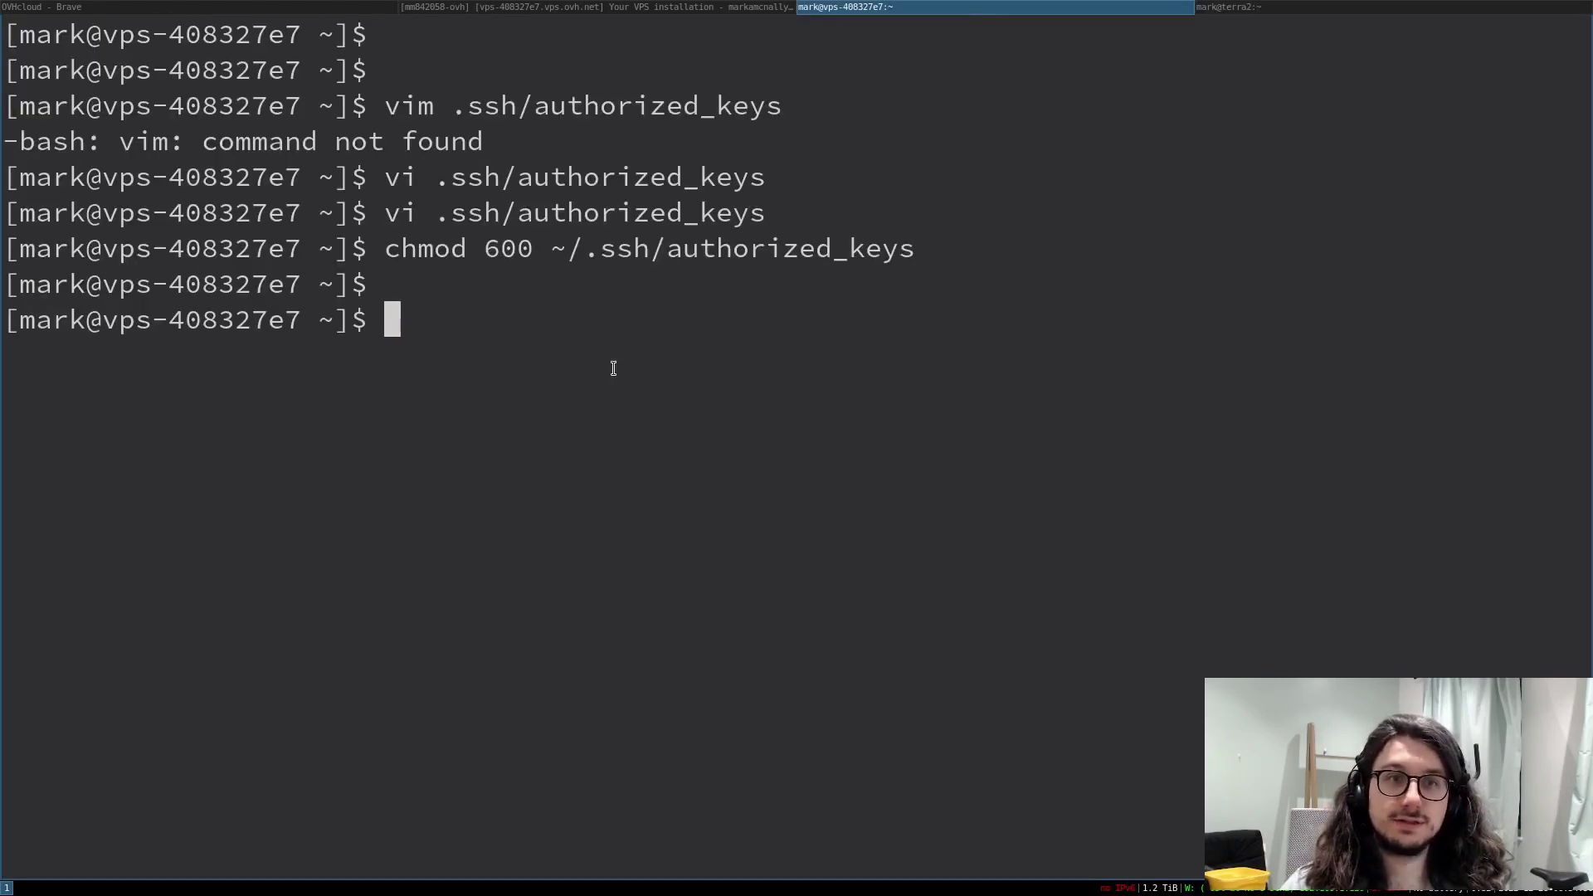
type("ip a")
key("Return")
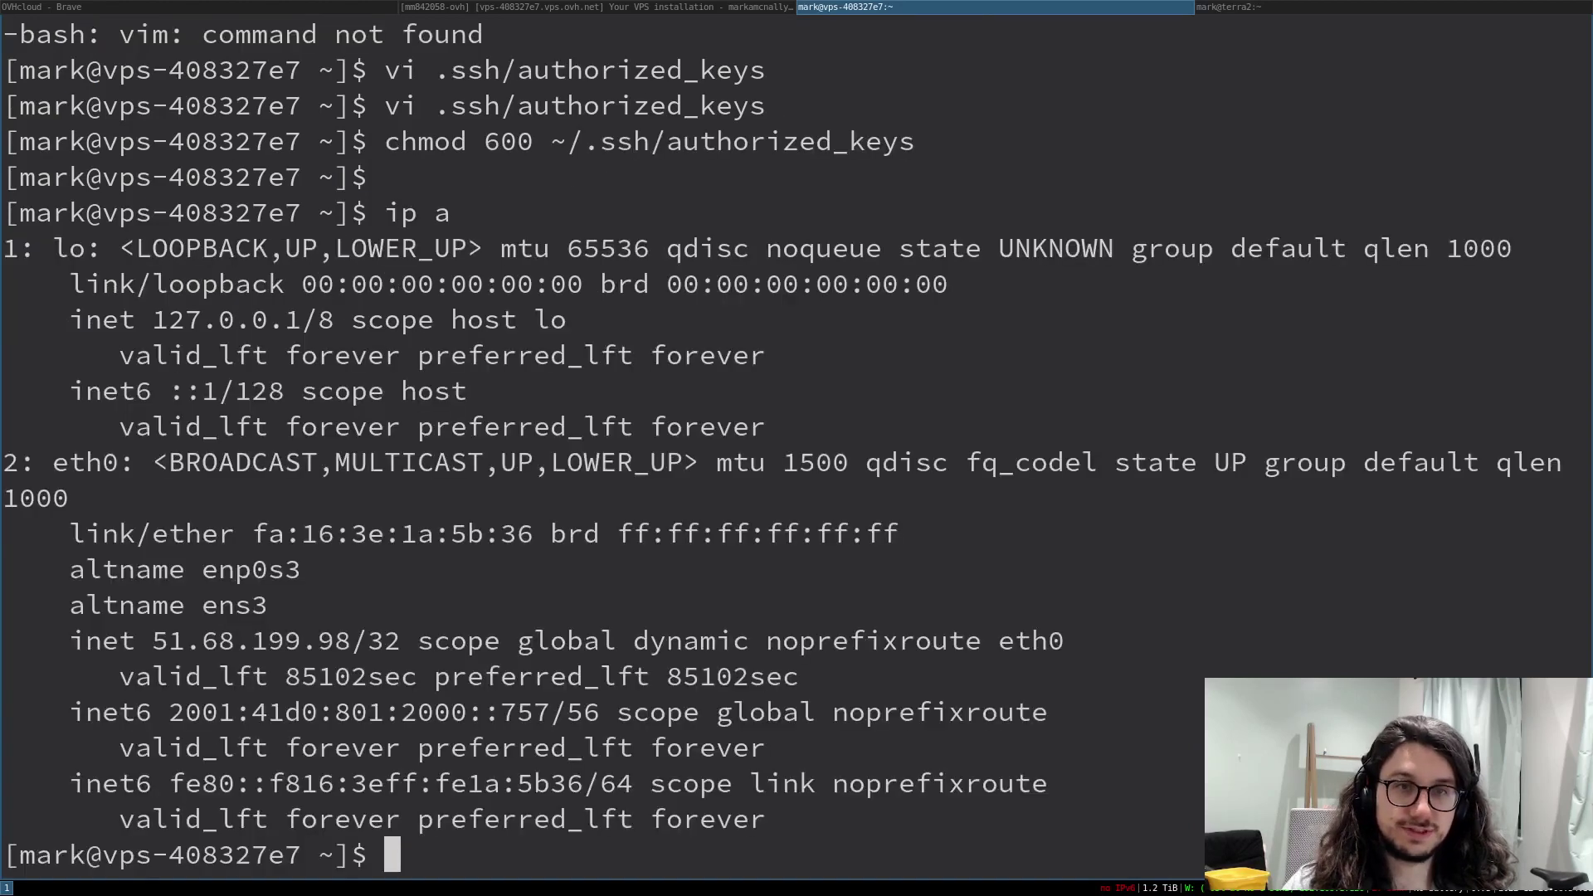
double_click(257, 654)
key("super+Right")
middle_click(993, 249)
key("BackSpace")
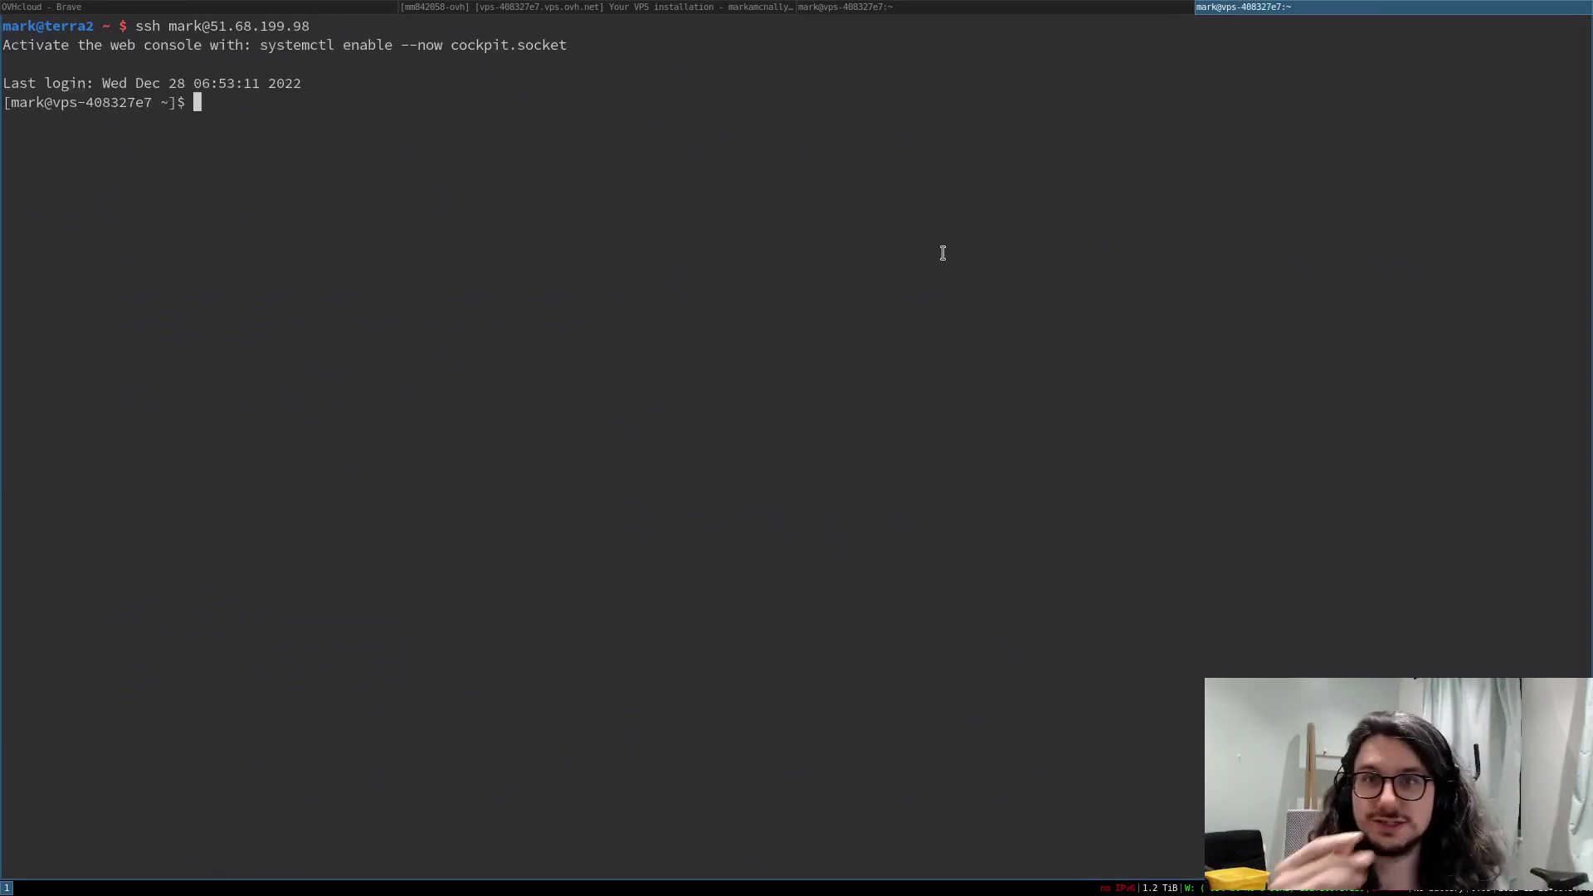
- Leave the SSH session and open /etc/ssh/sshd_config in the editor
key("ctrl+d")
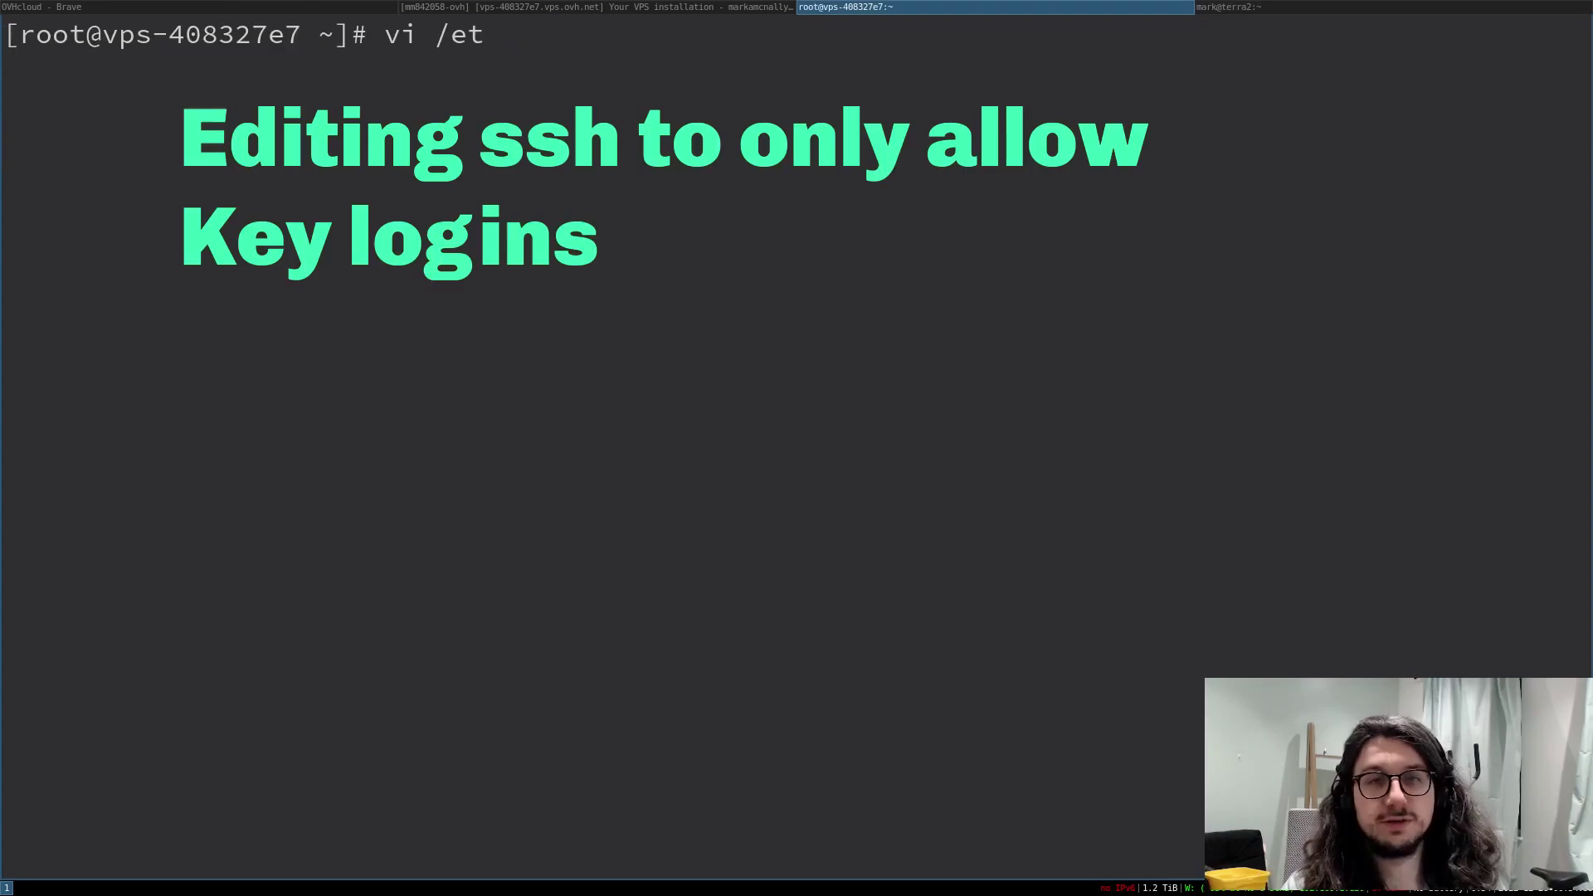
type("c/ss")
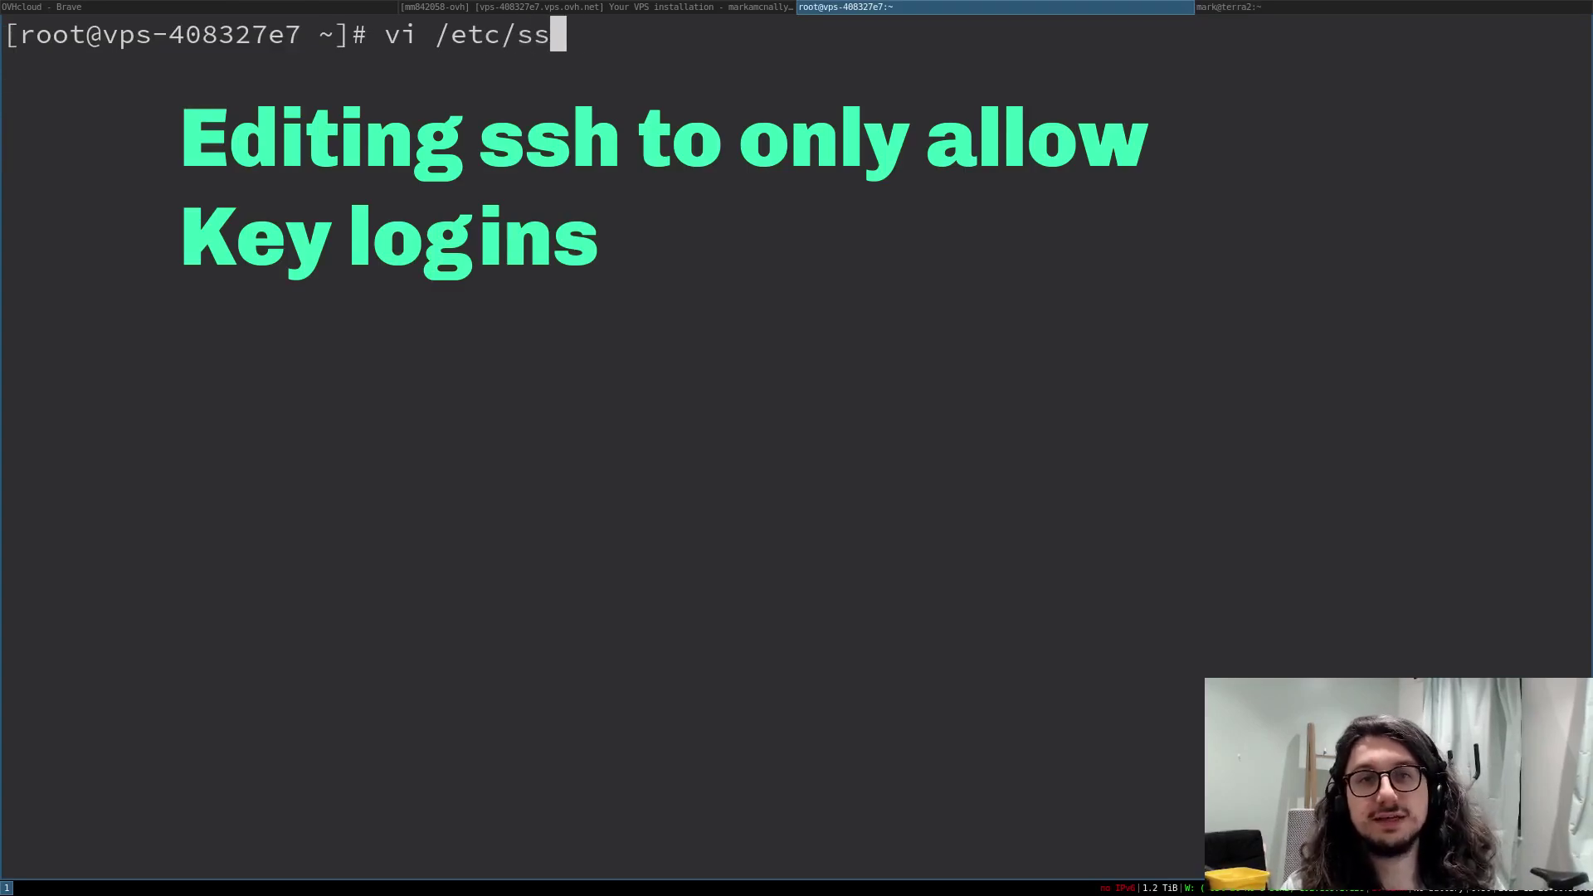
type("hdsshd")
key("Tab")
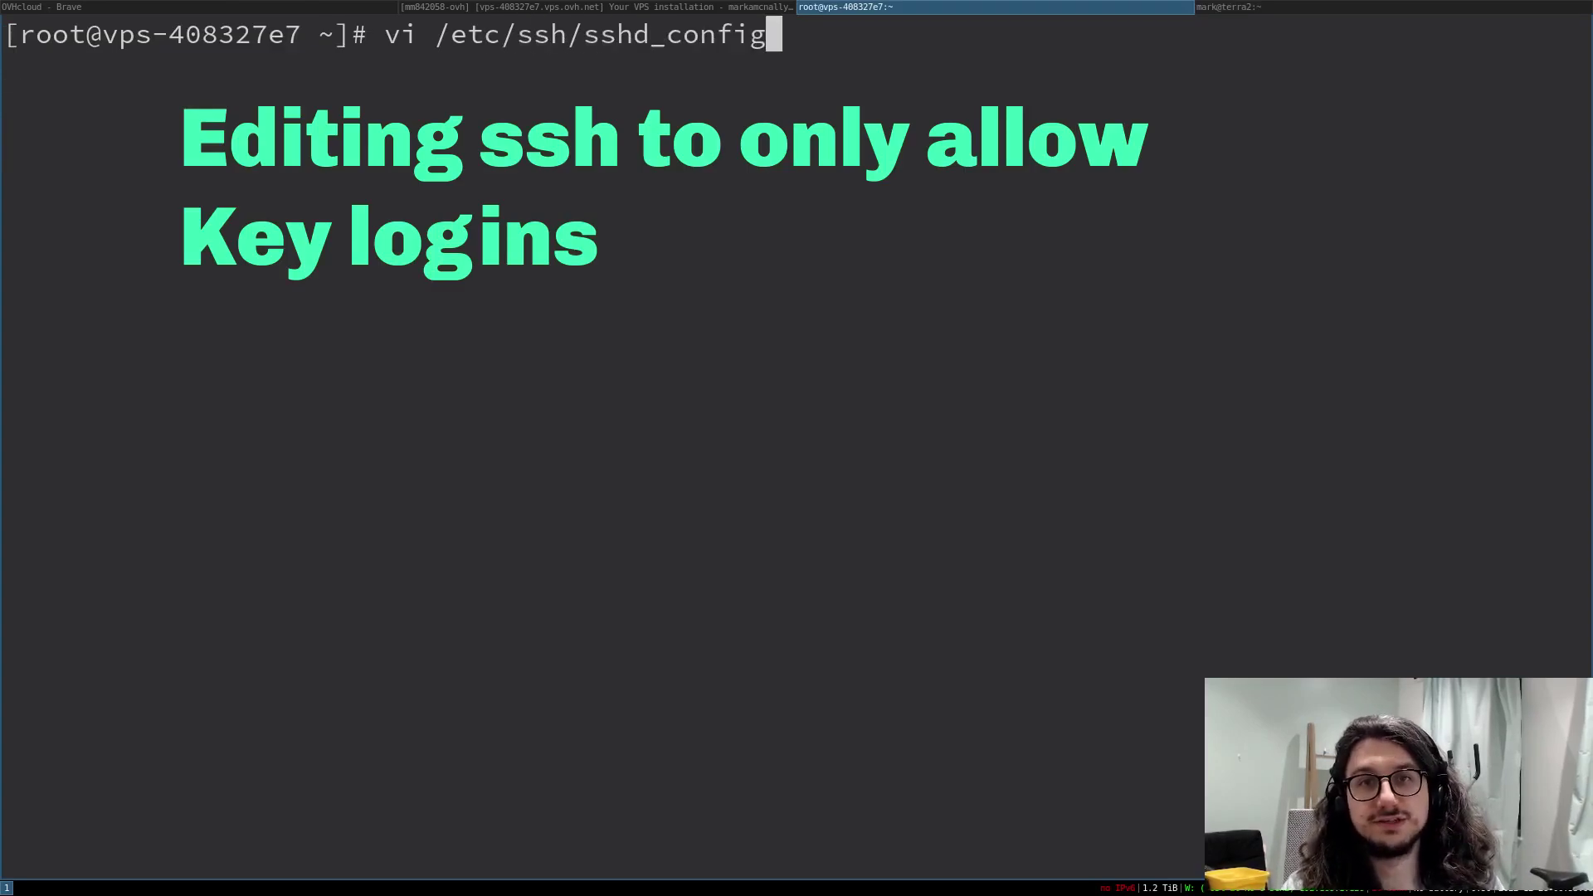
key("Return")
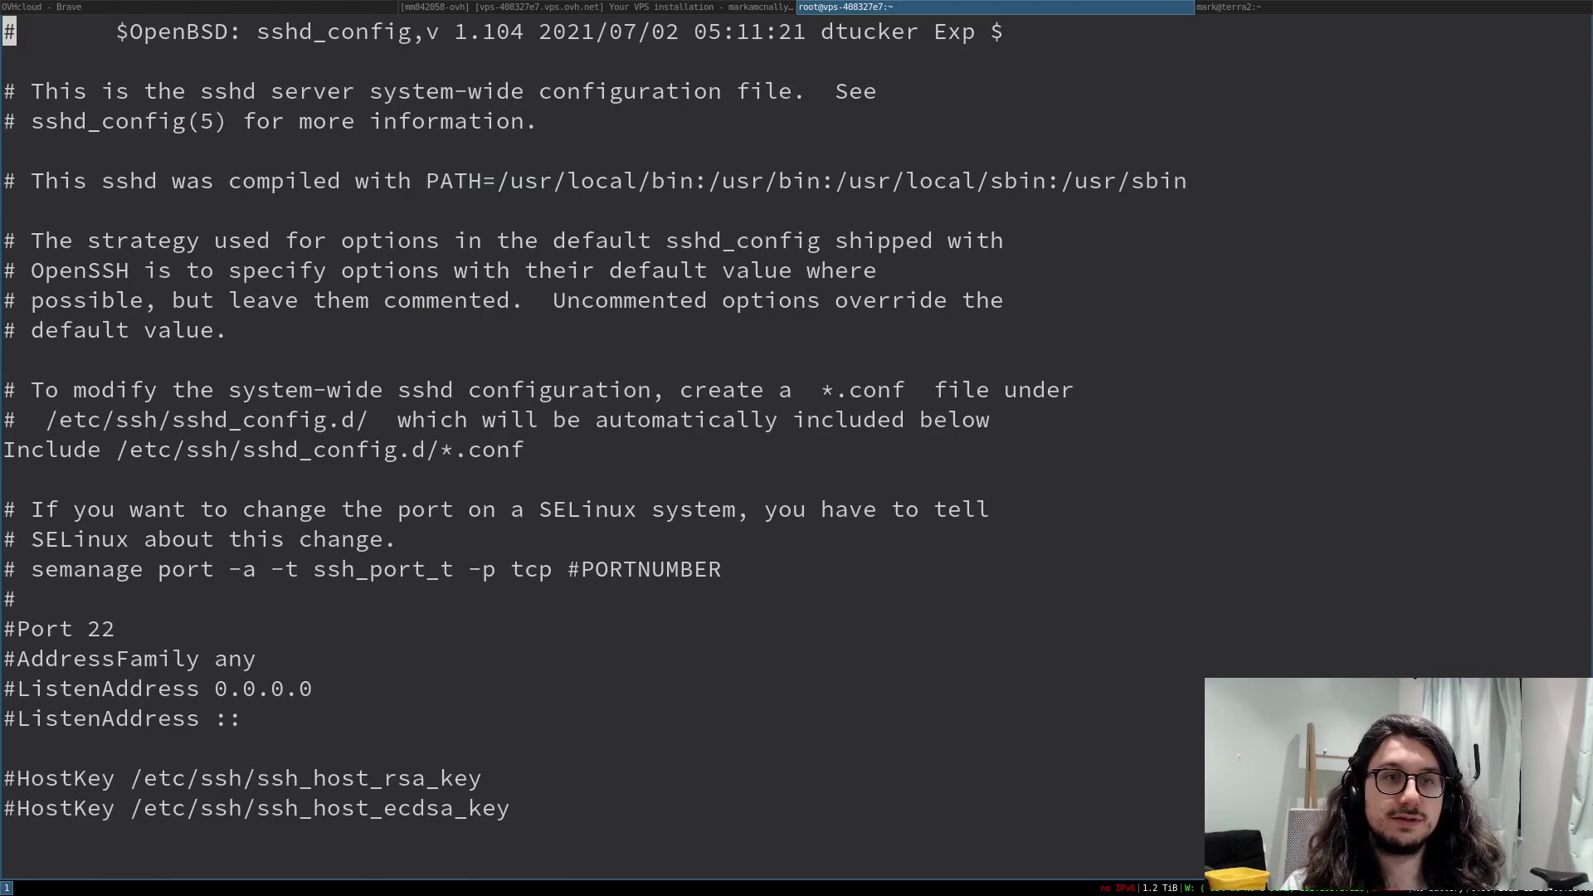
- Uncomment the PasswordAuthentication line and change its value from yes to no
key("j")
key("j")
key("j")
key("j")
key("j")
key("j")
key("j")
key("j")
key("j")
key("j")
key("j")
key("j")
key("j")
key("j")
key("j")
key("j")
key("j")
key("j")
key("j")
key("j")
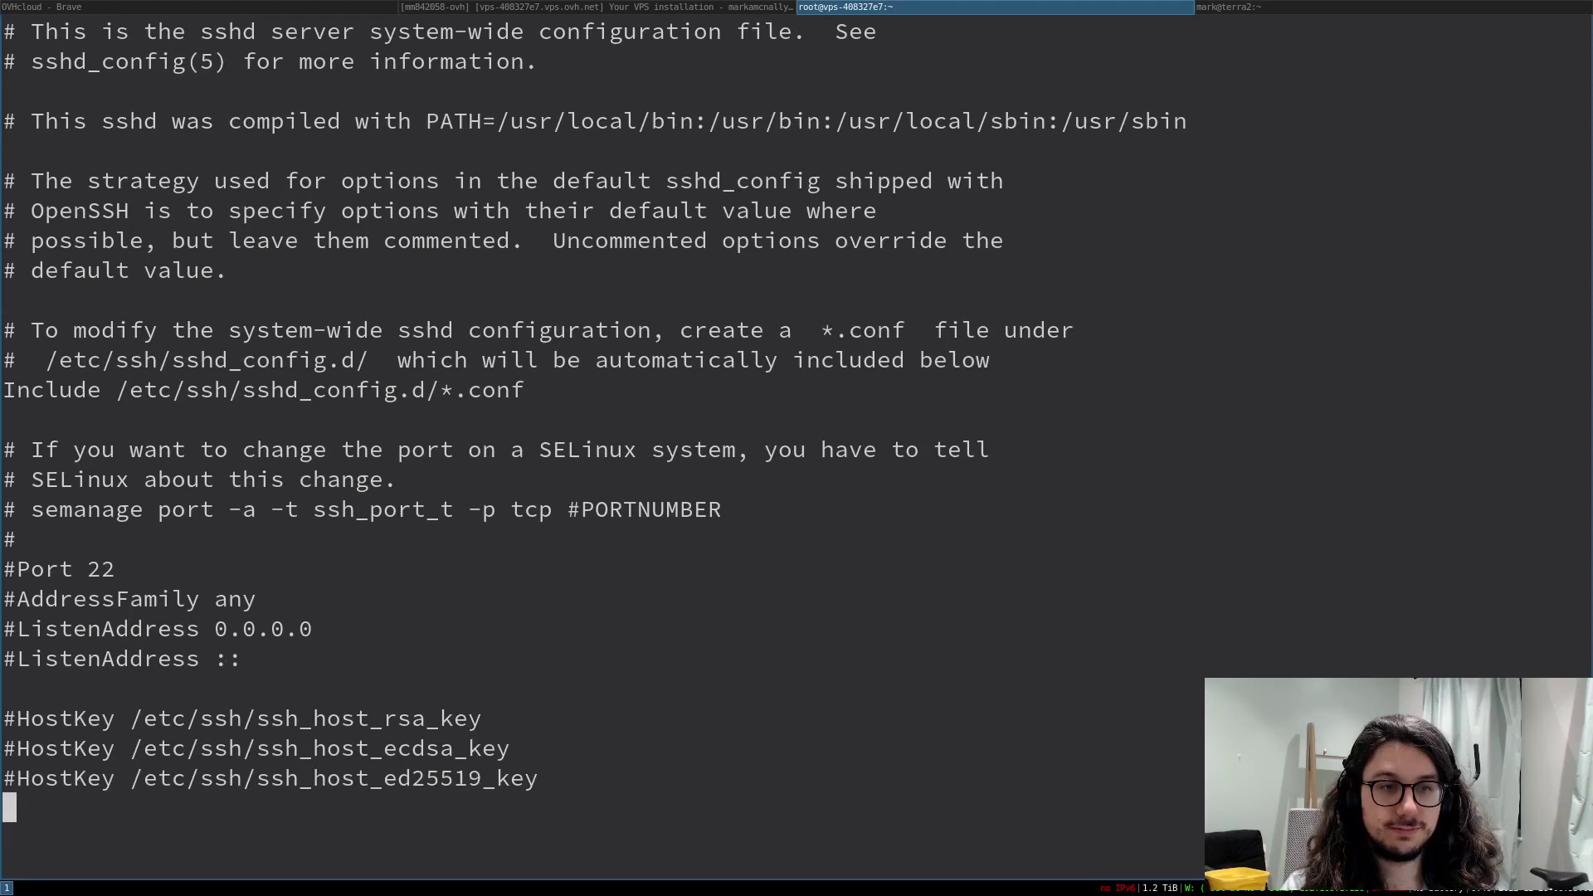
key("k")
key("k")
key("k")
key("k")
key("k")
key("k")
key("k")
key("k")
key("k")
key("j")
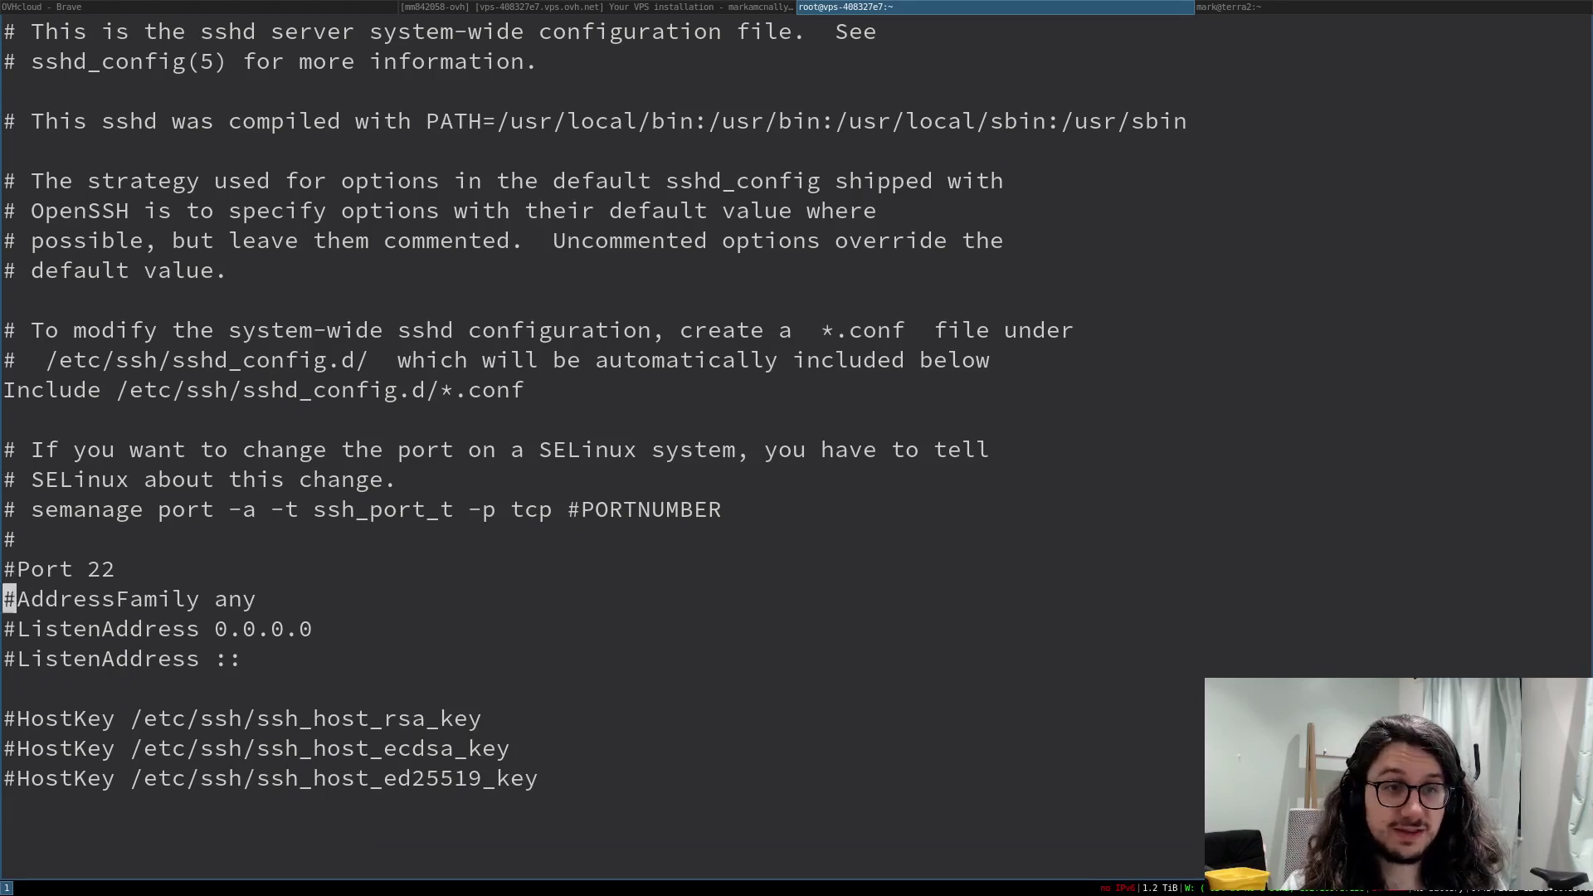
key("j")
key("j")
key("j")
key("j")
key("j")
key("j")
key("j")
key("j")
key("j")
key("j")
key("j")
key("j")
key("j")
key("j")
key("j")
key("j")
key("j")
key("j")
key("j")
key("j")
key("k")
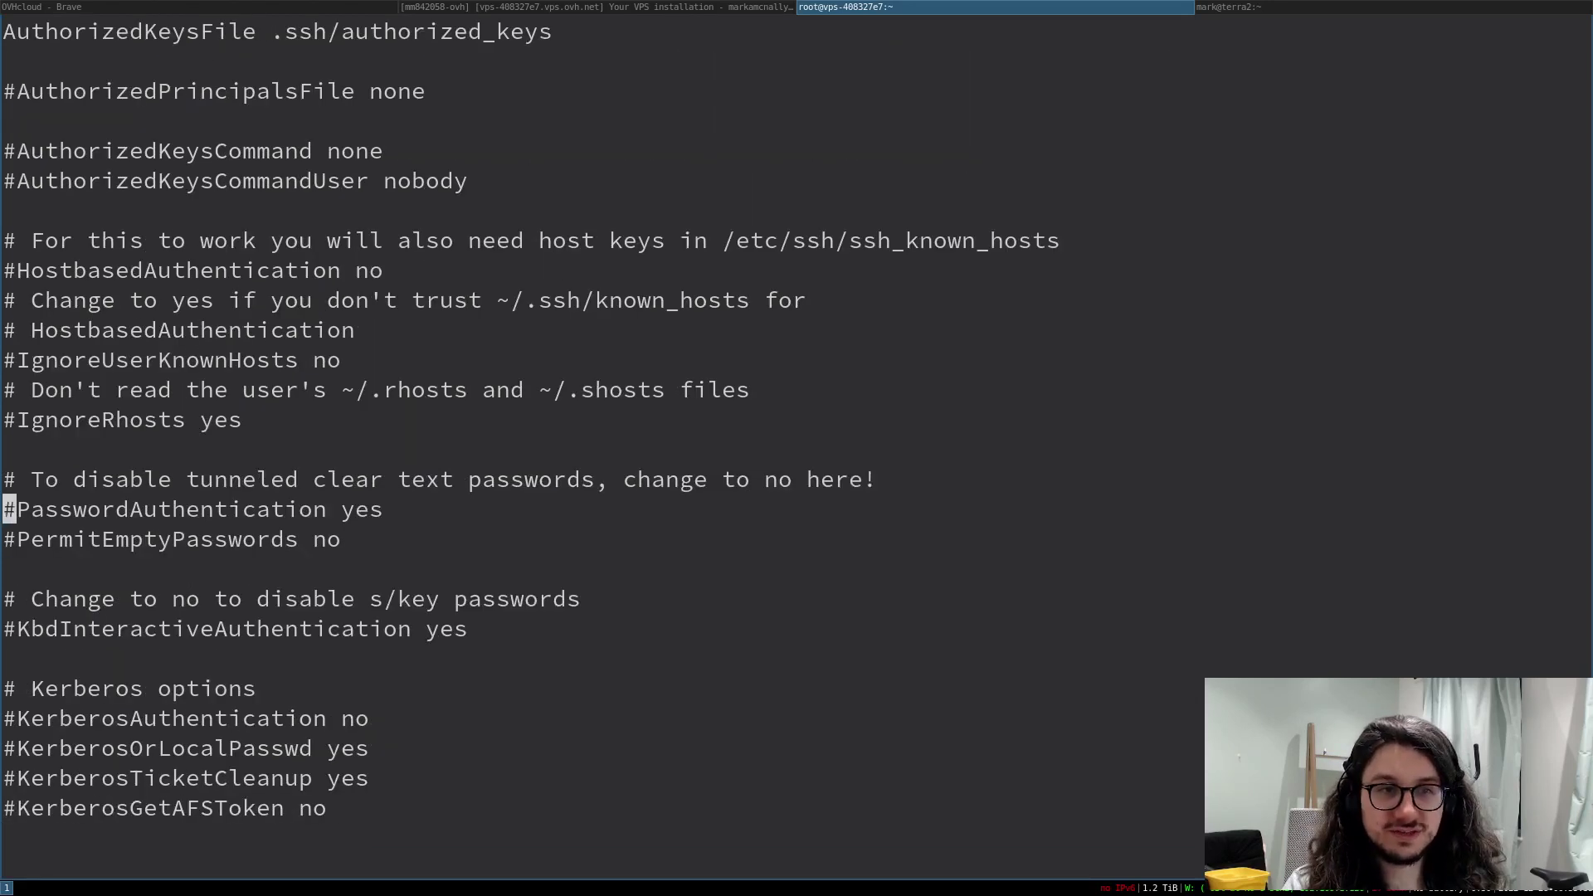
key("x")
key("shift+a")
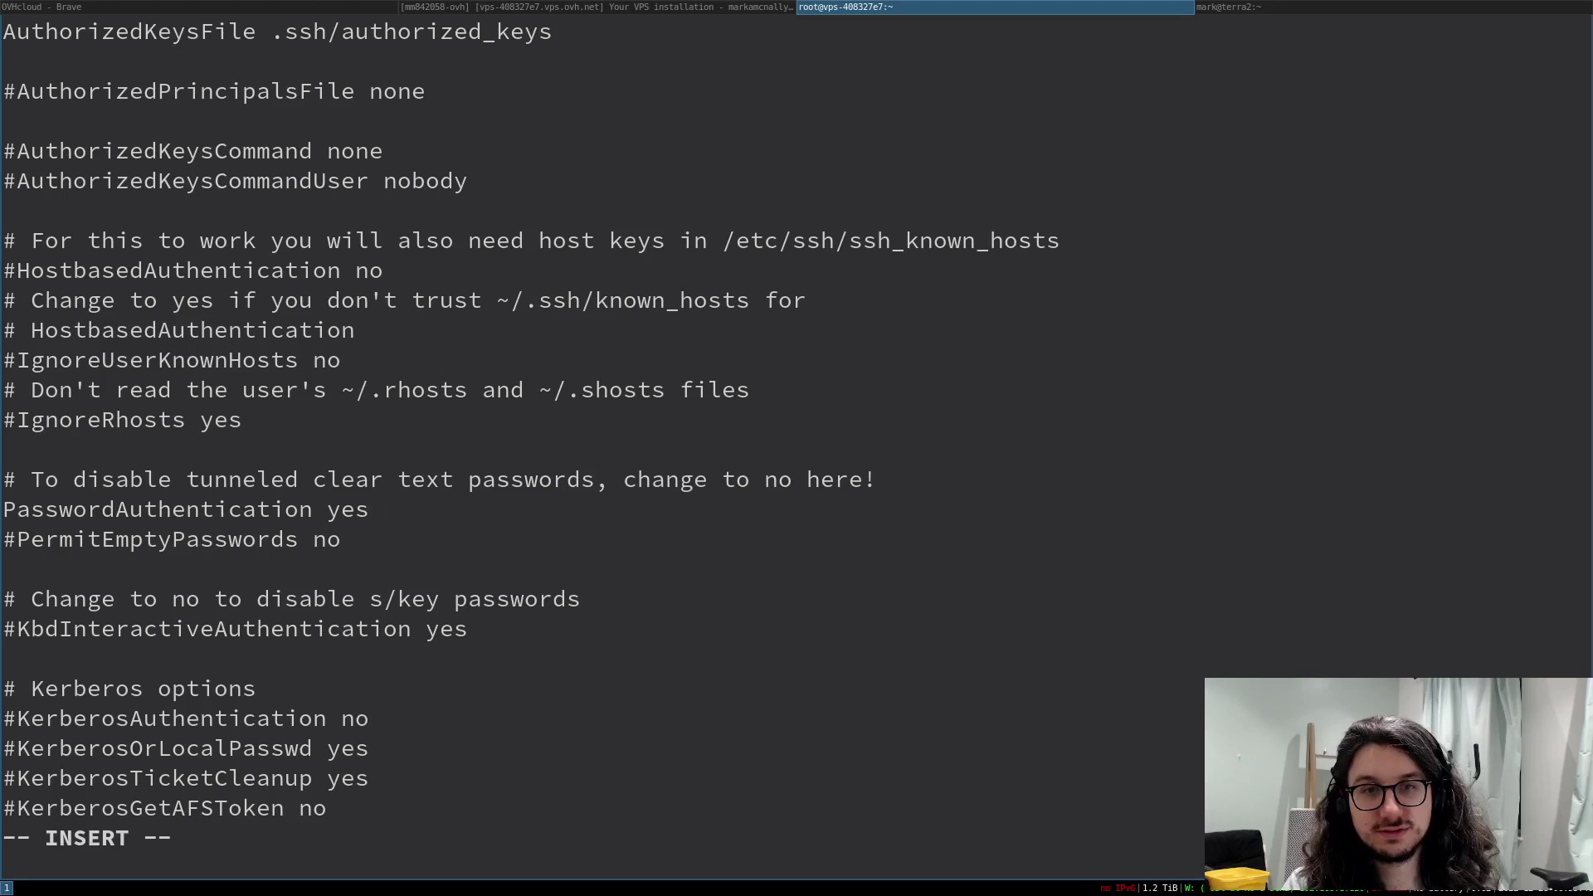
key("BackSpace")
key("BackSpace")
key("BackSpace")
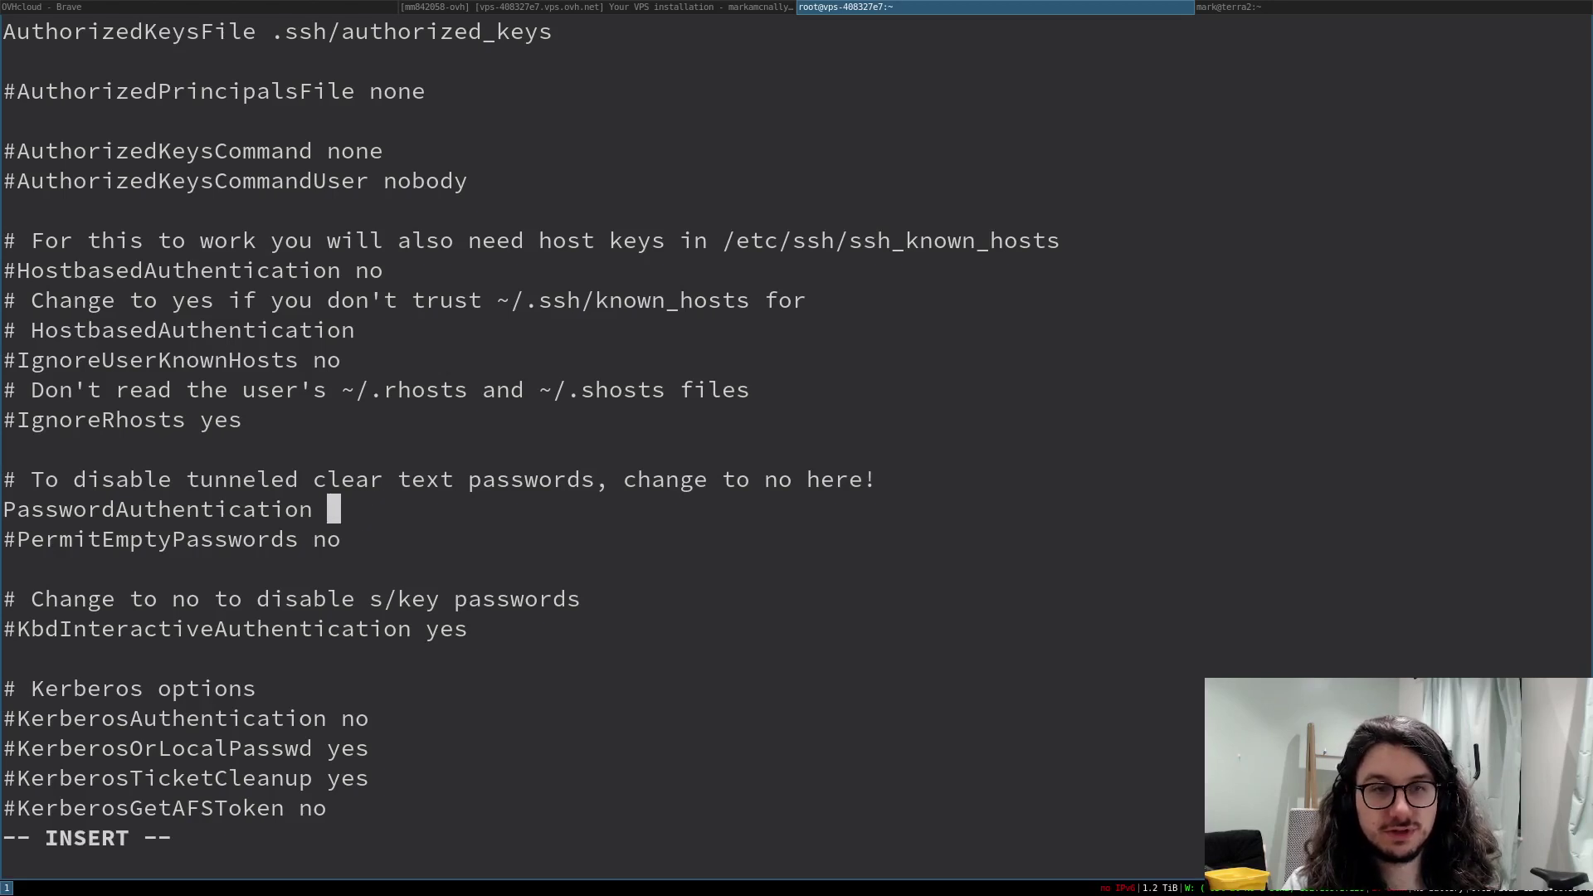
type("no")
key("Escape")
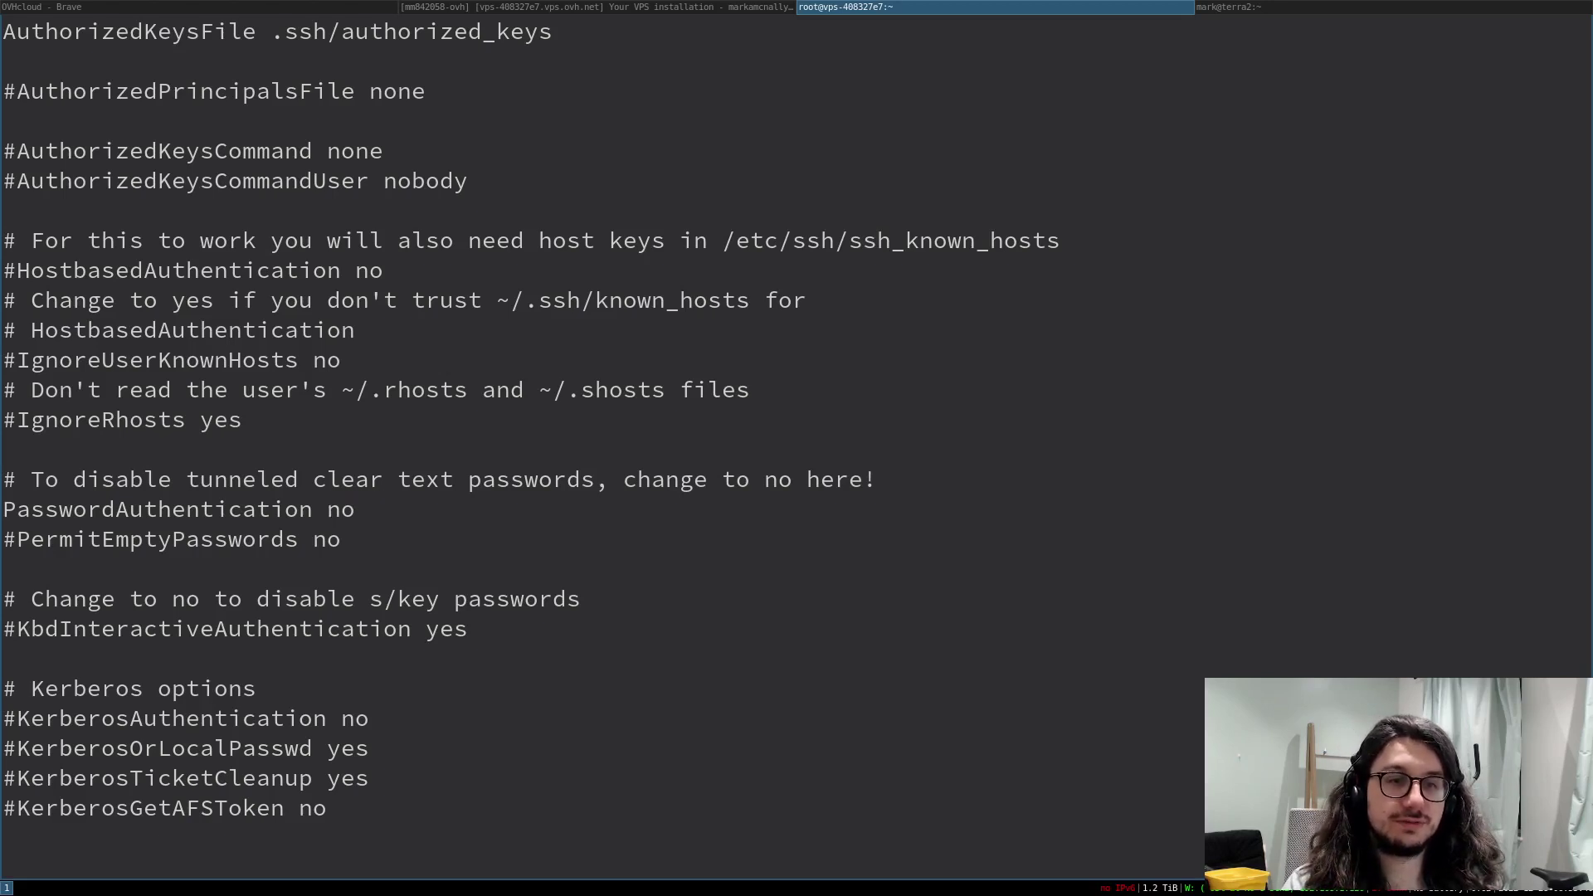
- Change the trailing PasswordAuthentication setting at the end of the file to no
key("j")
key("j")
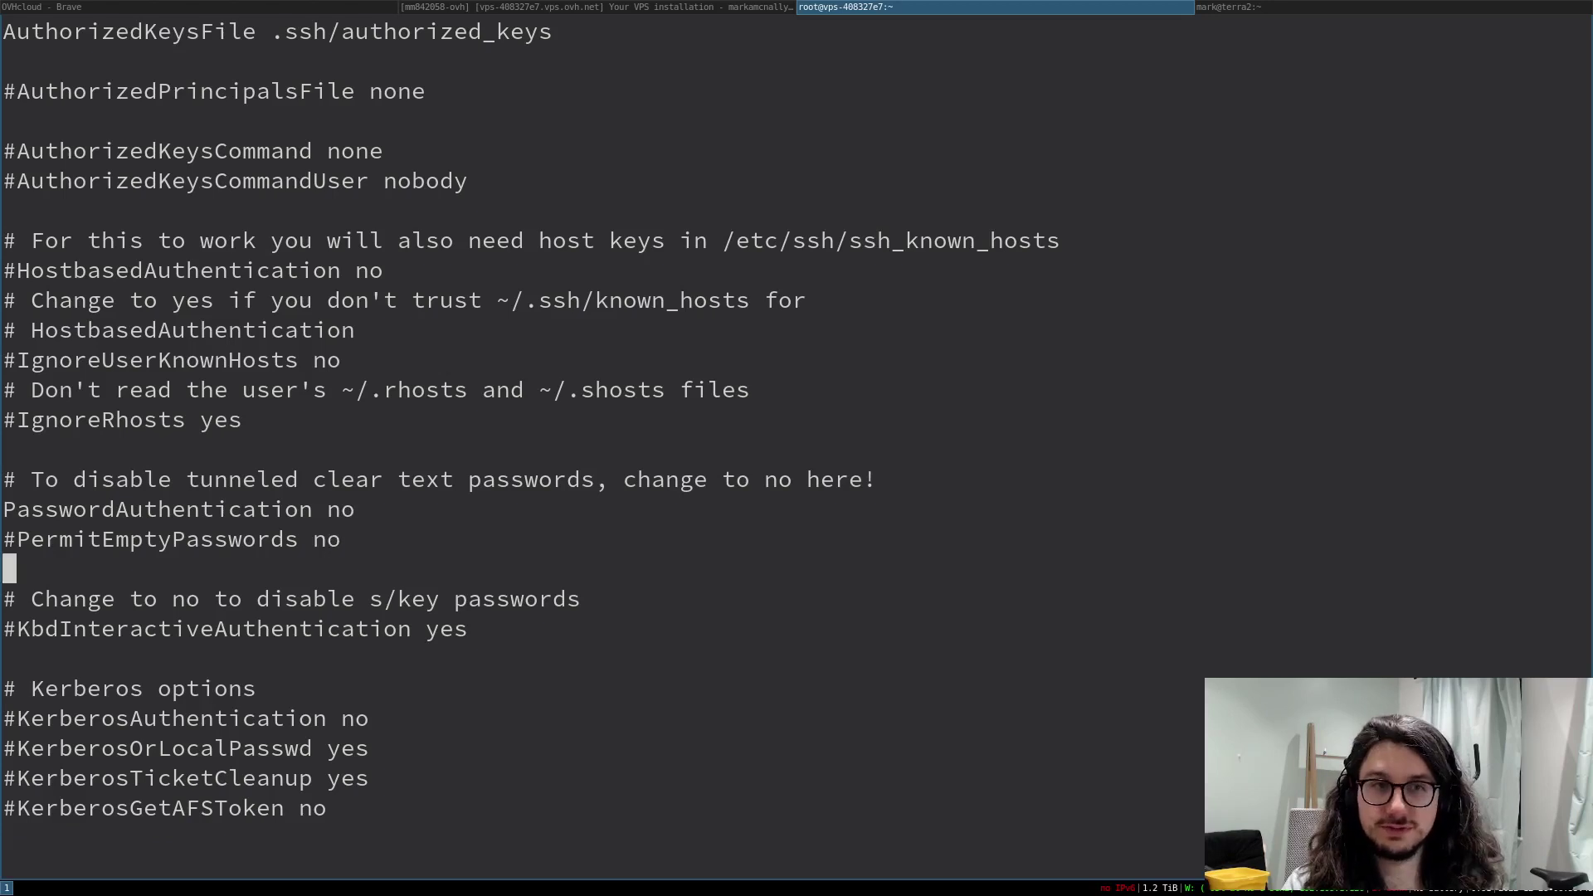
key("j")
key("j")
key("j")
key("j")
key("j")
key("j")
key("j")
key("j")
key("j")
key("j")
key("j")
key("j")
key("j")
key("j")
key("j")
key("j")
key("j")
key("j")
key("j")
key("j")
key("j")
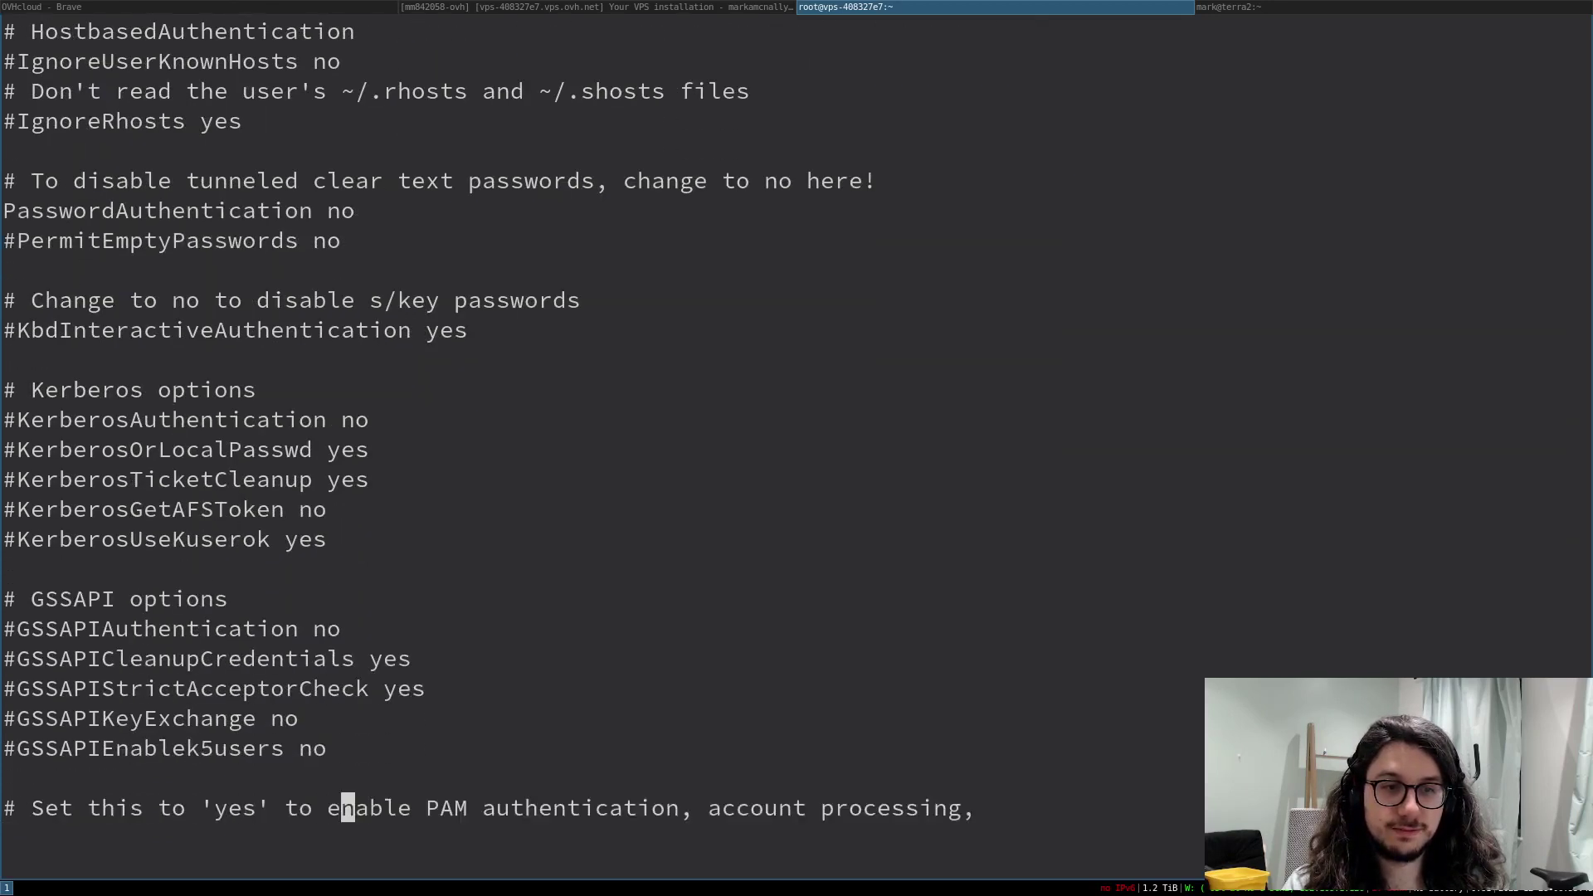
key("j")
key("j")
key("j")
key("j")
key("j")
key("j")
key("j")
key("j")
key("j")
key("j")
key("j")
key("j")
key("j")
key("j")
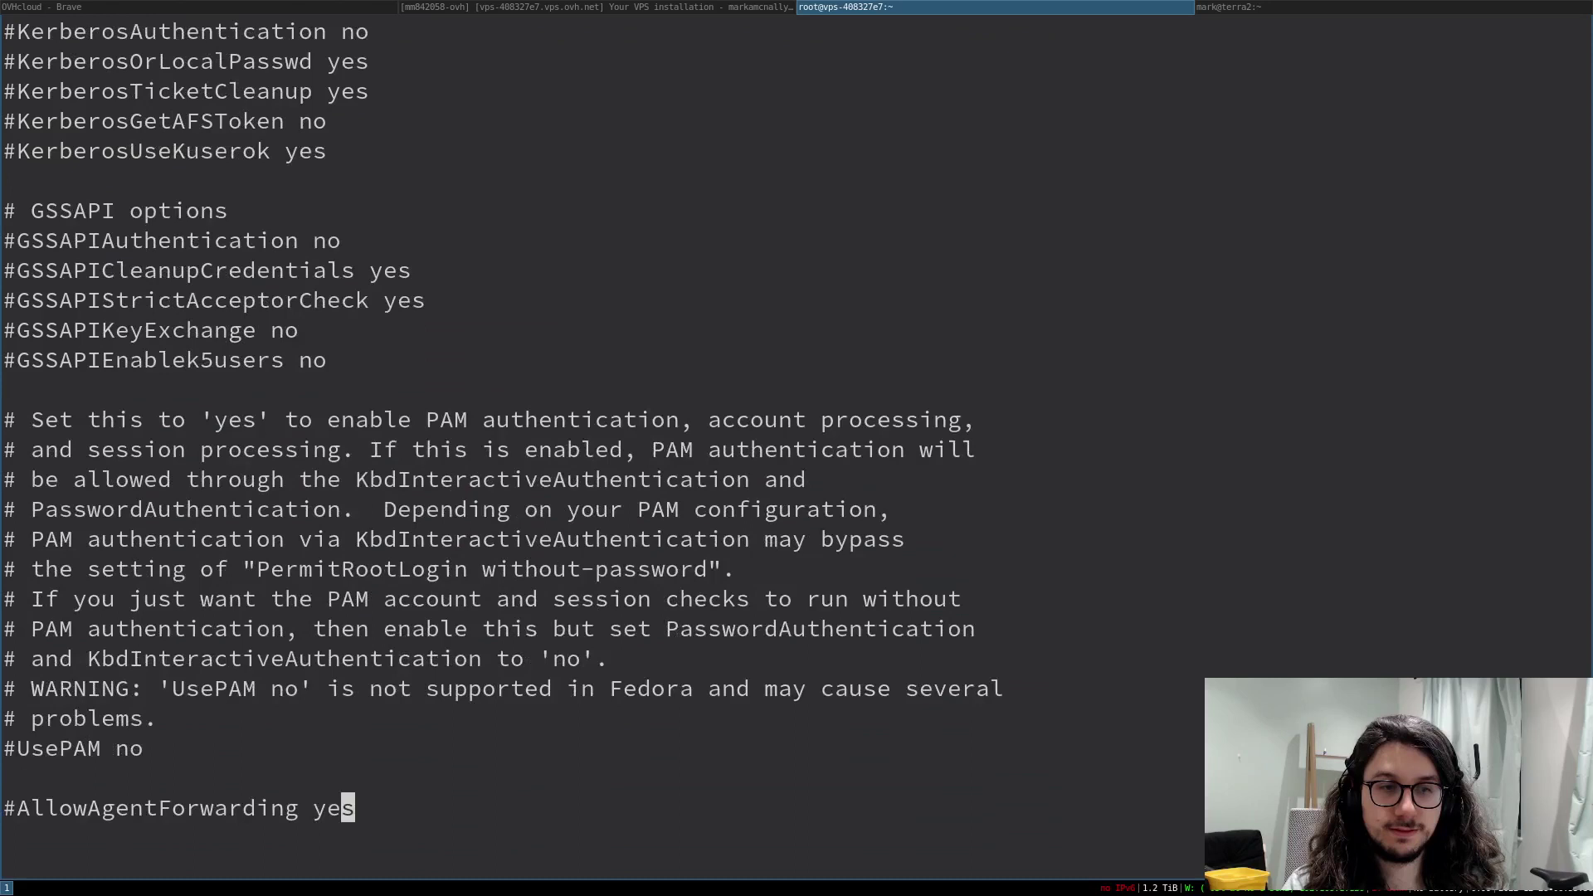
key("j")
key("j")
key("j")
key("j")
key("j")
key("j")
key("j")
key("j")
key("j")
key("j")
key("j")
key("j")
key("j")
key("j")
key("j")
key("j")
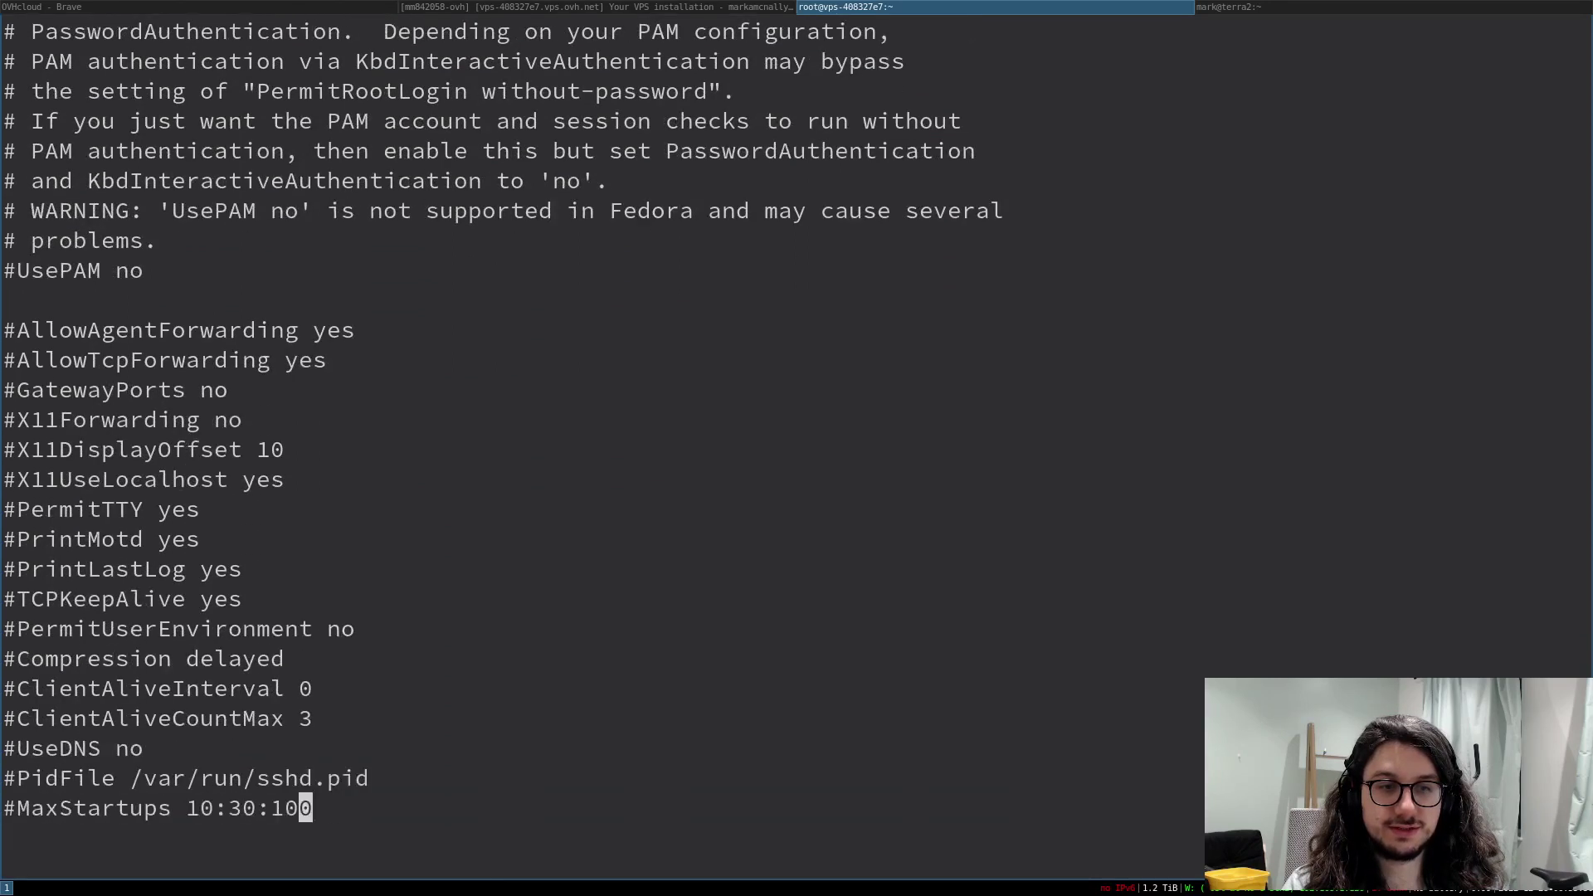
key("j")
key("j")
key("j")
key("j")
key("j")
key("j")
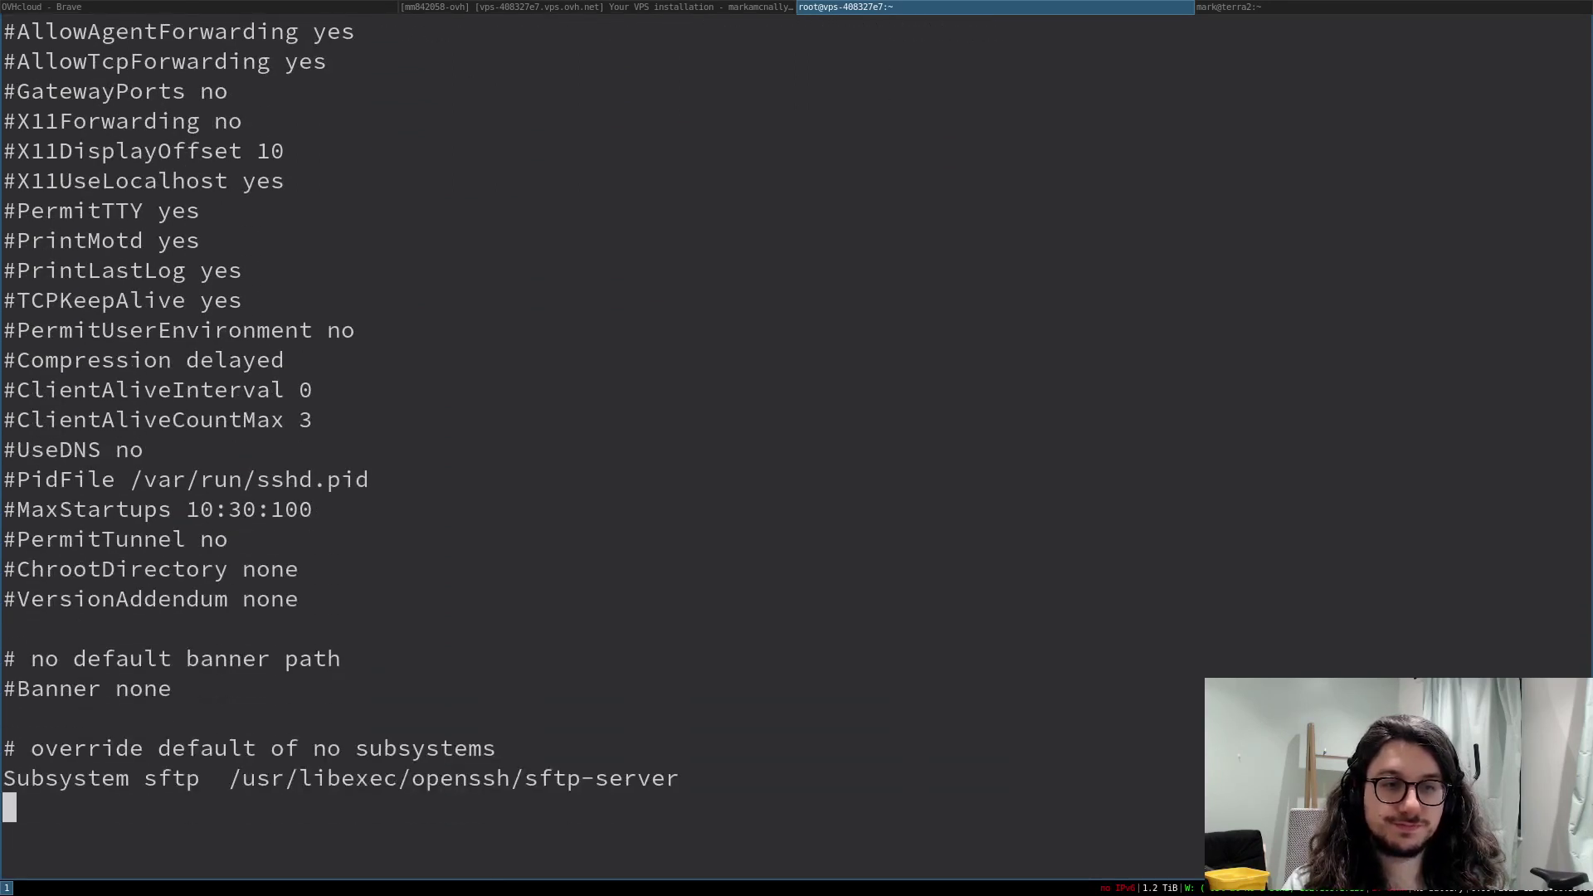
key("j")
key("j")
key("j")
key("j")
key("j")
key("j")
key("j")
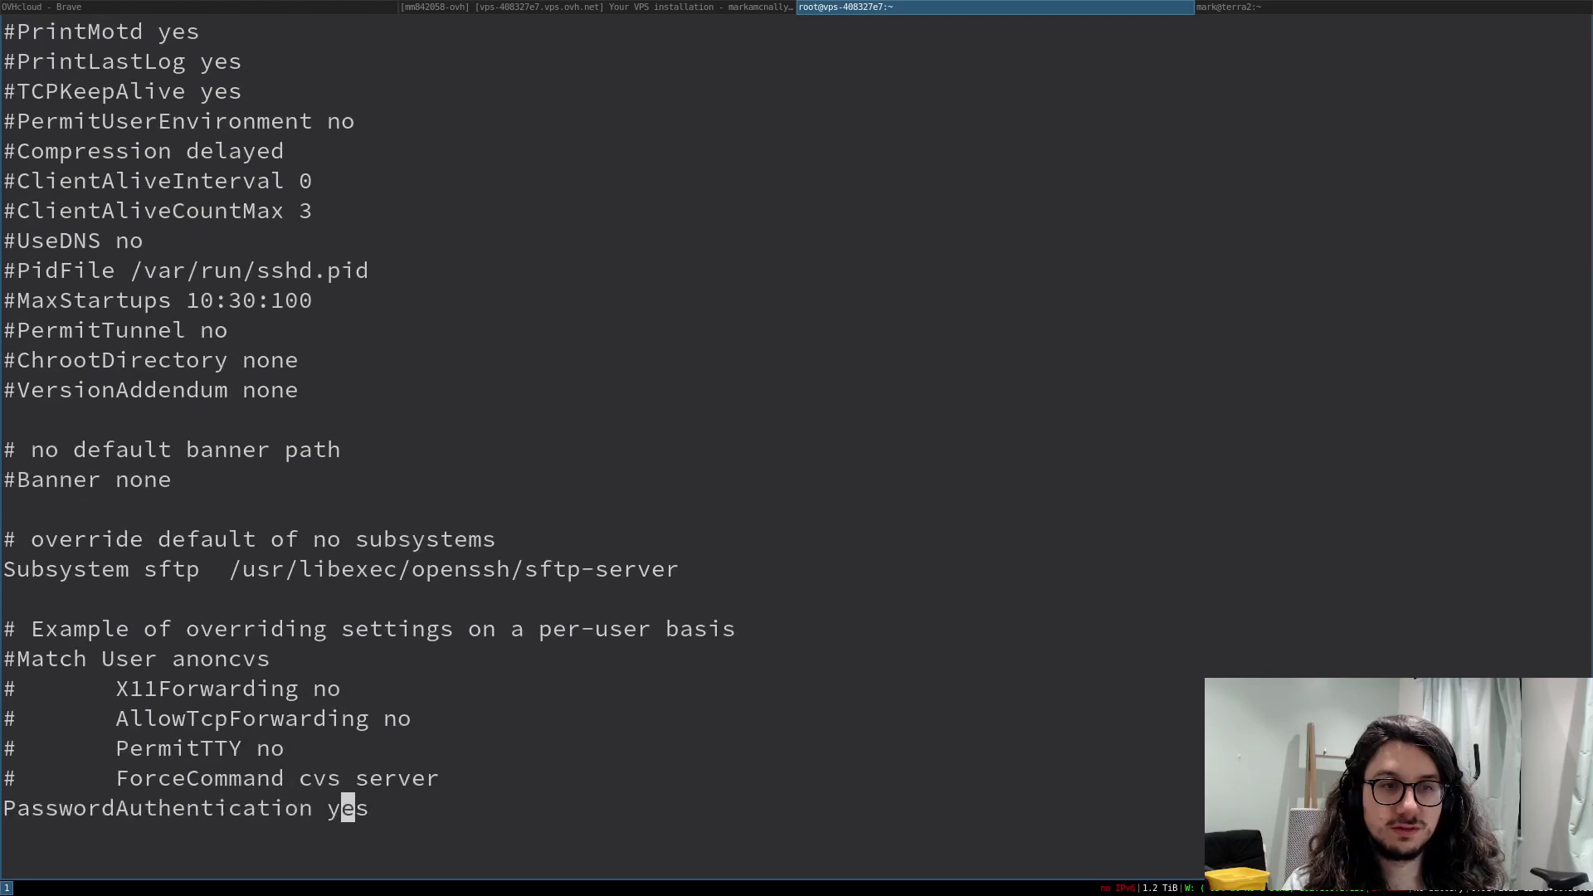
key("k")
key("k")
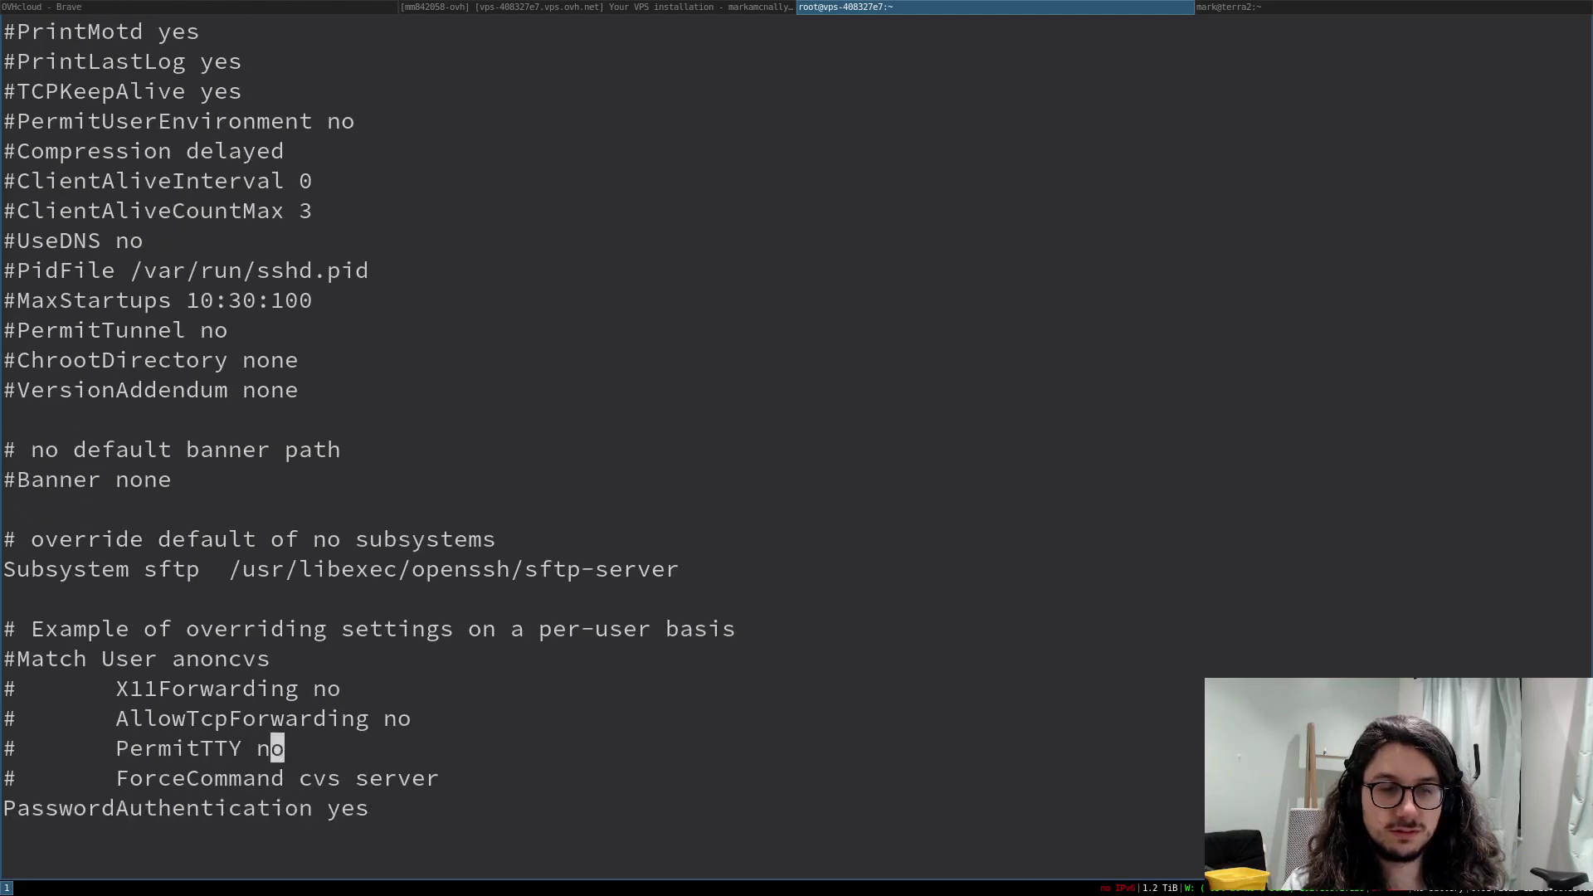
key("j")
key("j")
key("A")
key("BackSpace")
key("BackSpace")
key("BackSpace")
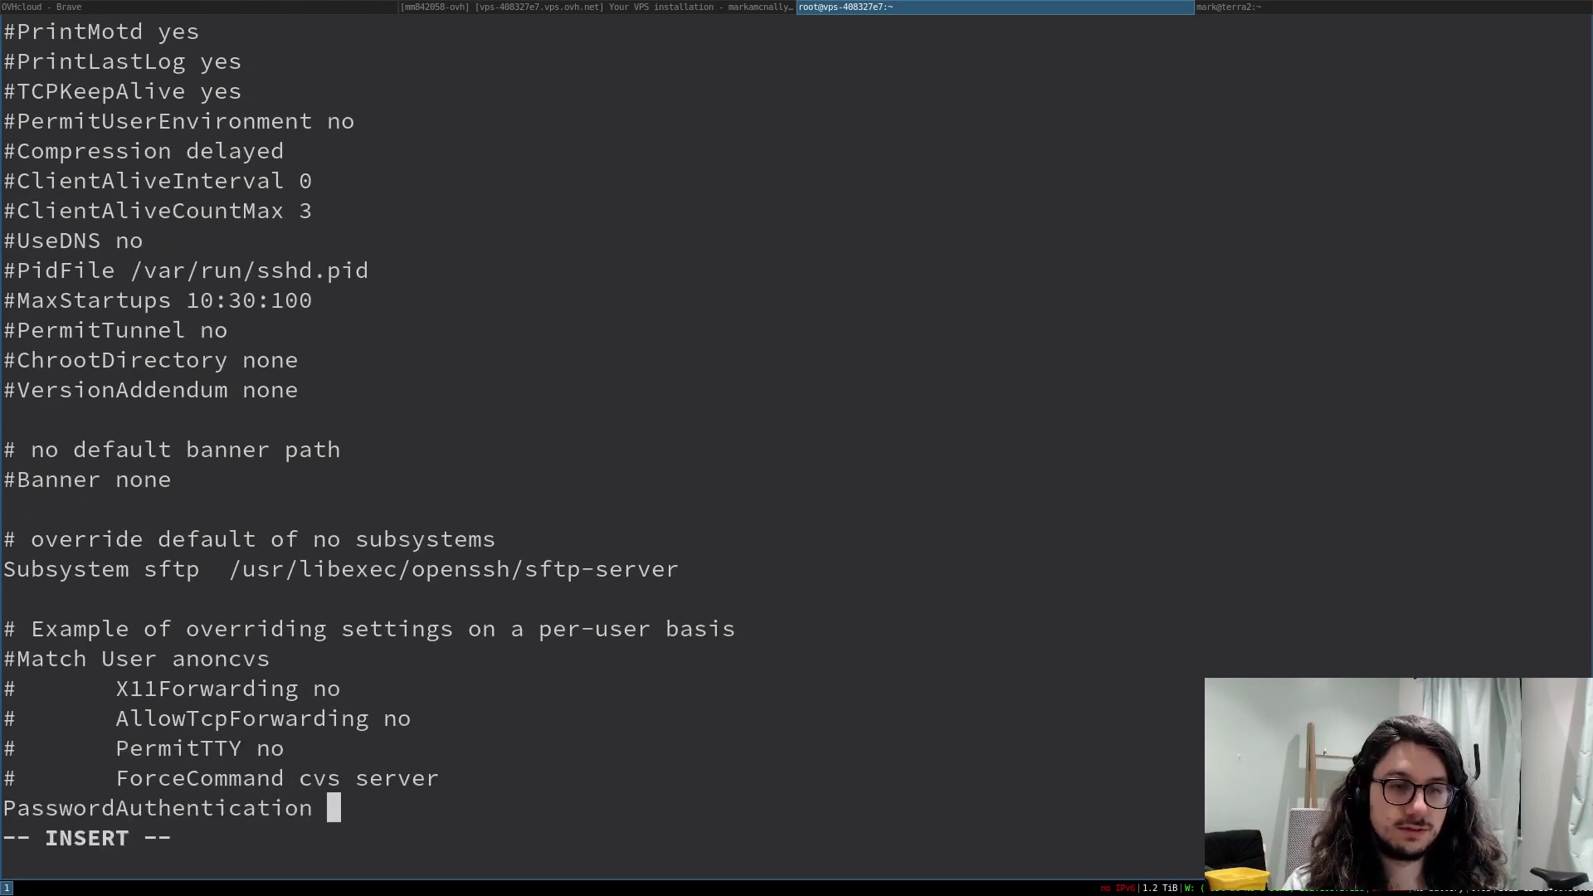
type("no")
key("Escape")
- Delete the duplicate final PasswordAuthentication line and save sshd_config with :wq
type("/")
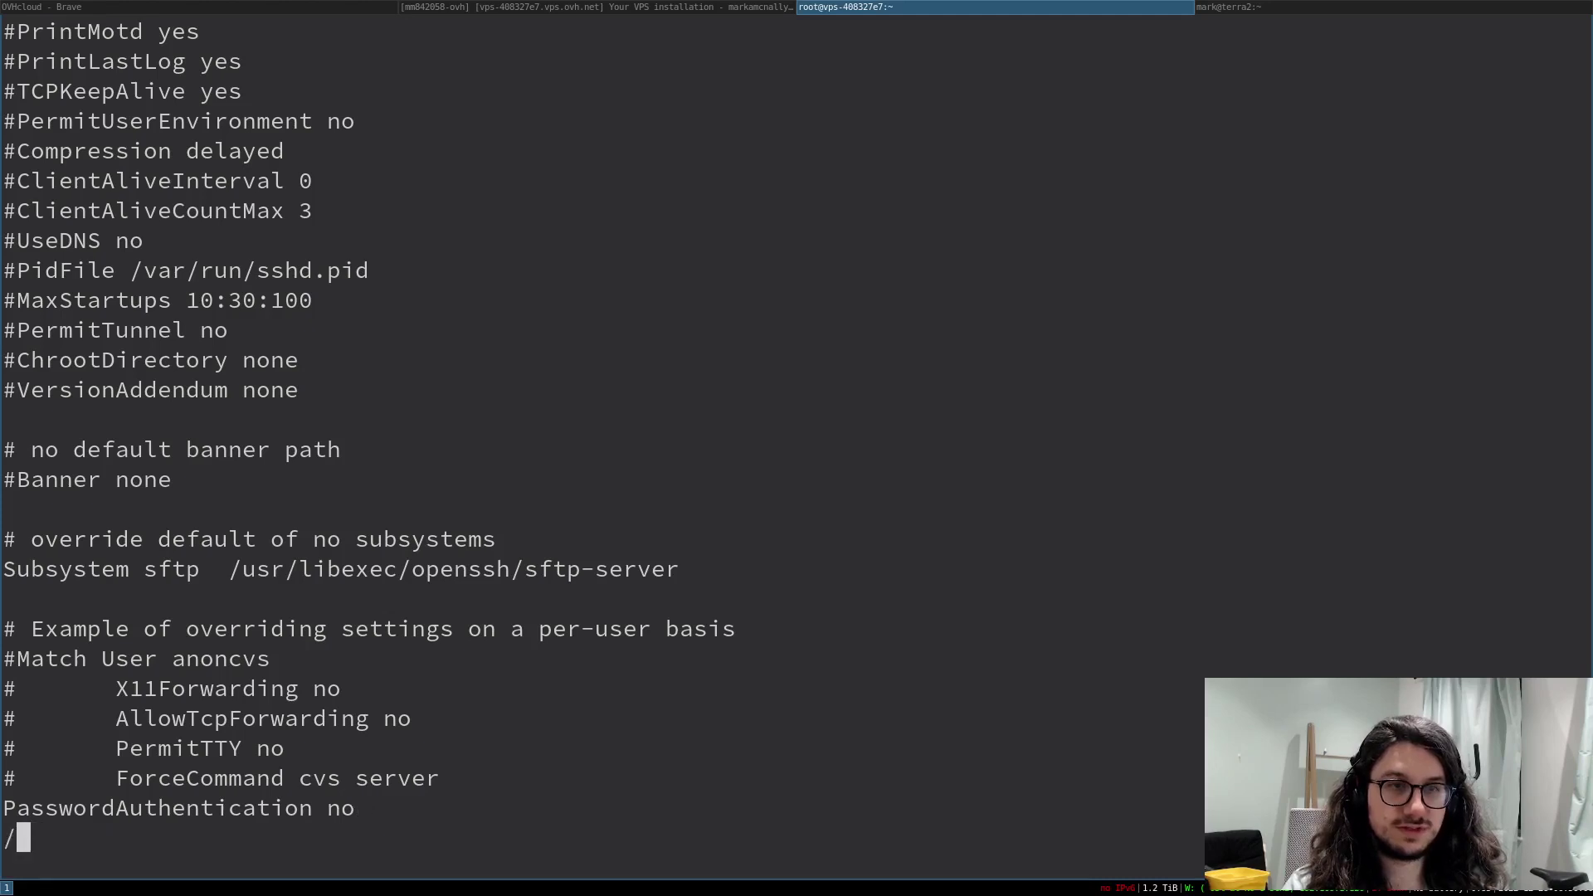
key("Escape")
key("ctrl+o")
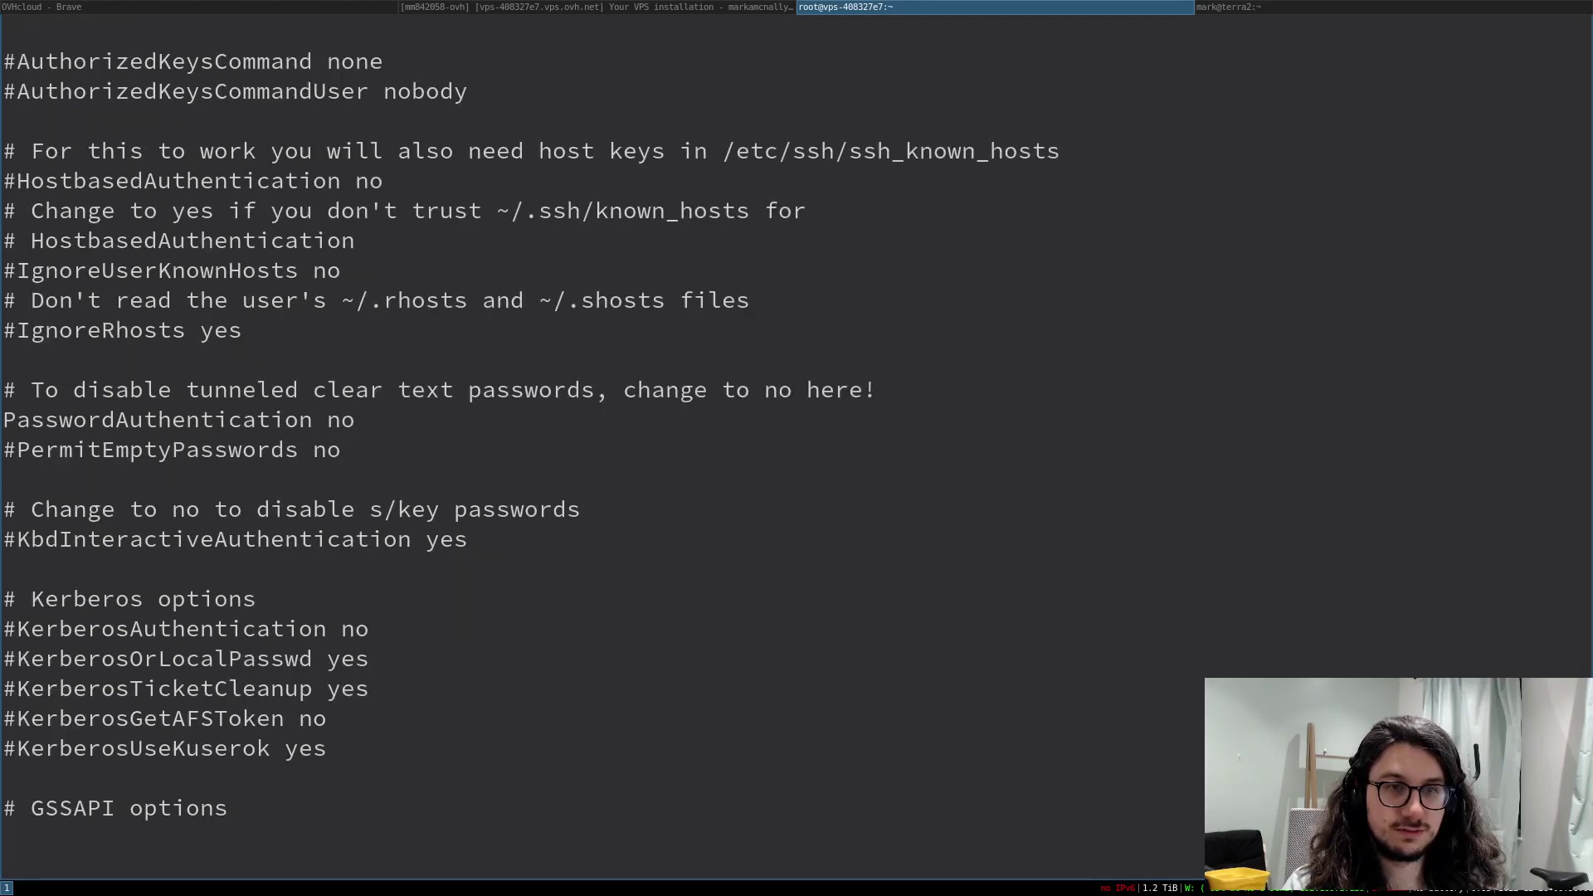
key("shift+g")
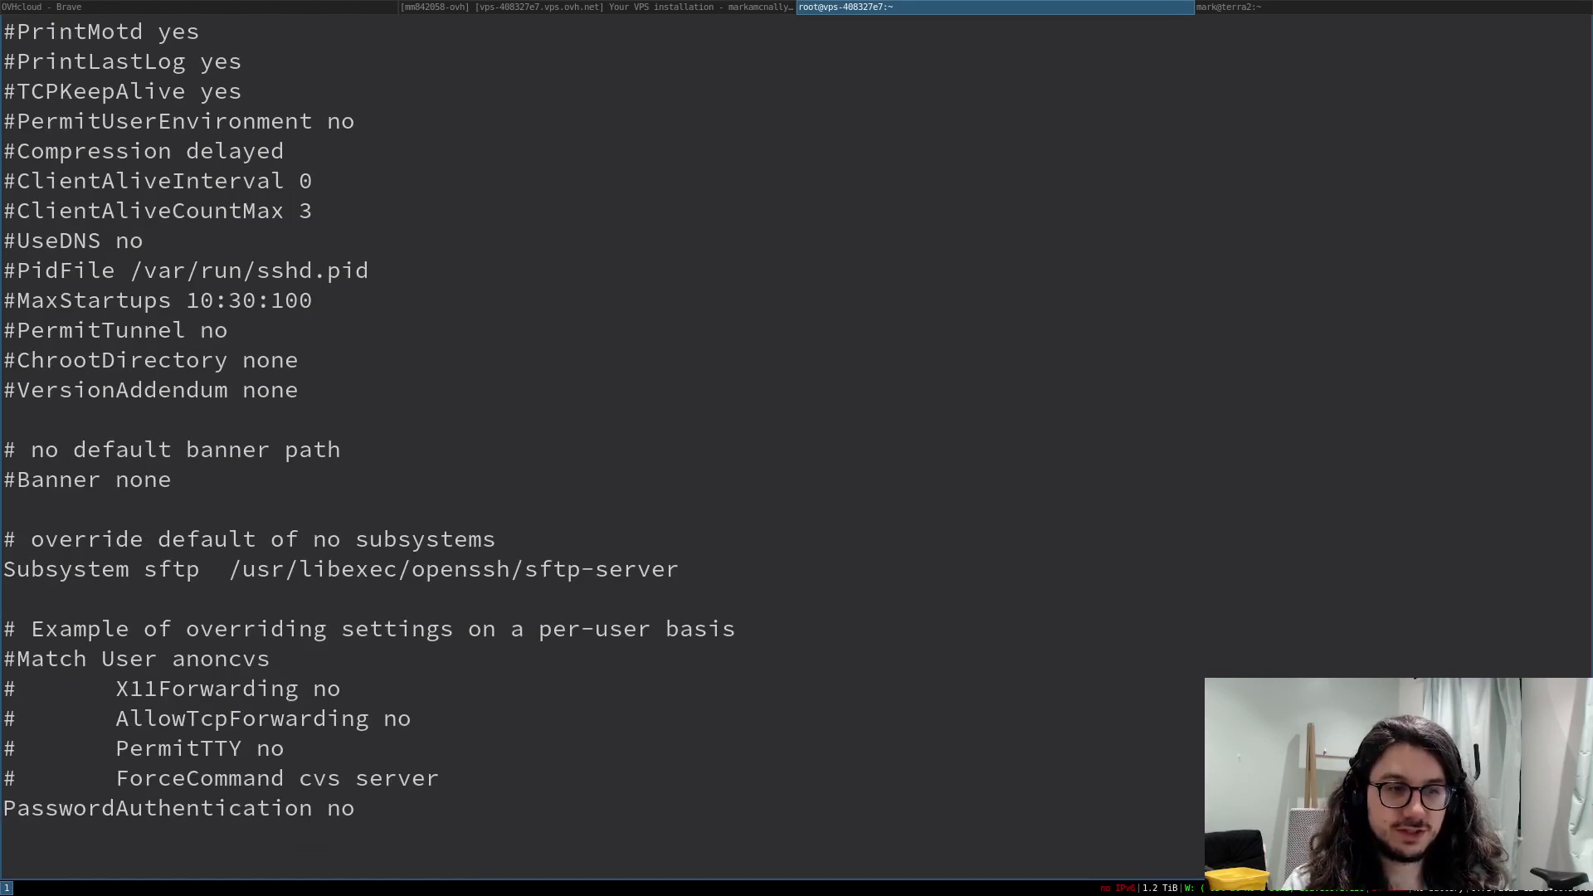
key("d")
key("d")
type(":wq")
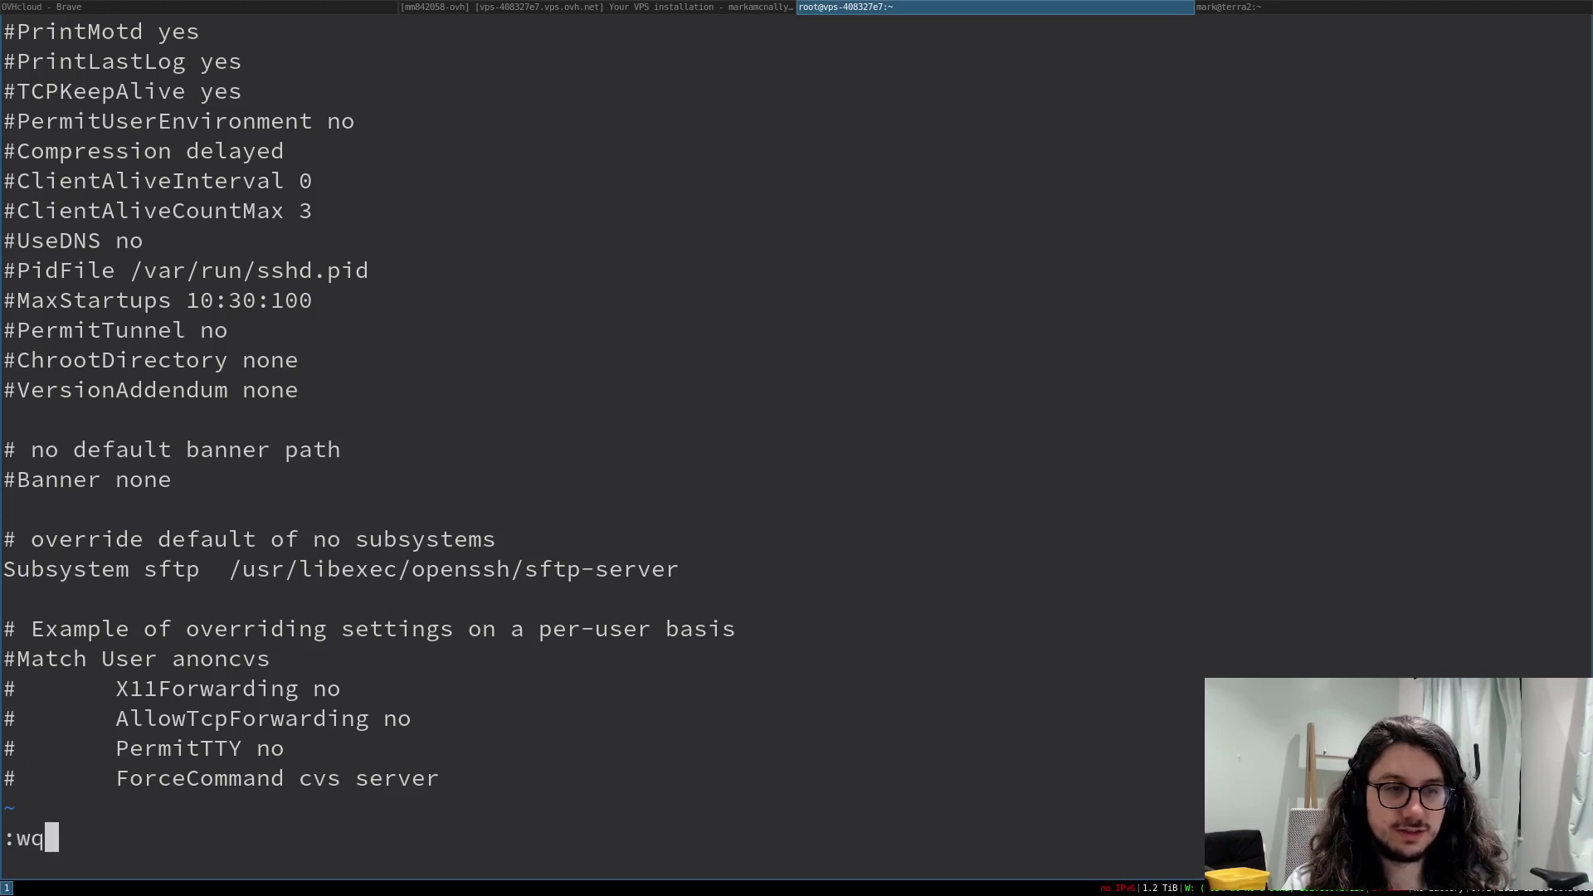
key("Return")
- Restart sshd with systemctl and check its status
type("systemc")
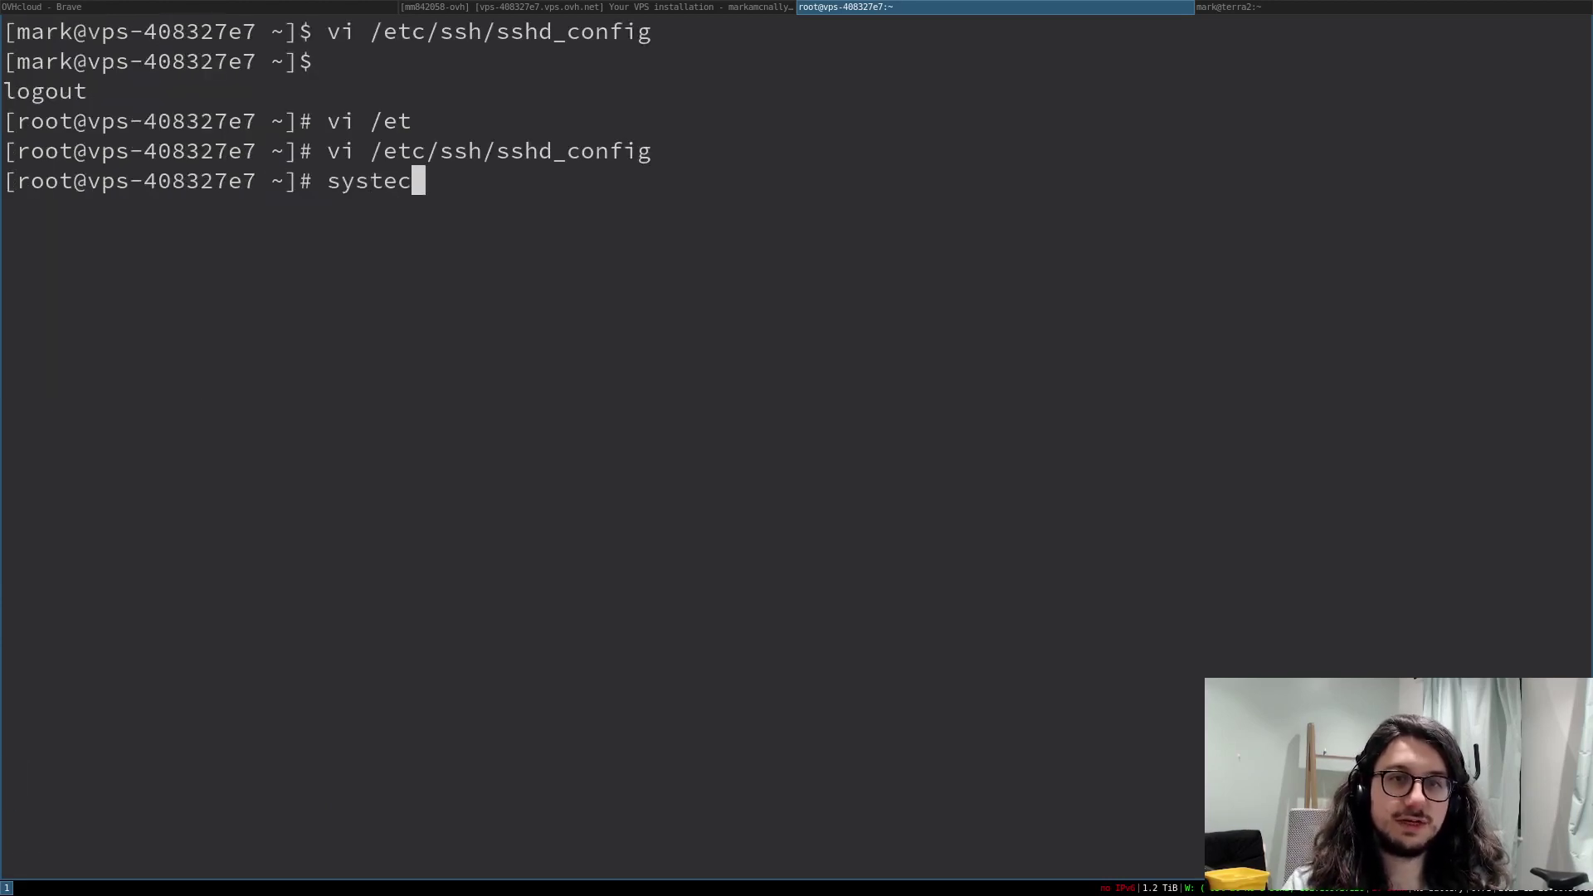
key("BackSpace")
type("mct")
key("BackSpace")
type("tl ")
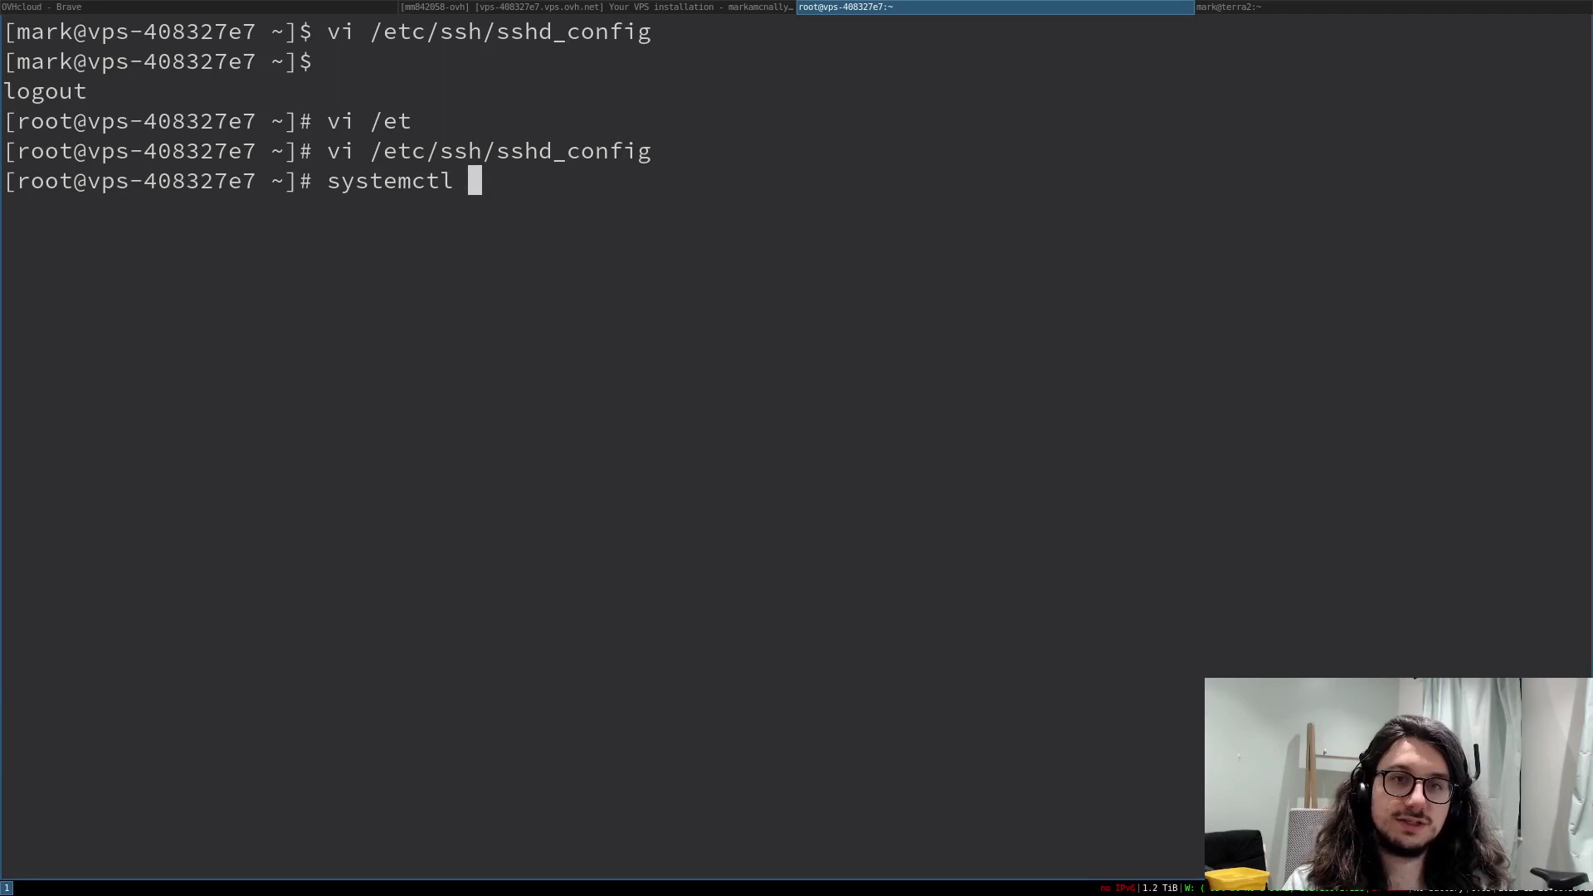
type("restart sshd")
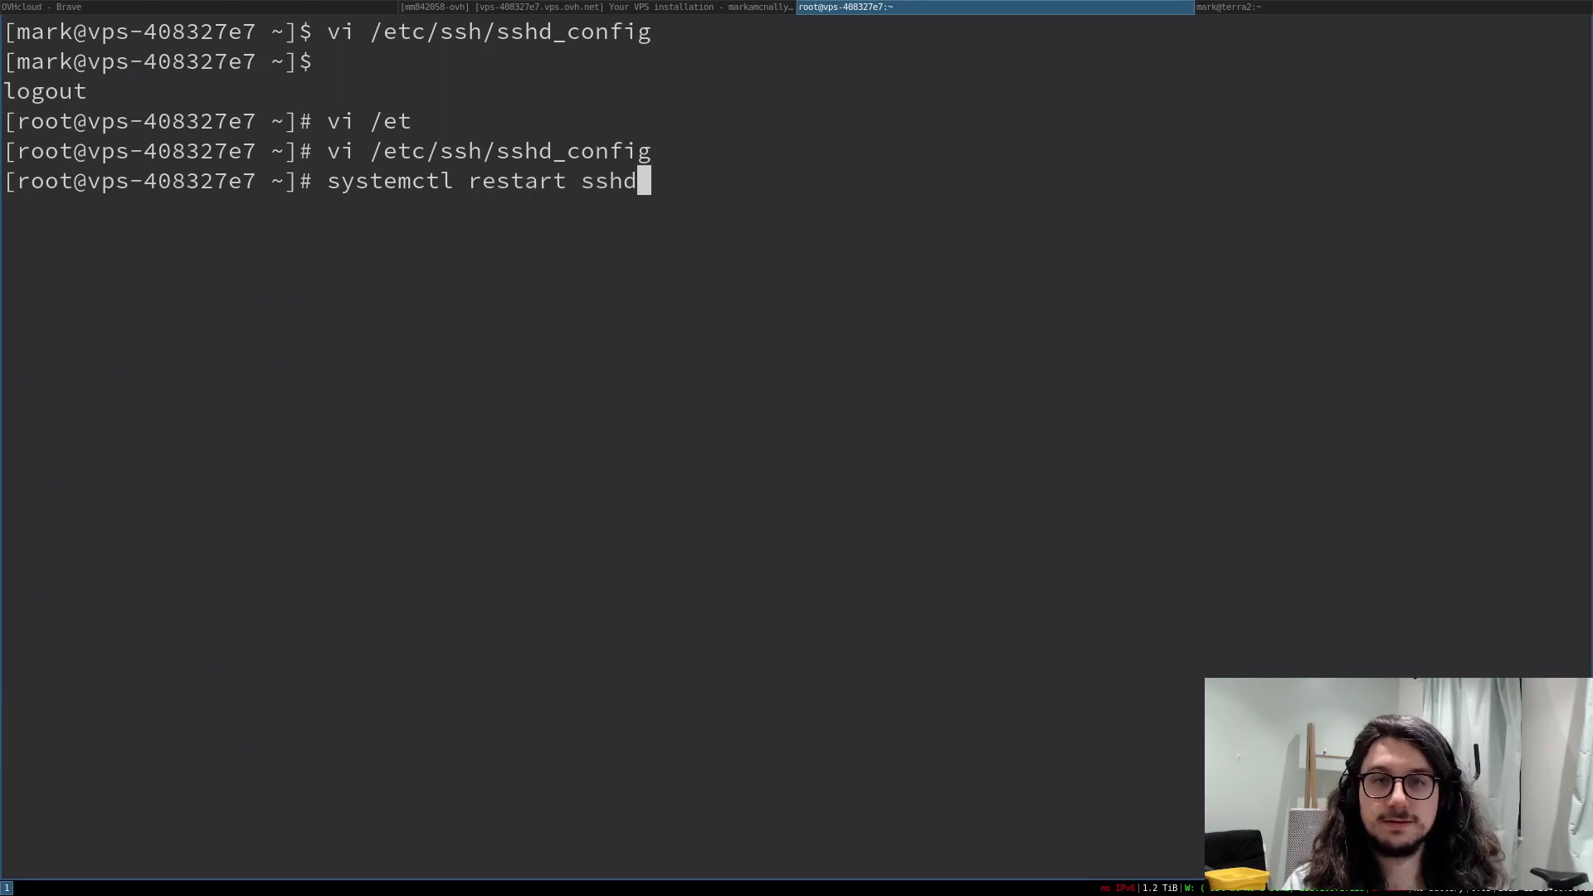
key("Return")
key("Up")
key("ctrl+w")
key("ctrl+w")
type("status sshd")
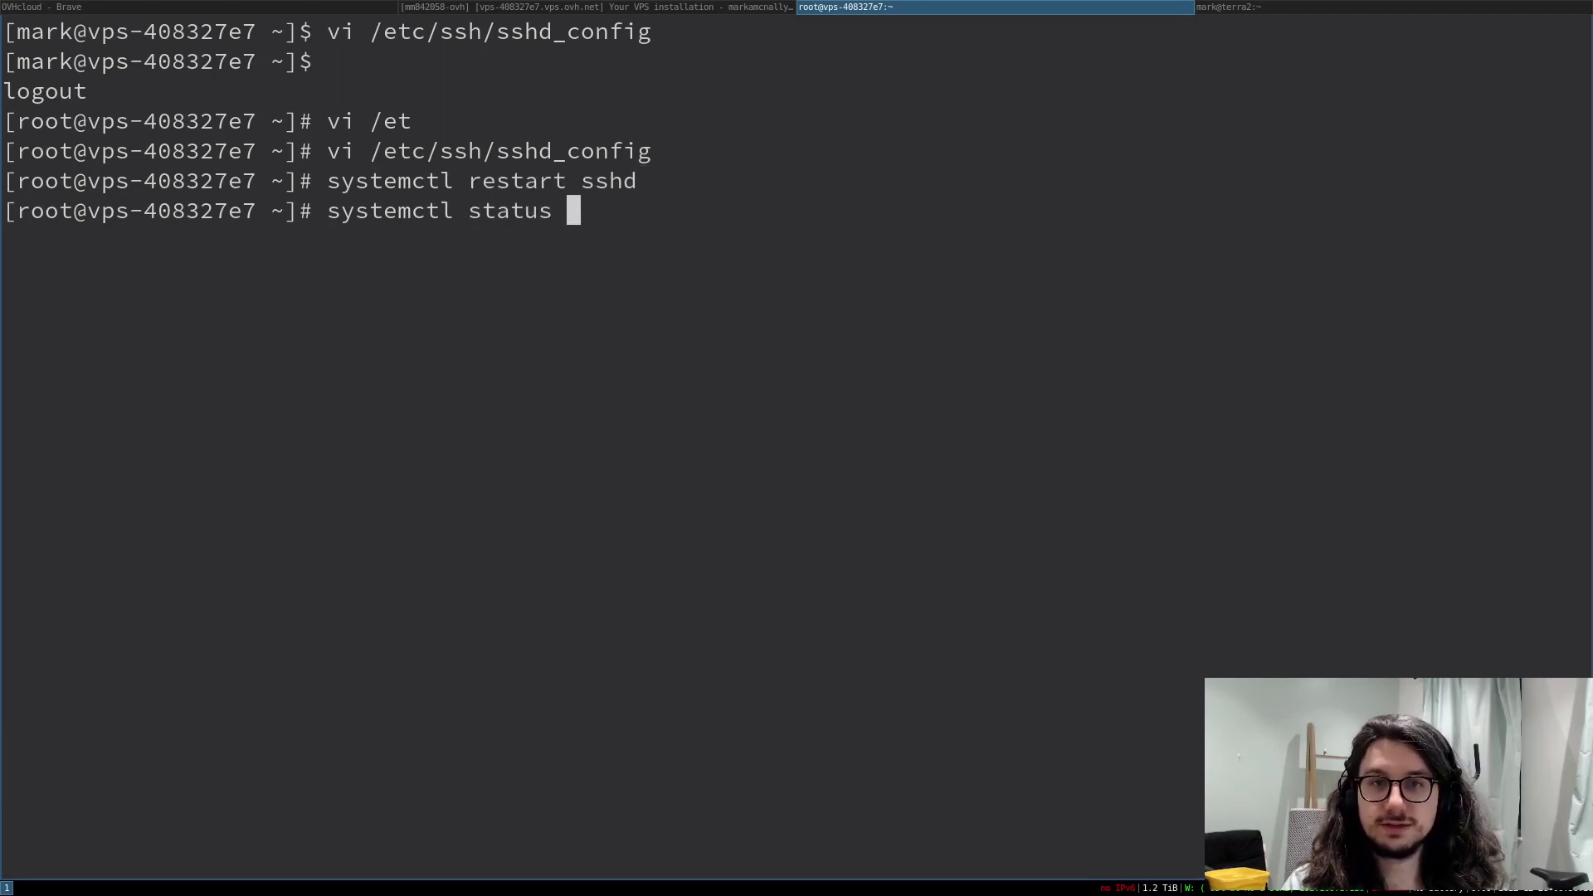
key("Return")
- Confirm key-based SSH login to 51.68.199.98 from the local terminal, then log out
key("super+Right")
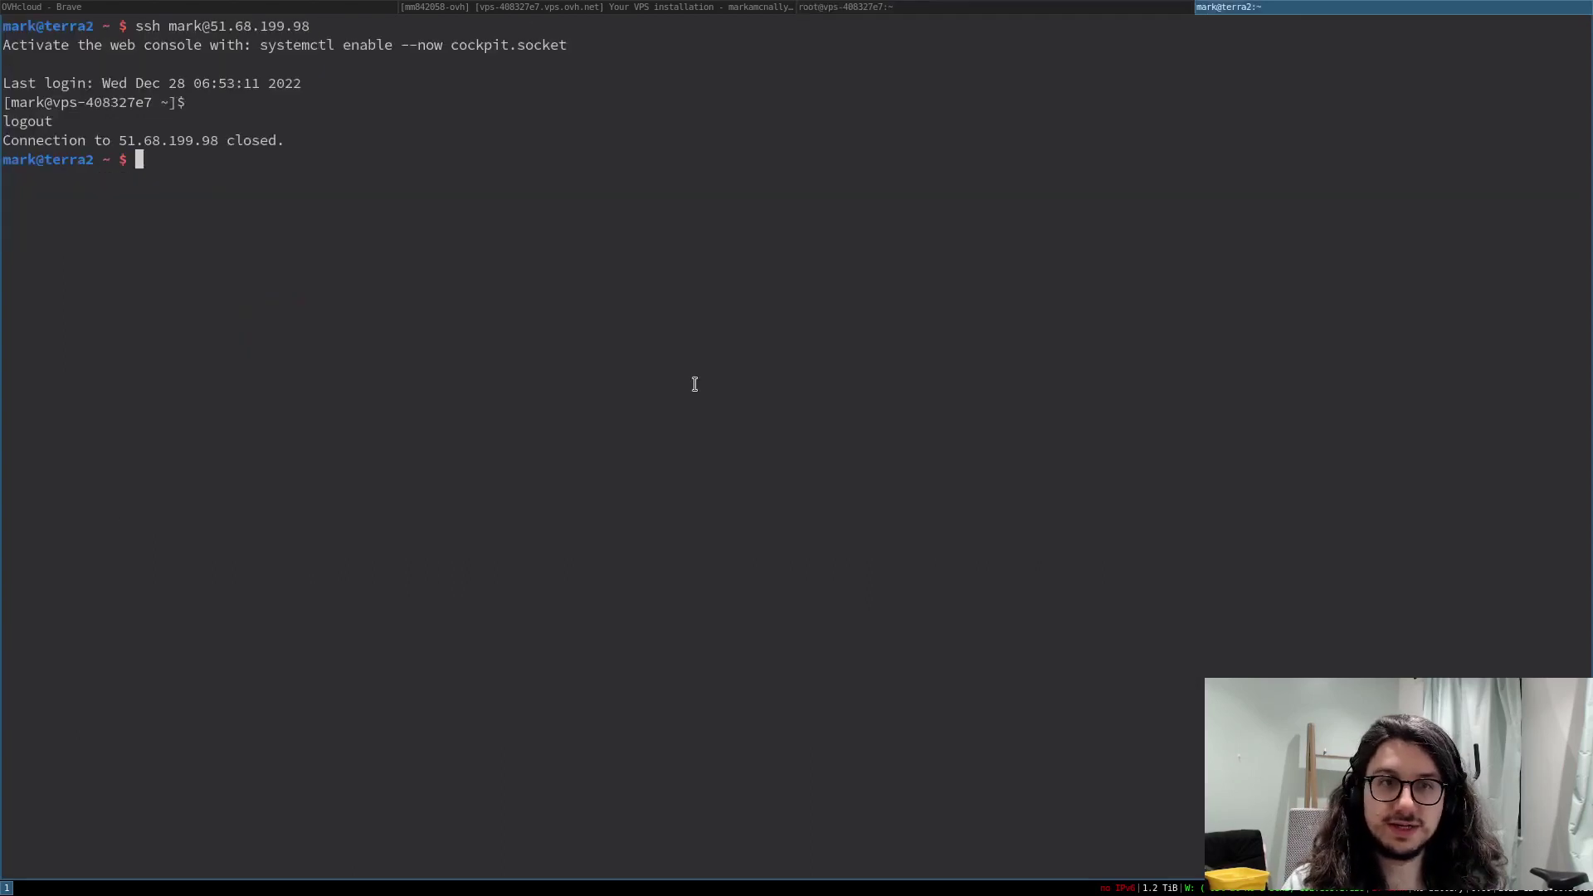
key("Up")
key("Return")
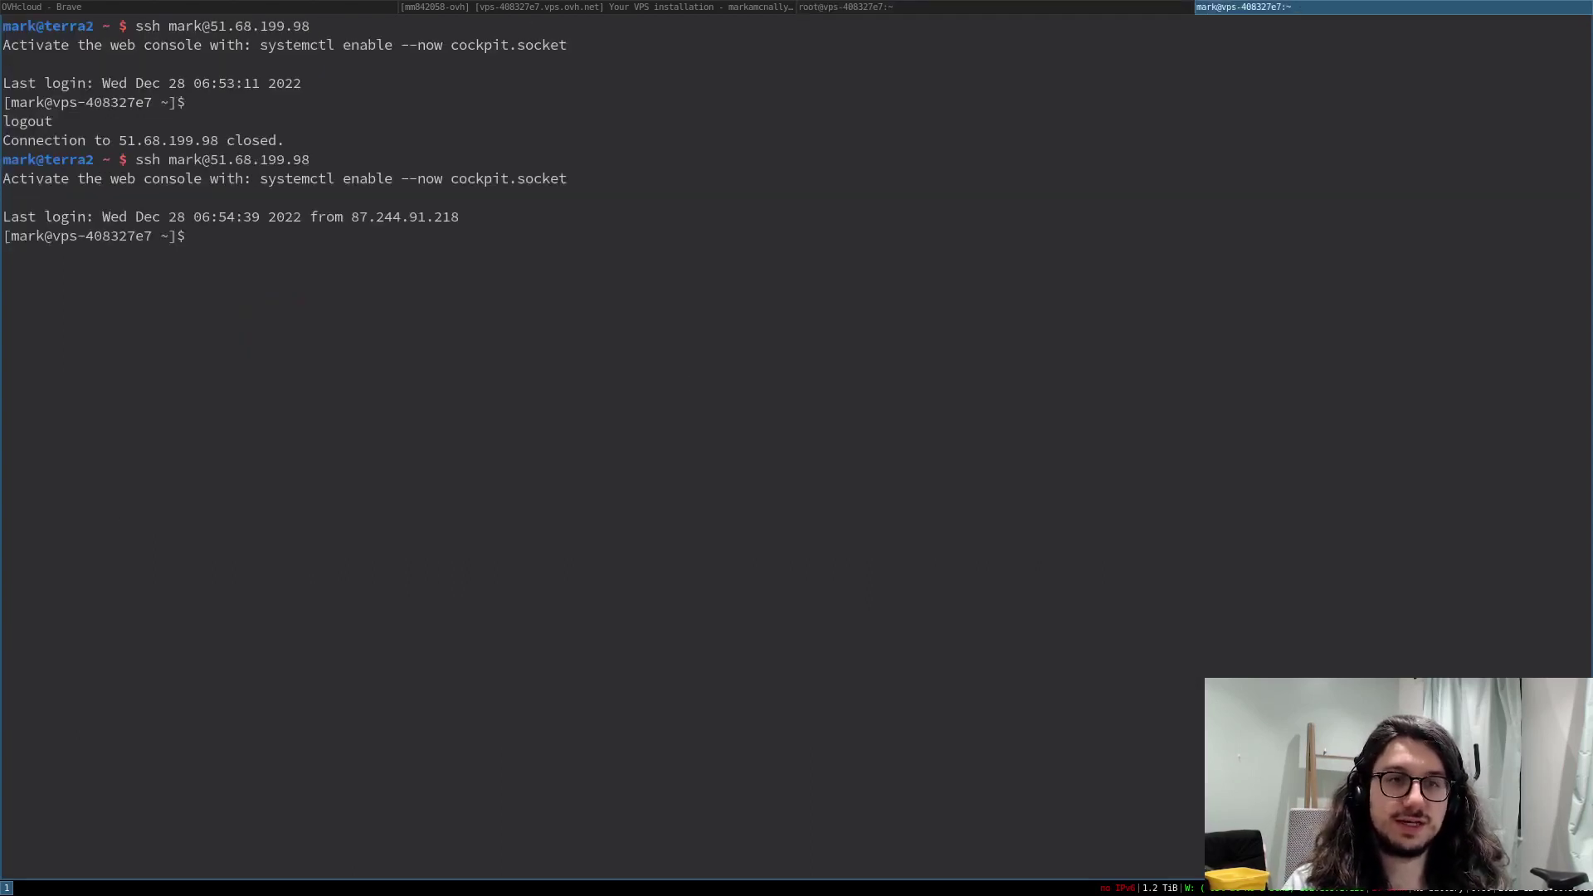
key("ctrl+d")
type("sudo")
key("ctrl+u")
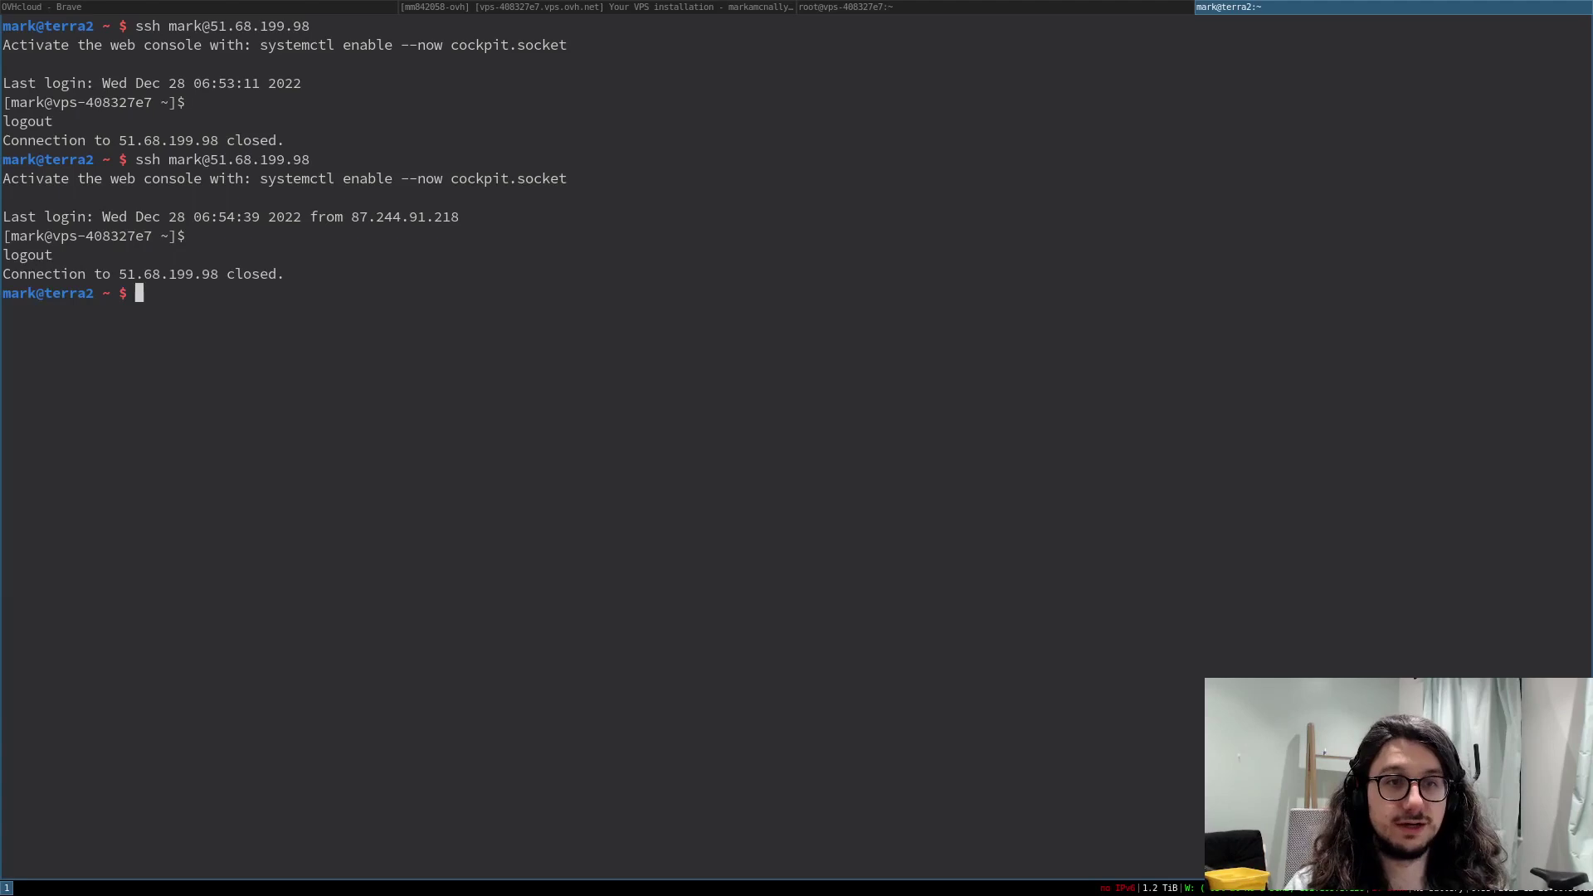
- As local root, rerun the SSH login as the regular user and confirm it is denied (publickey)
type("sudo su -")
key("Return")
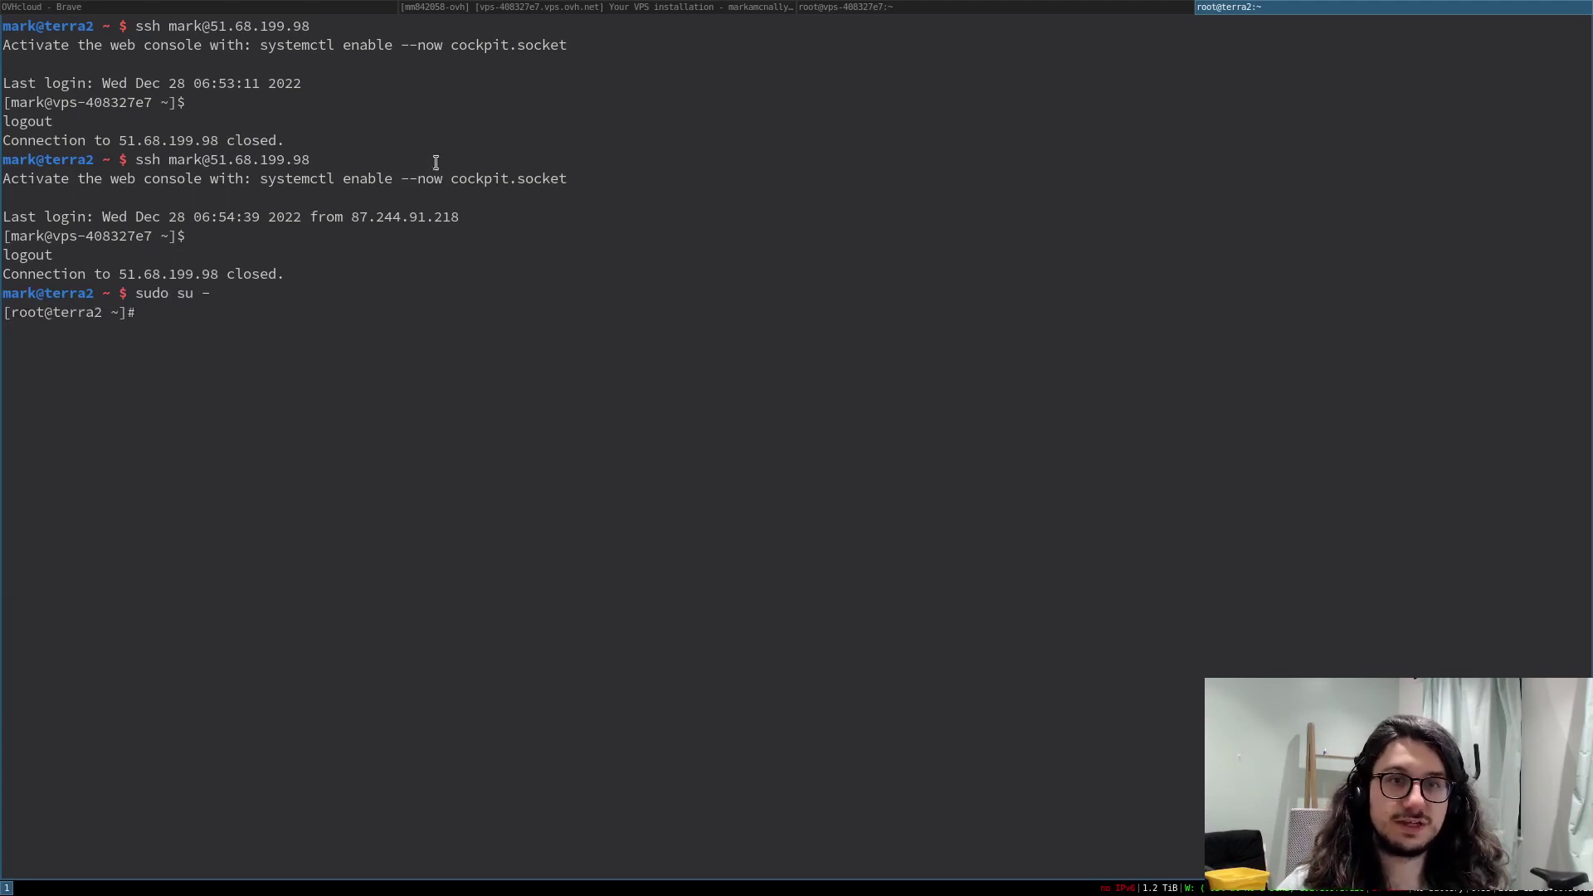
left_click_drag(436, 161, 135, 159)
middle_click(135, 160)
key("Return")
type("yes")
key("Return")
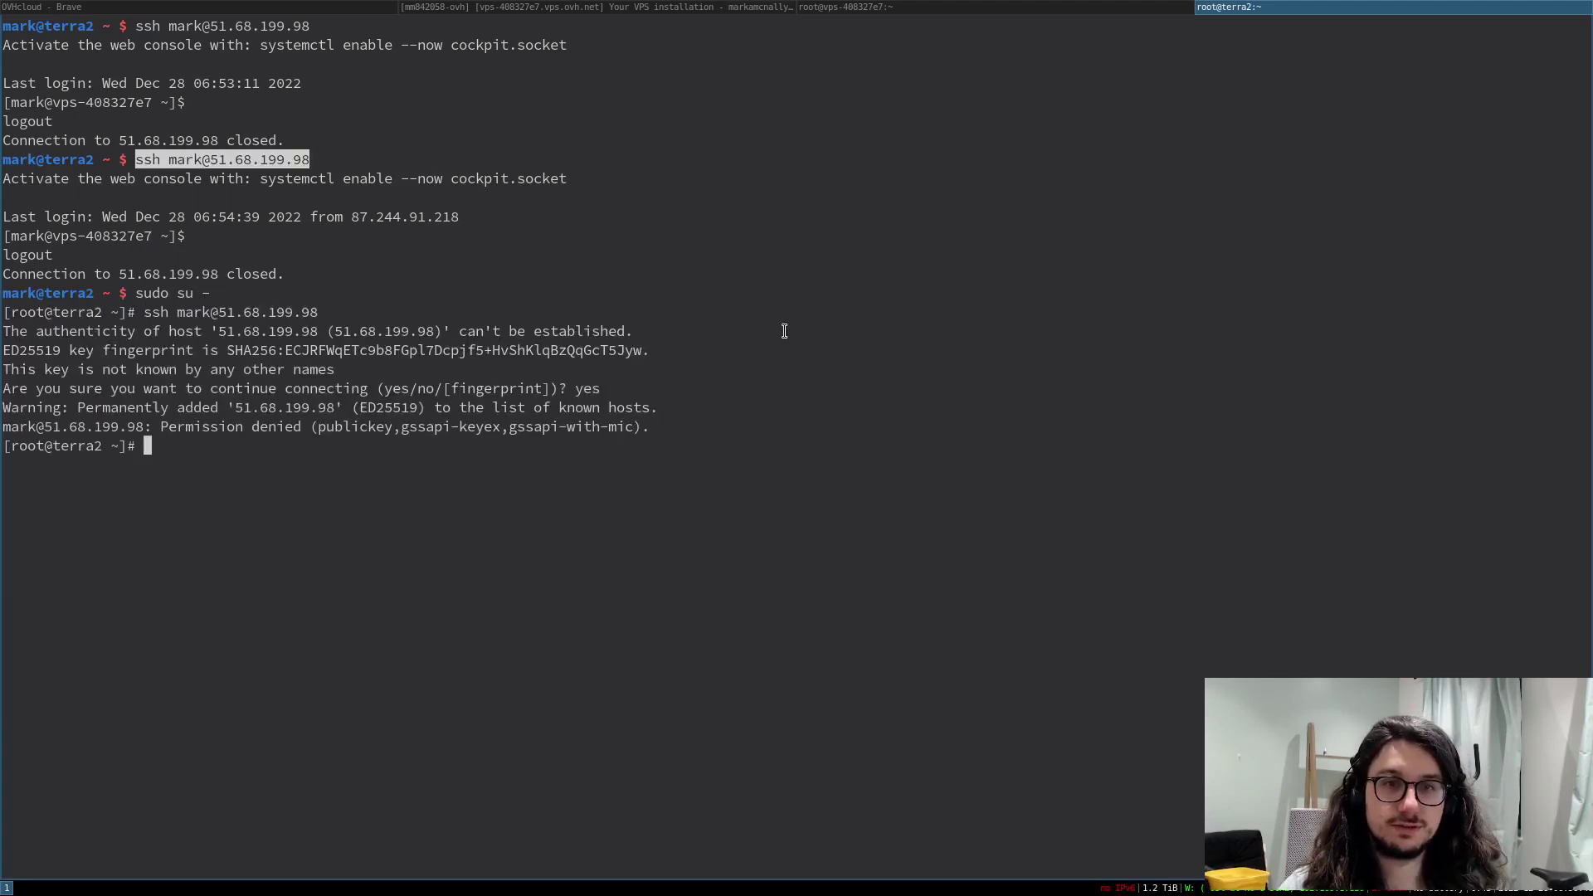
left_click_drag(236, 419, 558, 408)
left_click(658, 437)
left_click(621, 425)
- Retry the login as rocky and then as root, both denied, and exit the local root shell
key("Up")
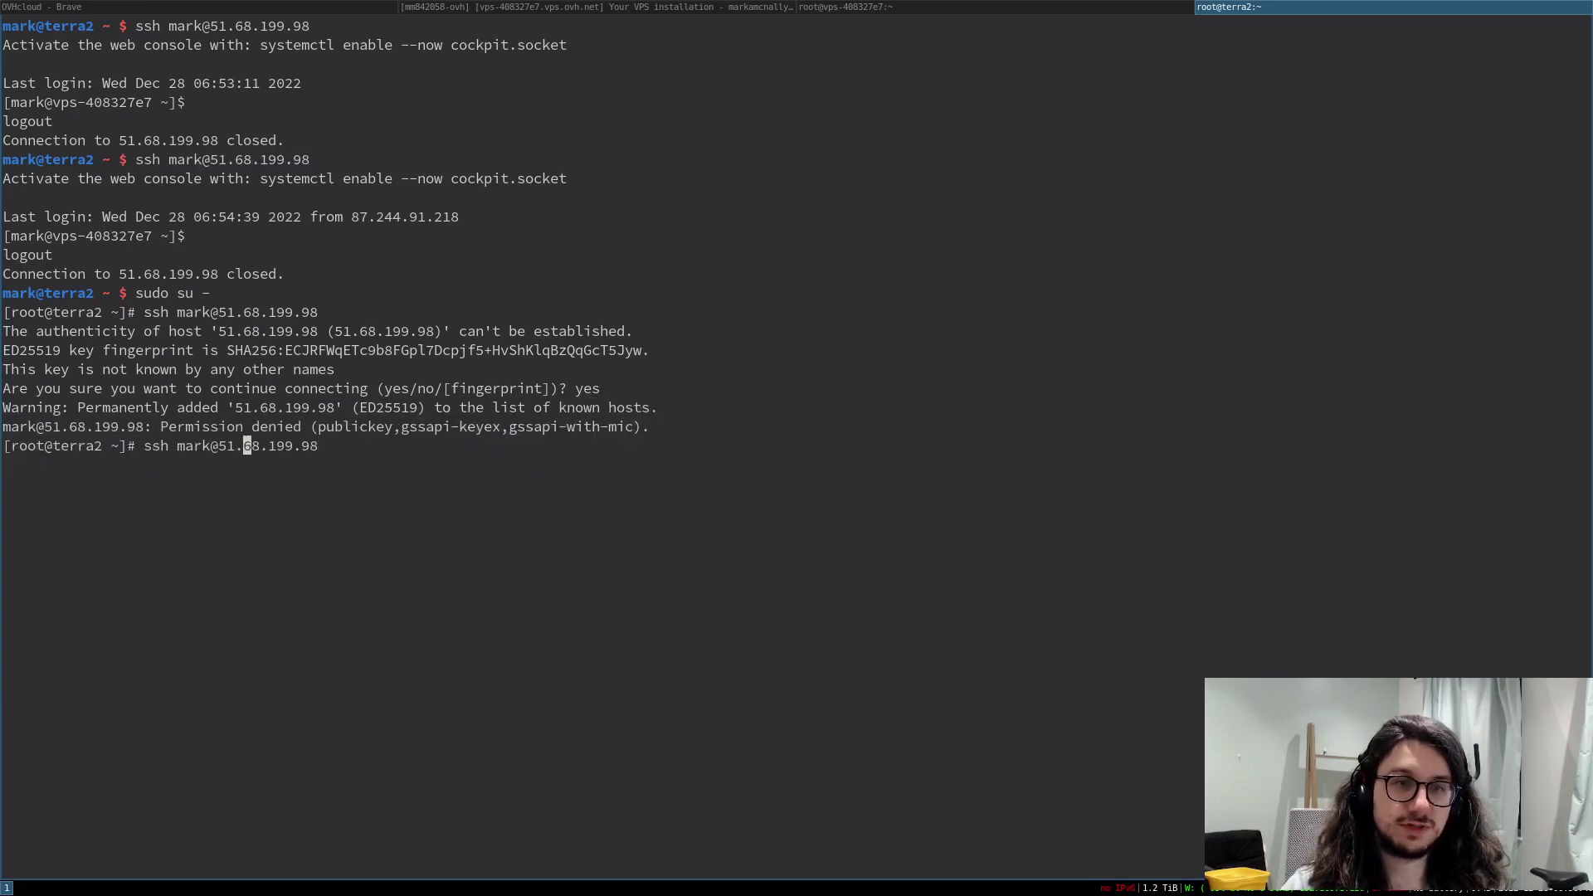
key("BackSpace")
key("BackSpace")
key("BackSpace")
key("BackSpace")
type("rocky")
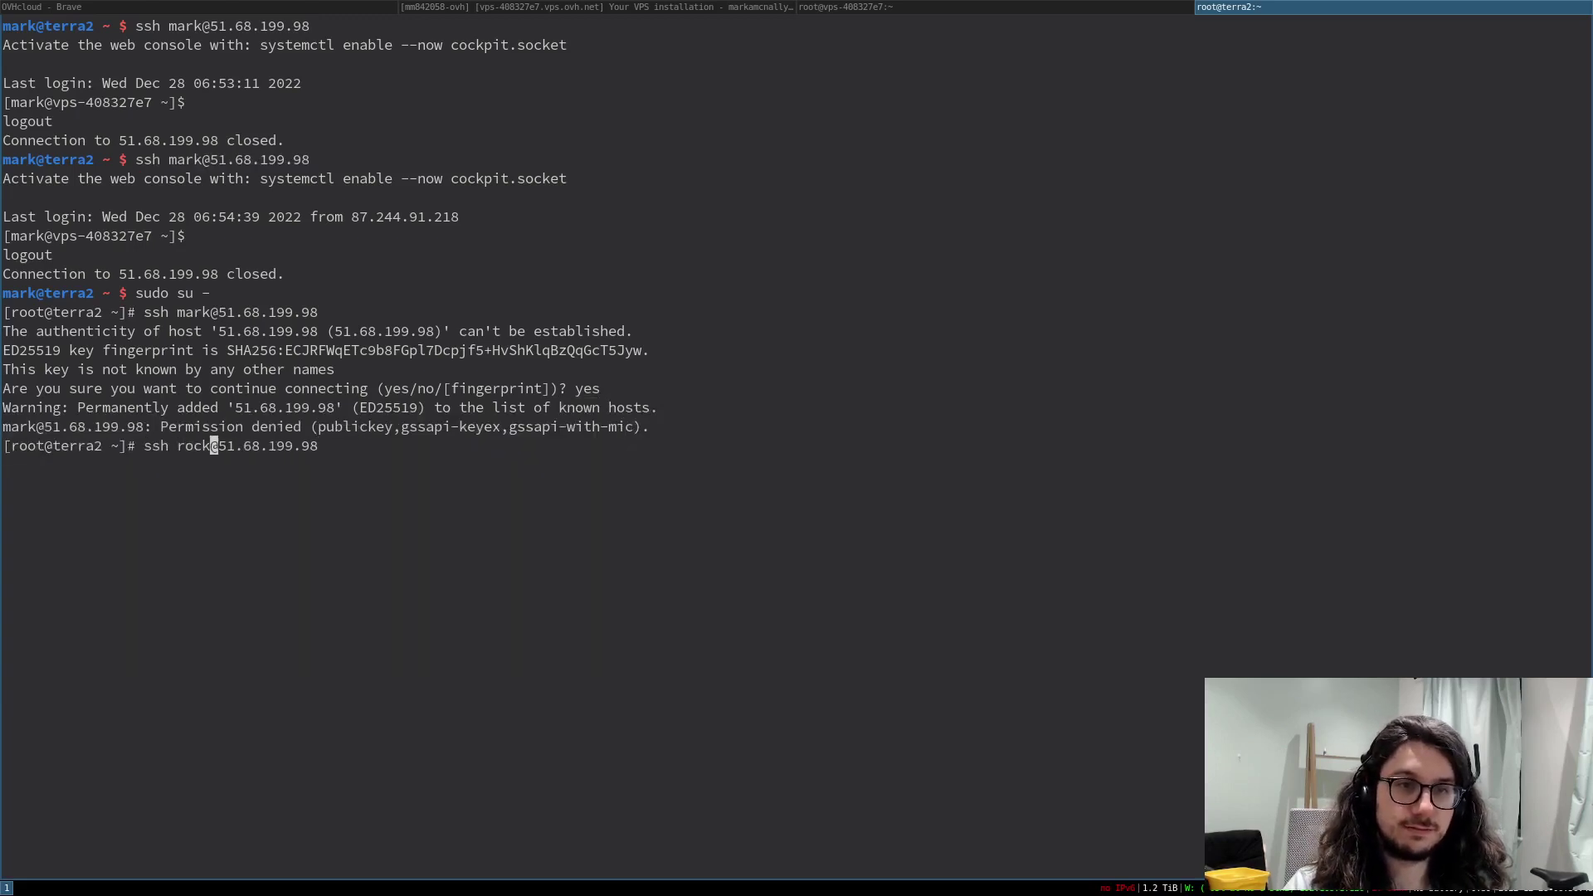
key("Return")
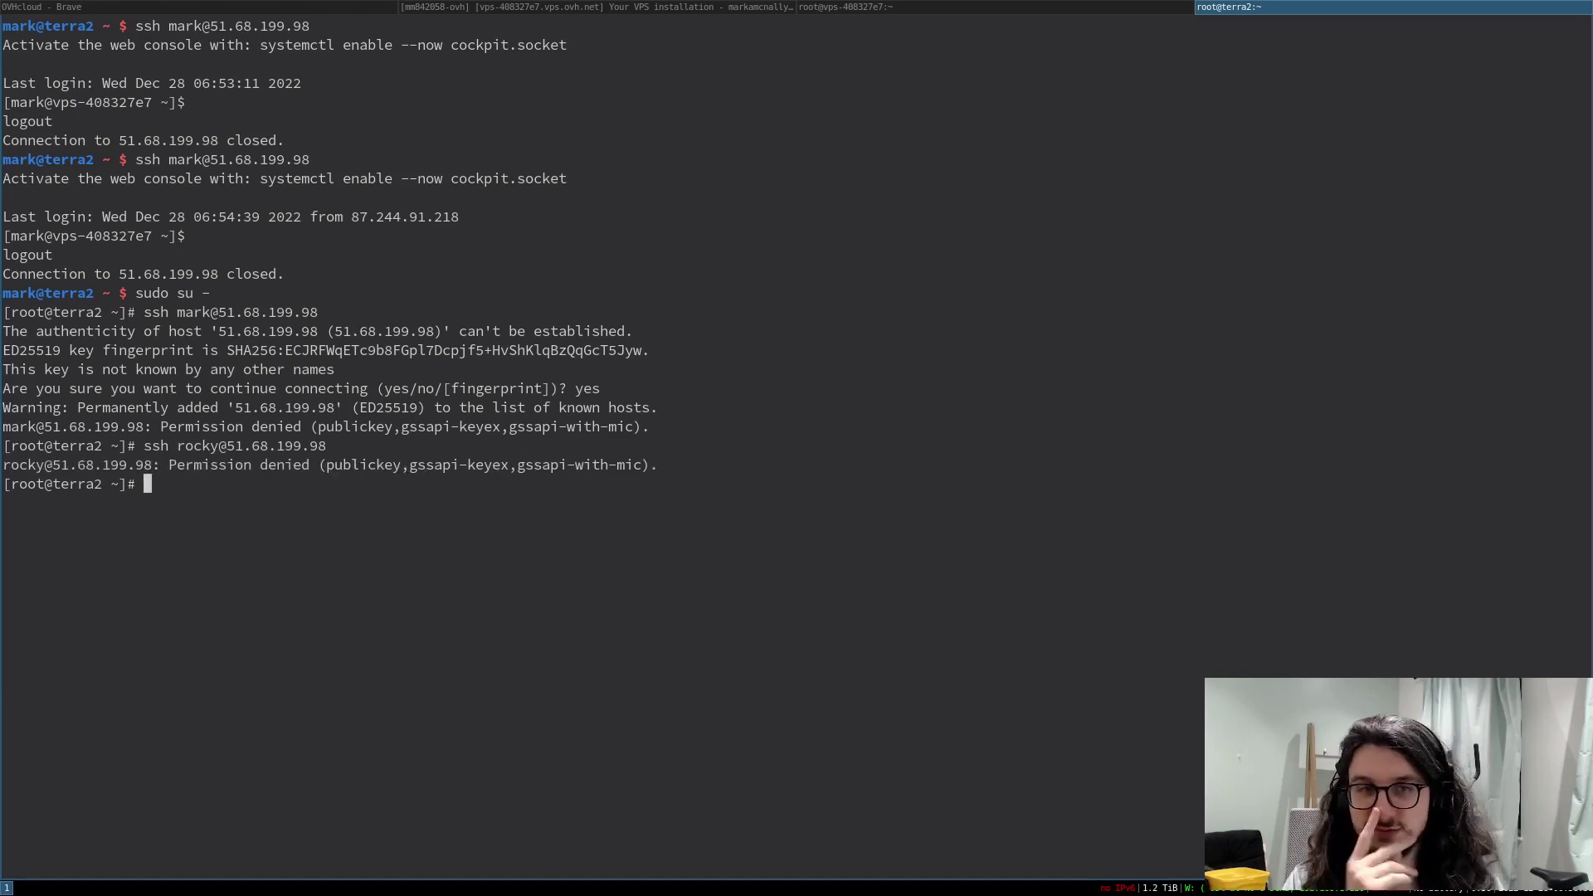
key("Up")
key("ctrl+Left")
key("ctrl+Left")
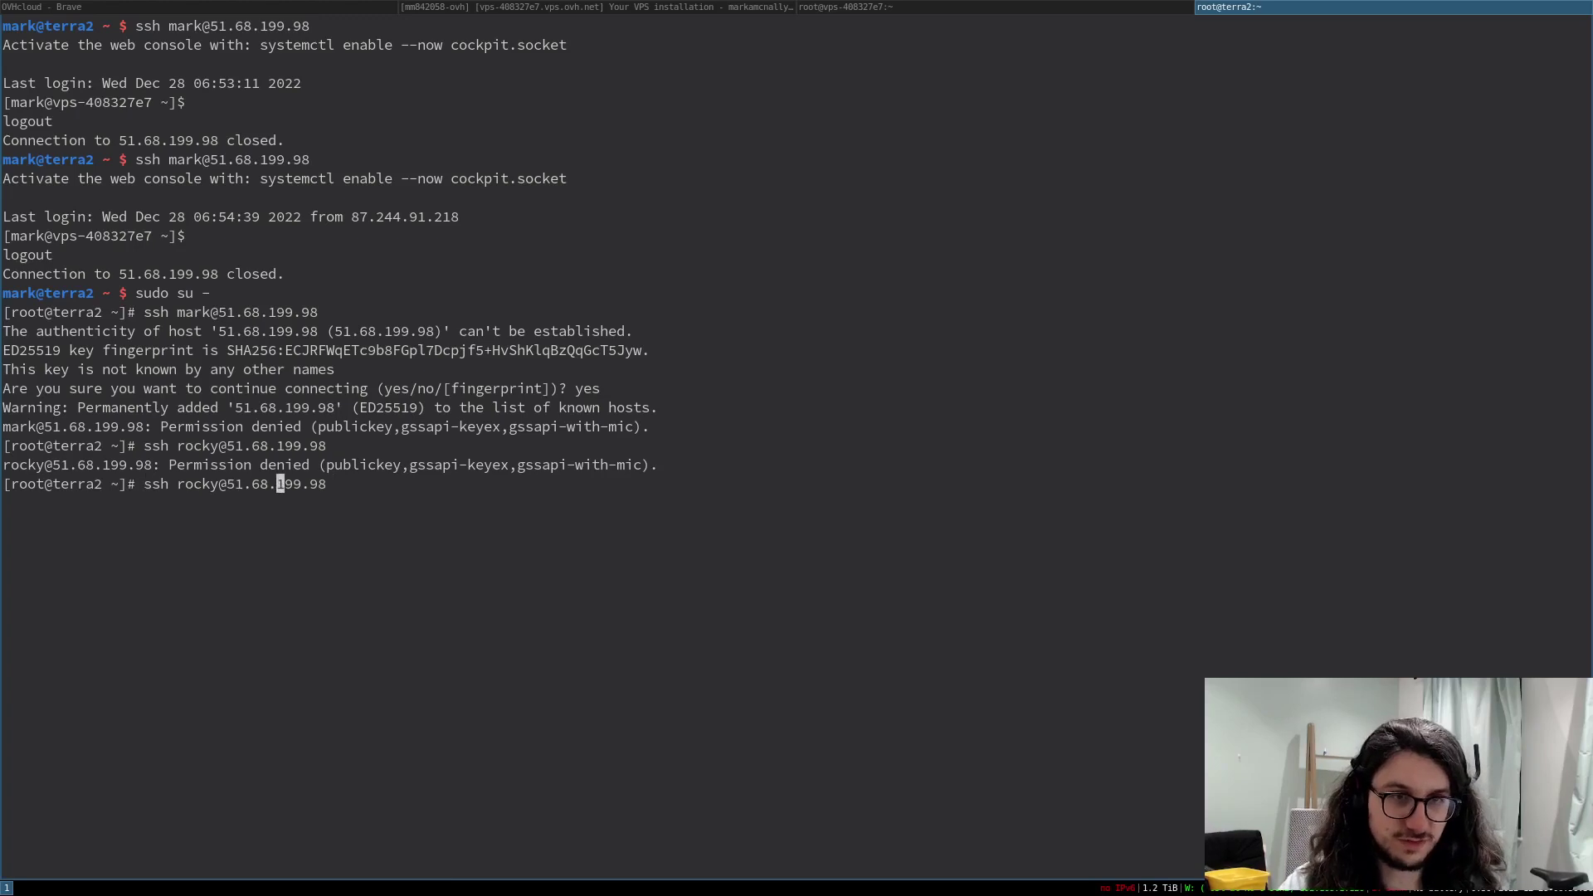
key("ctrl+Left")
key("ctrl+Left")
key("BackSpace")
key("BackSpace")
key("BackSpace")
key("BackSpace")
key("BackSpace")
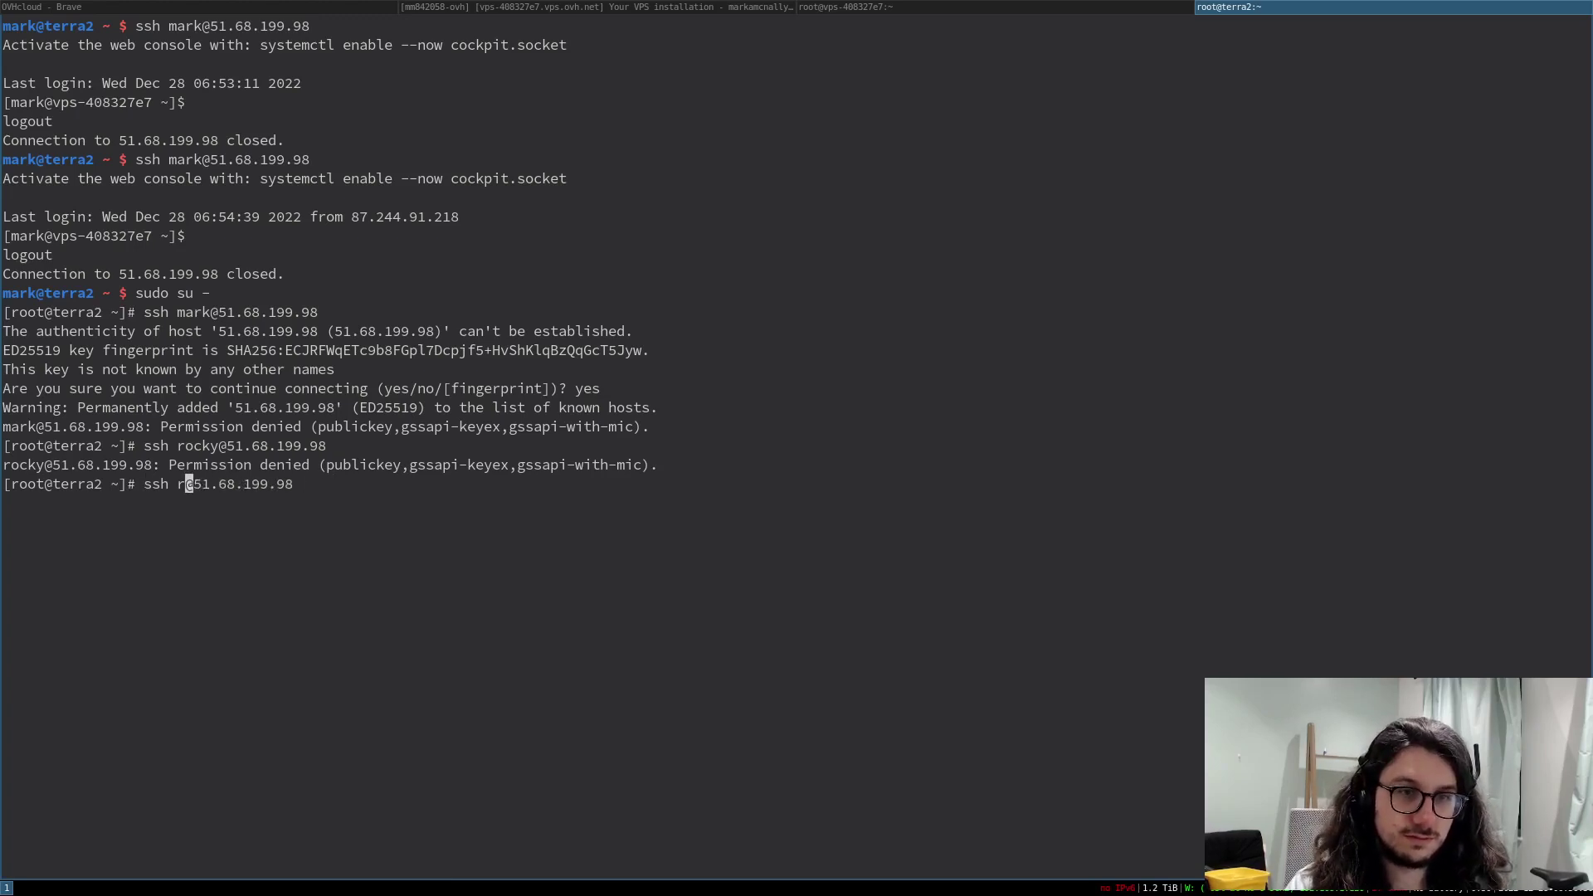
type("root")
key("Return")
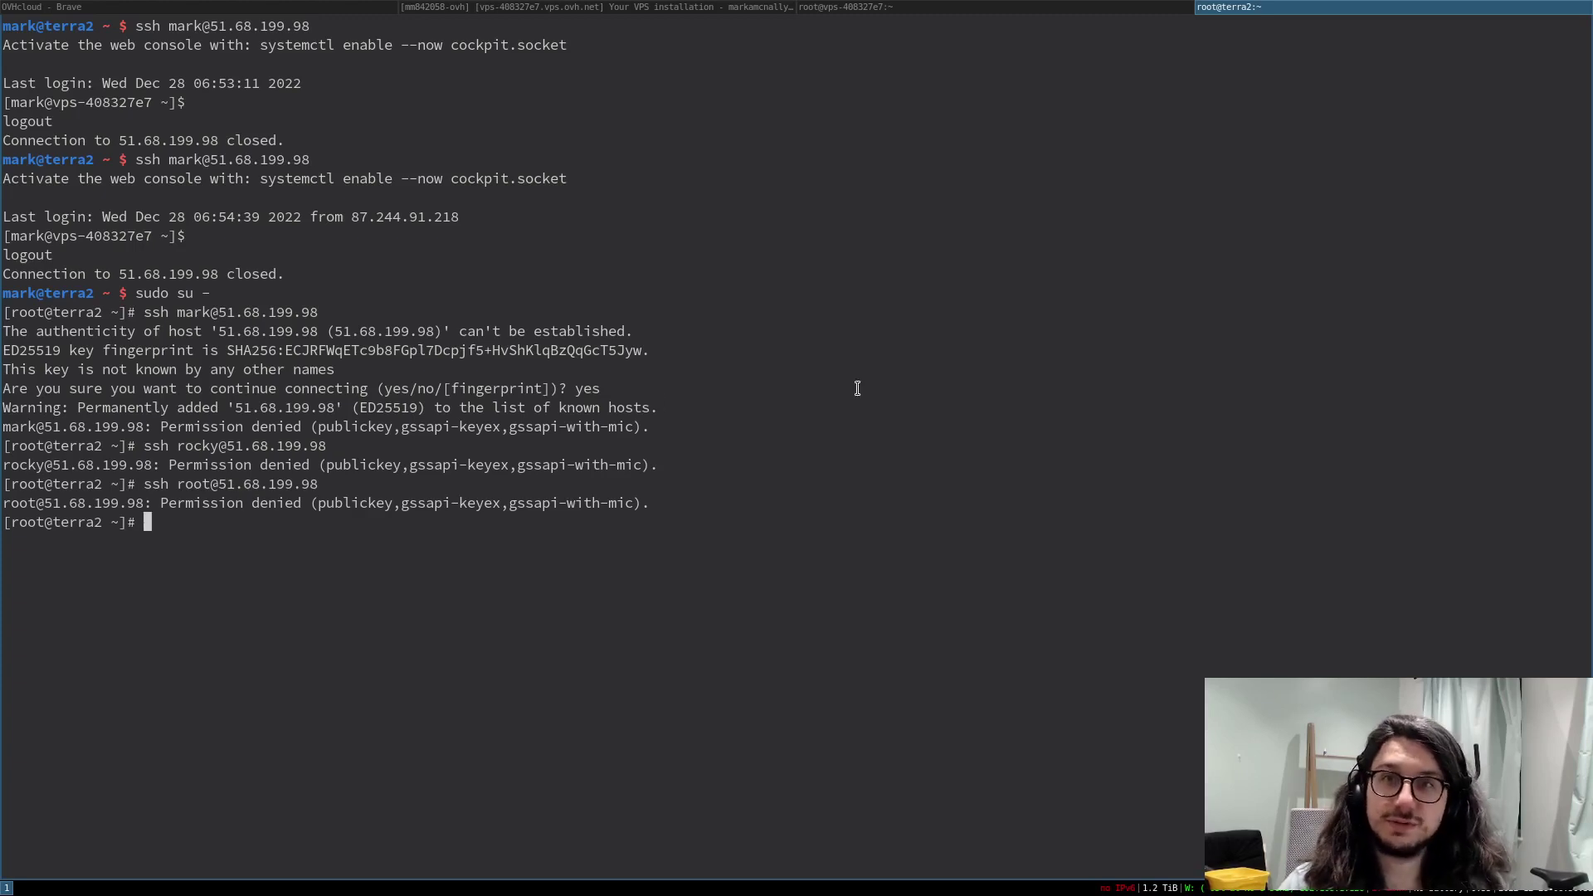
key("ctrl+d")
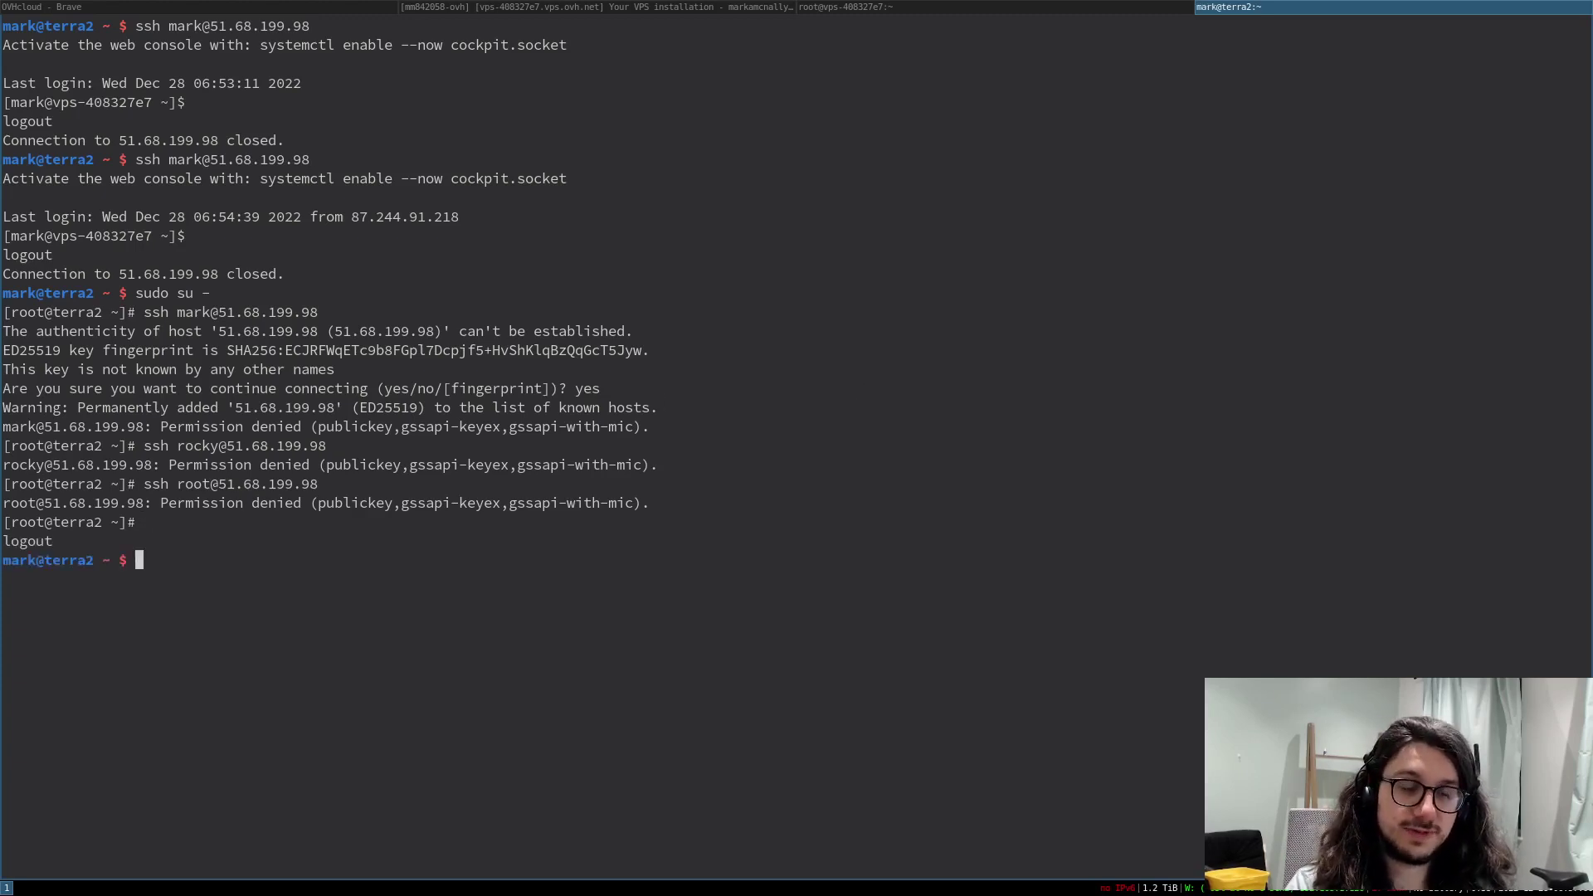
- Abandon the garbled login command and copy the server IP 51.68.199.98
key("ctrl+l")
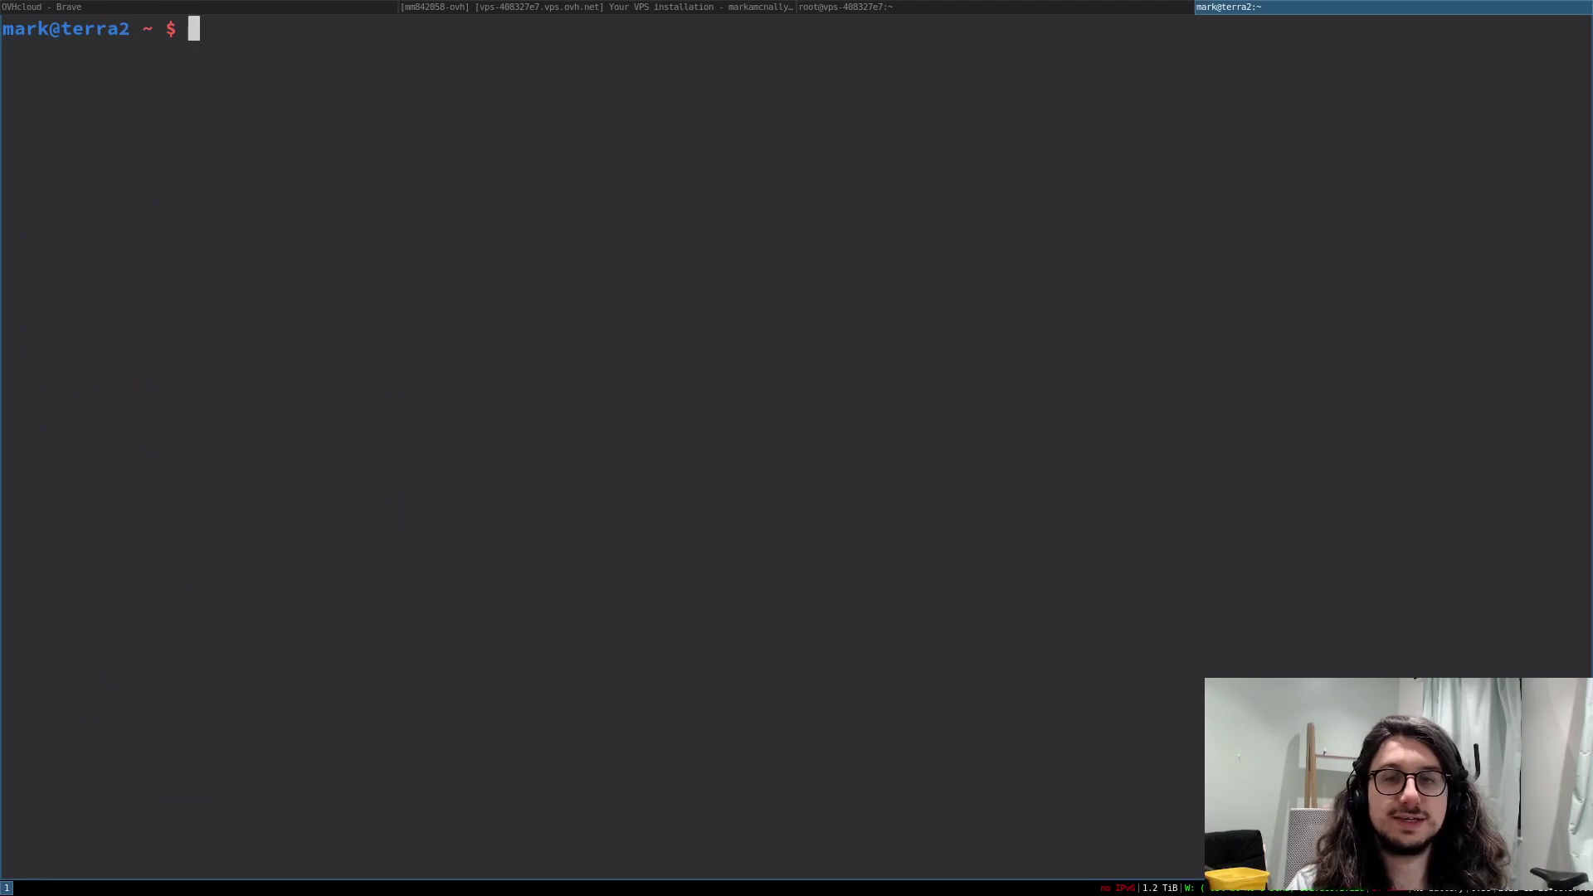
type("ssh mark@")
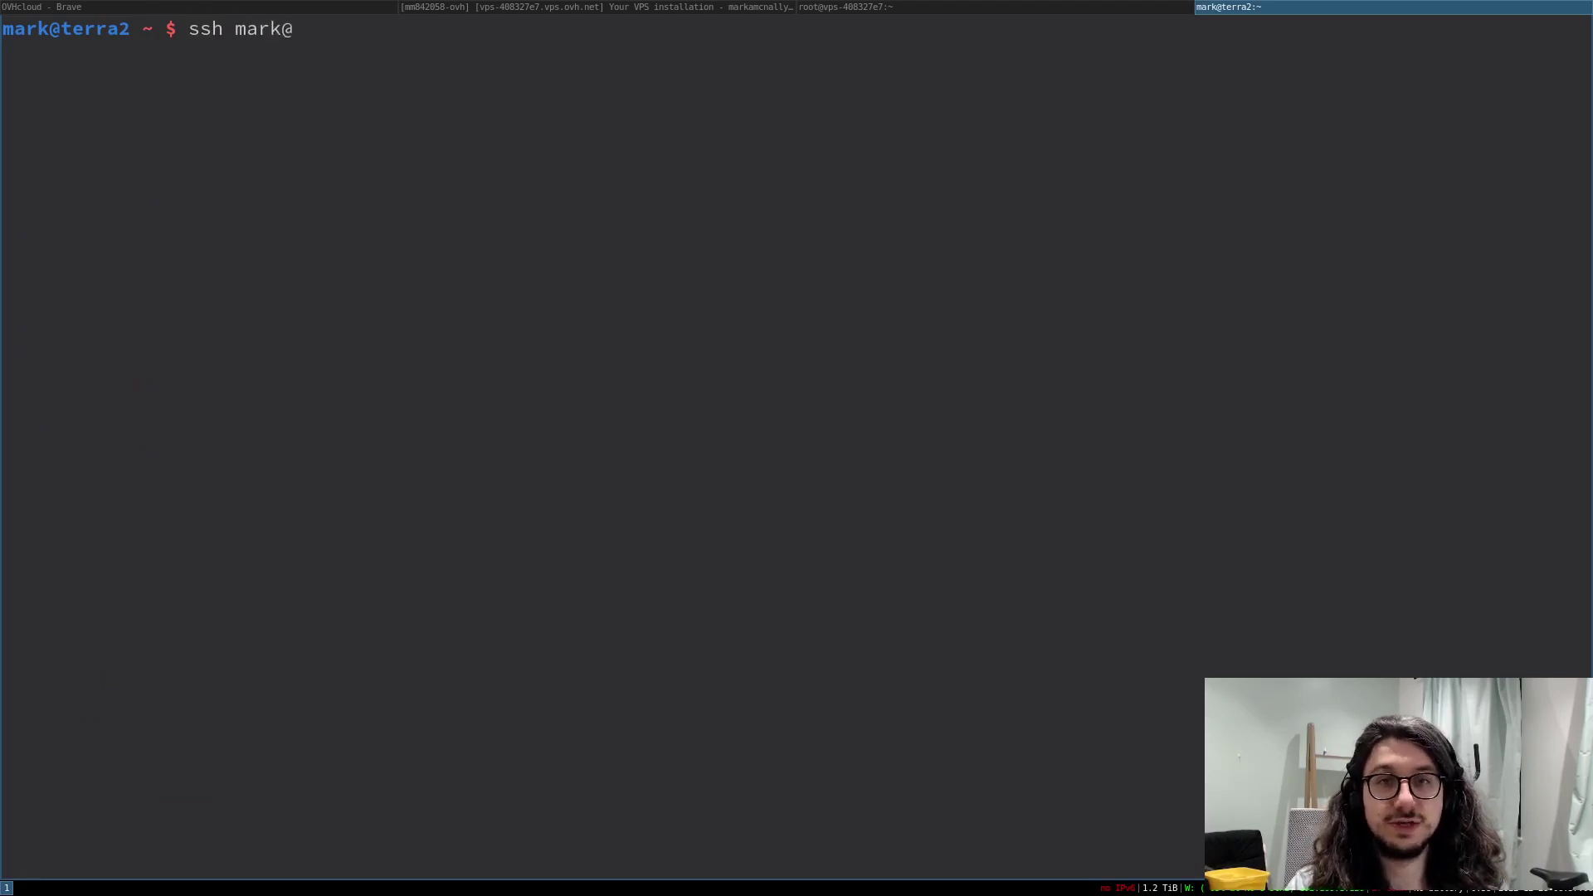
middle_click(857, 387)
key("ctrl+c")
key("ctrl+c")
key("ctrl+c")
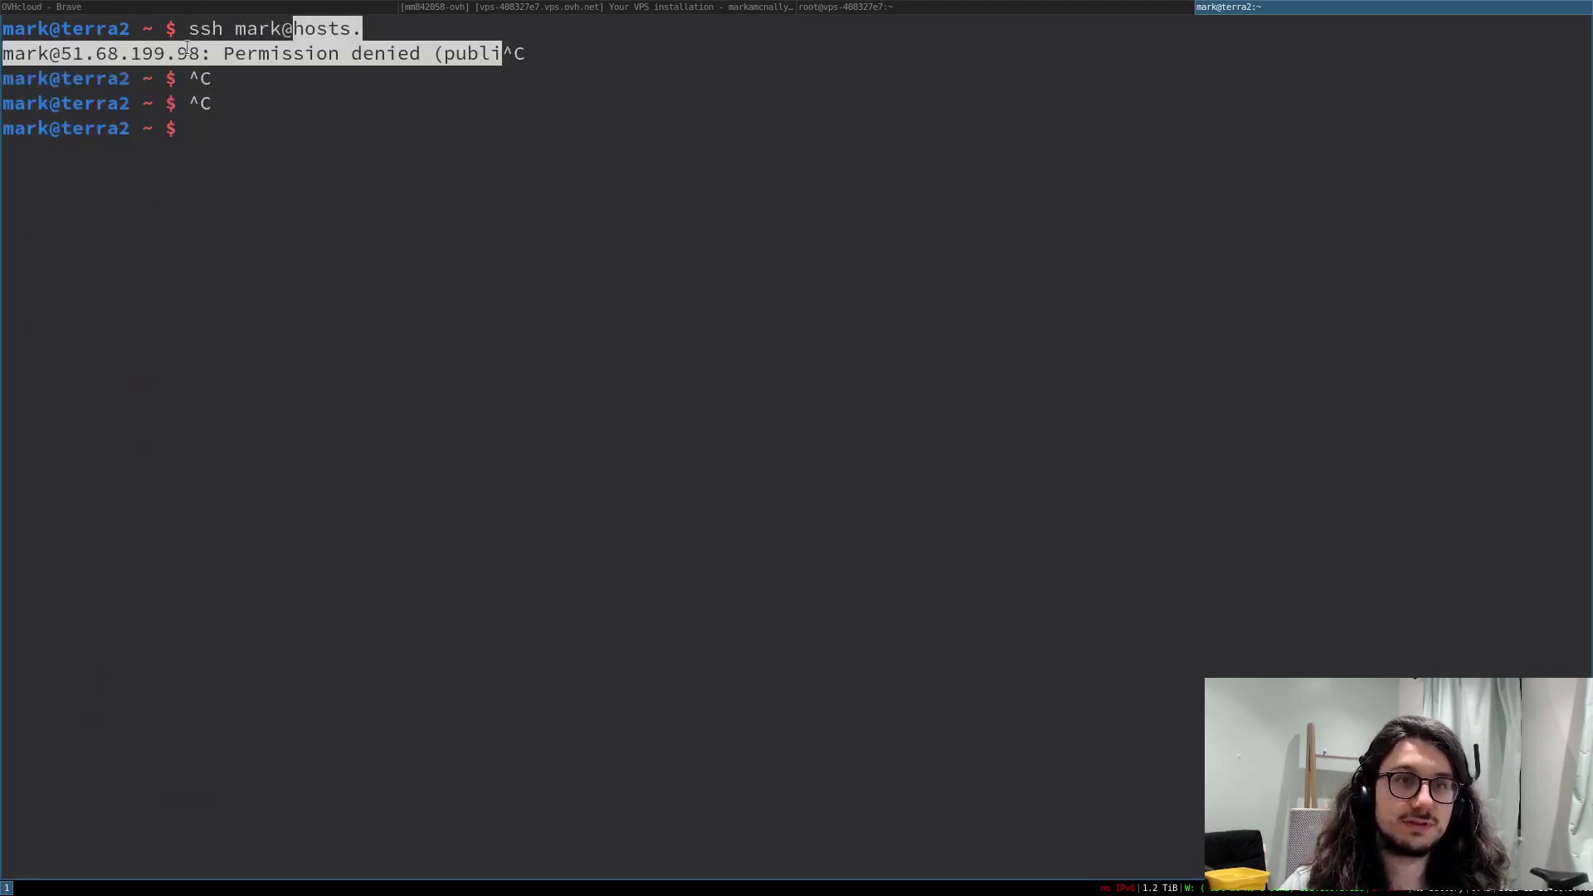
left_click_drag(200, 53, 61, 53)
right_click(82, 61)
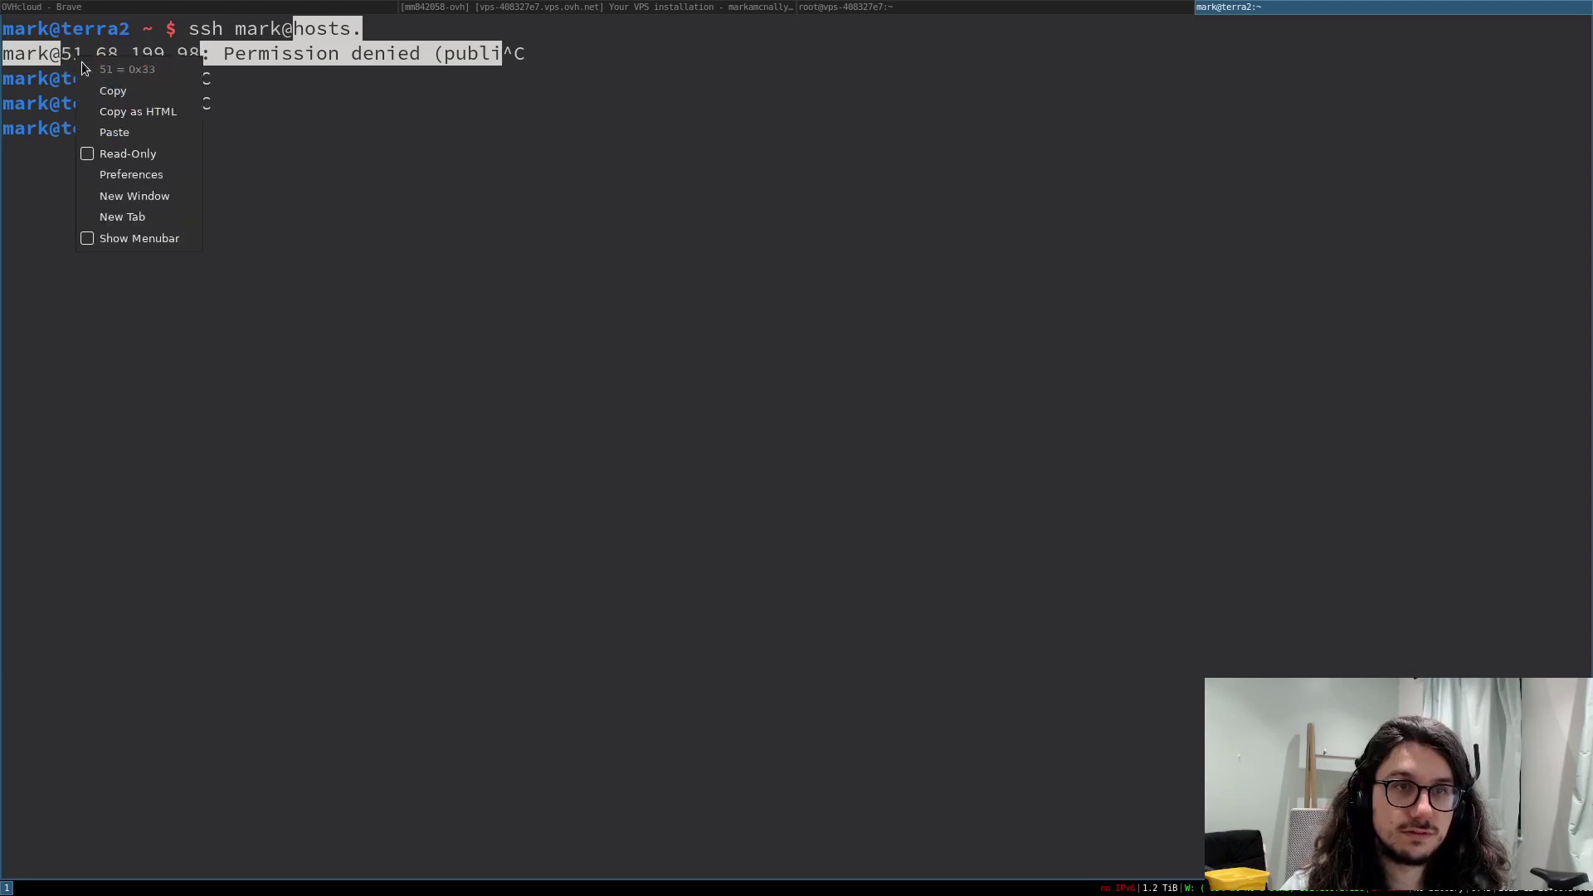
left_click(113, 91)
- Log in with ssh as the regular user to 51.68.199.98, then return to the server's root session
key("ctrl+l")
type("ssh m")
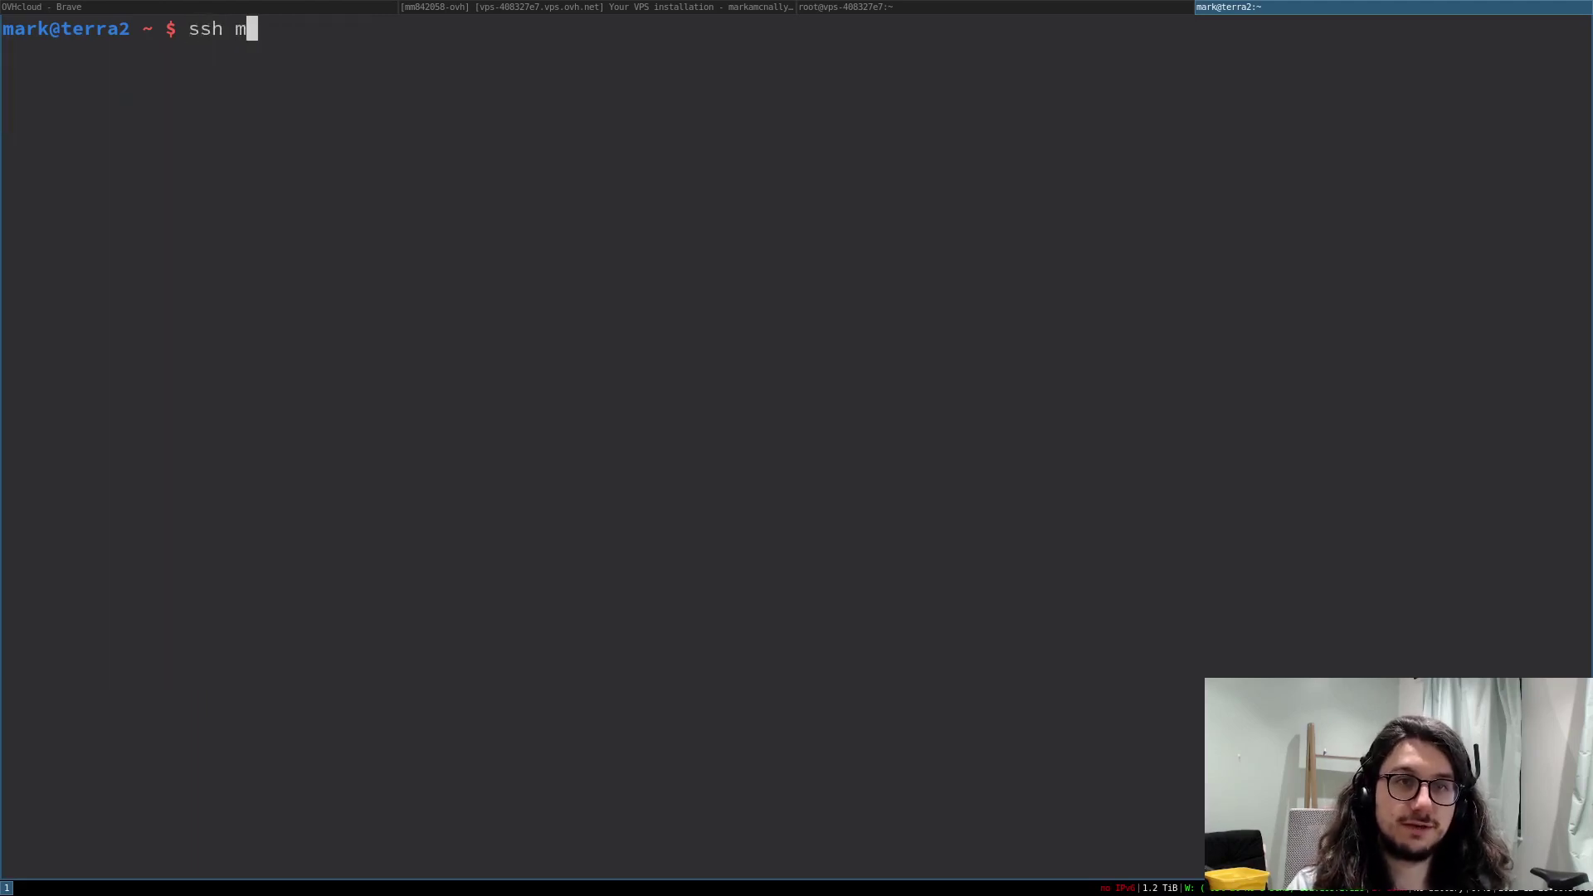
type("ark:")
key("BackSpace")
type("@")
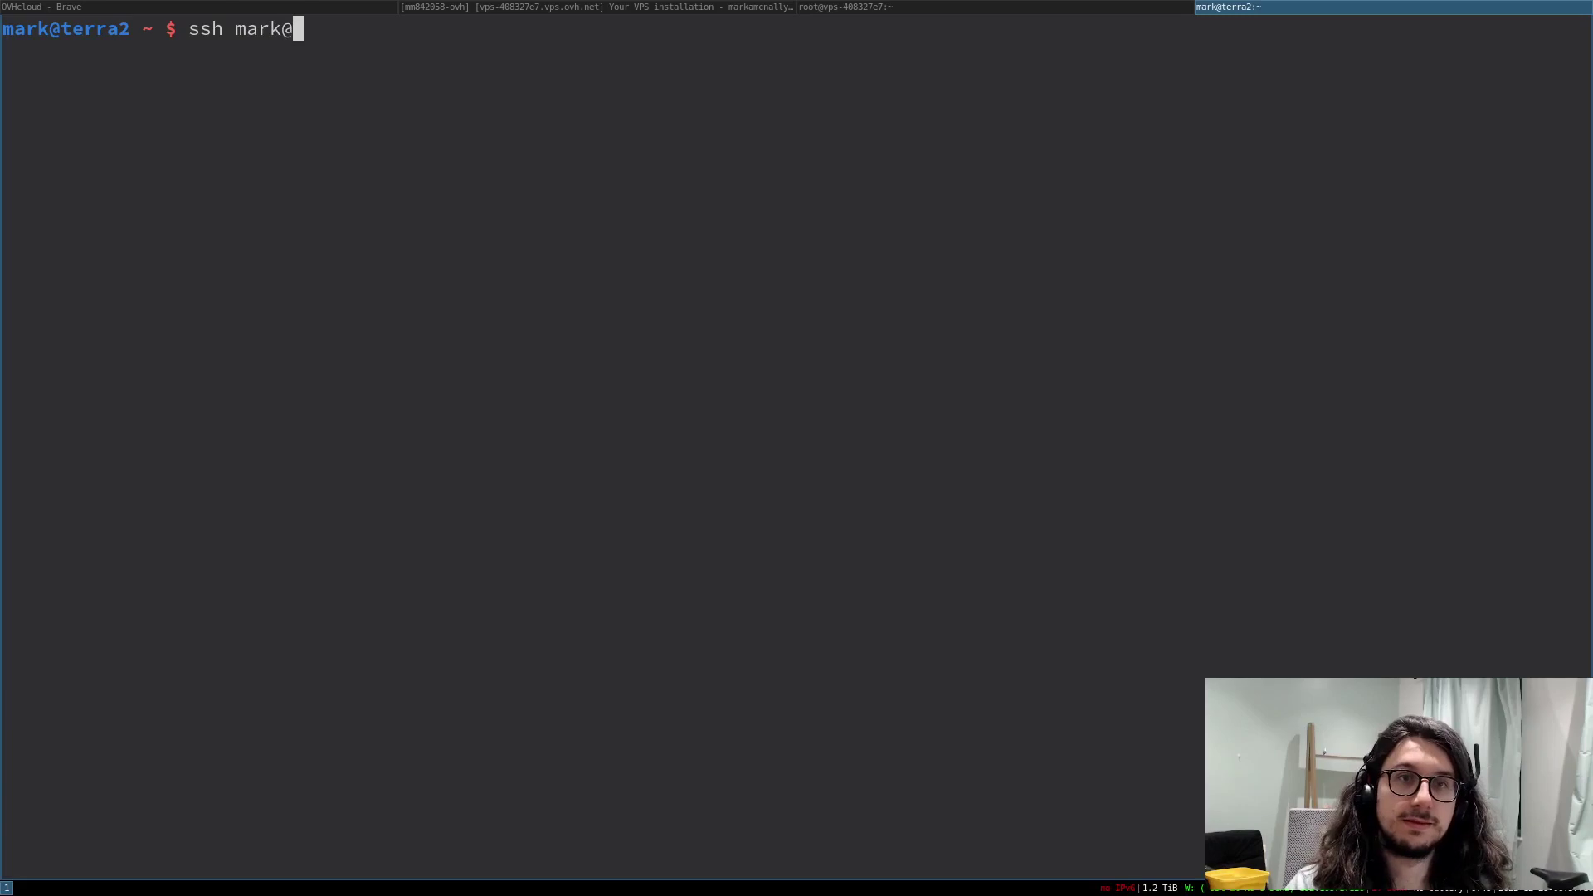
right_click(304, 112)
left_click(366, 168)
key("Return")
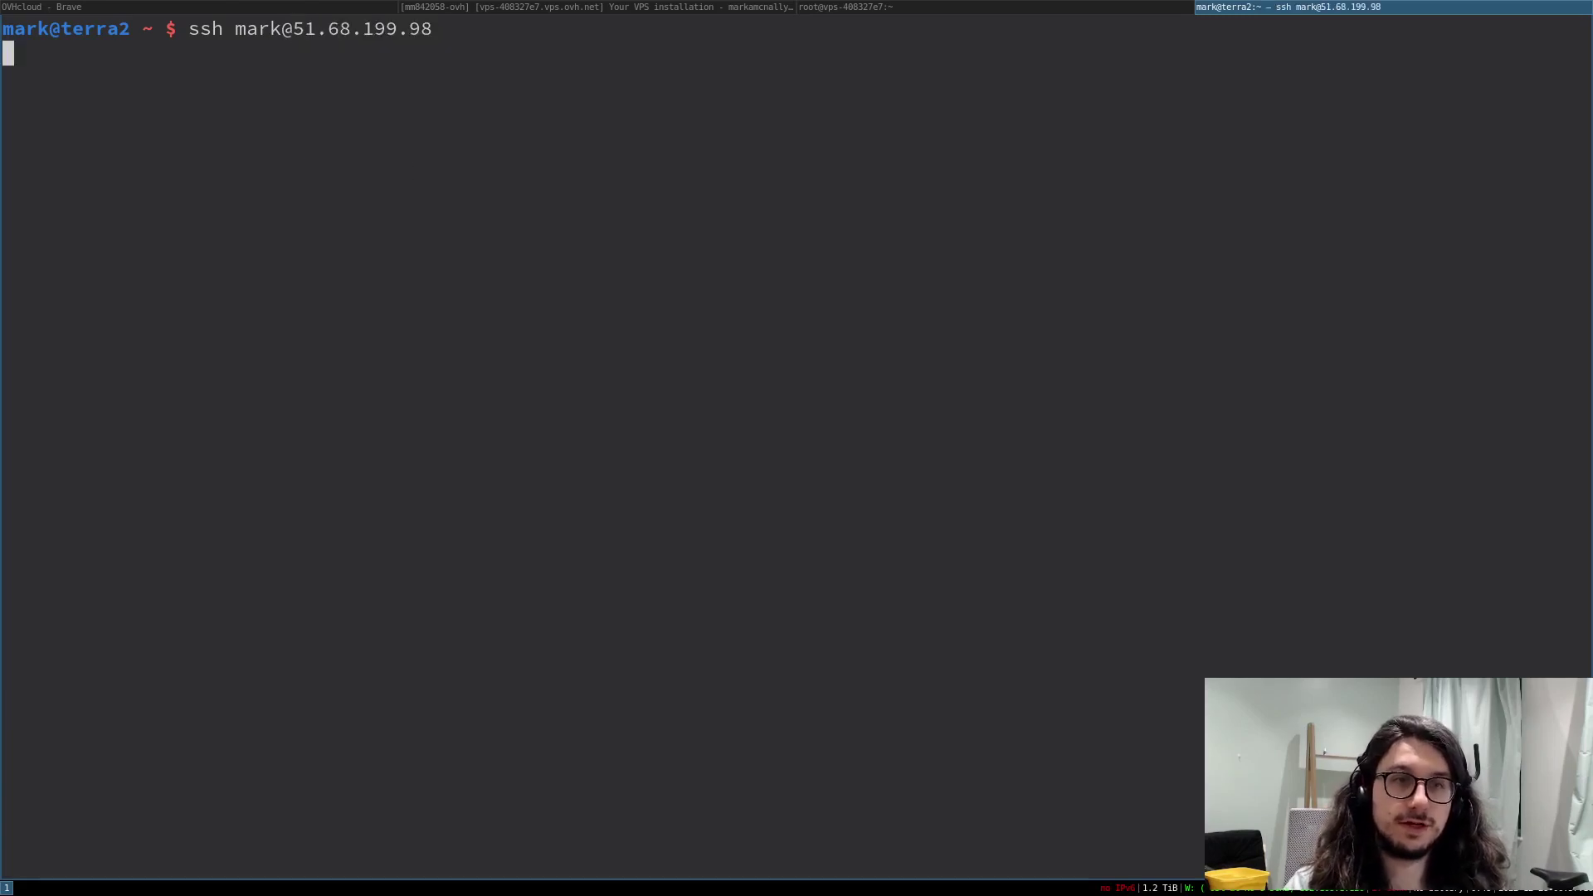
key("Return")
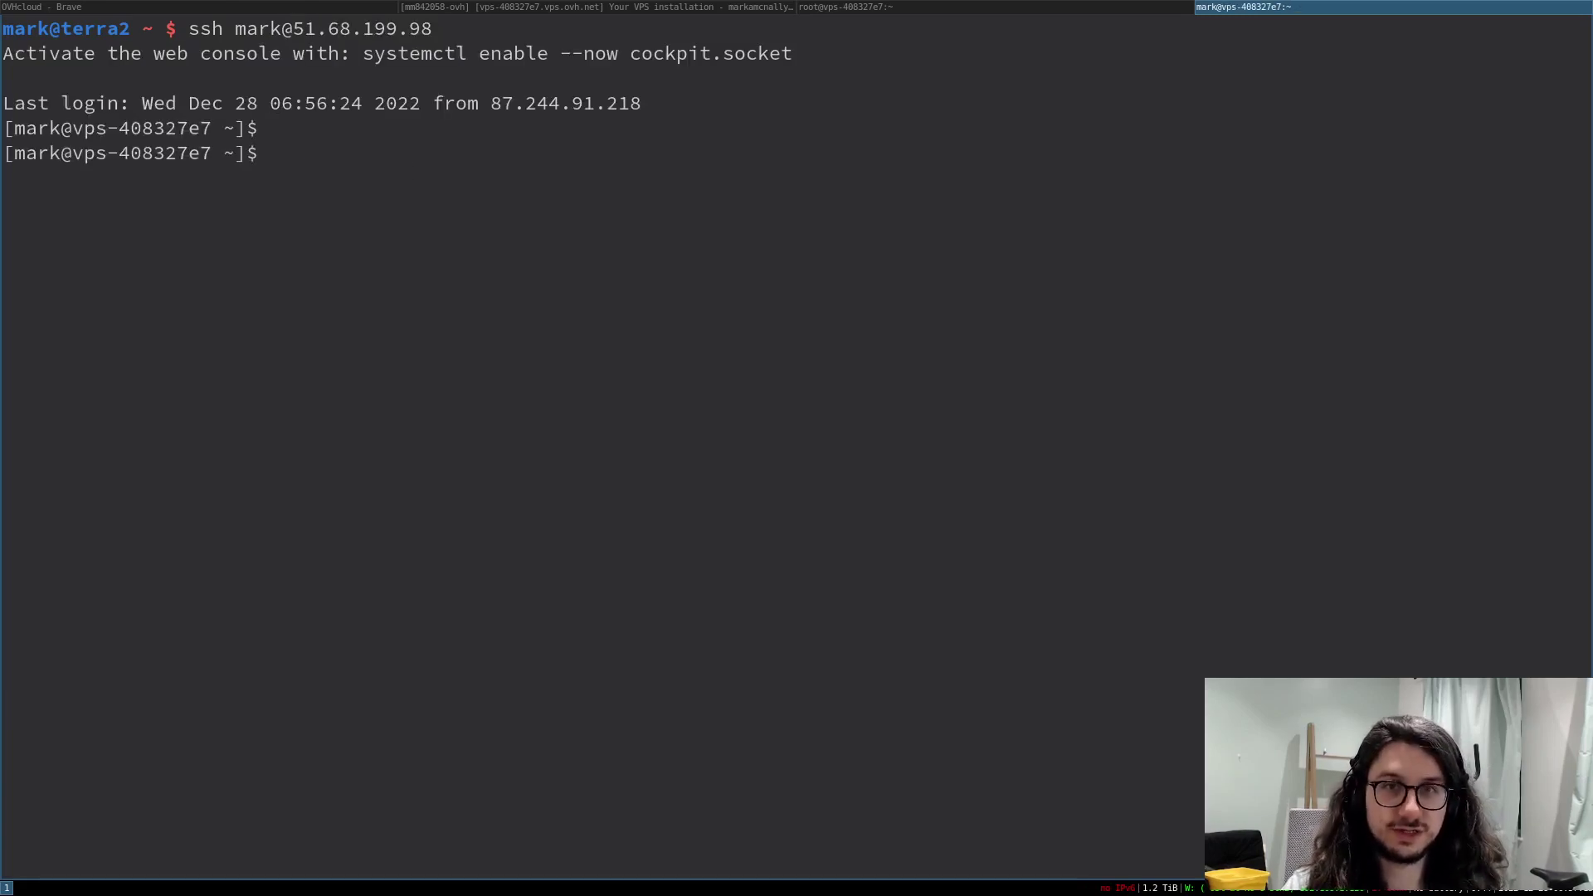
key("super+Left")
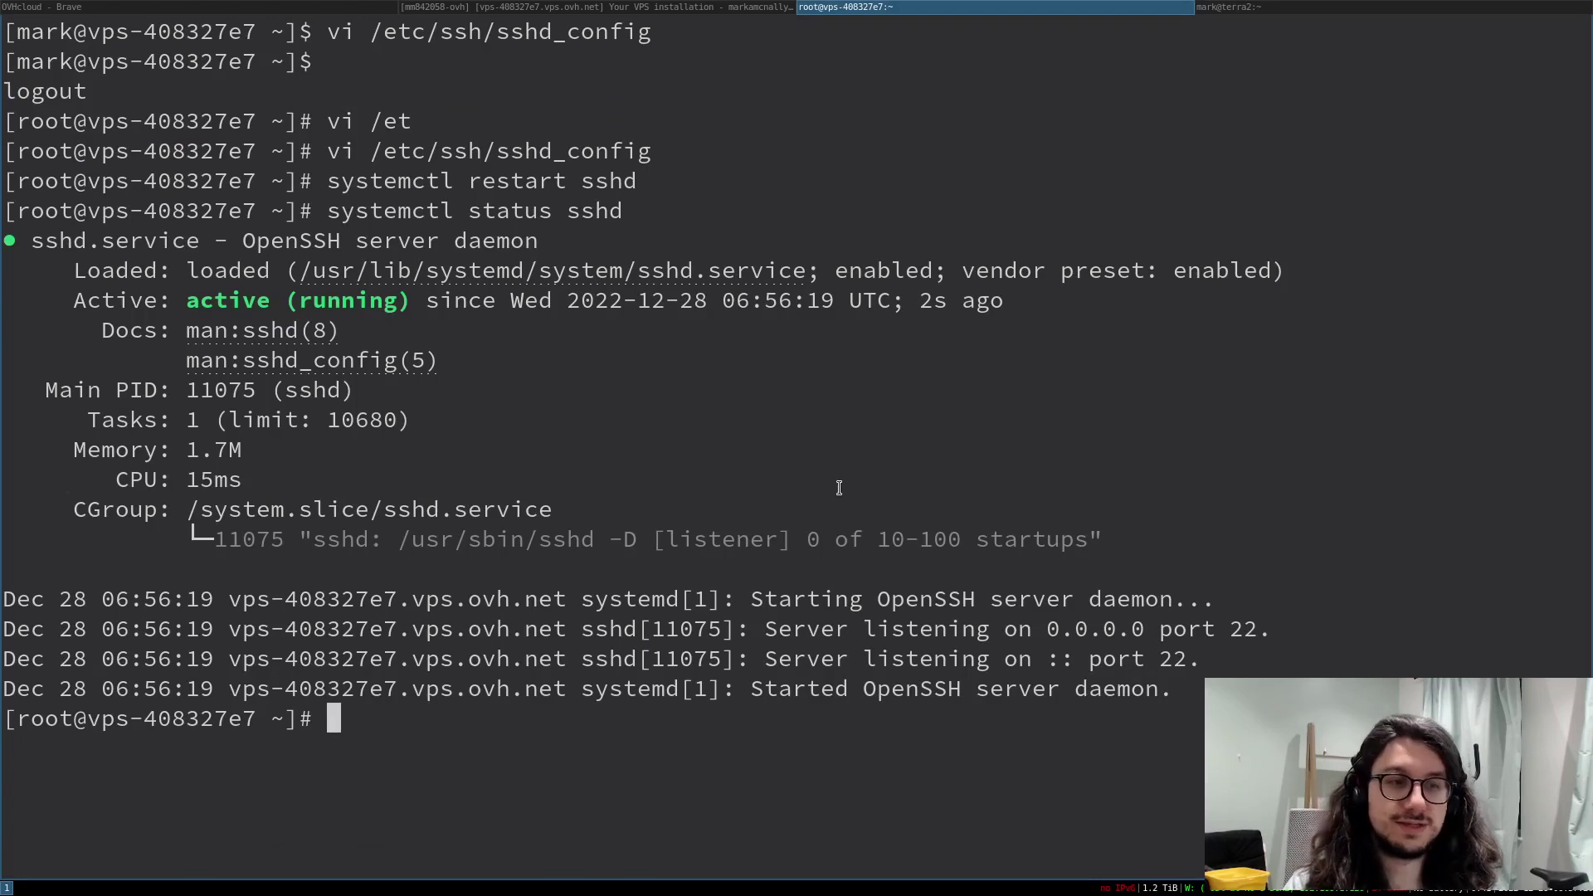
- On the server, open .ssh/authorized_keys in vi in insert mode
type("vim .ssh/a")
key("Tab")
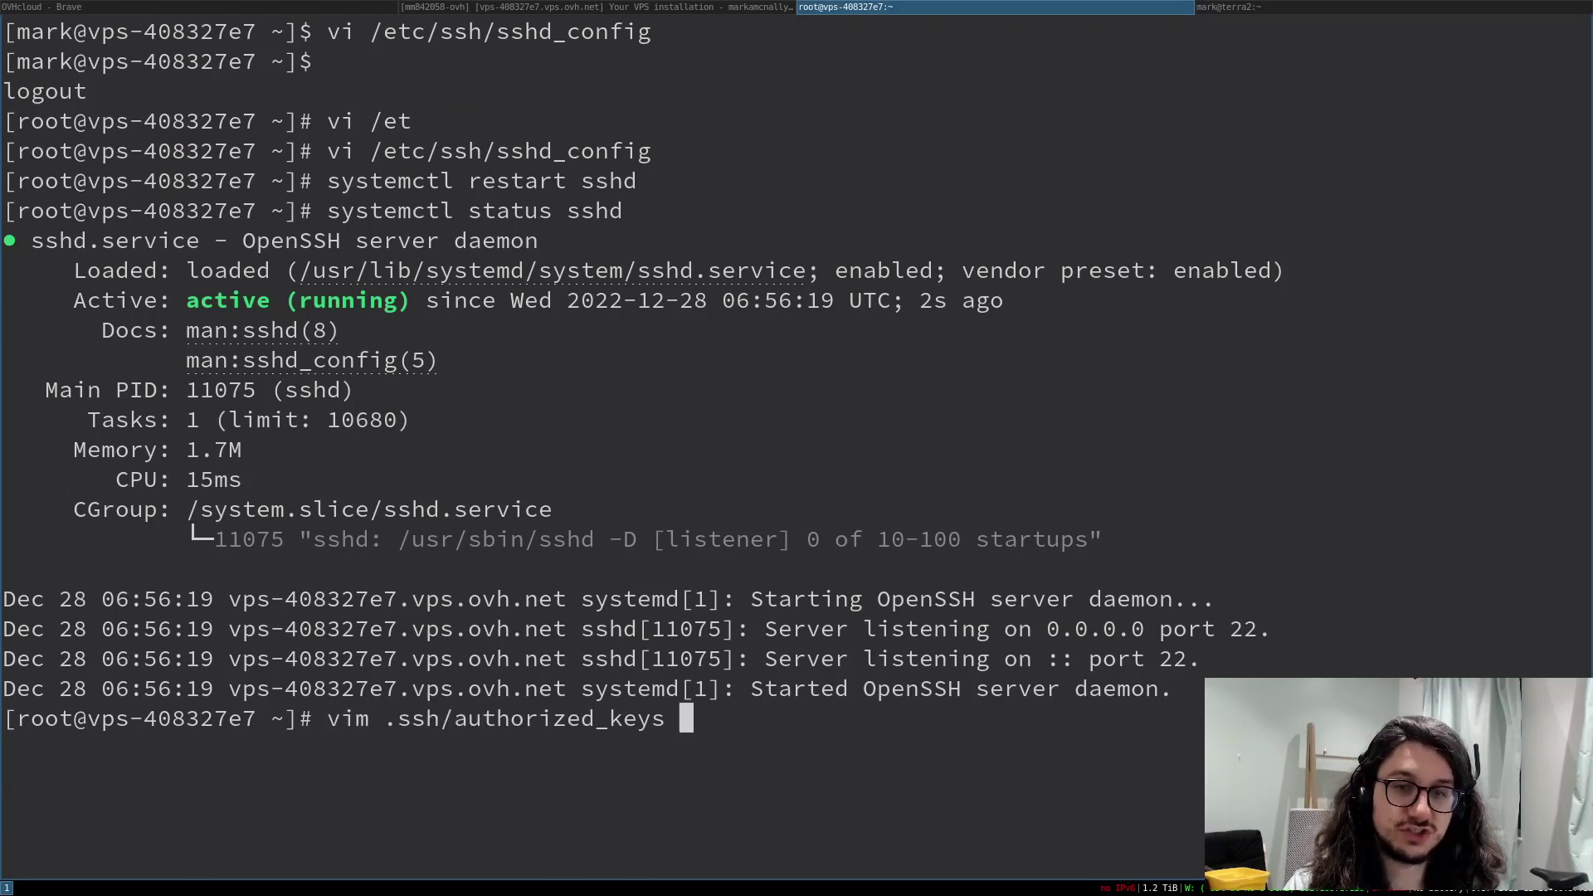
key("Return")
type("vi")
key("alt+period")
key("Return")
key("i")
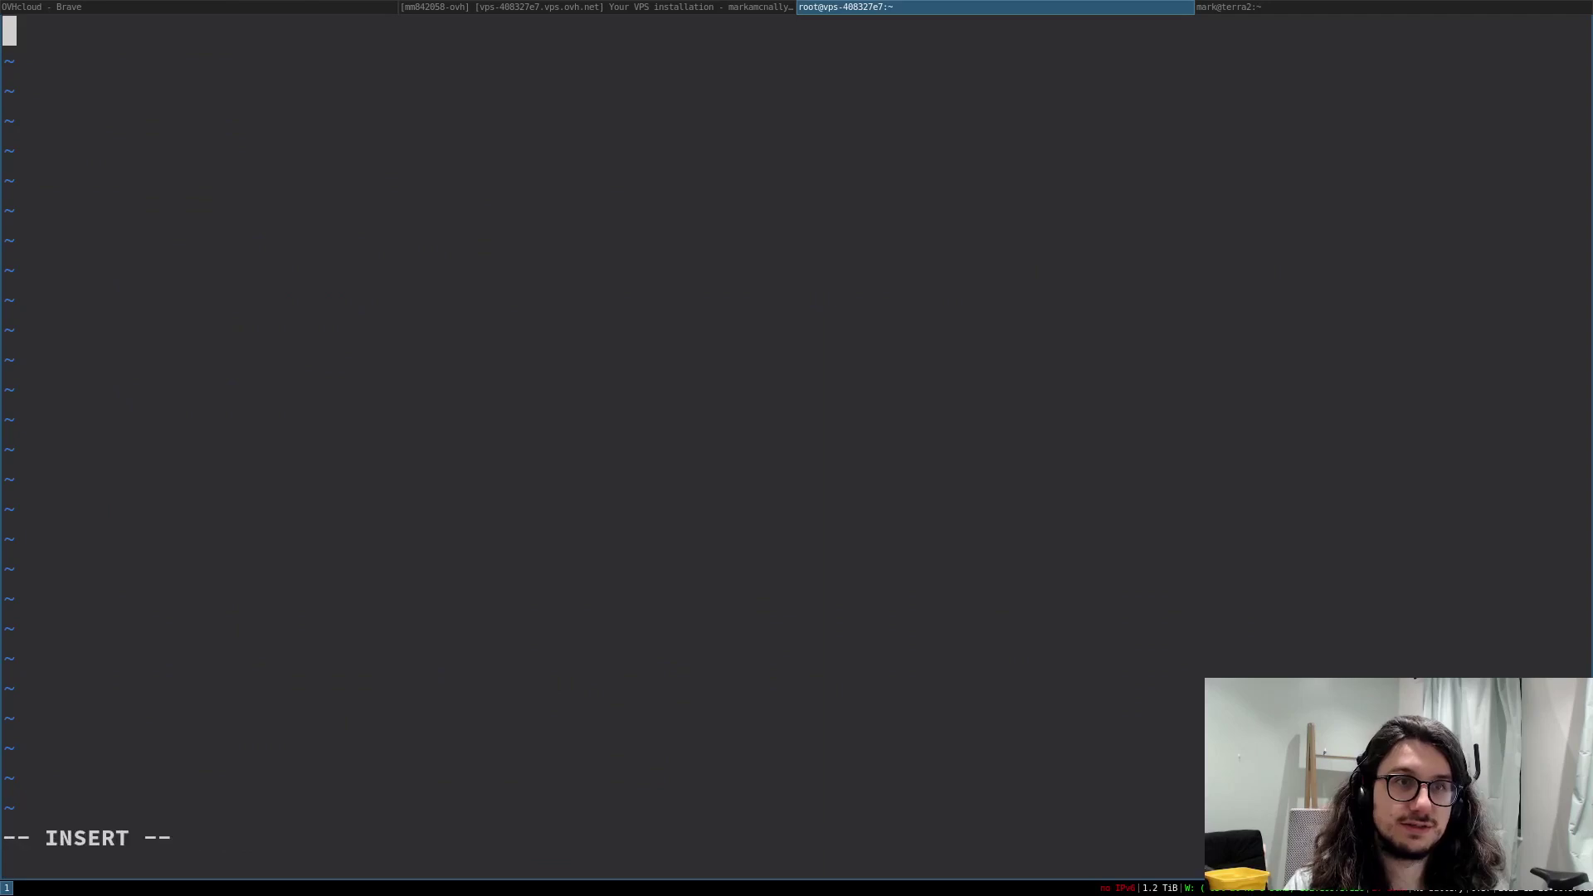
- From the local terminal, attempt an SSH login as root to 51.68.199.98
left_click(1470, 7)
type("ssh root@")
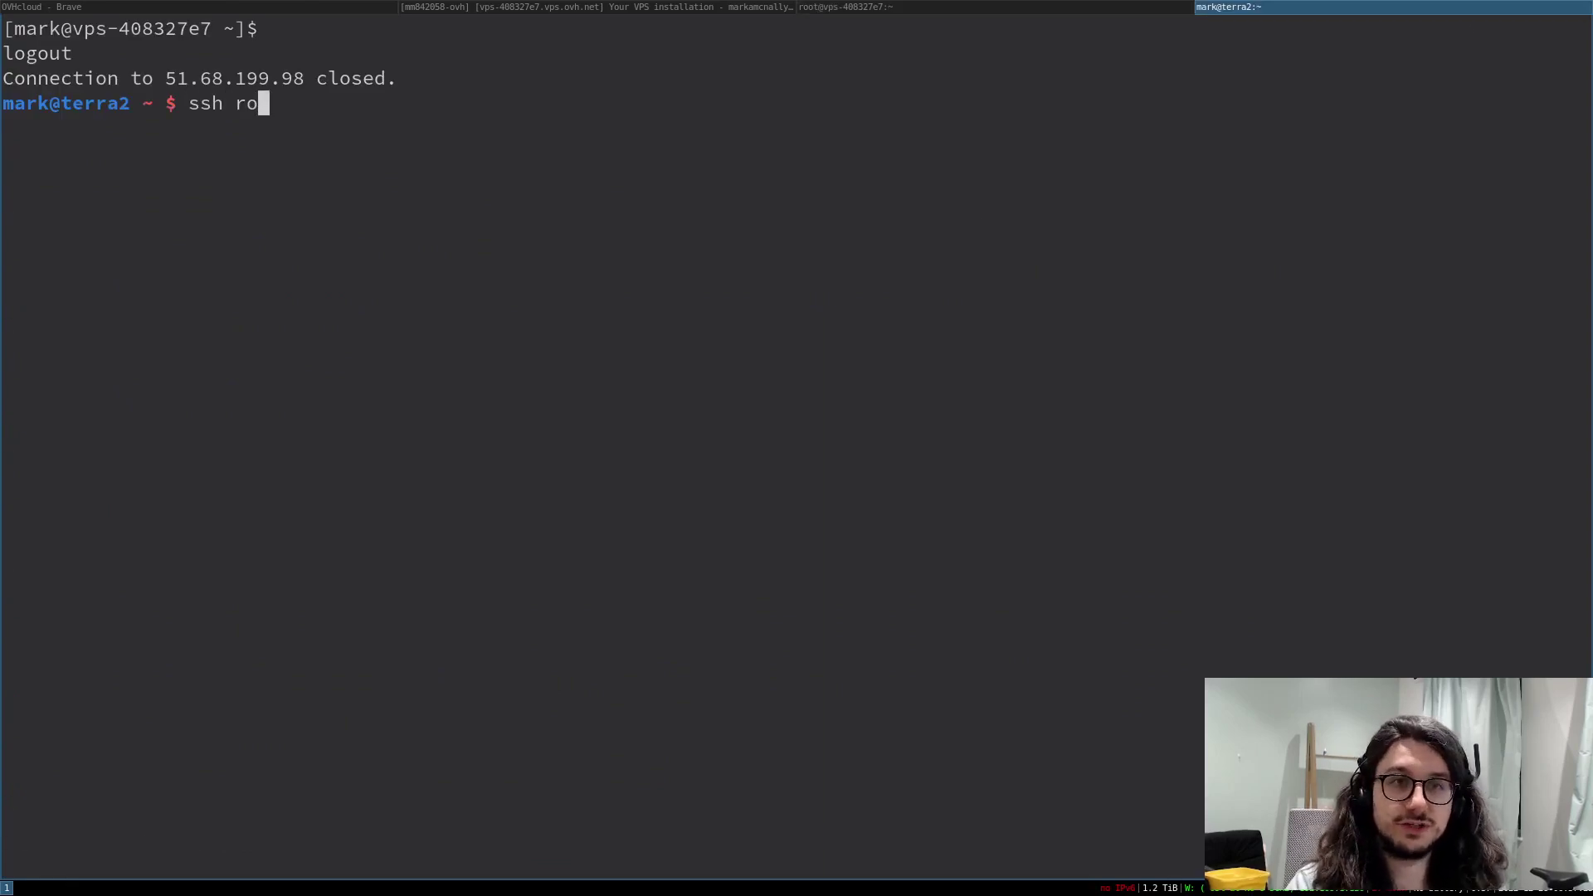
double_click(199, 78)
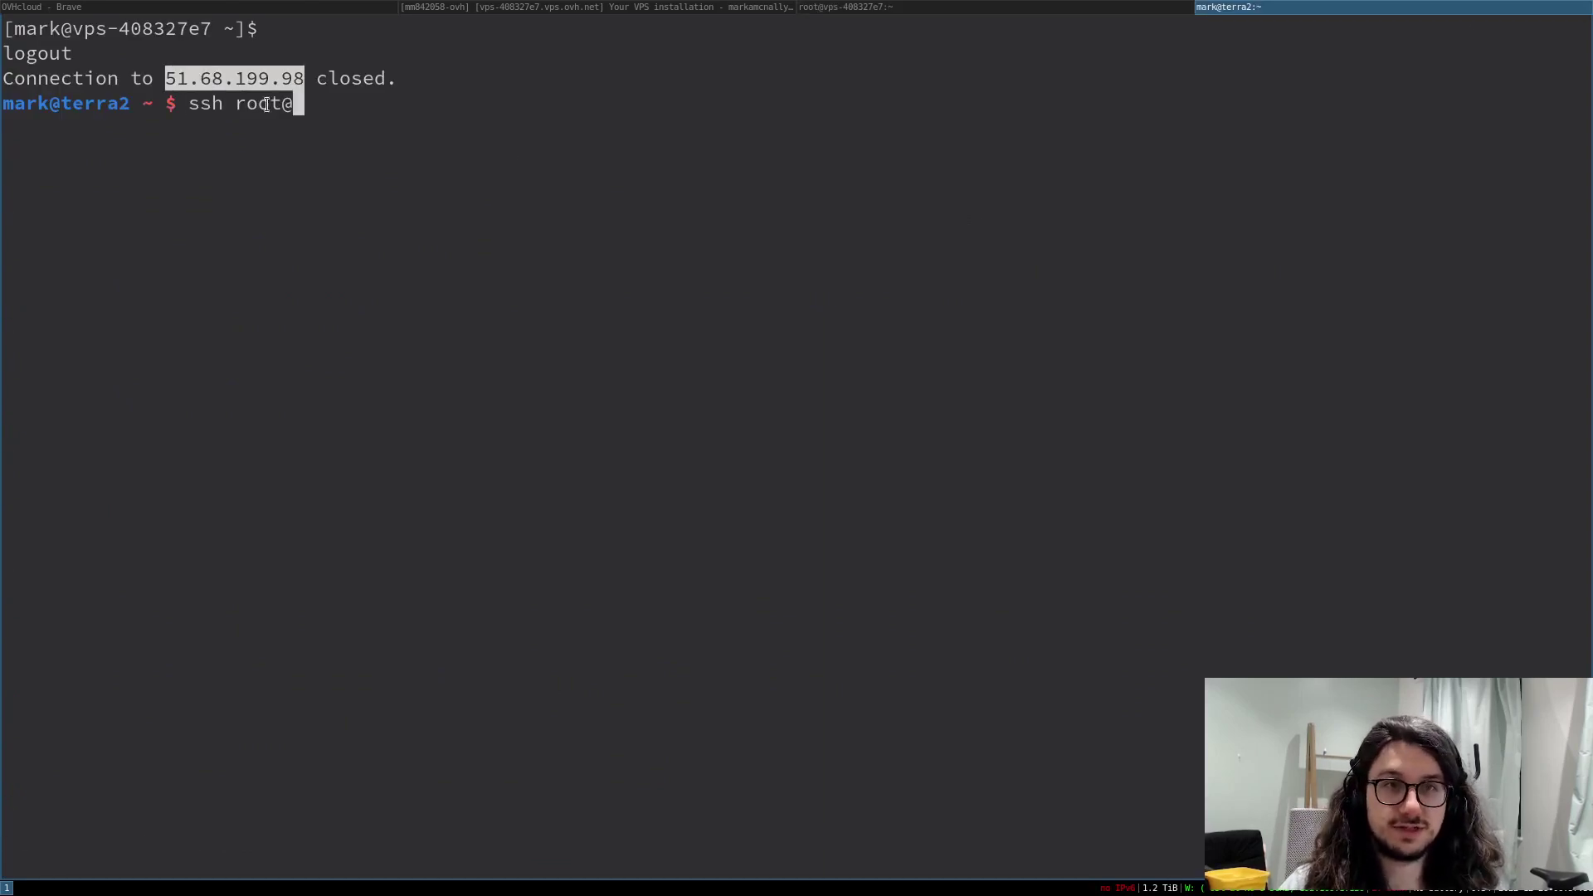
middle_click(512, 153)
key("Return")
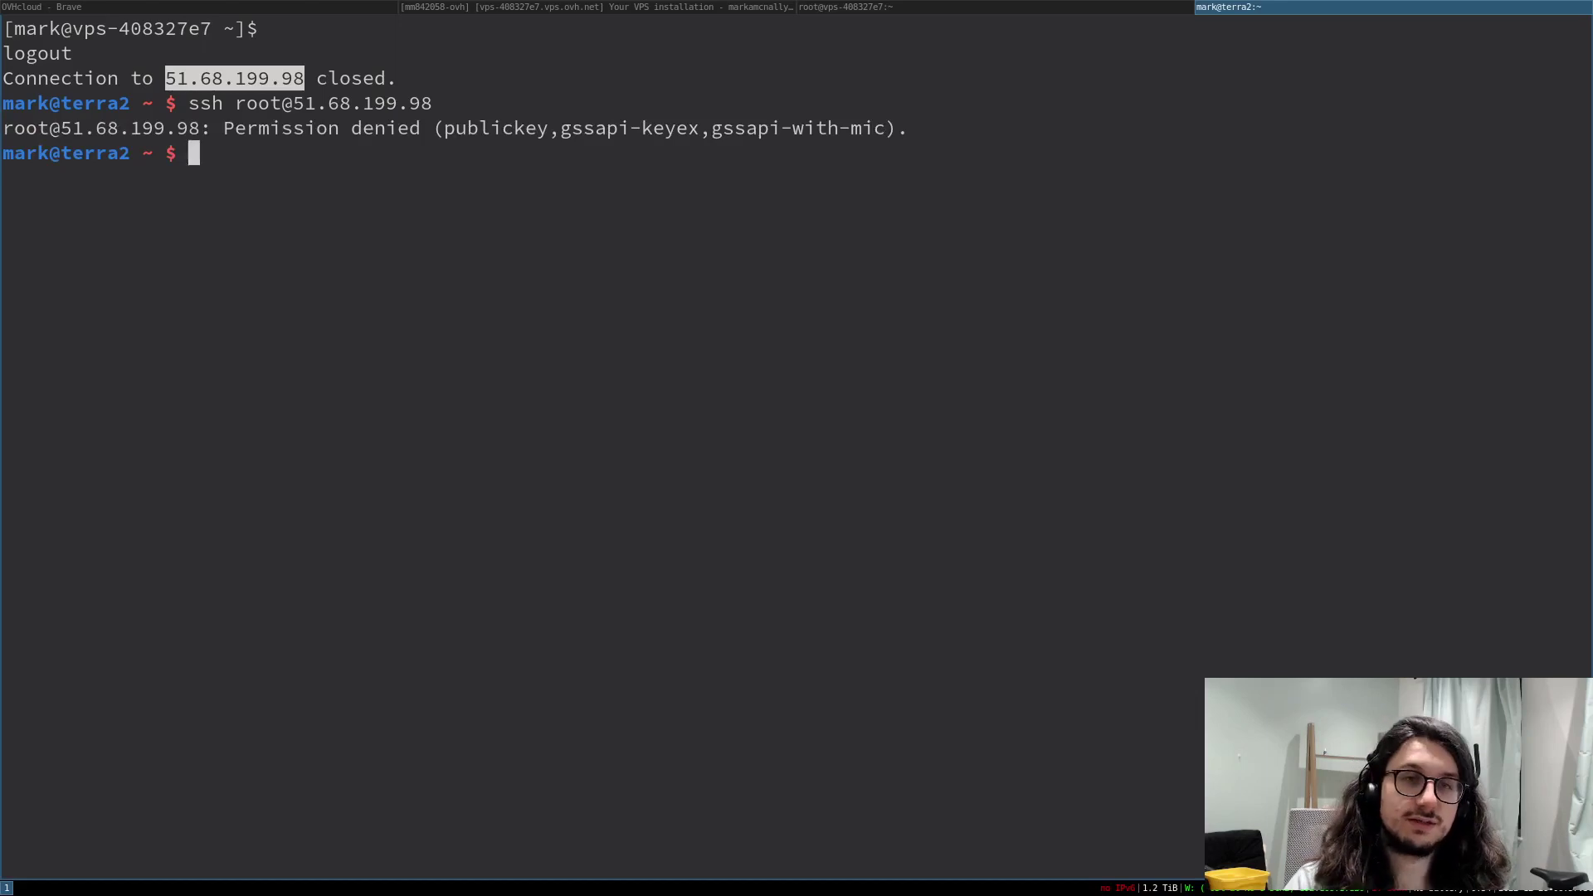
- Print the local public key with cat ~/.ssh/id_rsa.pub
type("cat ~/")
key("BackSpace")
key("BackSpace")
type("~.")
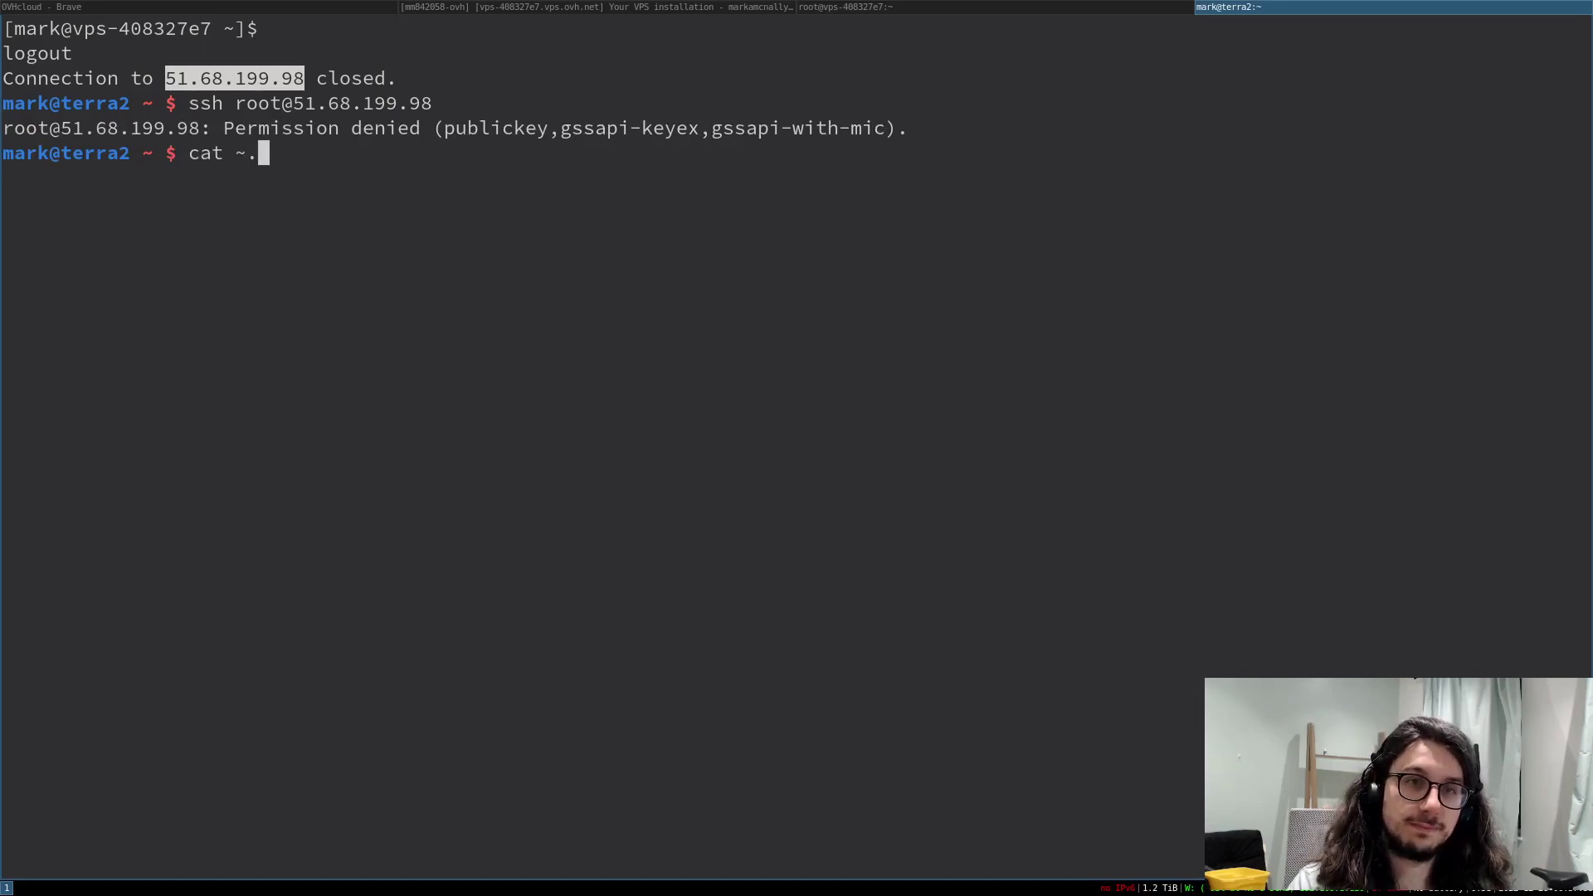
key("BackSpace")
type("/.sh")
key("BackSpace")
type("sh/")
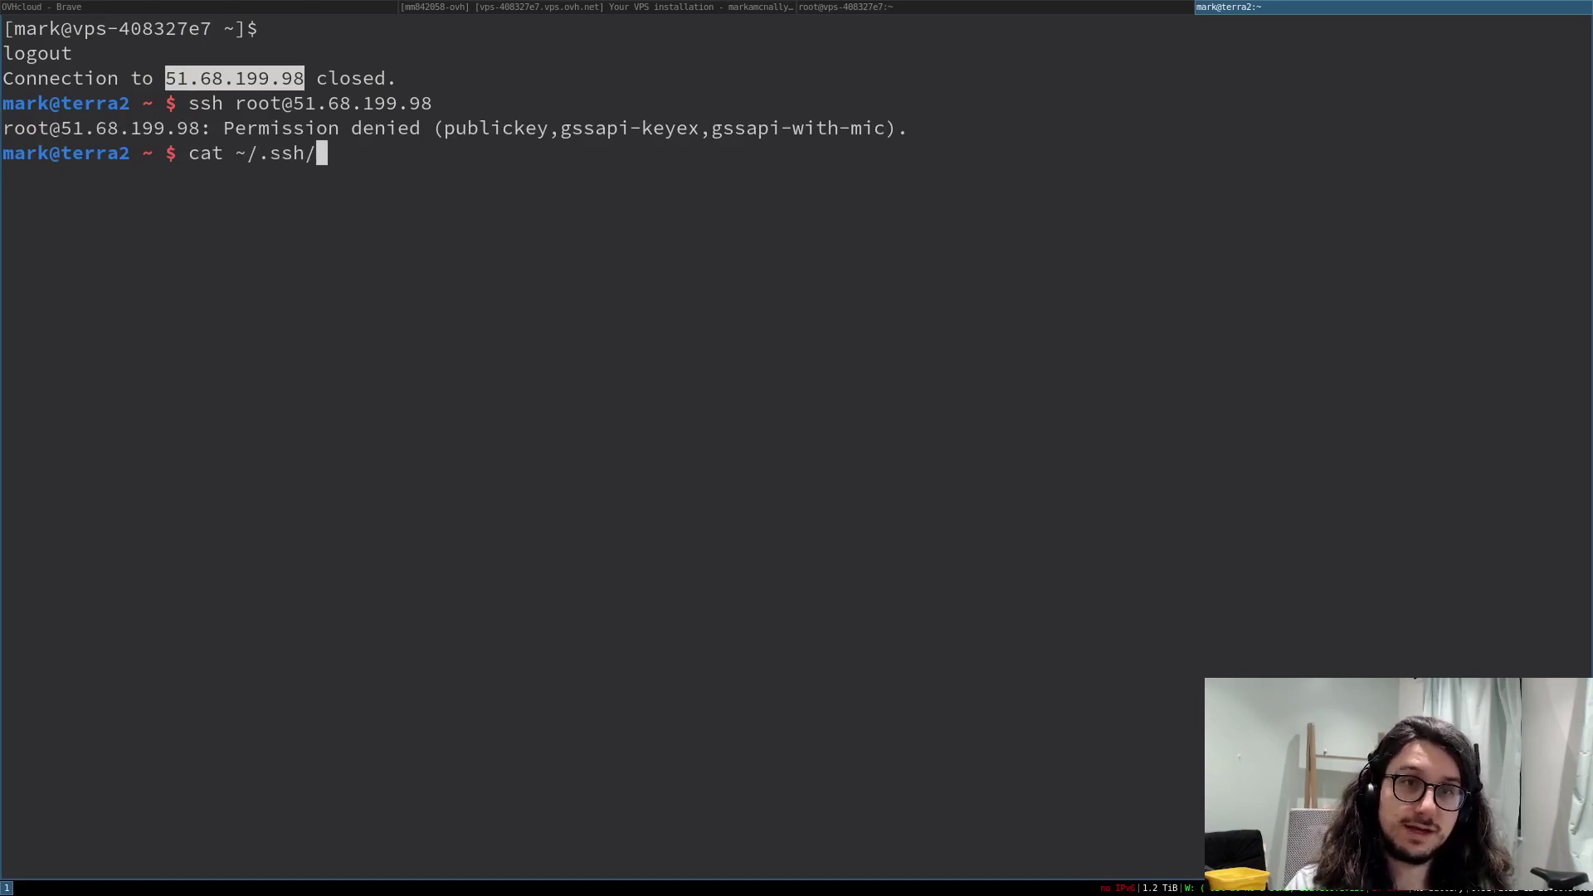
key("Tab")
key("Tab")
type("auth")
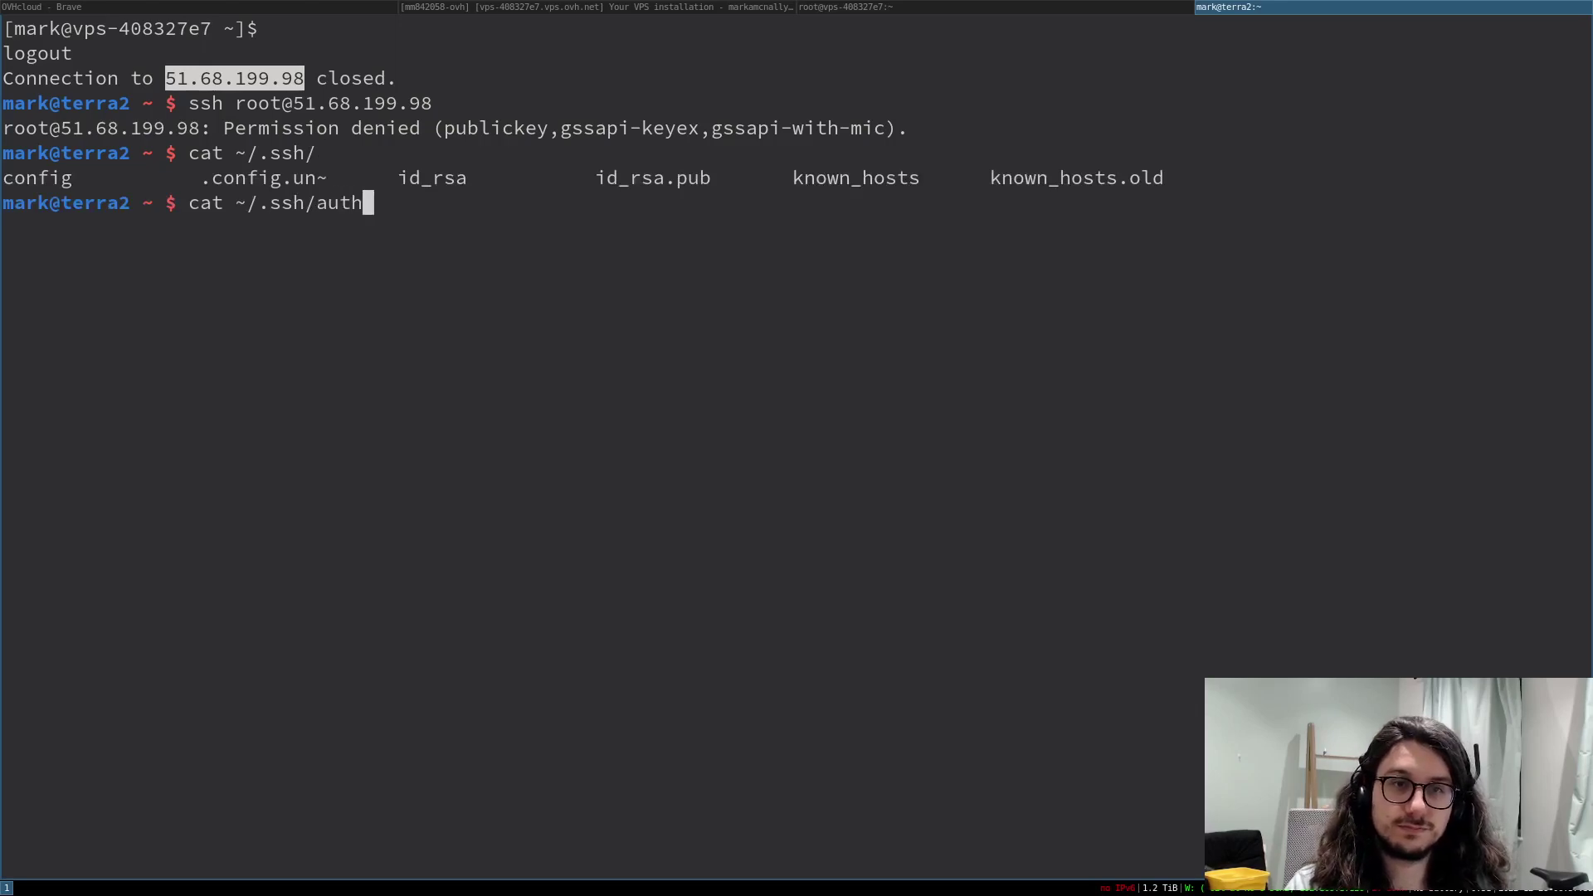
key("BackSpace")
key("BackSpace")
key("BackSpace")
key("BackSpace")
type("id")
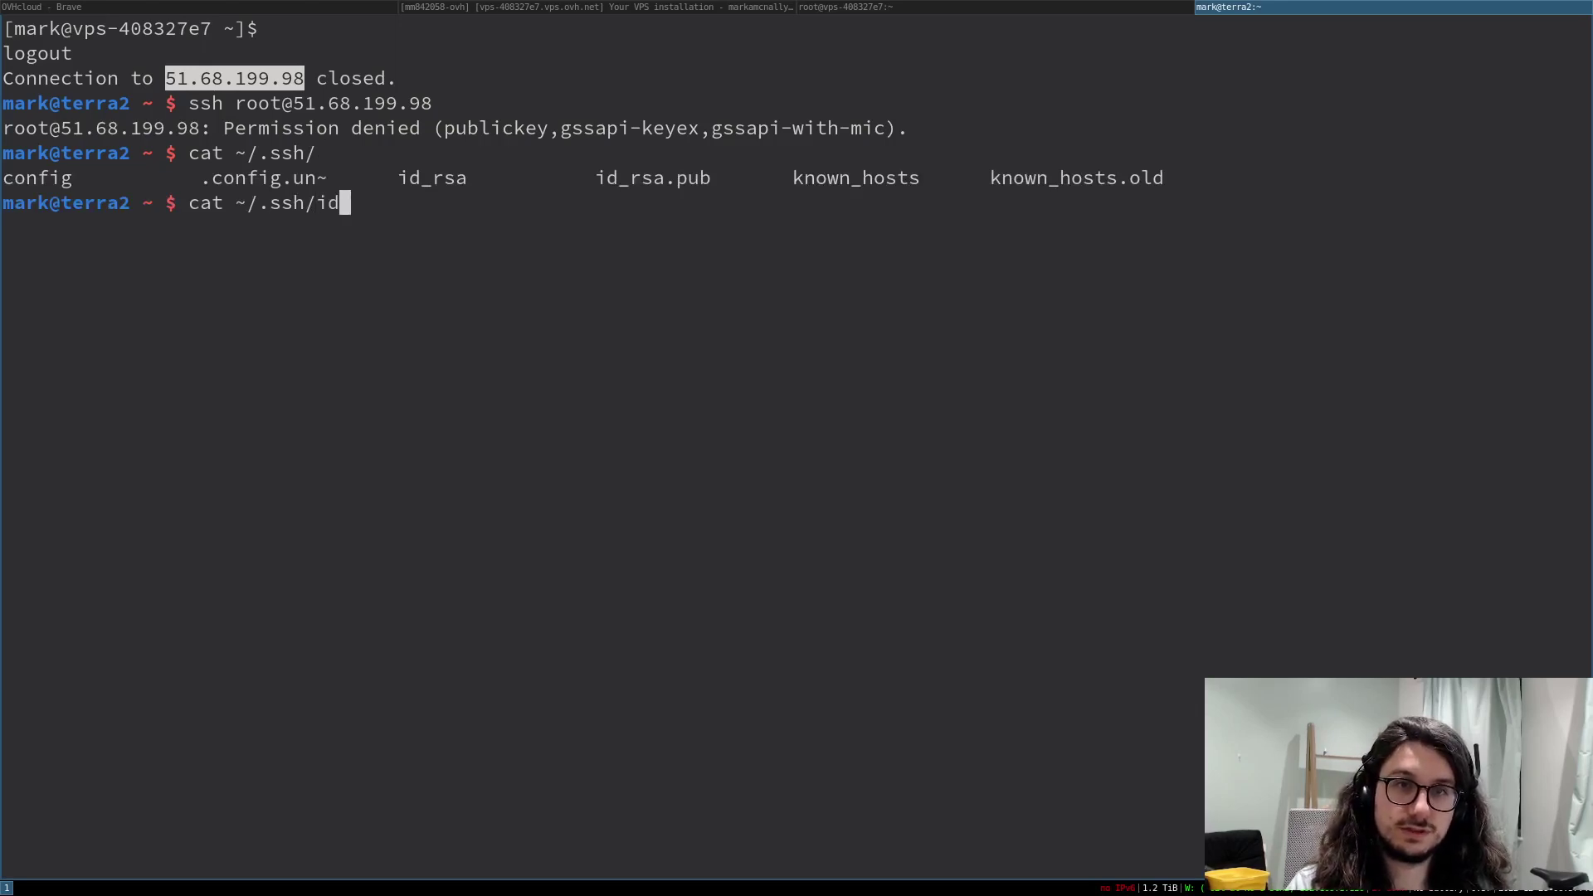
type("_rsa.pub")
key("Return")
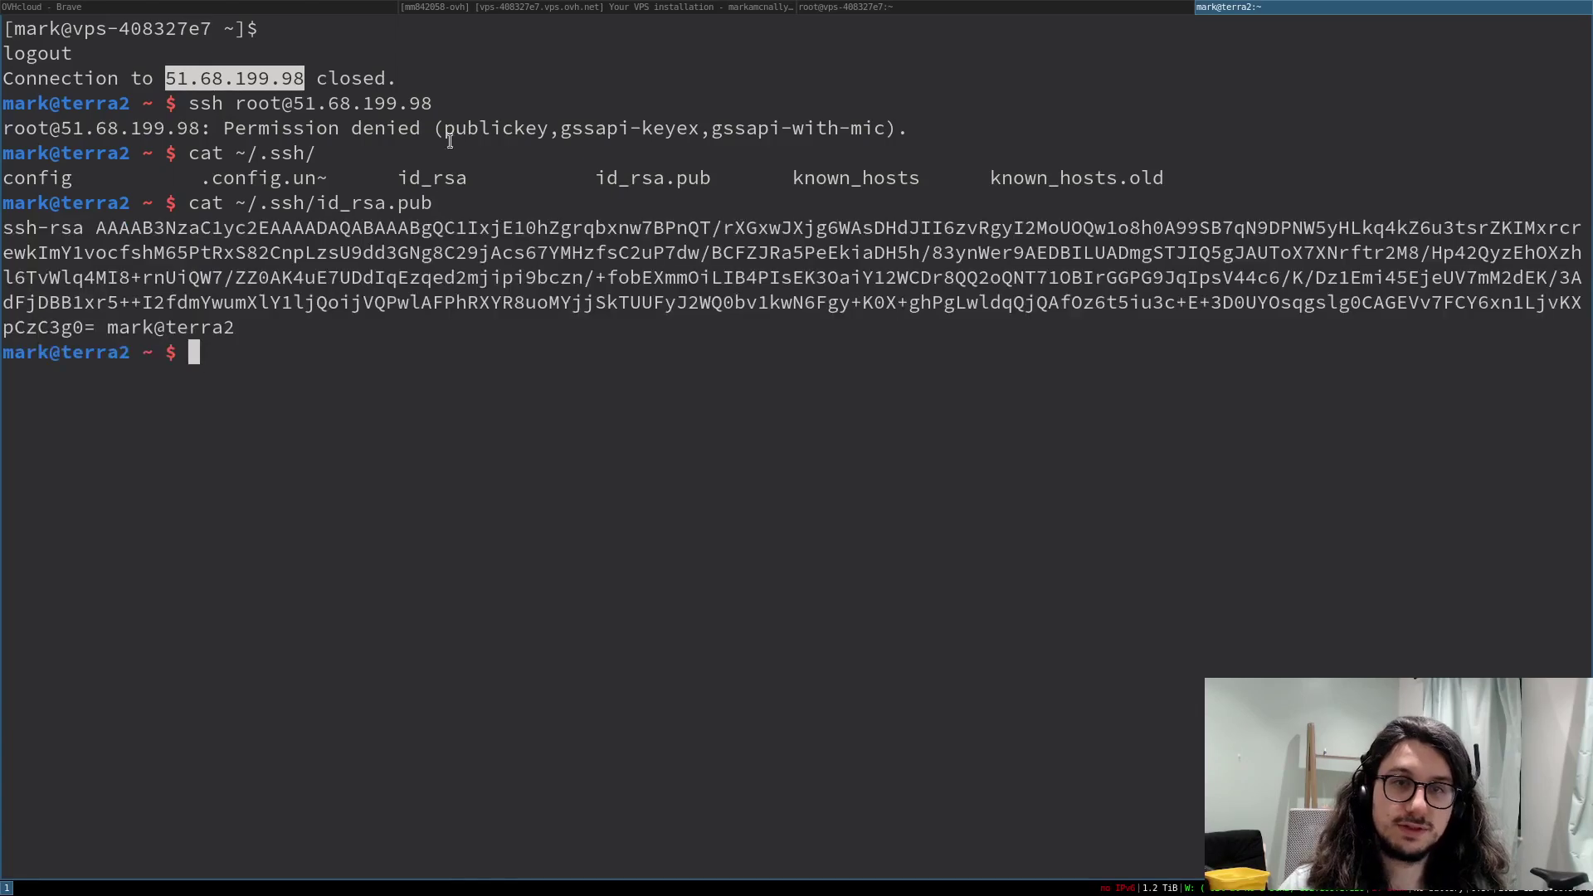
- Paste the public key into the server's authorized_keys and save it with :wq
left_click_drag(243, 330, 3, 226)
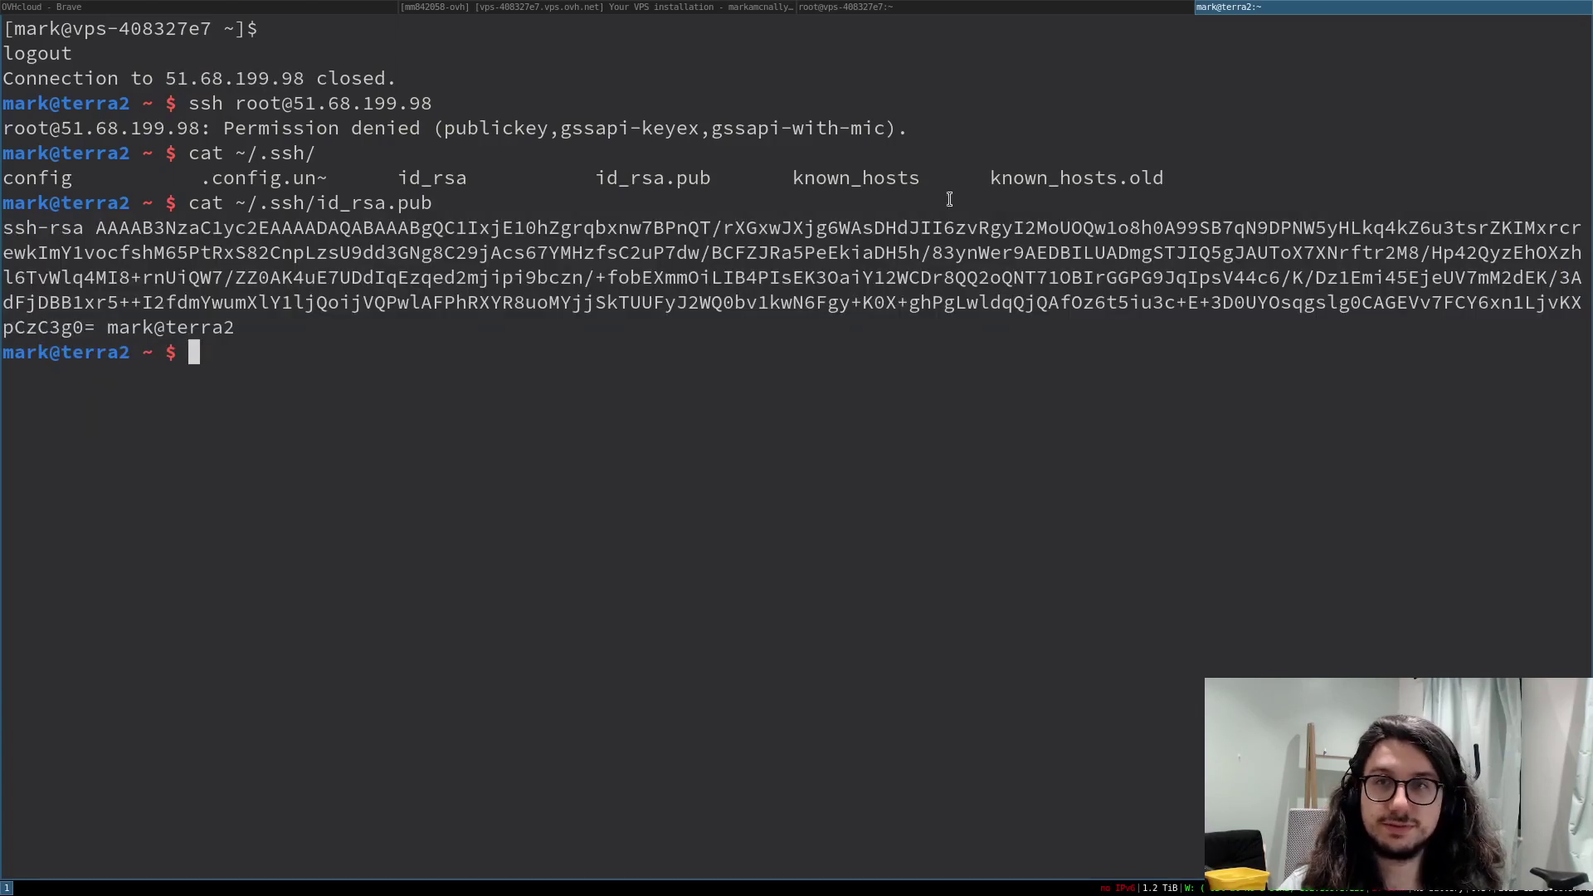
key("ctrl+shift+Left")
right_click(672, 284)
left_click(750, 322)
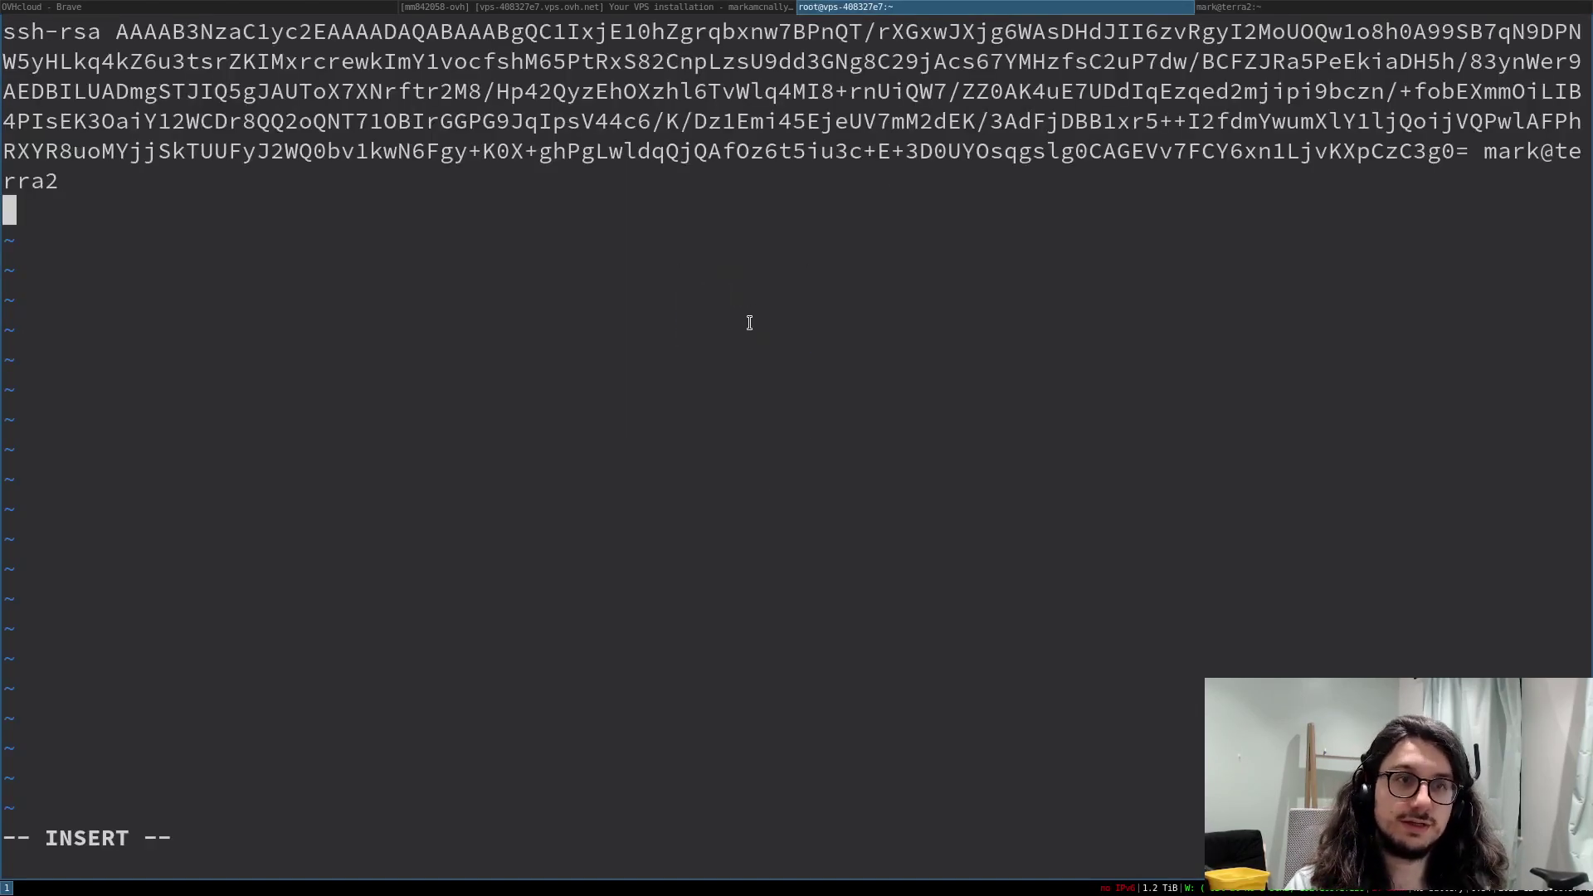
key("Escape")
type(":wq")
key("Return")
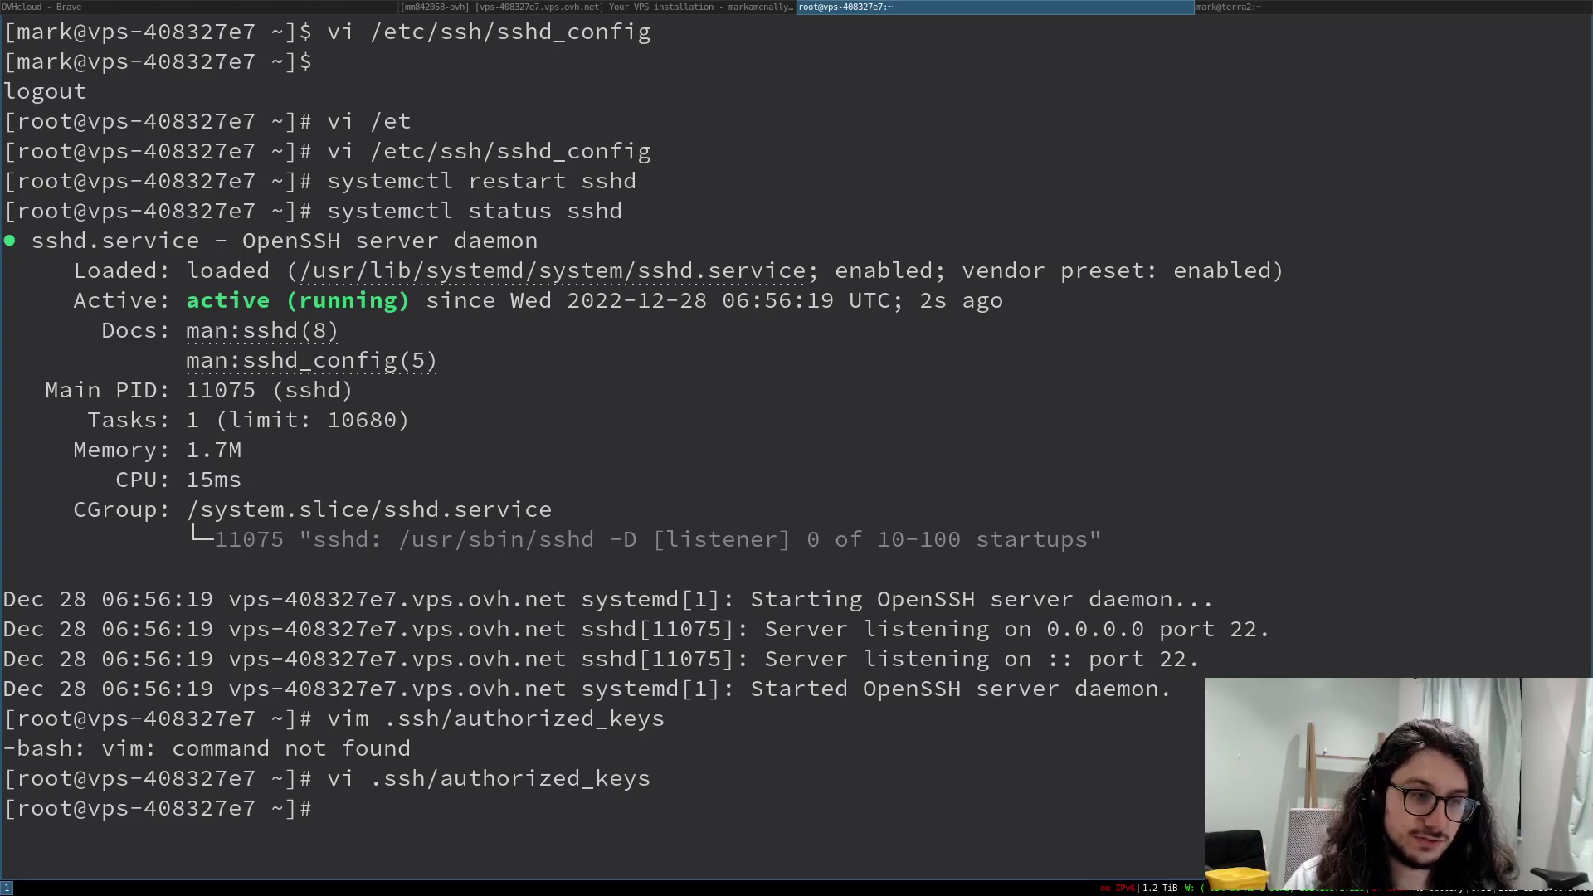
- Reconnect to the server as root from the local terminal with the key
key("super+Right")
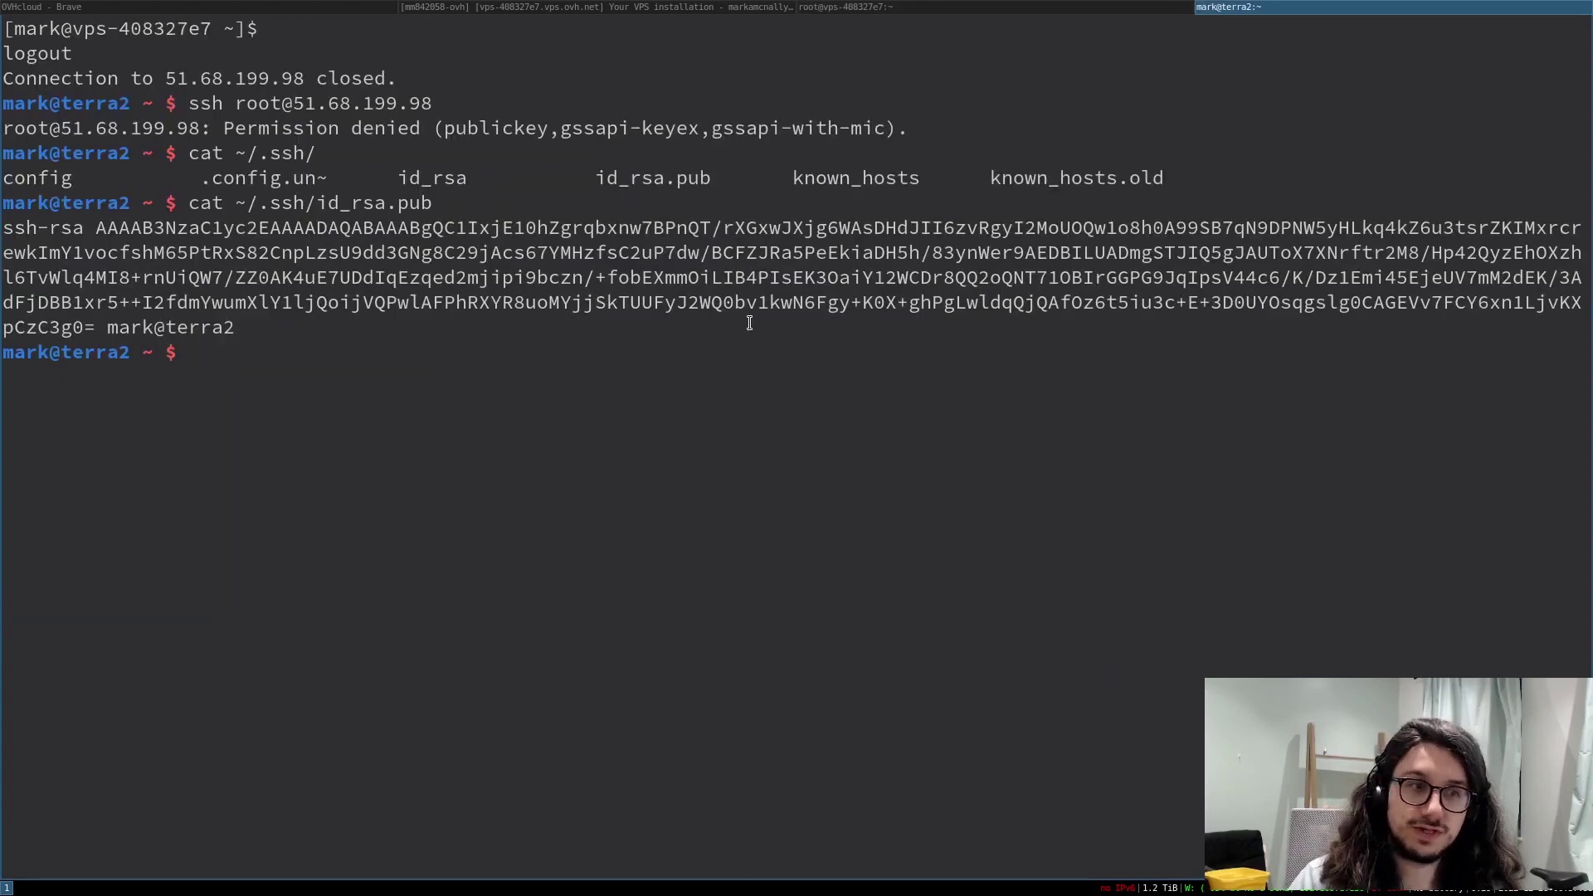
key("ctrl+l")
key("Up")
key("Up")
key("Up")
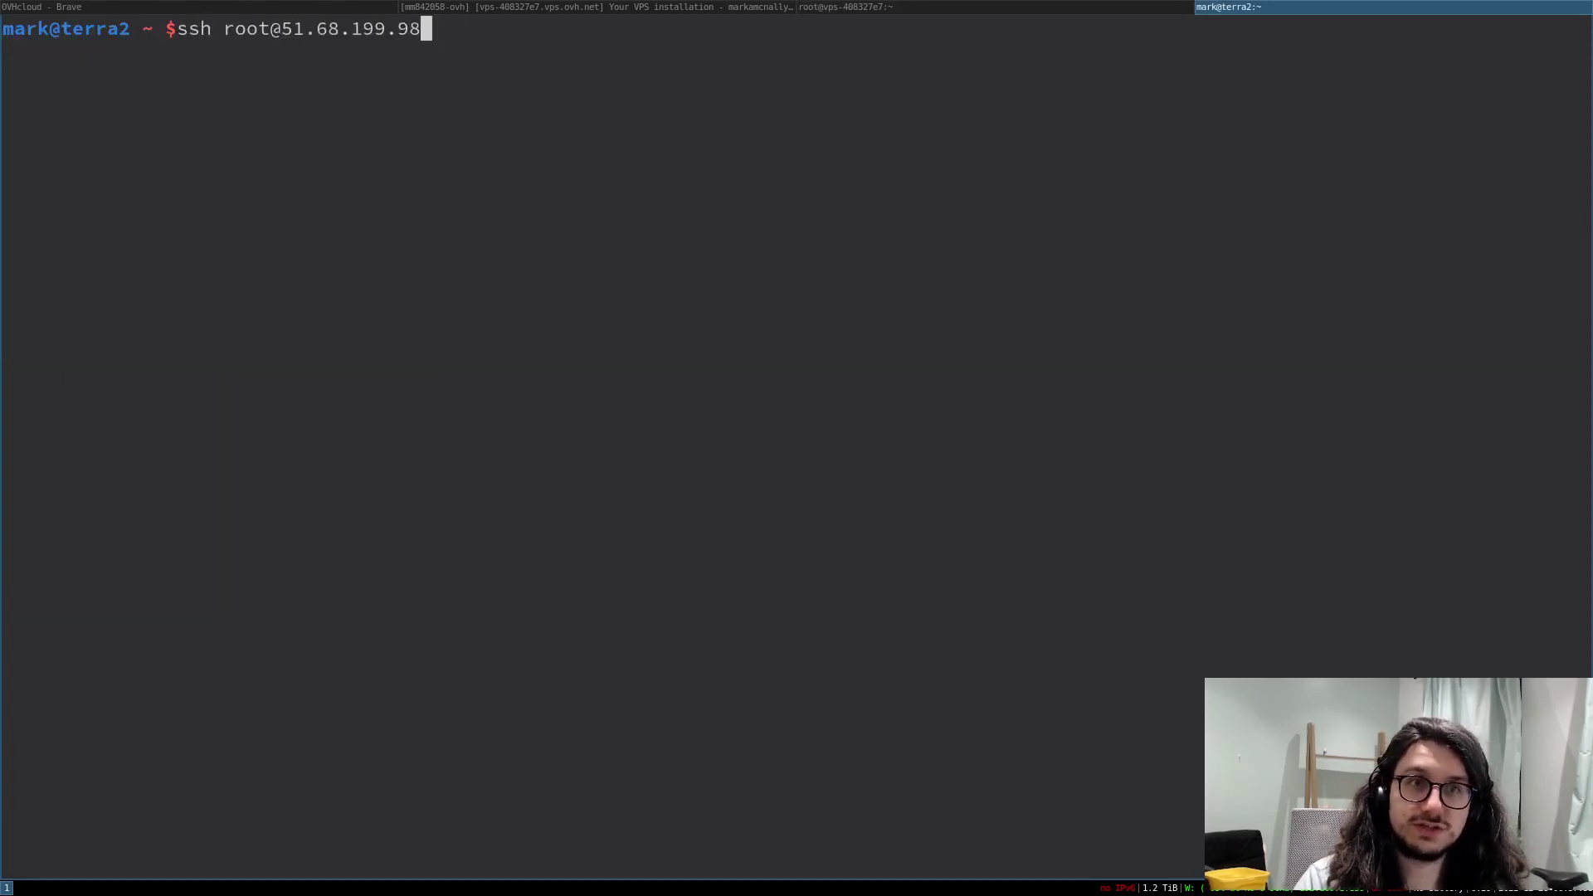
key("Return")
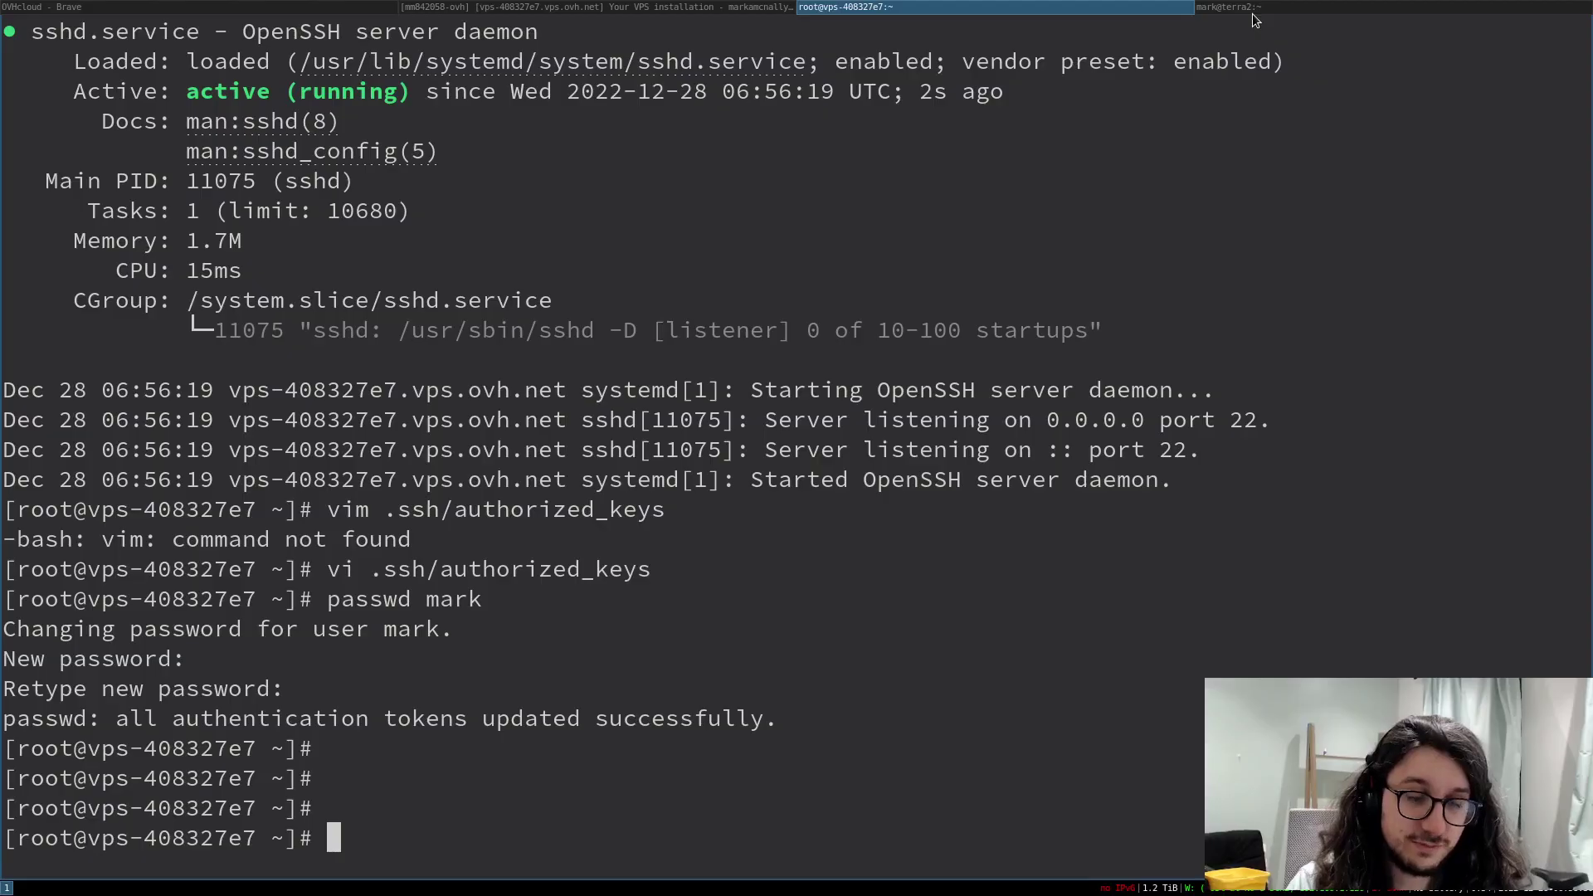
- Close the open sessions and log back in to the server as root
key("ctrl+d")
key("ctrl+d")
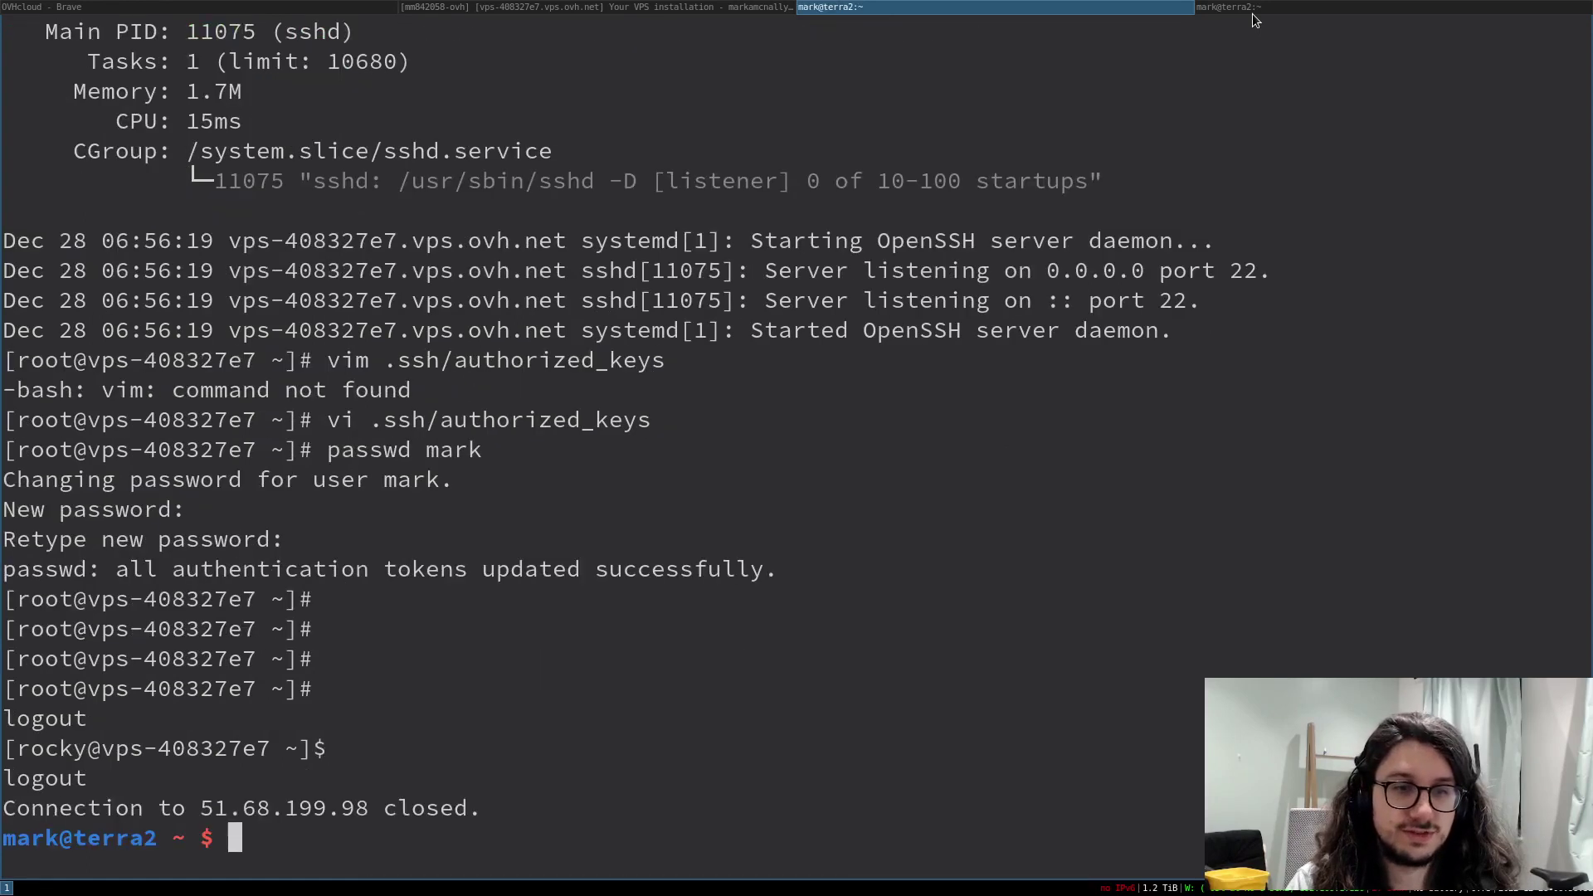
key("Up")
key("Up")
key("ctrl+c")
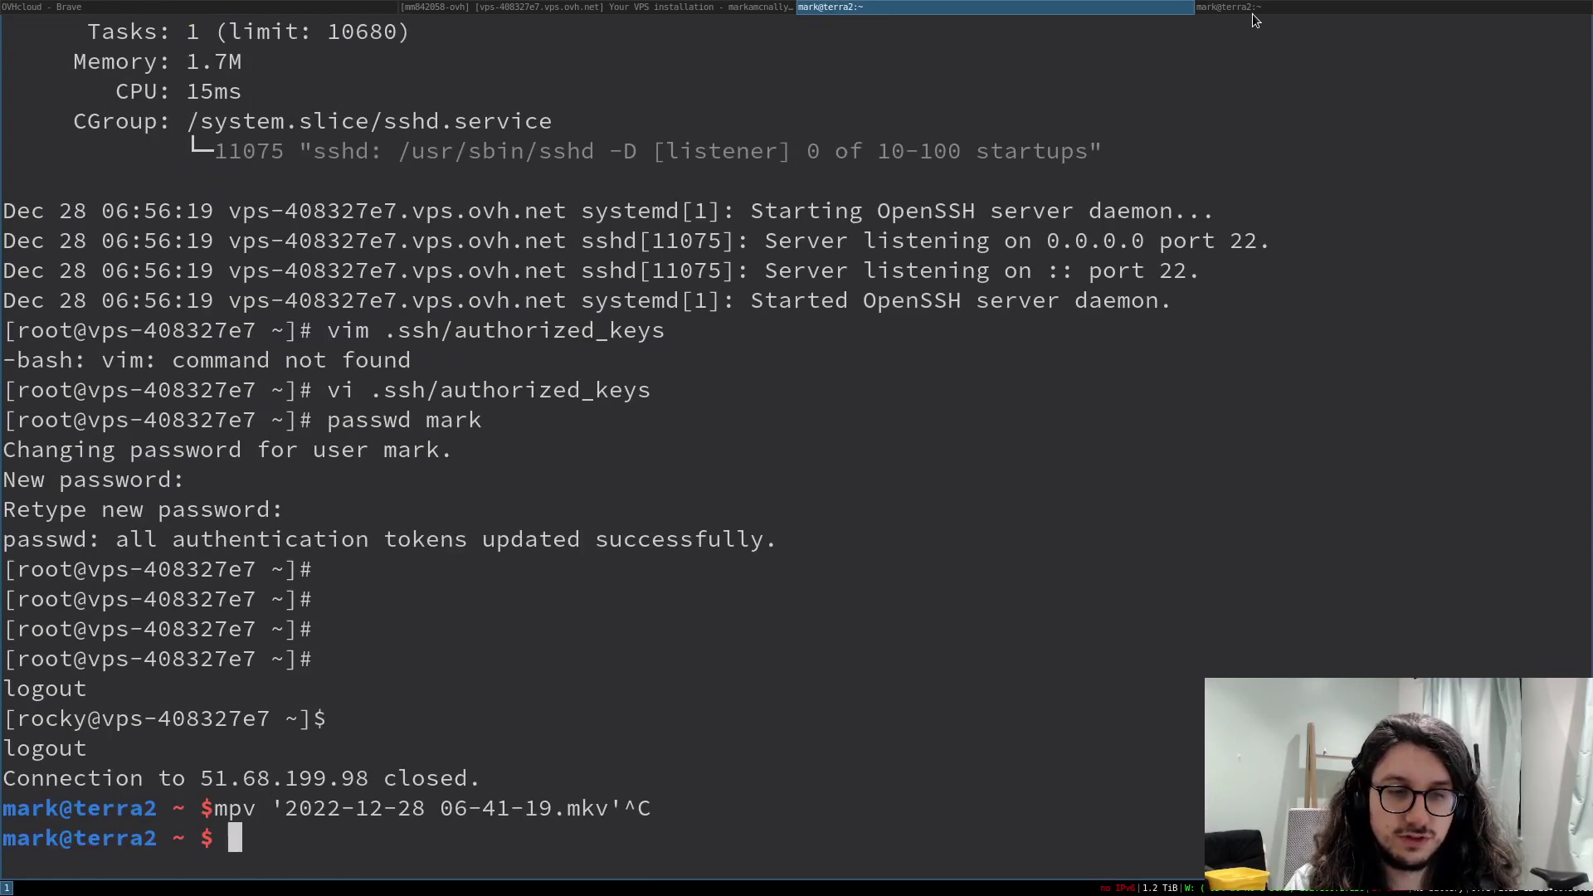
key("ctrl+d")
key("Up")
key("Return")
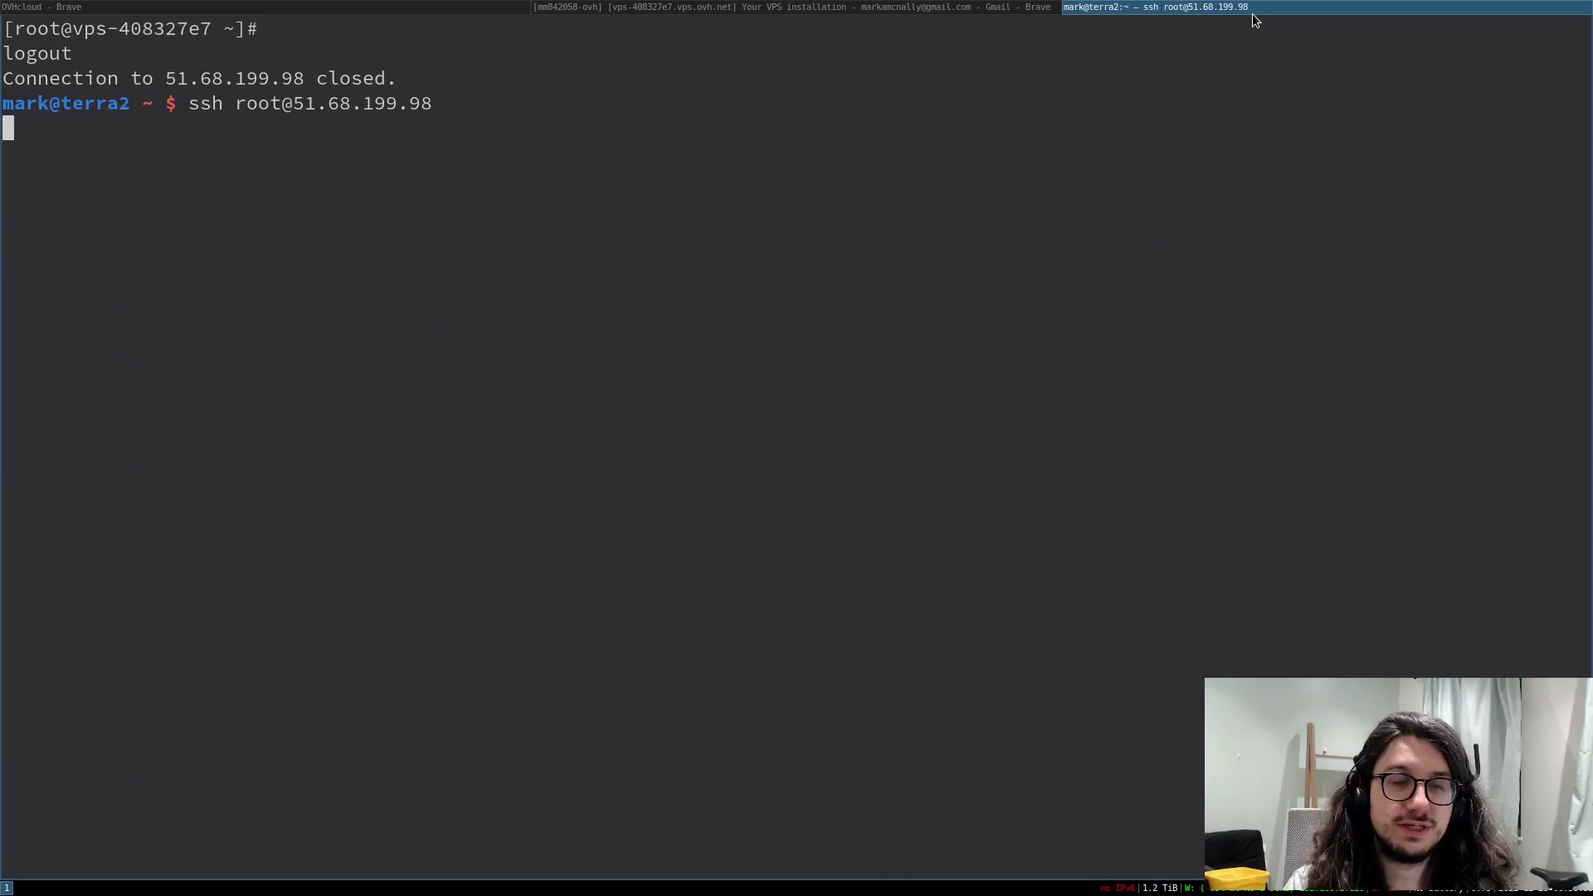
- Delete the rocky user with userdel rocky, checking running processes and listing /home
type("userdel rocky")
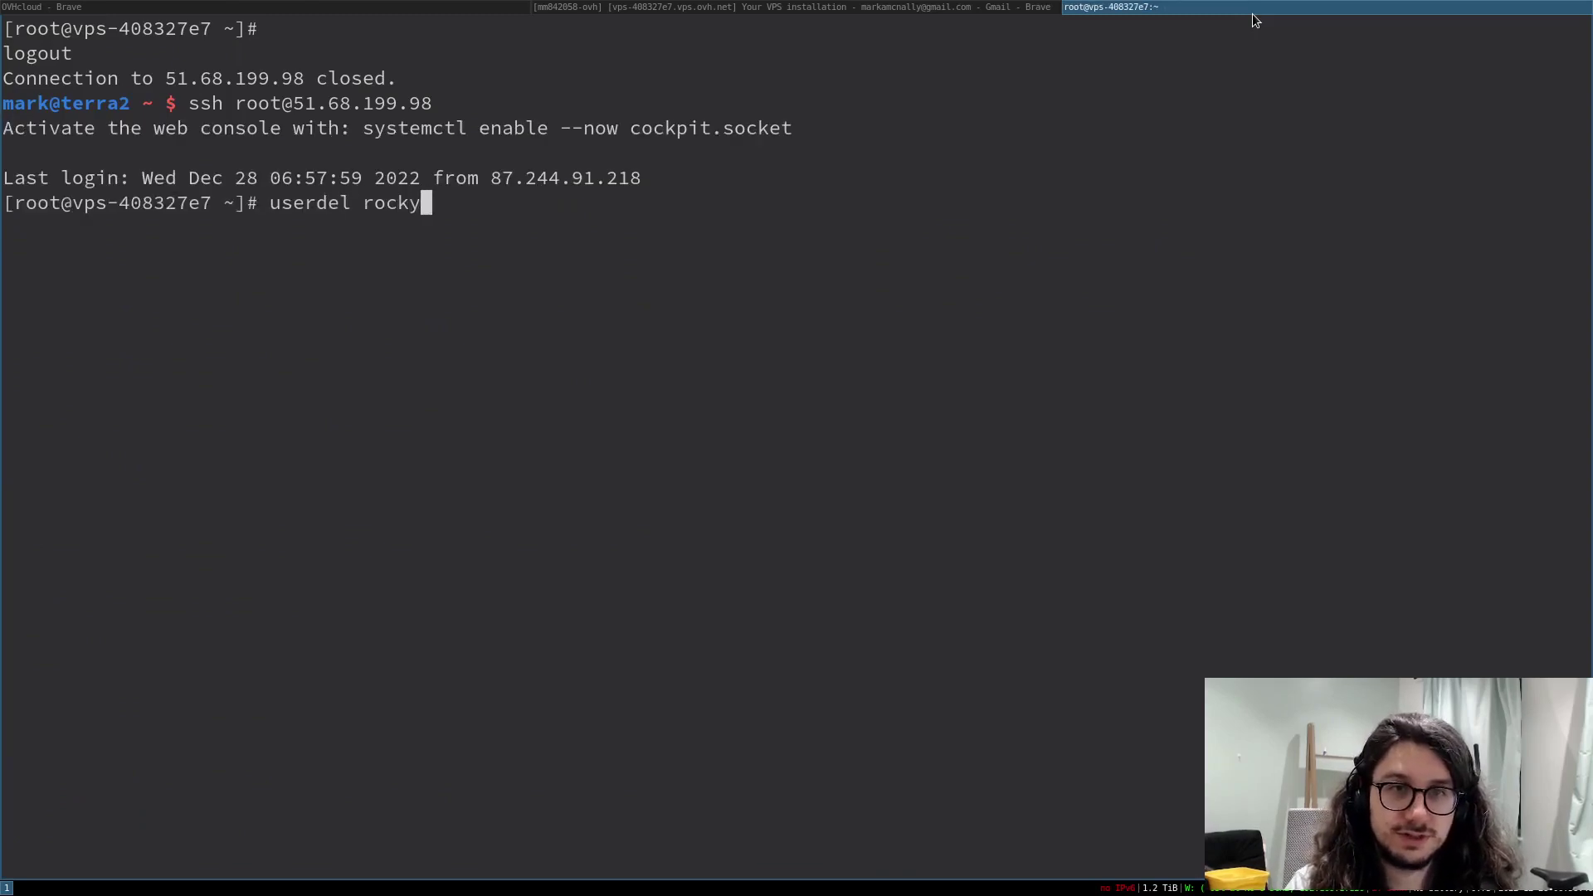
key("Return")
type("ps aux")
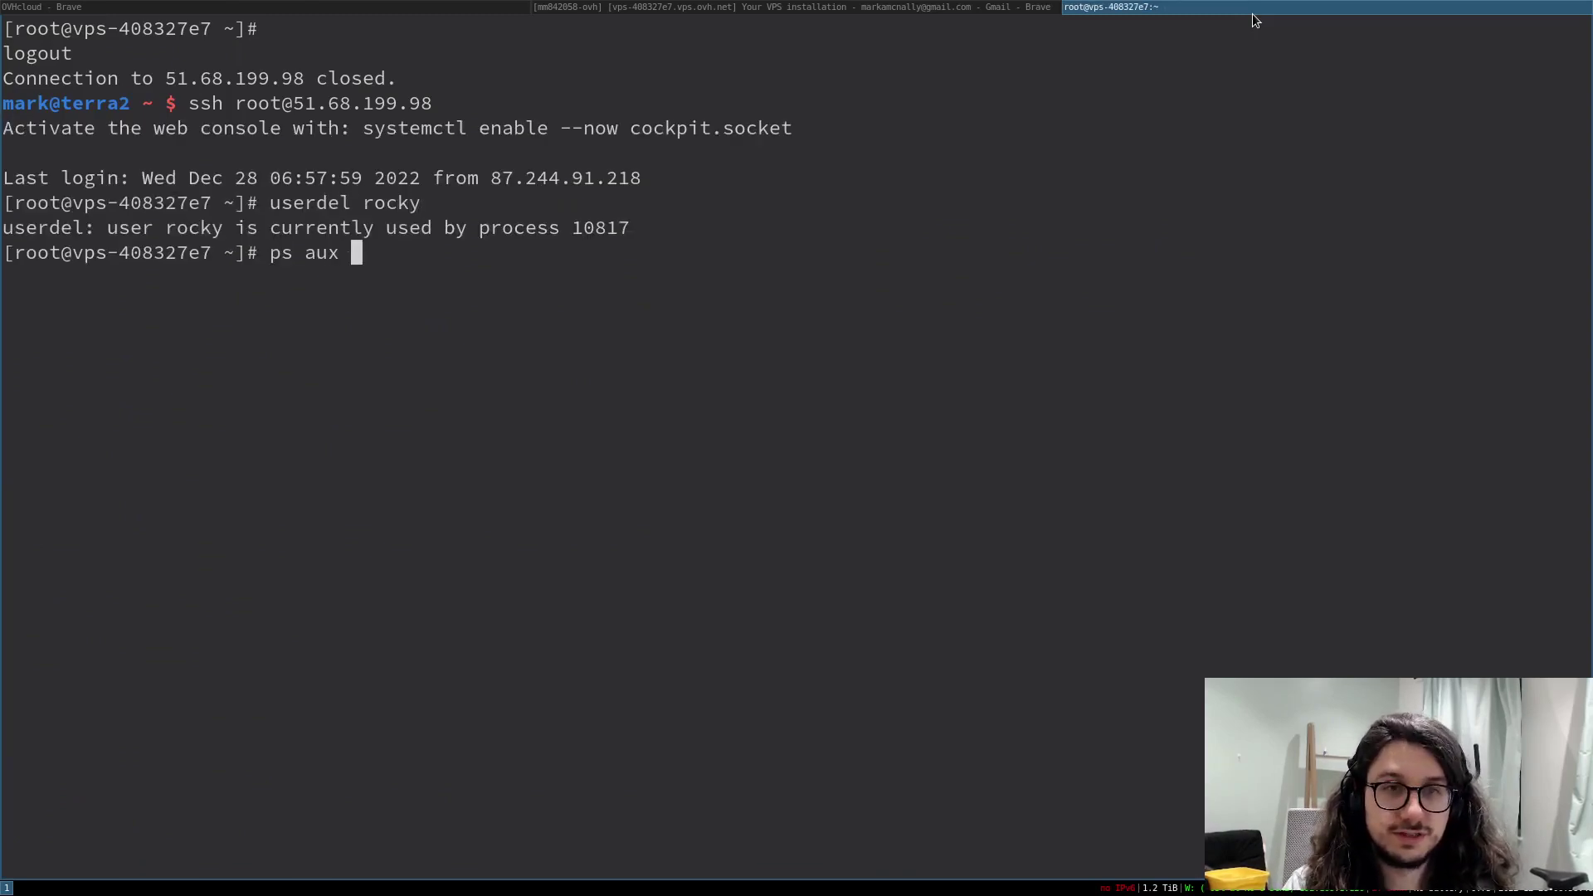
key("Return")
key("Up")
key("Up")
key("Return")
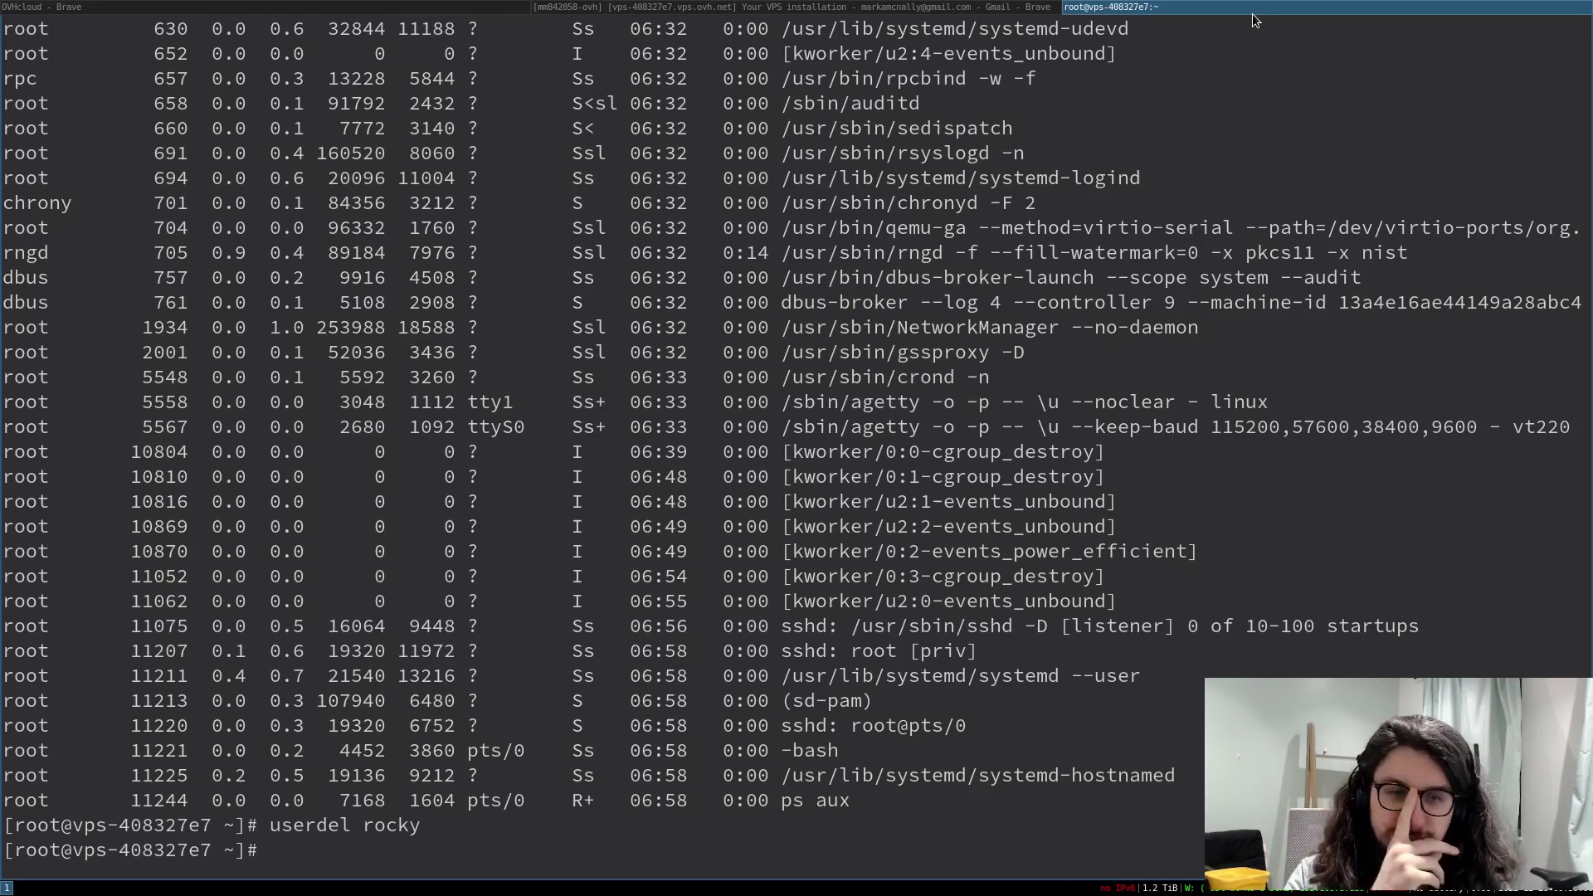
type("ls /home")
key("Return")
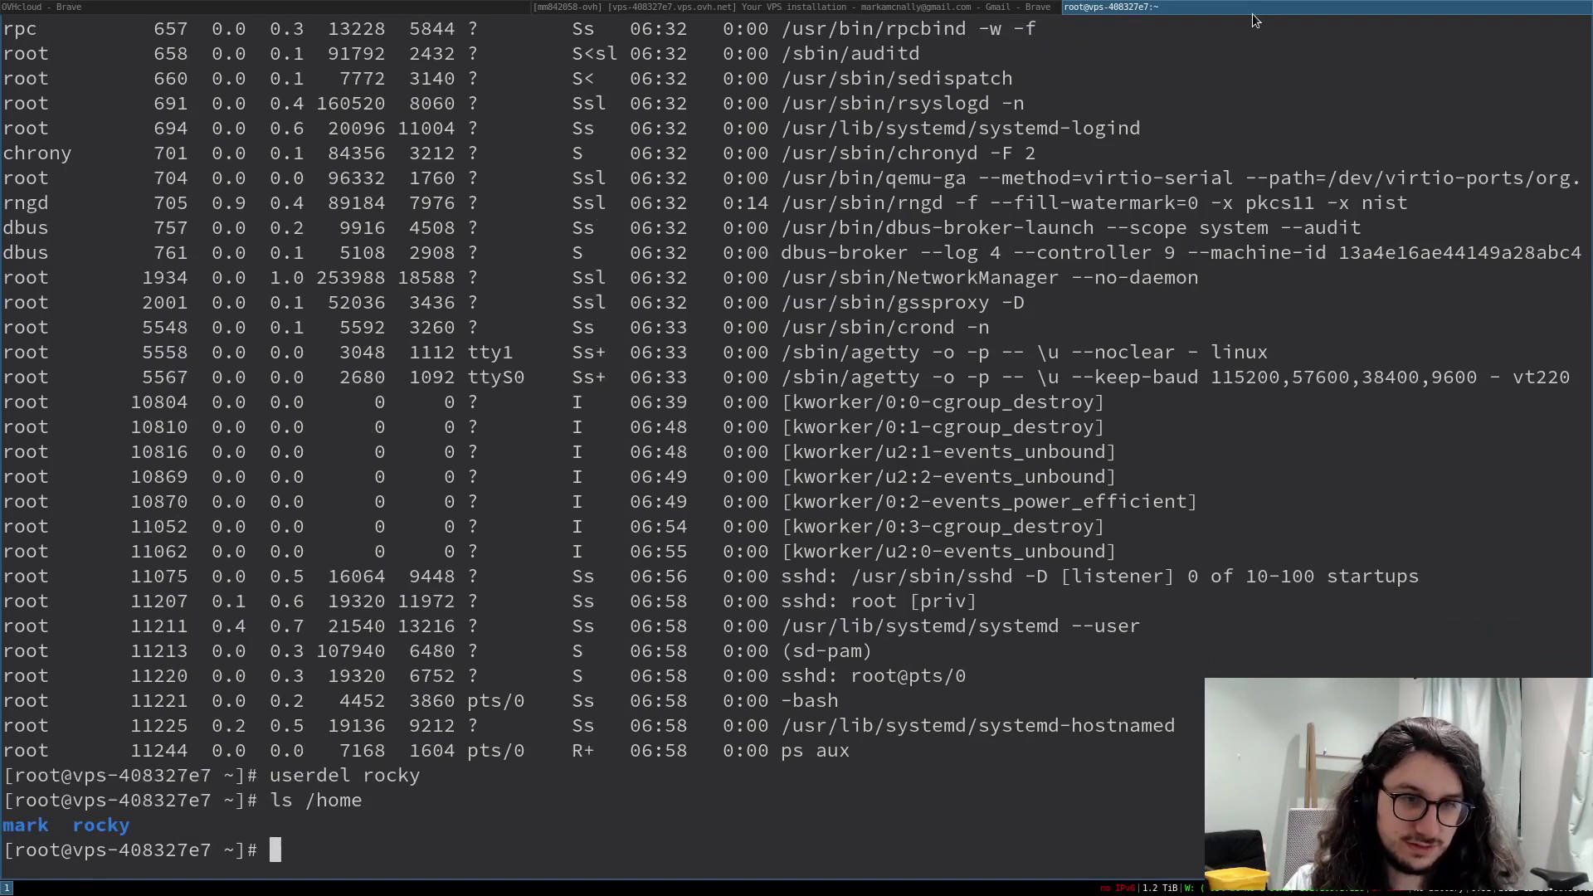
- Remove /home/rocky/ with rm -rf, verify /home, then clear the screen and enlarge the font
type("rm -rf r")
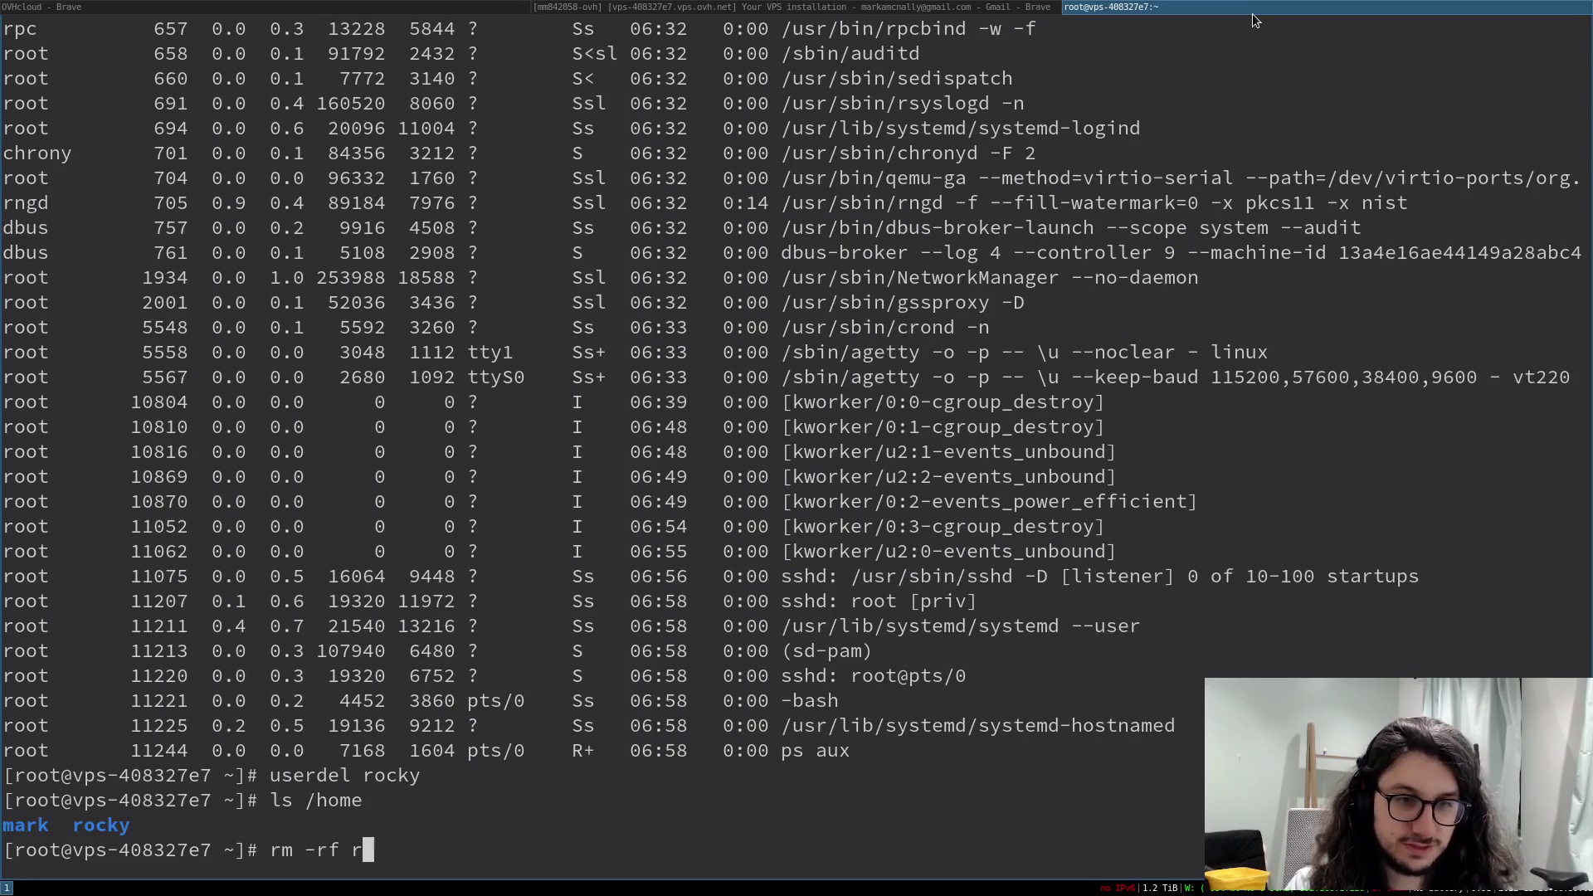
key("BackSpace")
type("/home/rocky/")
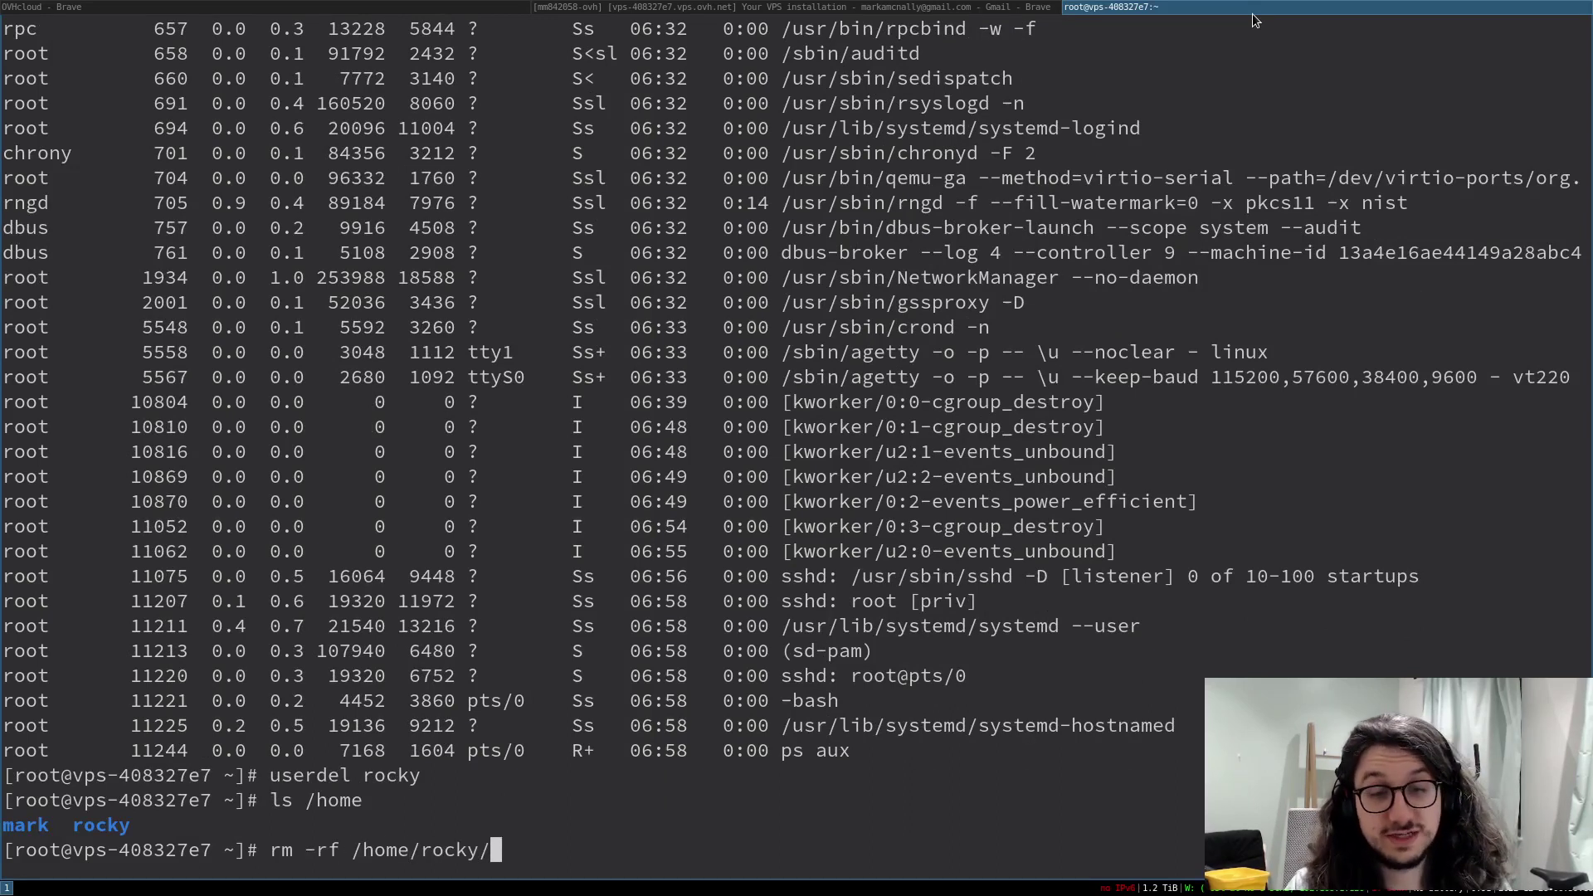
key("Return")
type("ls")
key("Return")
type("ls /home")
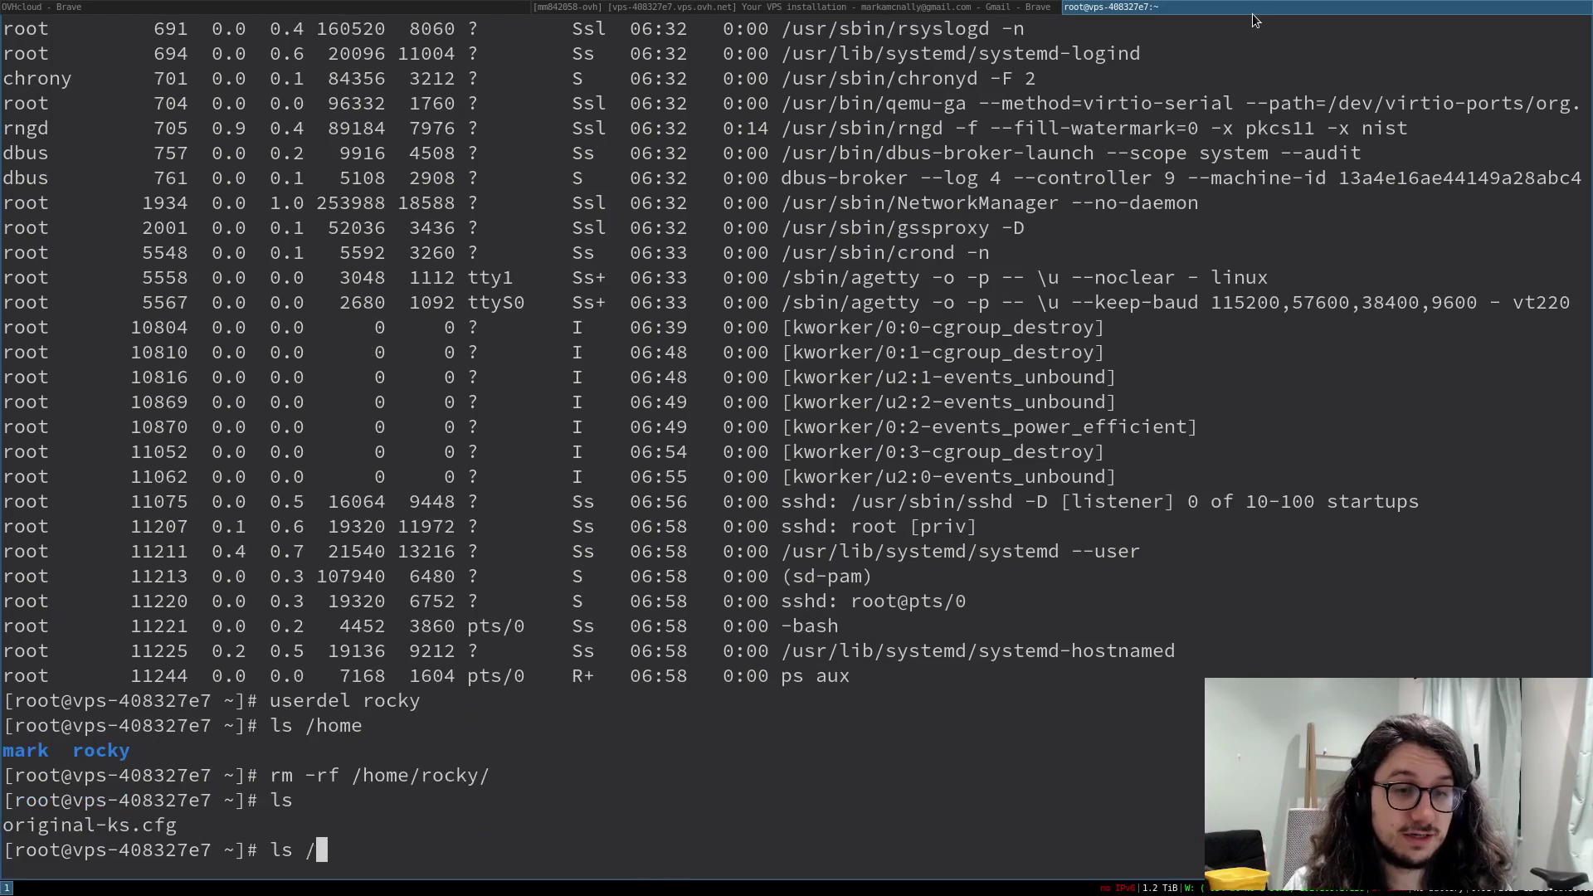
key("Return")
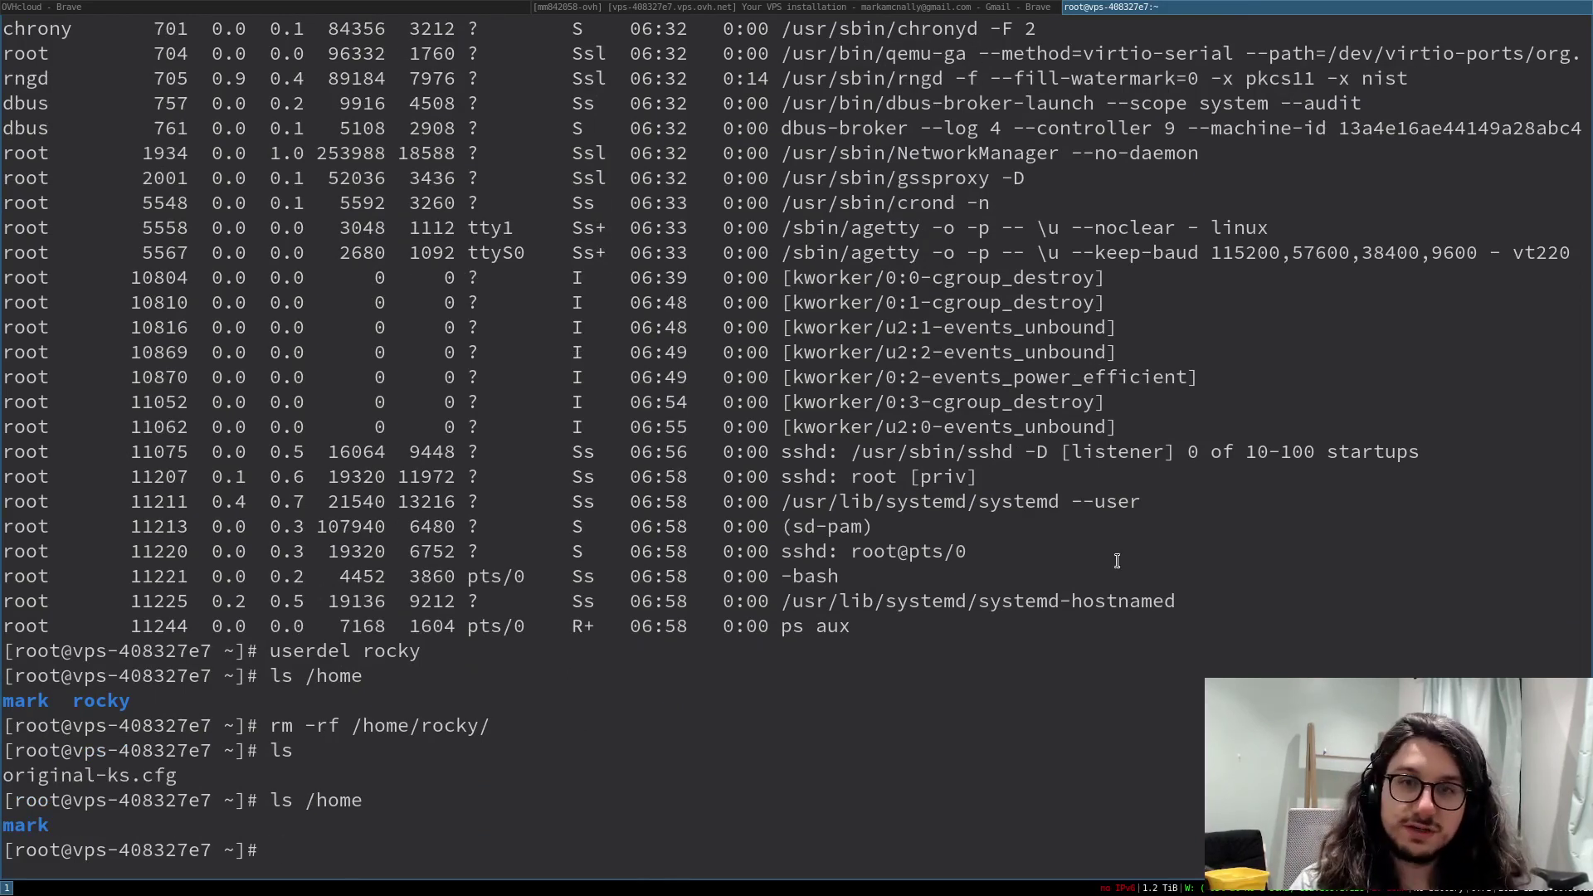
key("ctrl+l")
key("Return")
key("ctrl+plus")
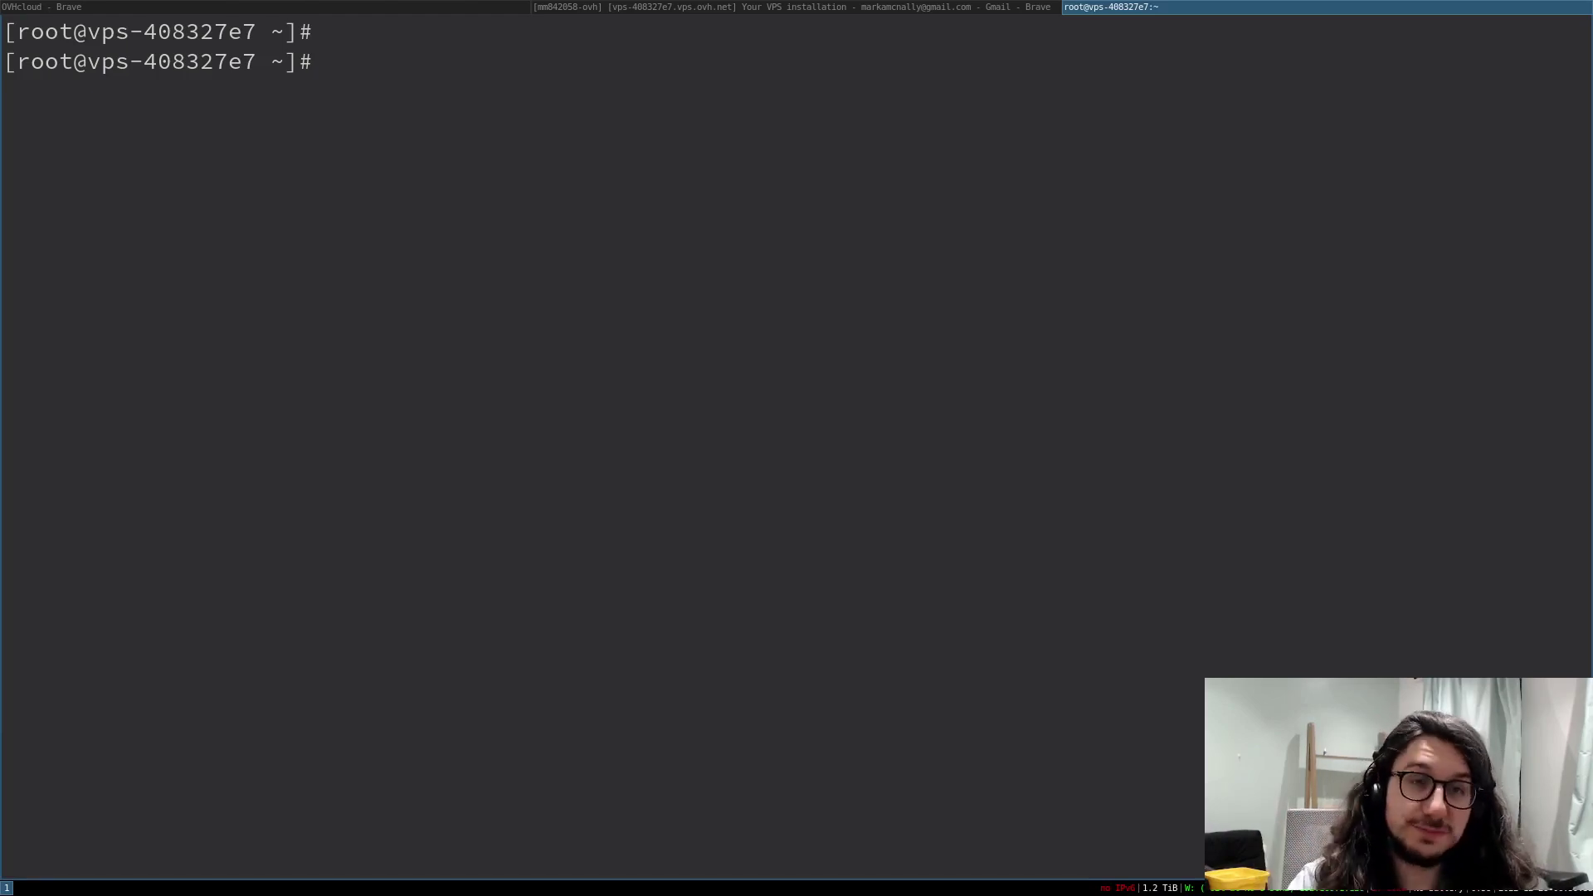
- Run dnf update and answer y to install 9 and upgrade 208 packages
type("dnfu p")
key("BackSpace")
key("BackSpace")
key("BackSpace")
type("upd")
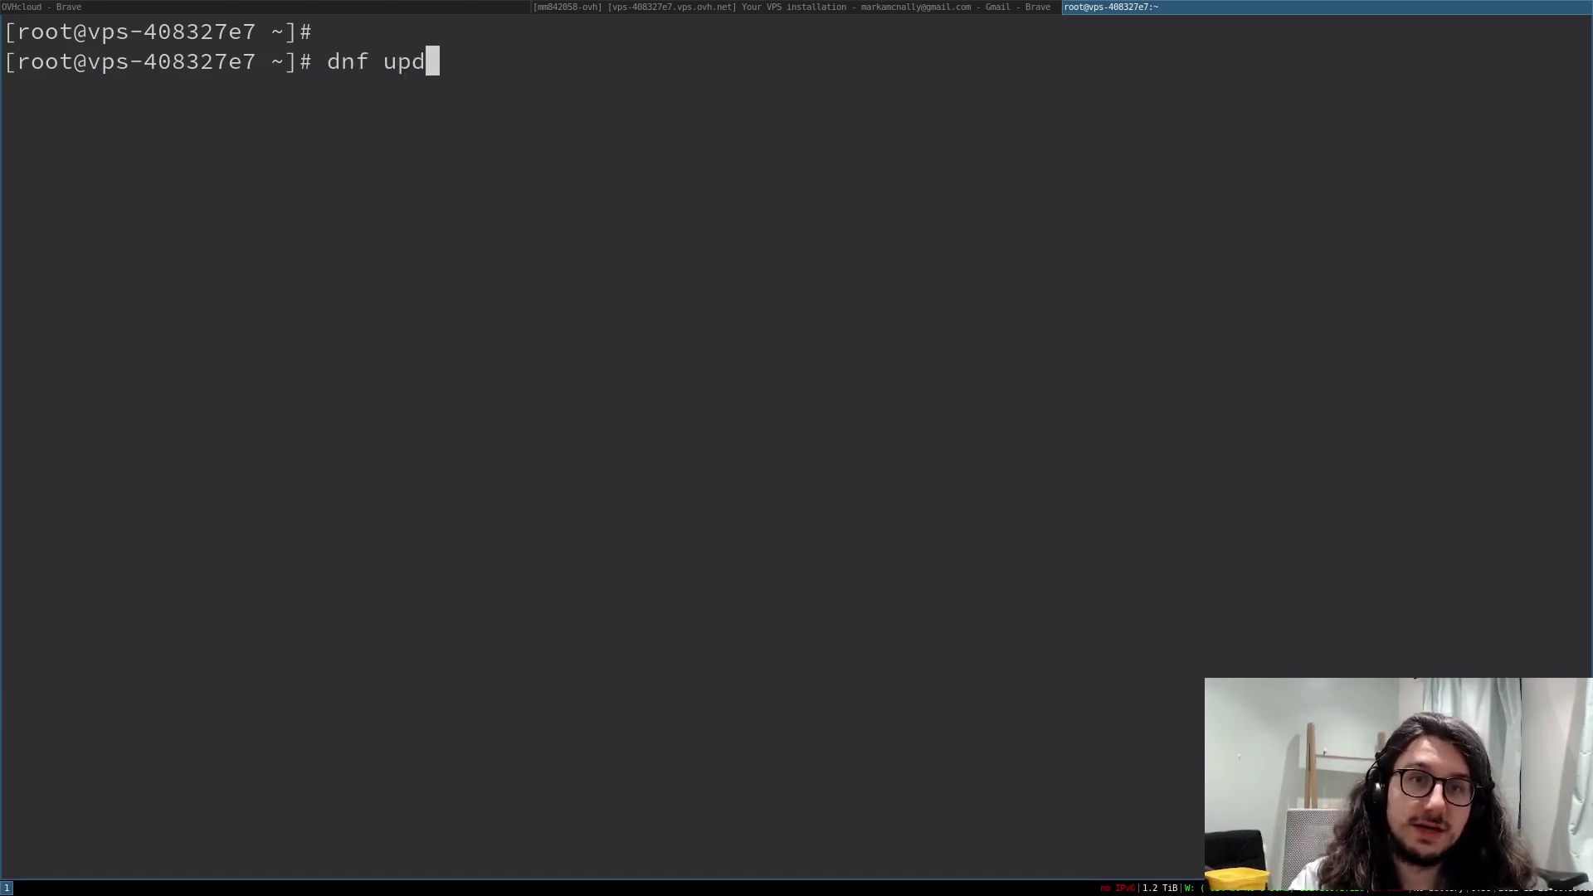
type("ate")
key("Return")
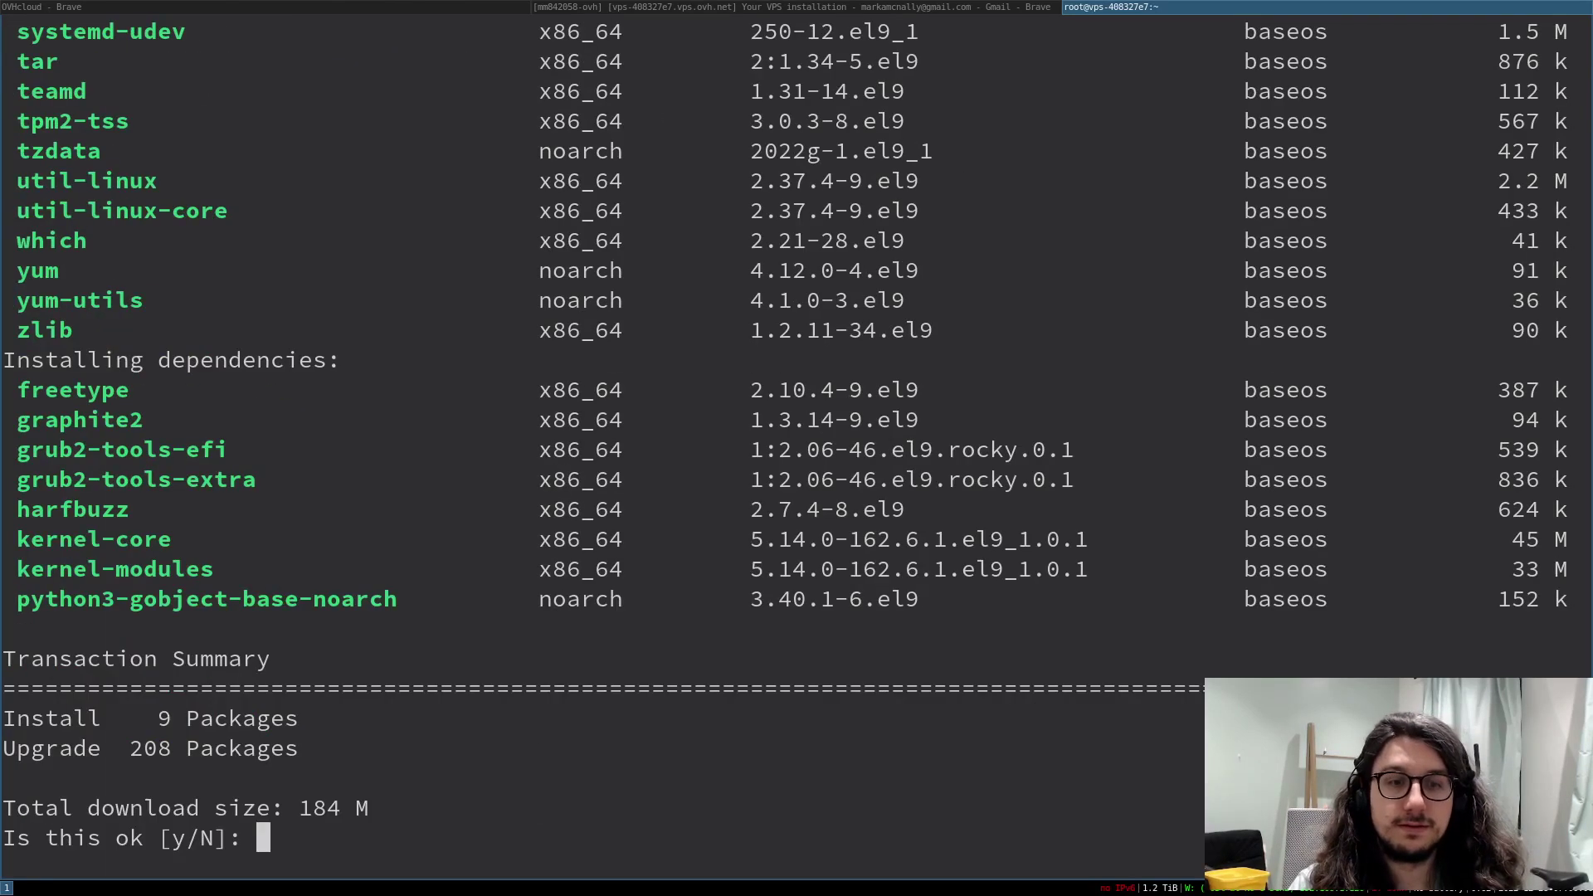
type("y")
key("Return")
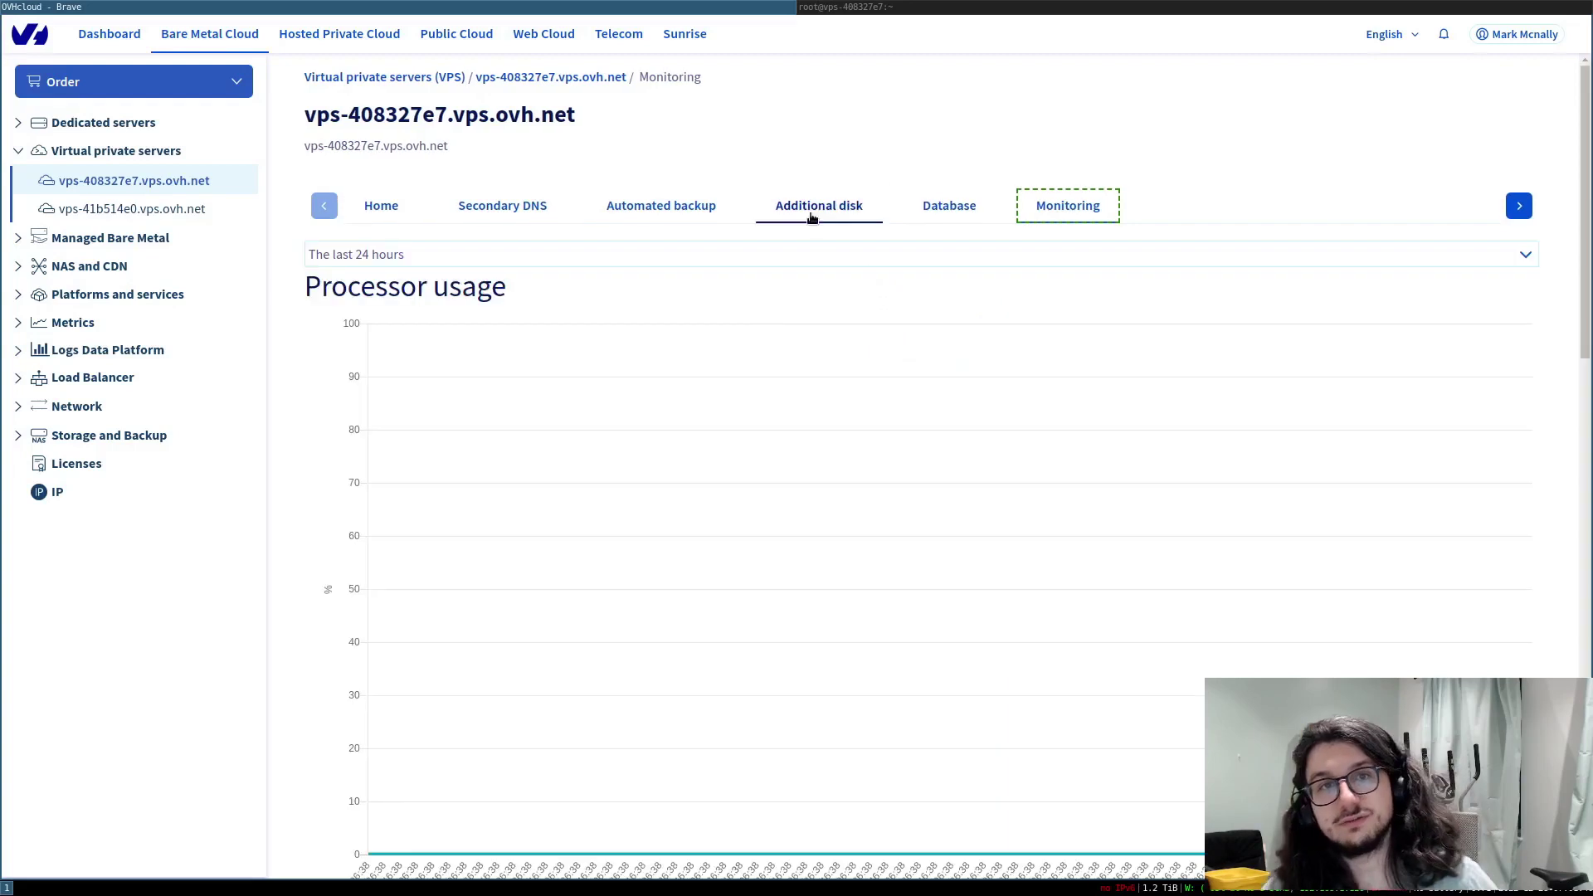
- Scroll the Monitoring charts, then browse the Database, Additional disk, Automated backup and Secondary DNS sections
scroll(745, 416, "down", 9)
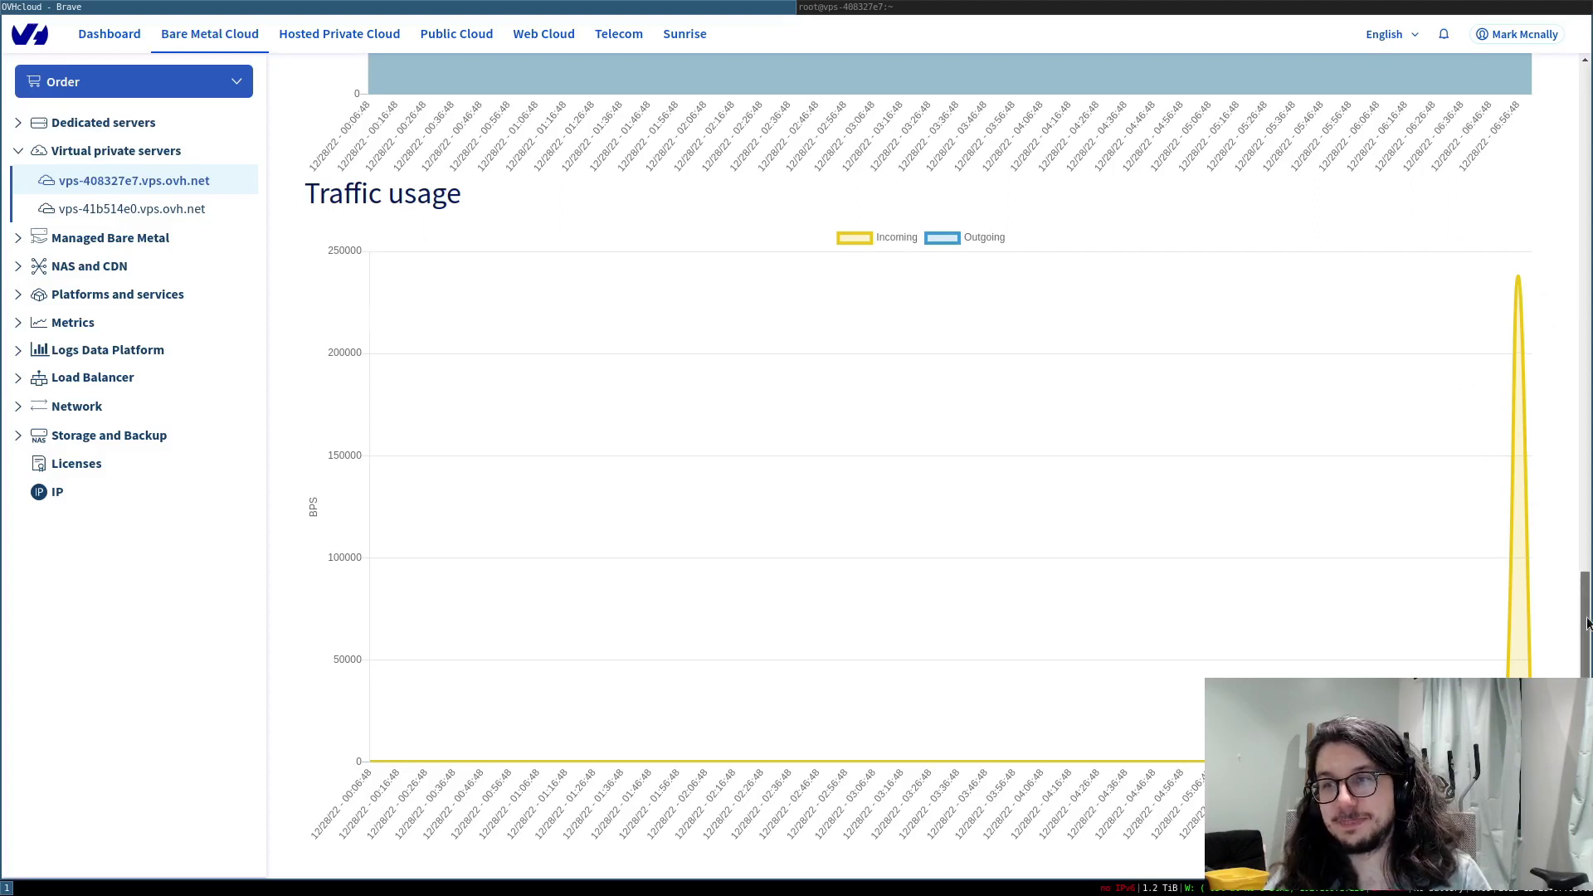
scroll(1527, 568, "up", 2)
scroll(1577, 579, "up", 6)
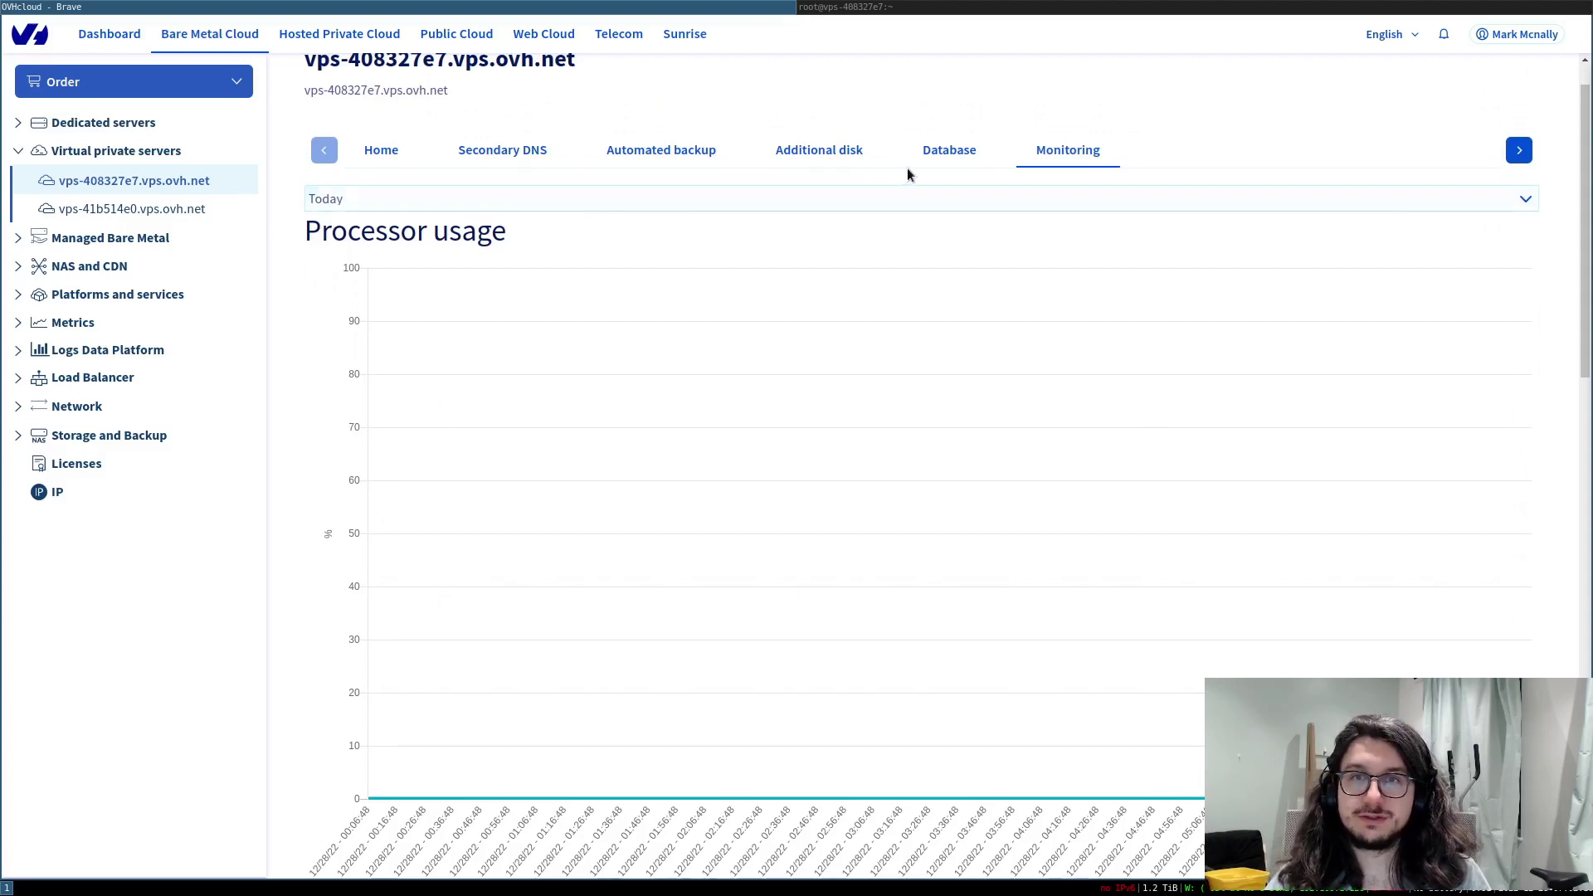
left_click(944, 156)
left_click(819, 212)
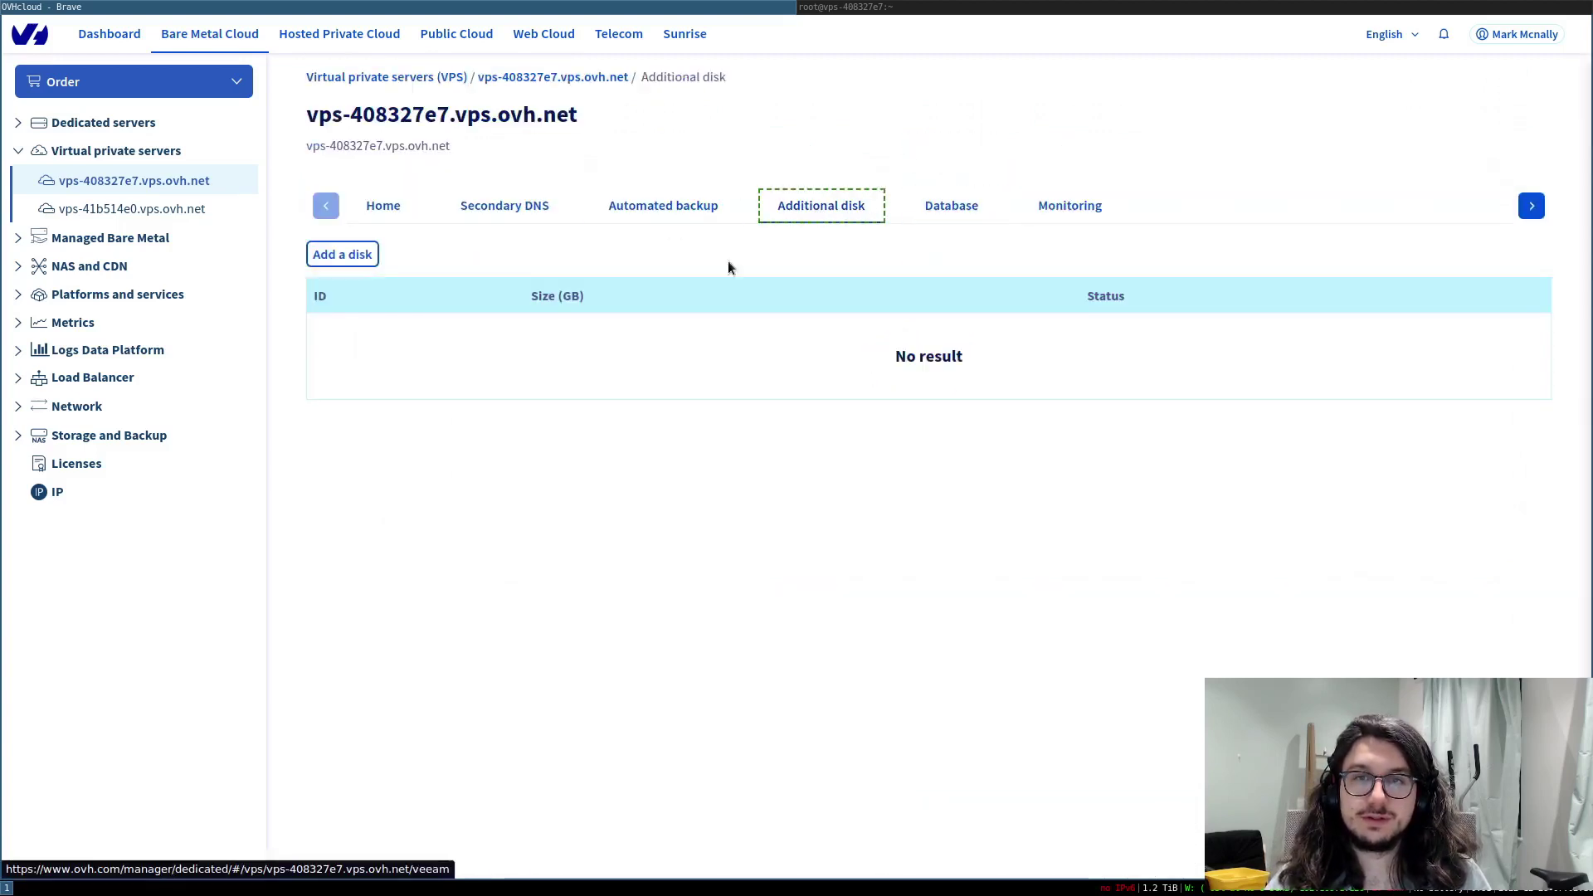
left_click(689, 210)
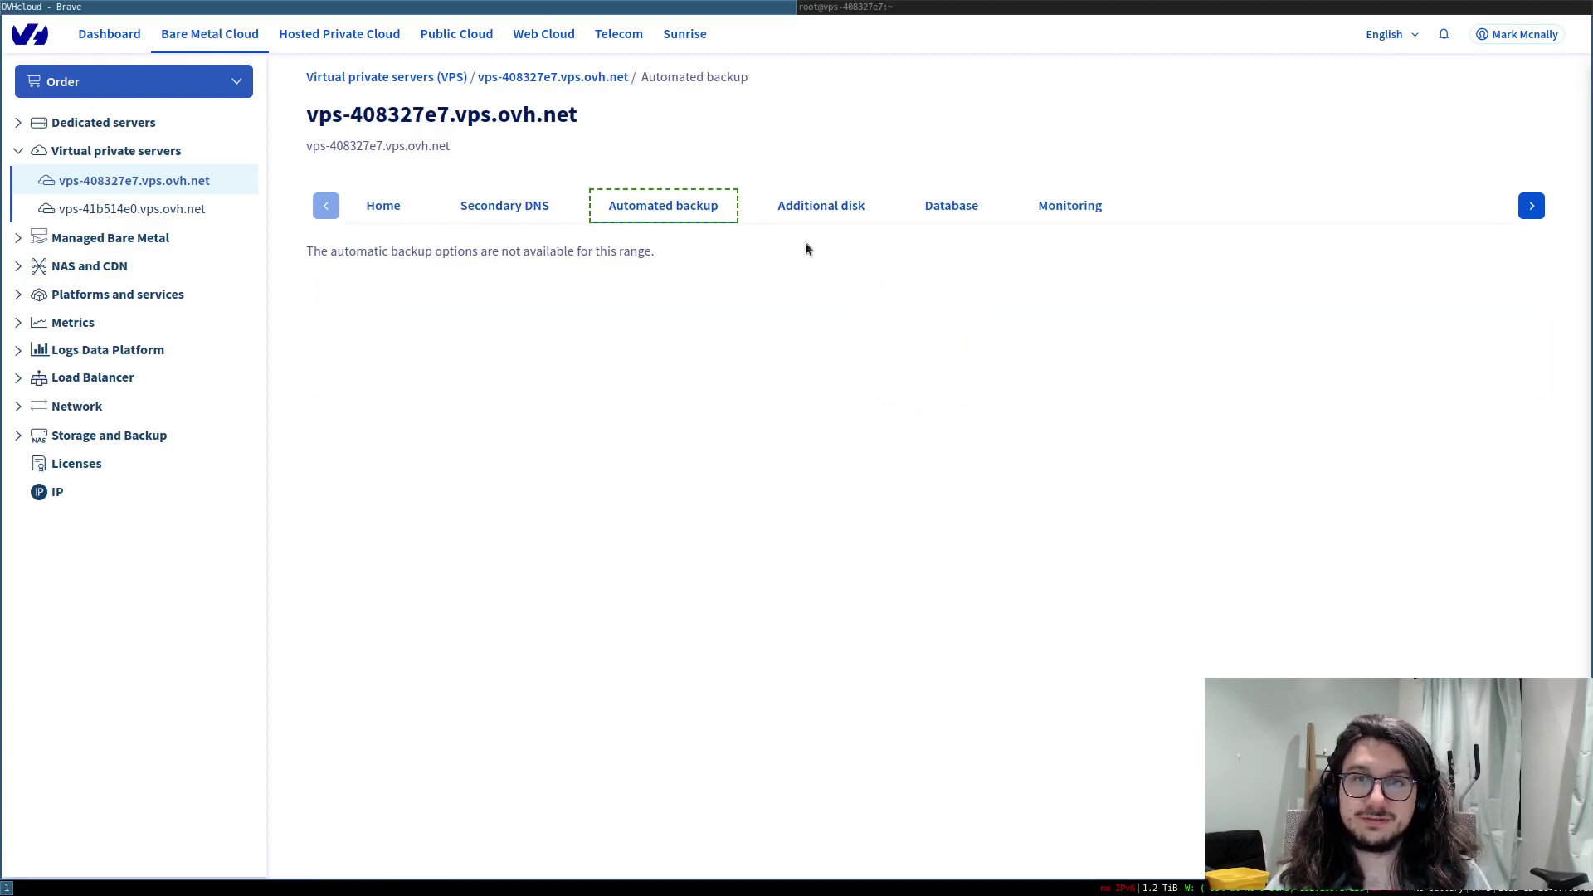
left_click_drag(497, 251, 655, 252)
left_click(505, 206)
- Return to the VPS home overview, copy its IPv4 address, and select vps-41b514e0
left_click(380, 214)
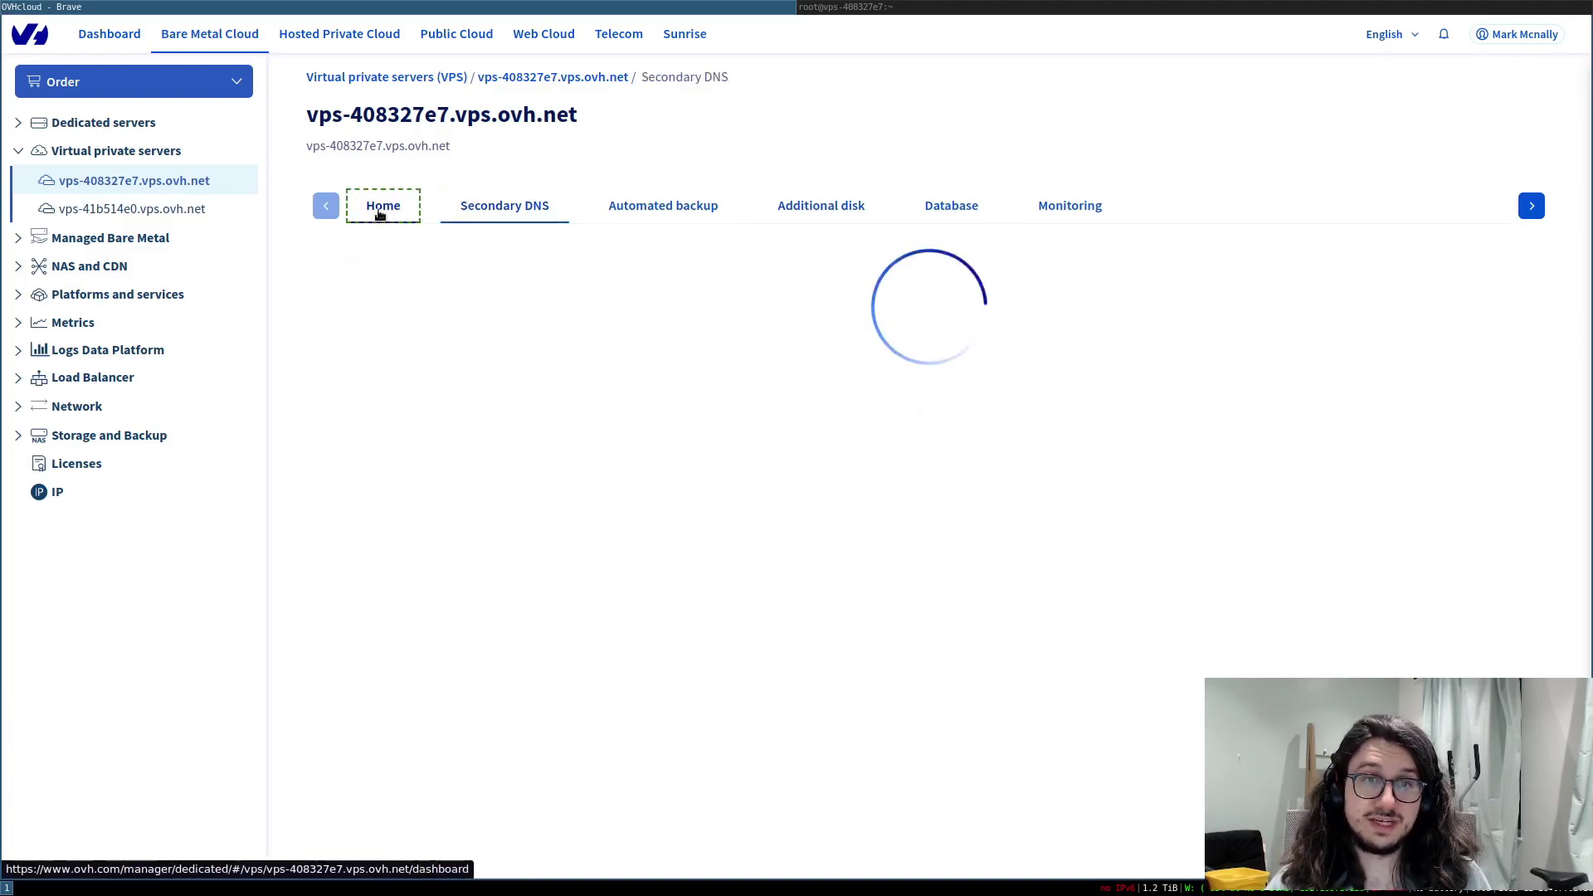
scroll(589, 435, "down", 1)
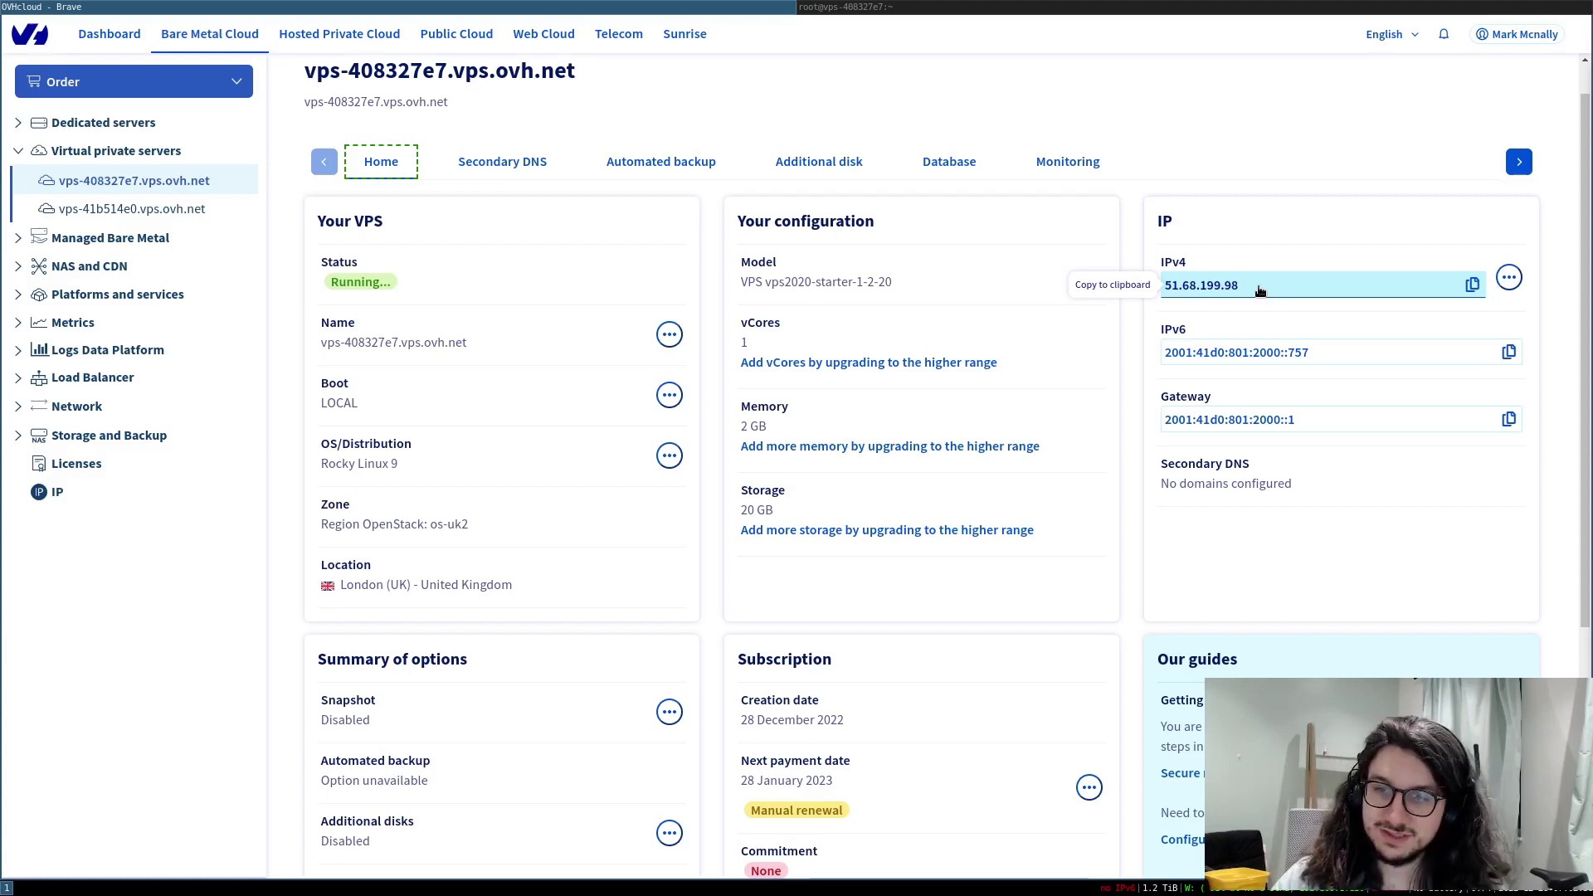
left_click(1178, 360)
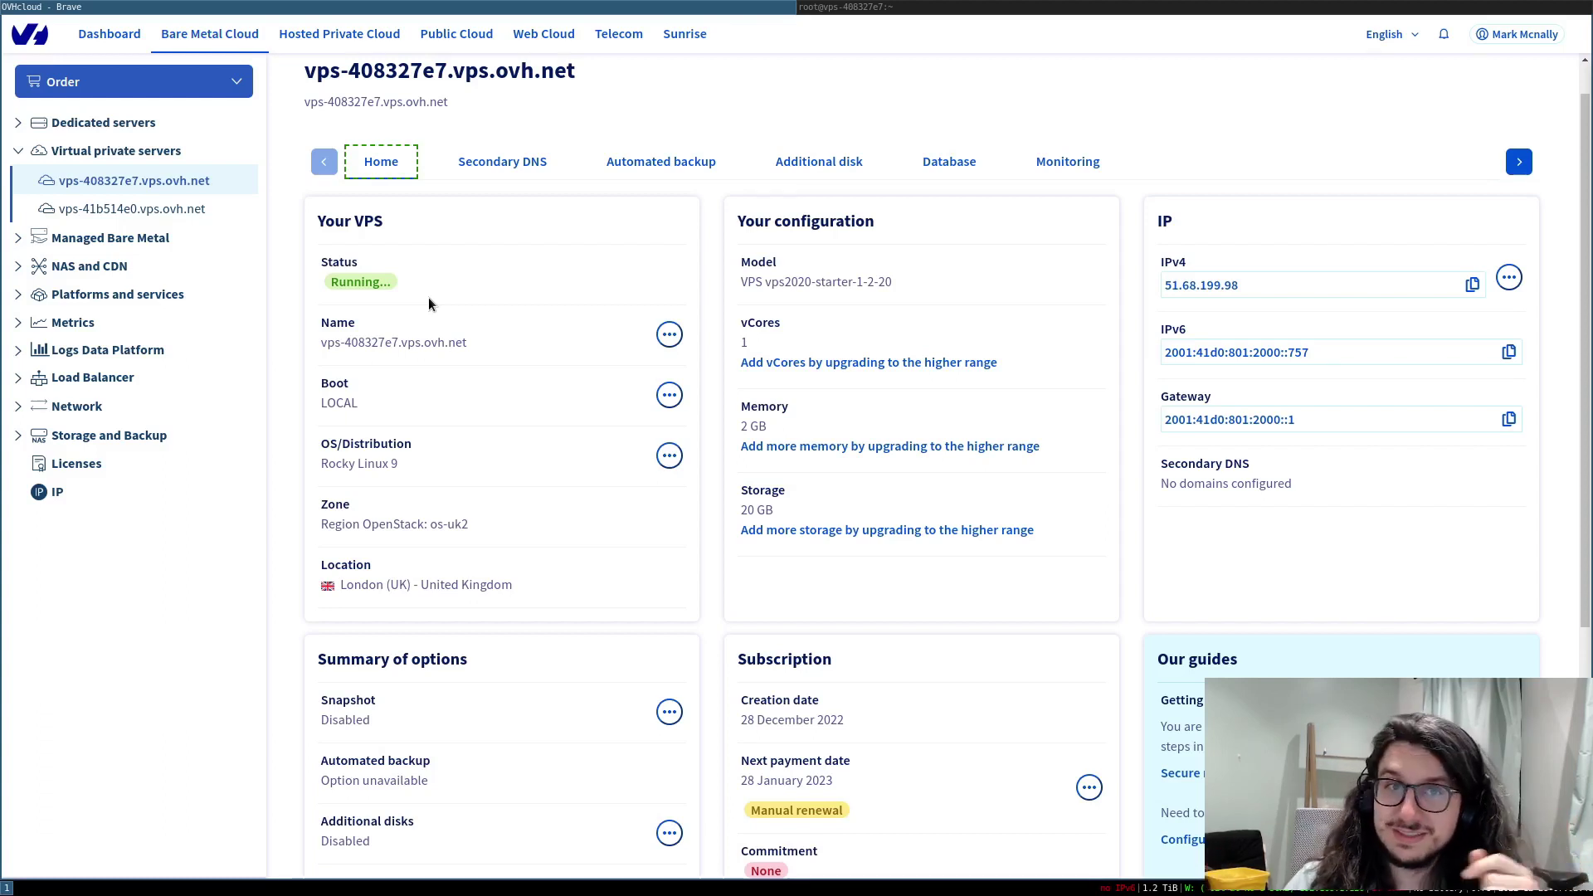
left_click(137, 210)
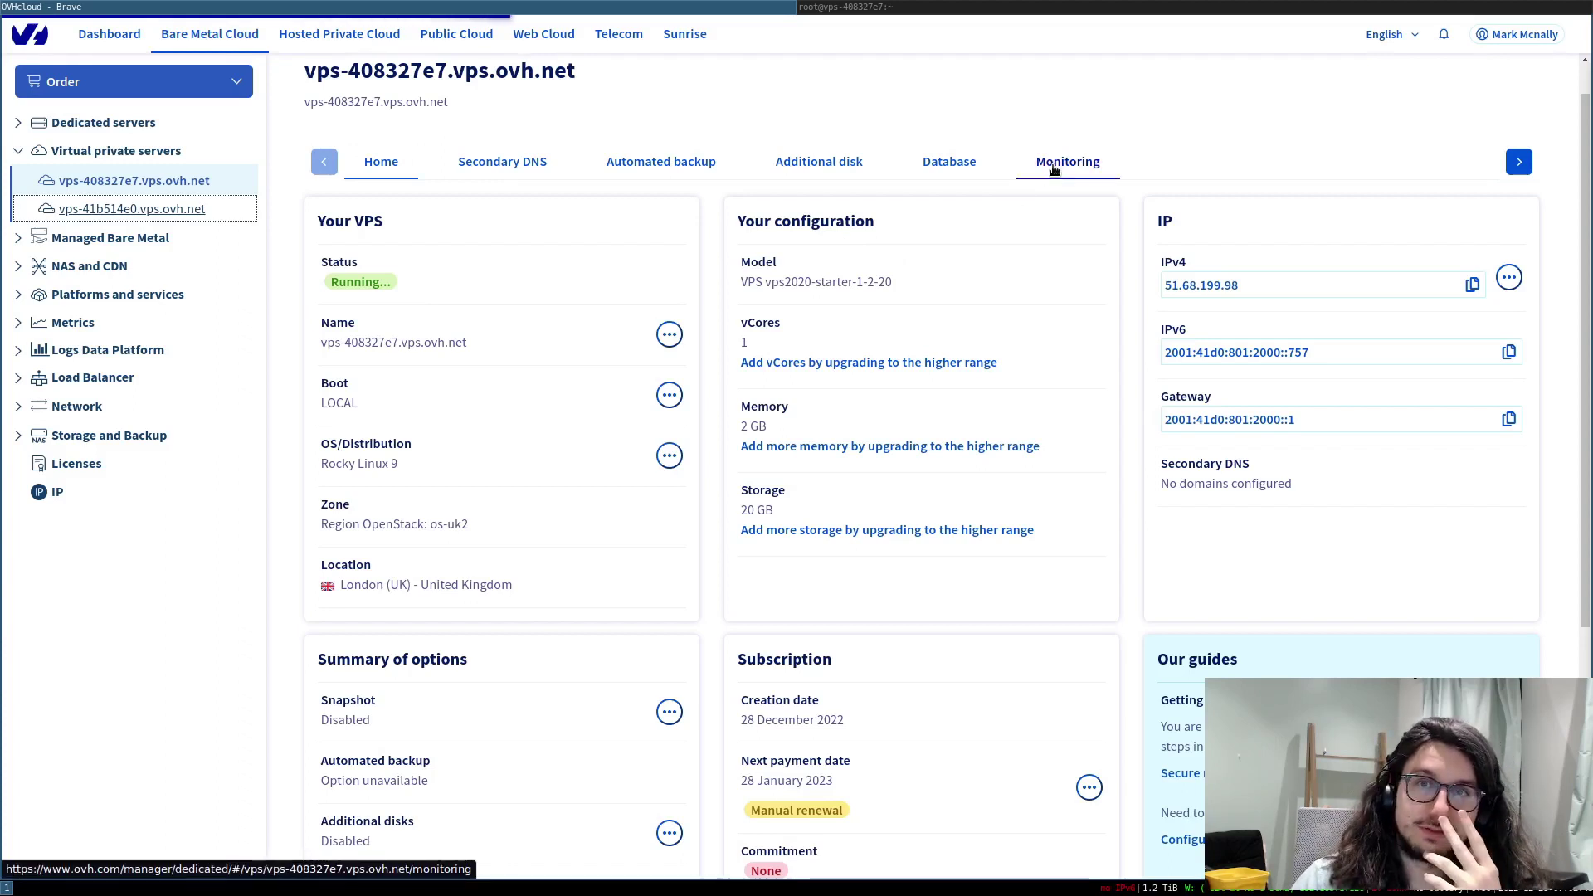
- Show vps-41b514e0's Monitoring for the last 12 months and scroll down to Traffic usage
left_click(1052, 164)
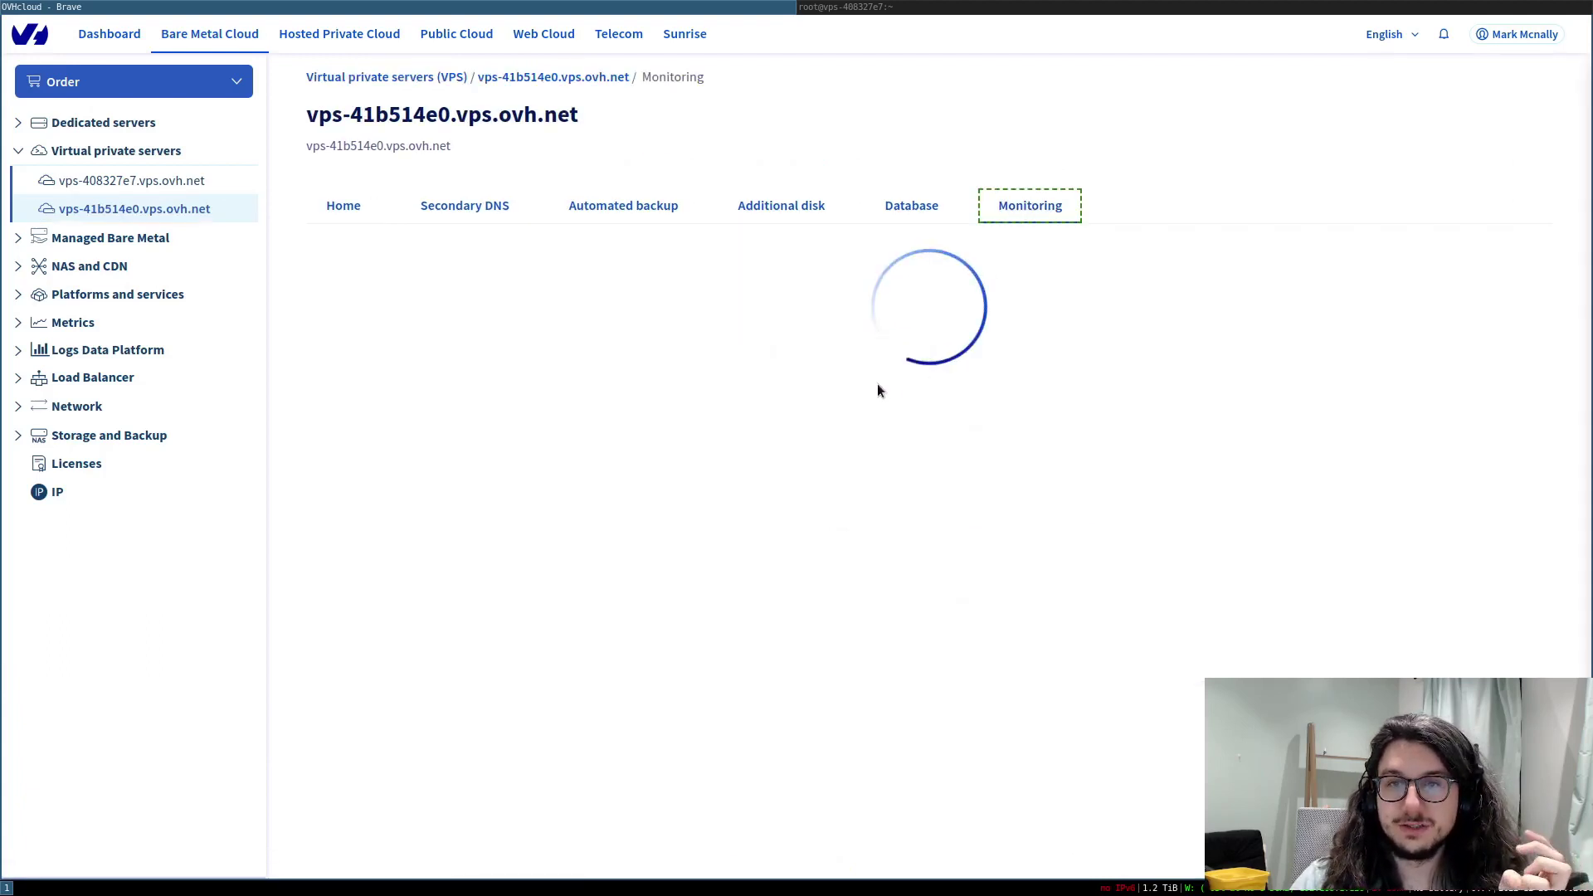
left_click(515, 254)
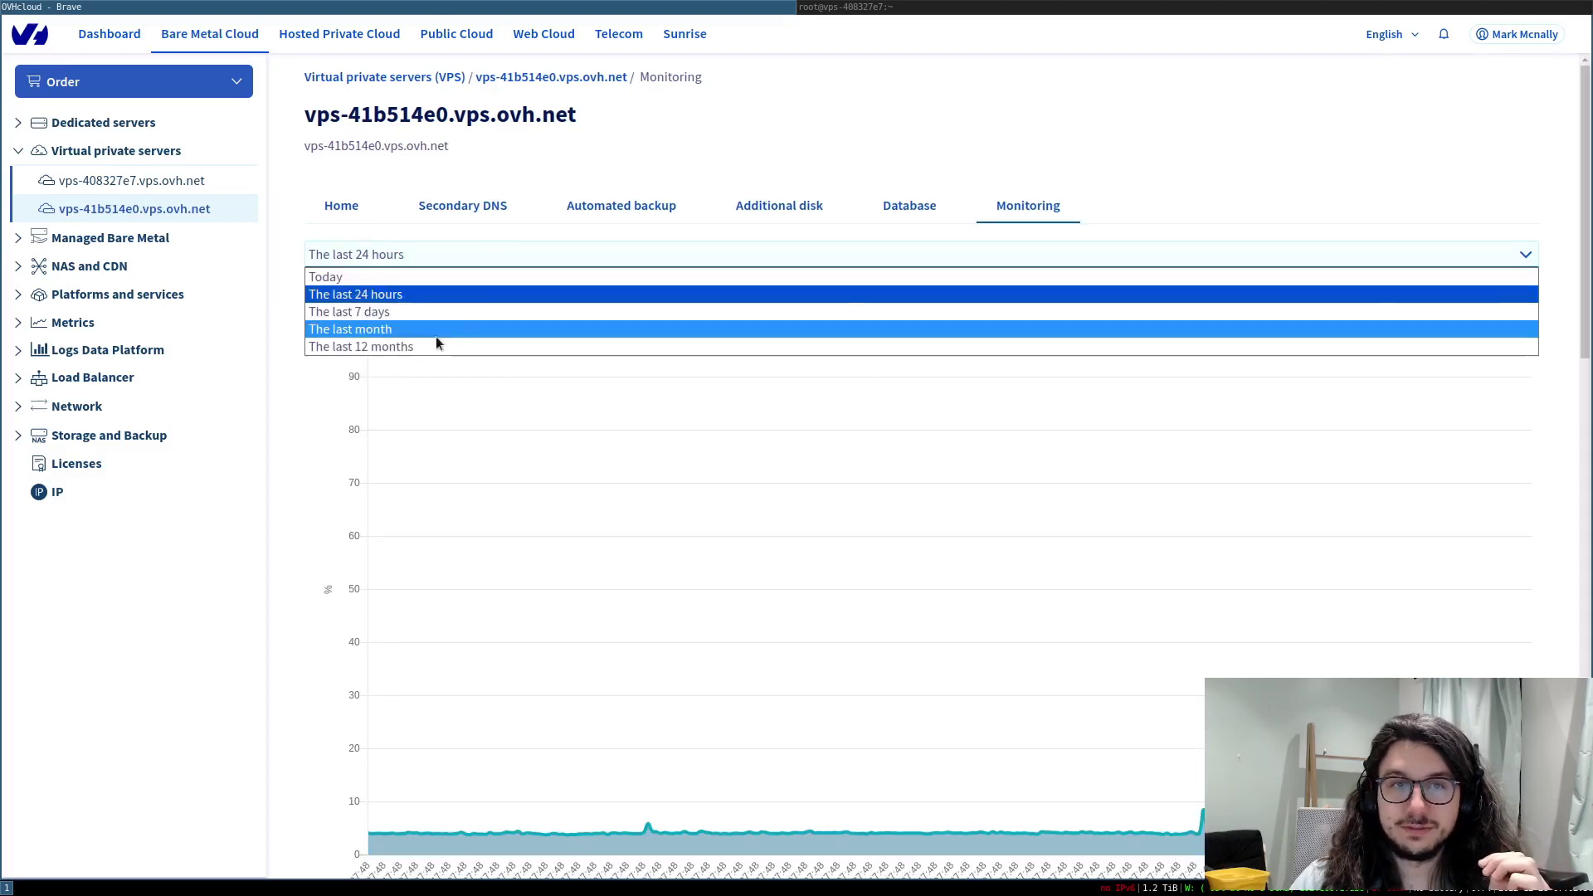
left_click(435, 333)
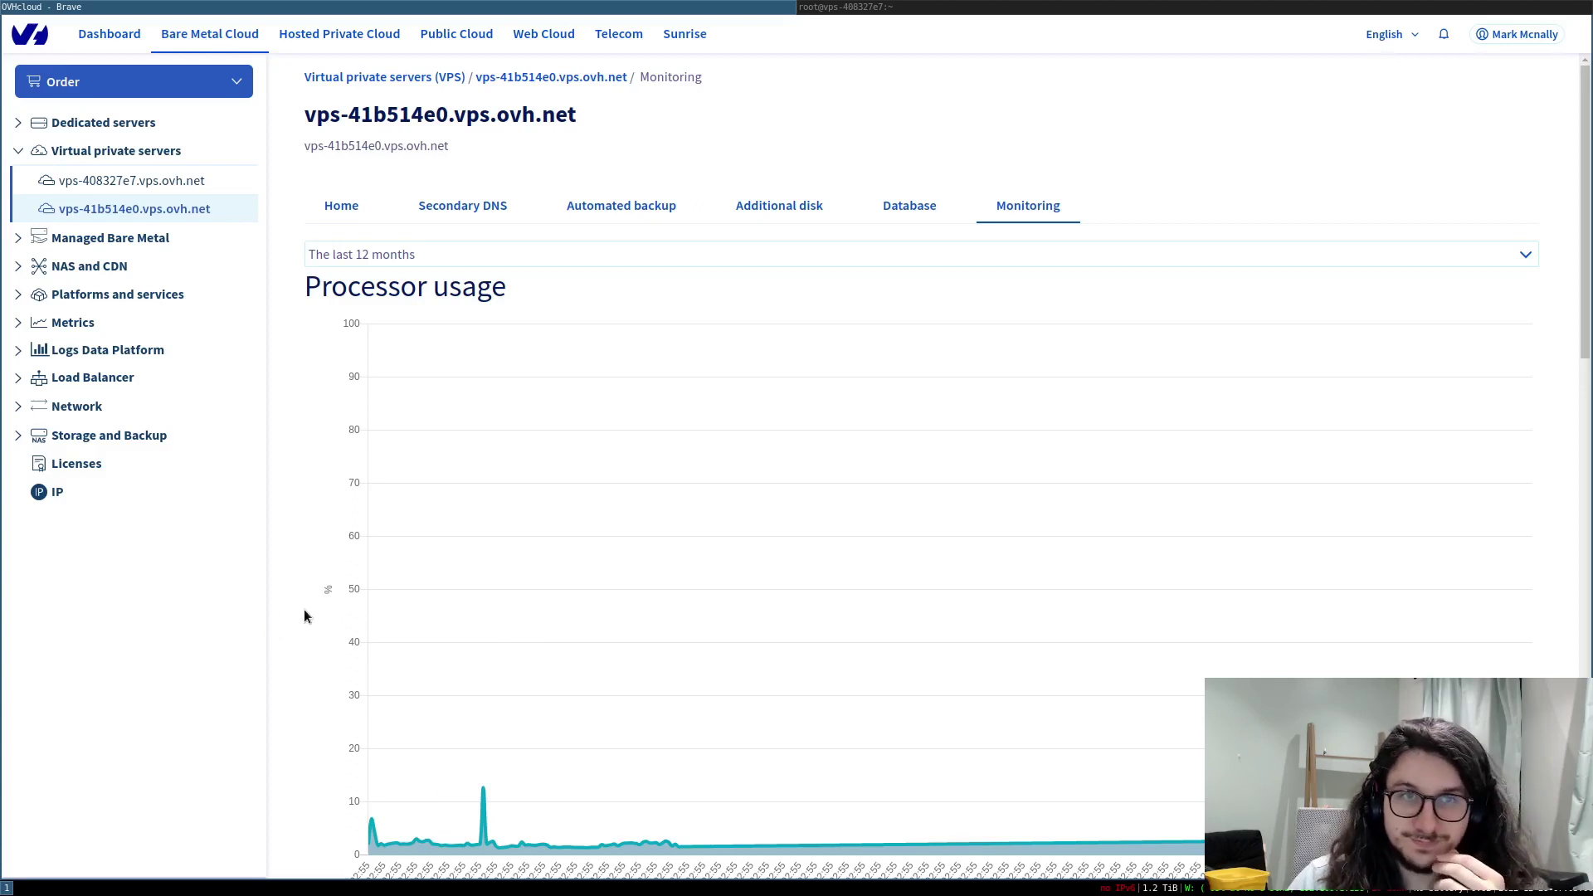
left_click_drag(1586, 292, 1588, 558)
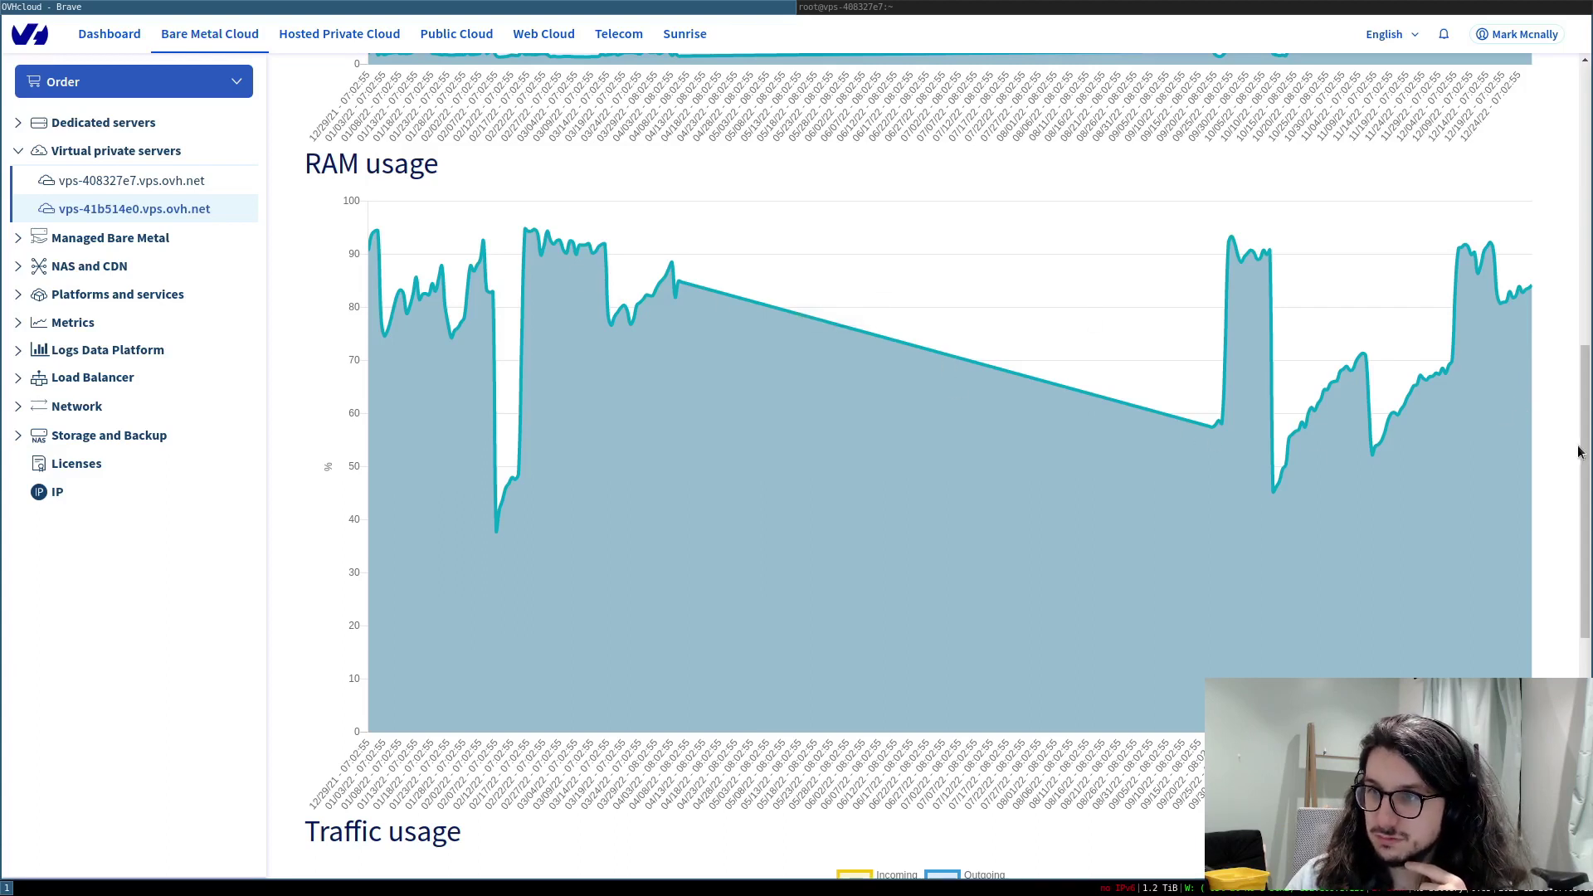
left_click_drag(1579, 452, 1579, 681)
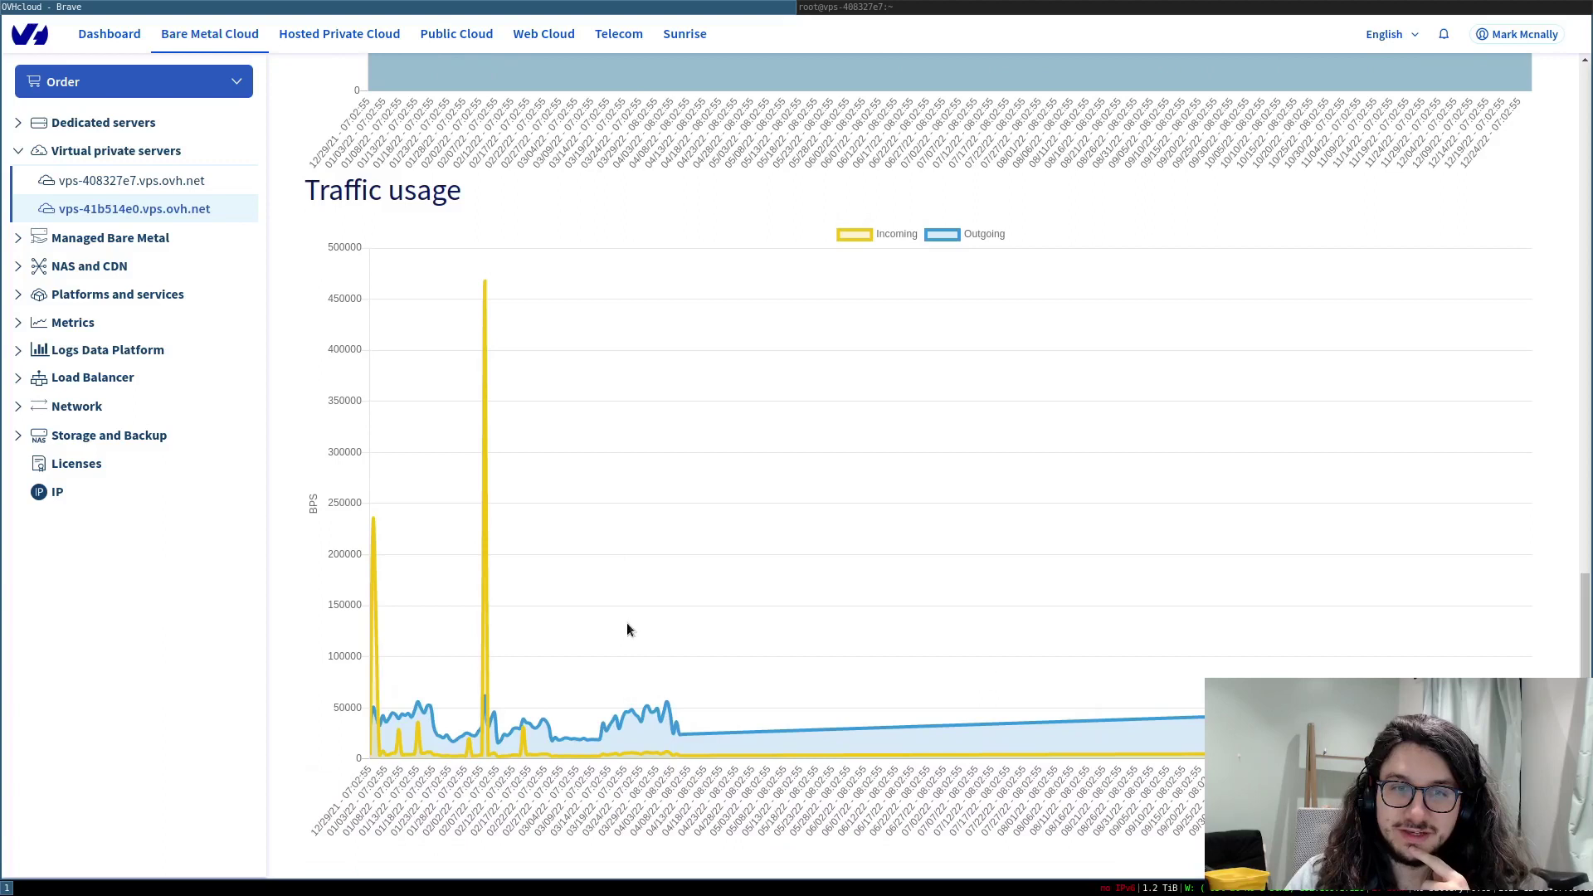